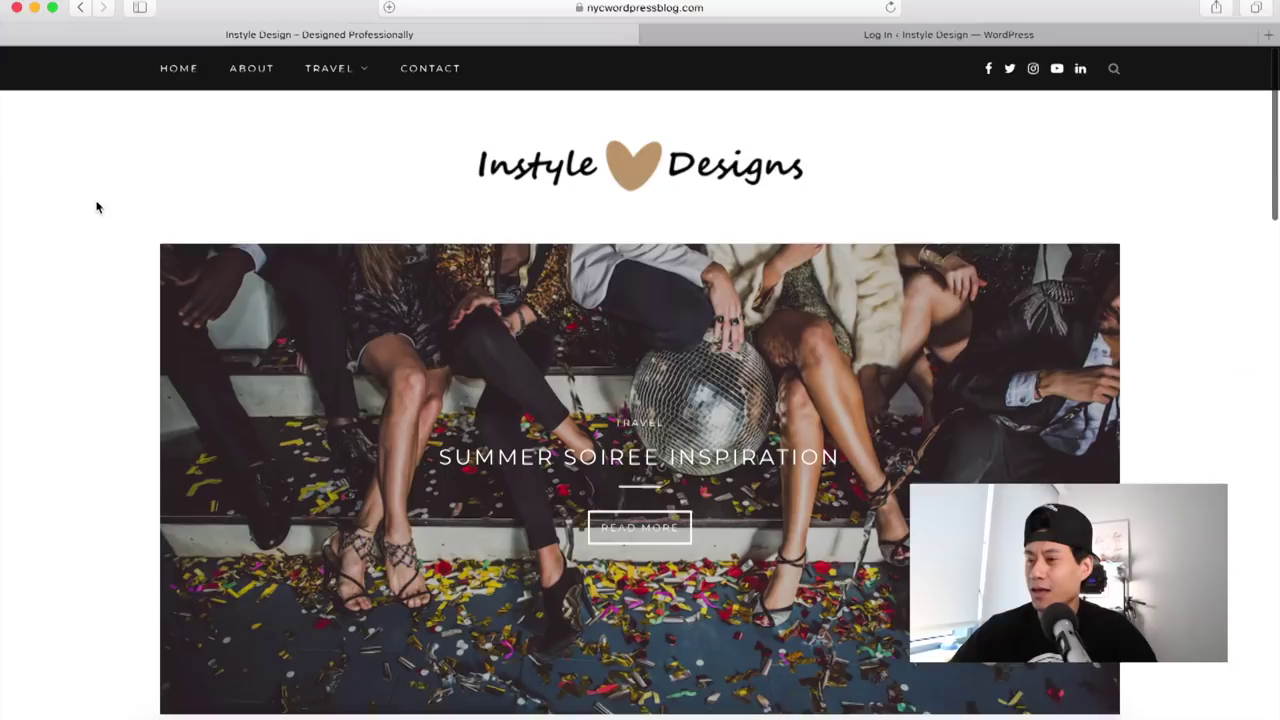
# Step: Look through the public home page of the Instyle Design blog down to its footer and back
pyautogui.scroll(-10, 97, 207)
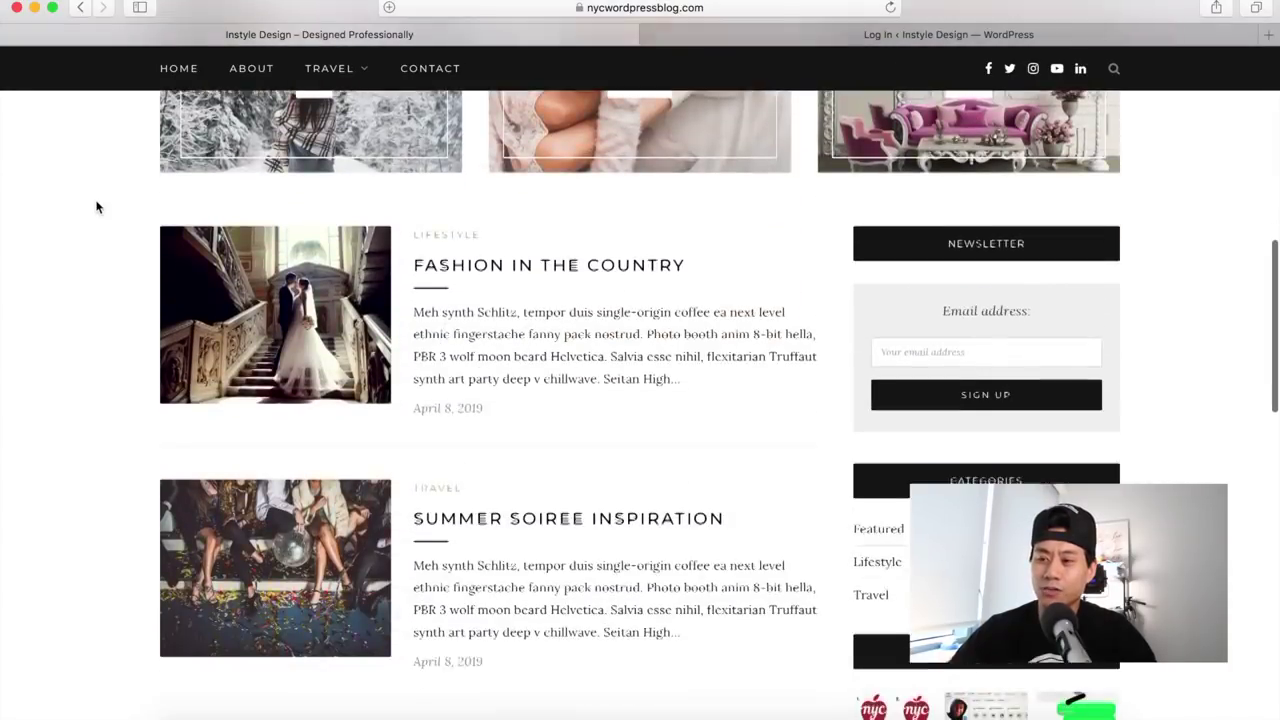
pyautogui.scroll(-6, 97, 207)
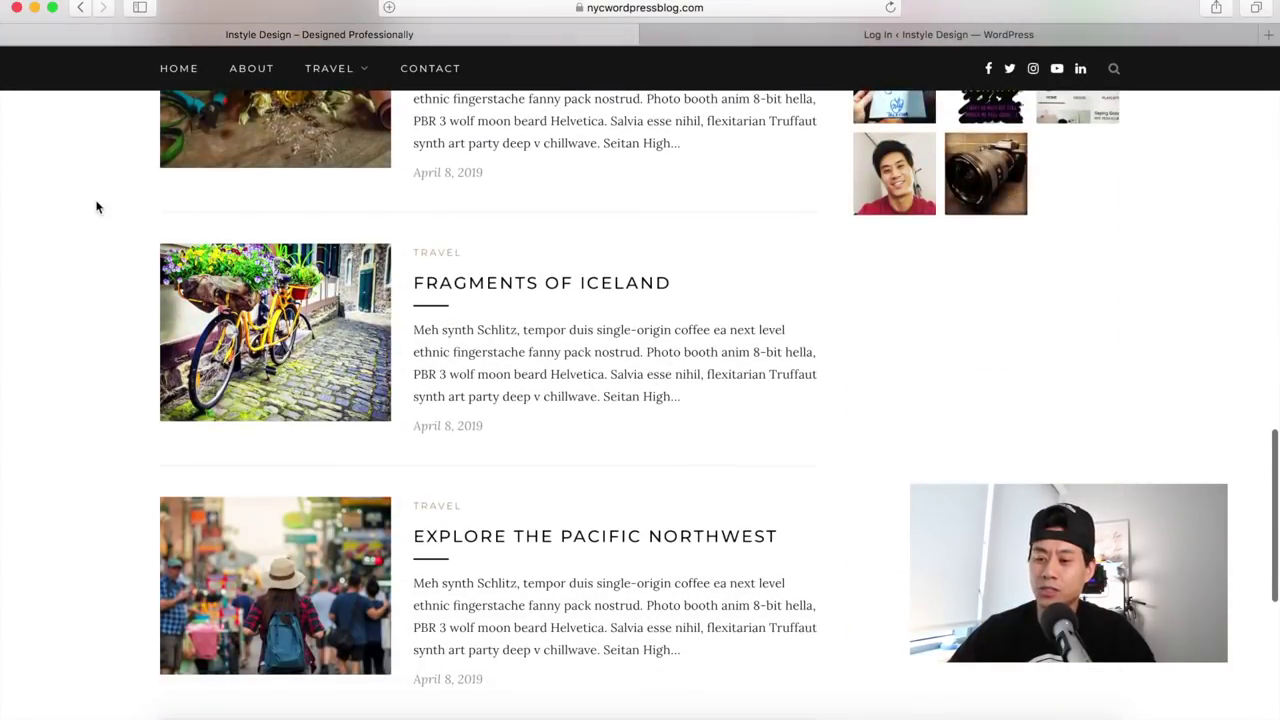
pyautogui.scroll(-6, 97, 207)
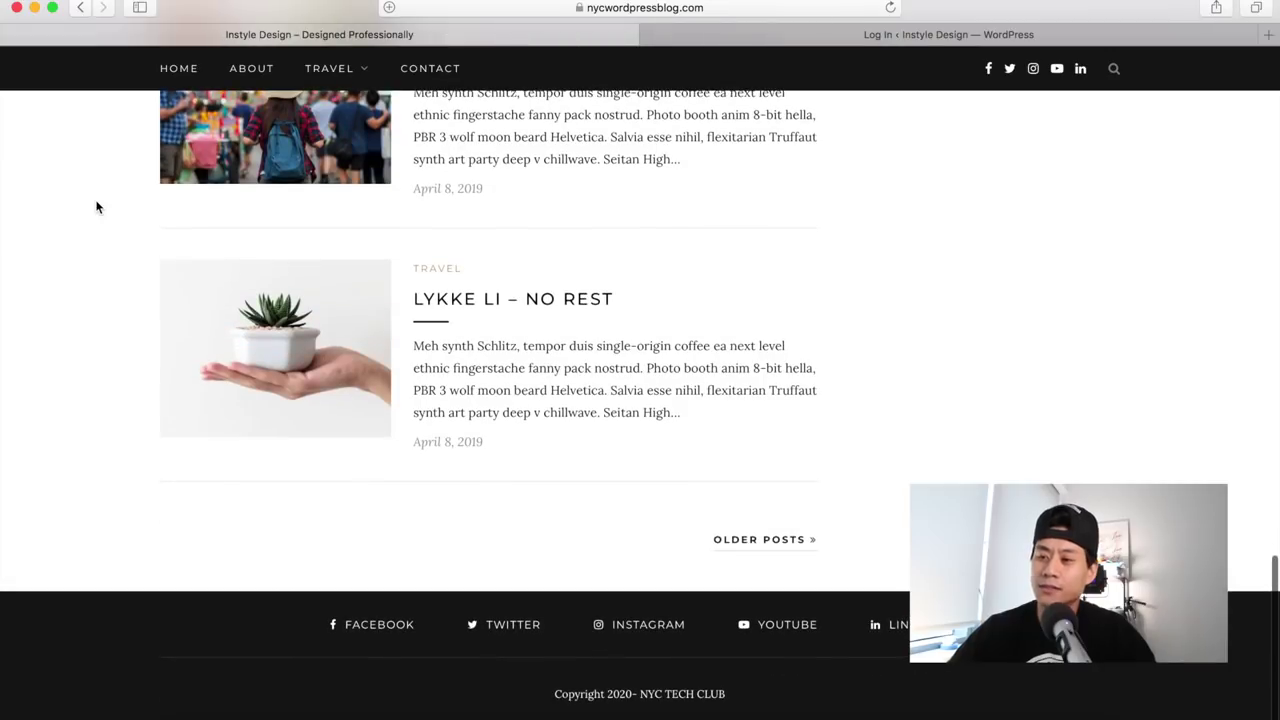
pyautogui.scroll(12, 97, 207)
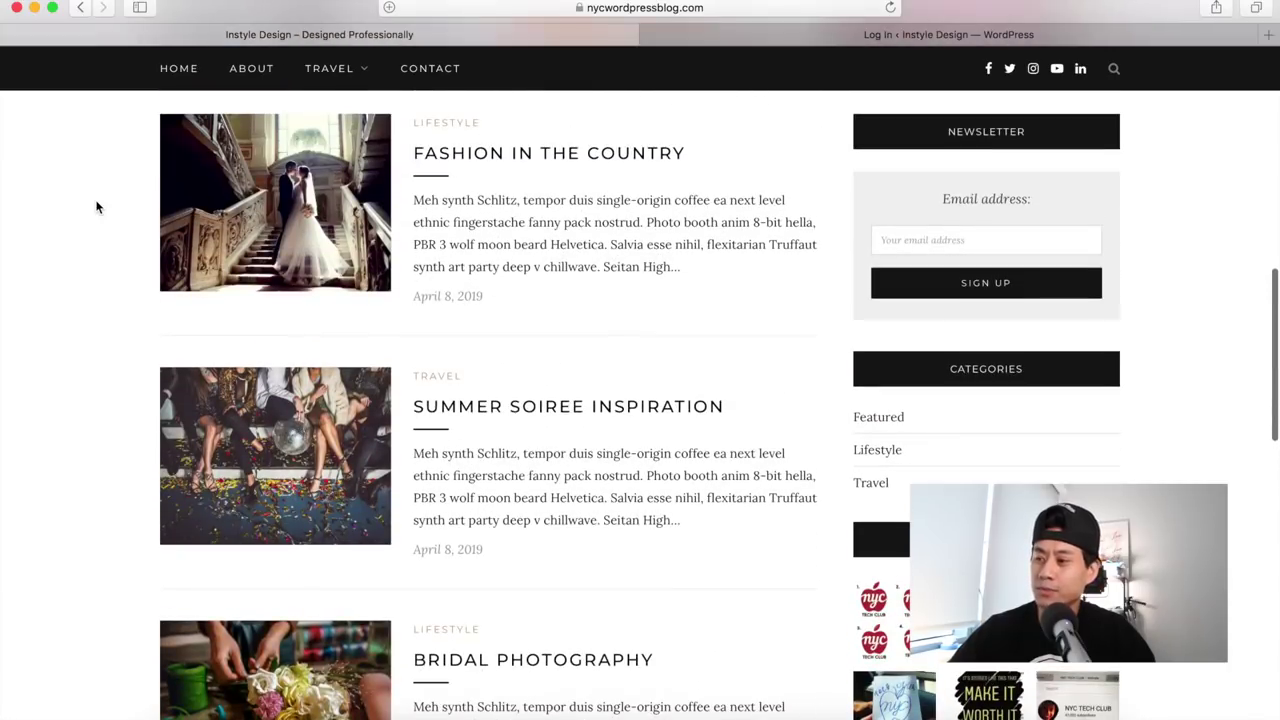
pyautogui.scroll(10, 97, 207)
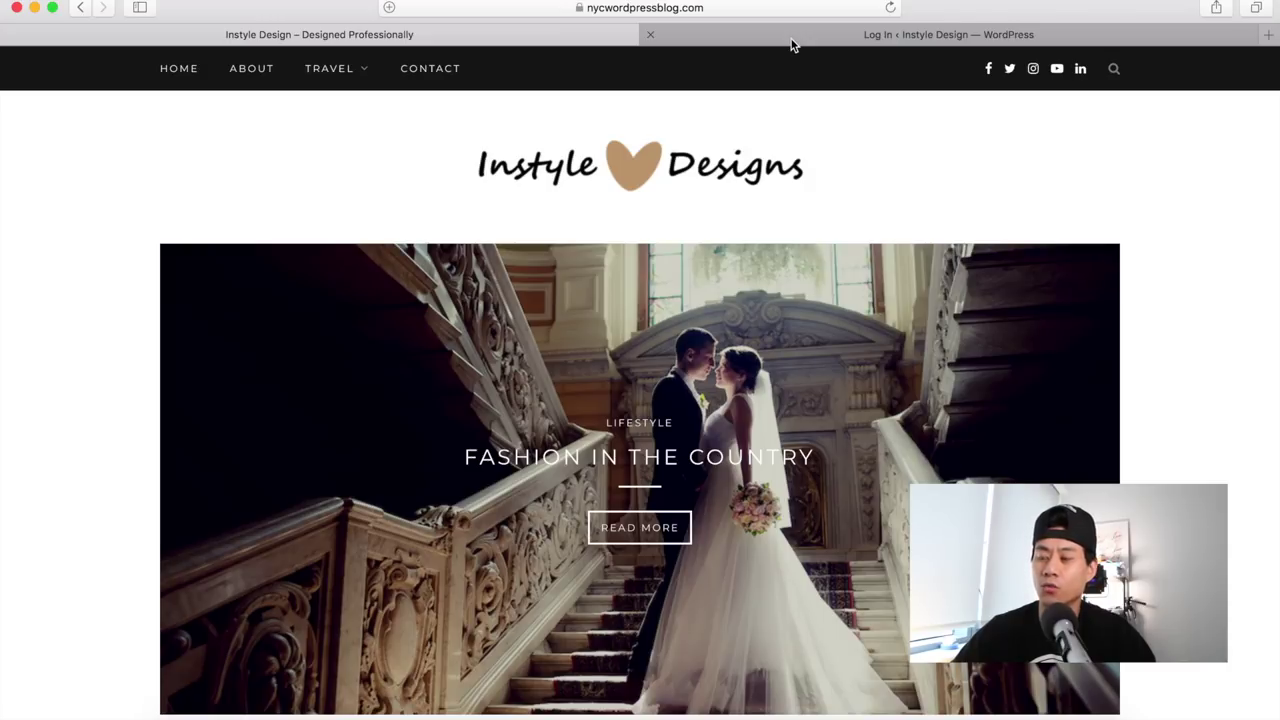
# Step: Switch to the WordPress login page and log in with the saved admin username and password
pyautogui.click(791, 40)
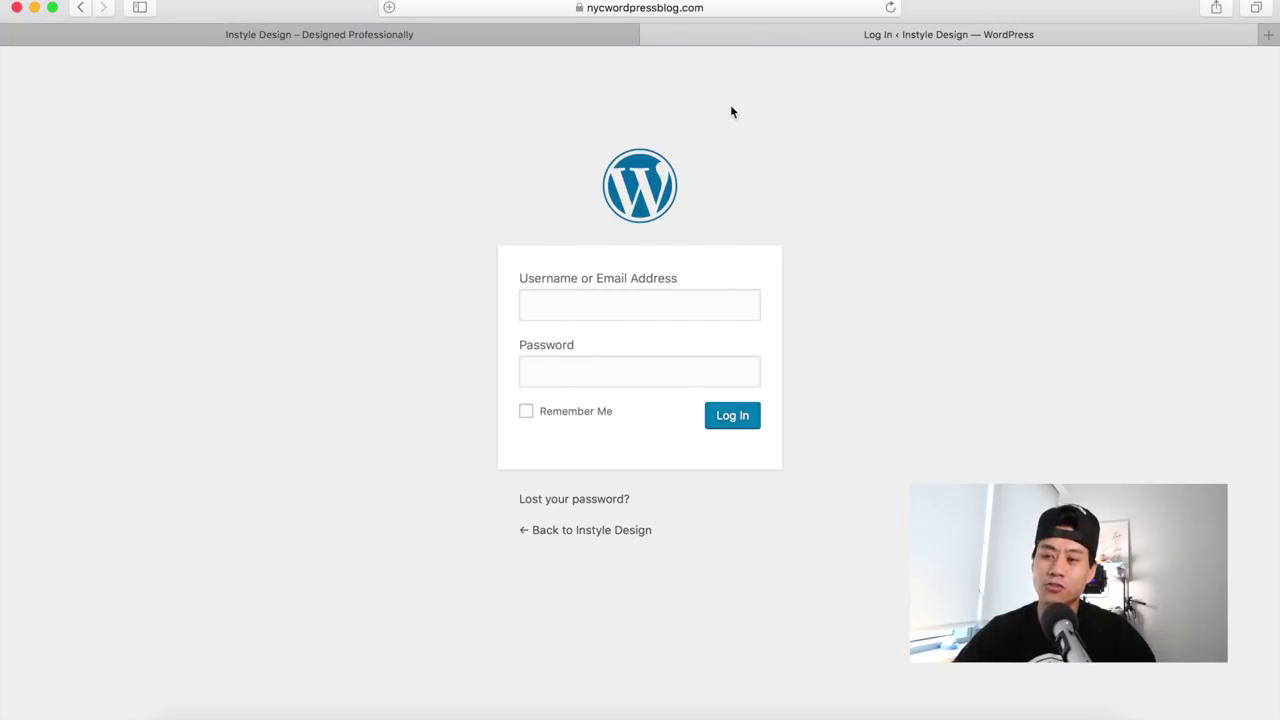
pyautogui.click(619, 308)
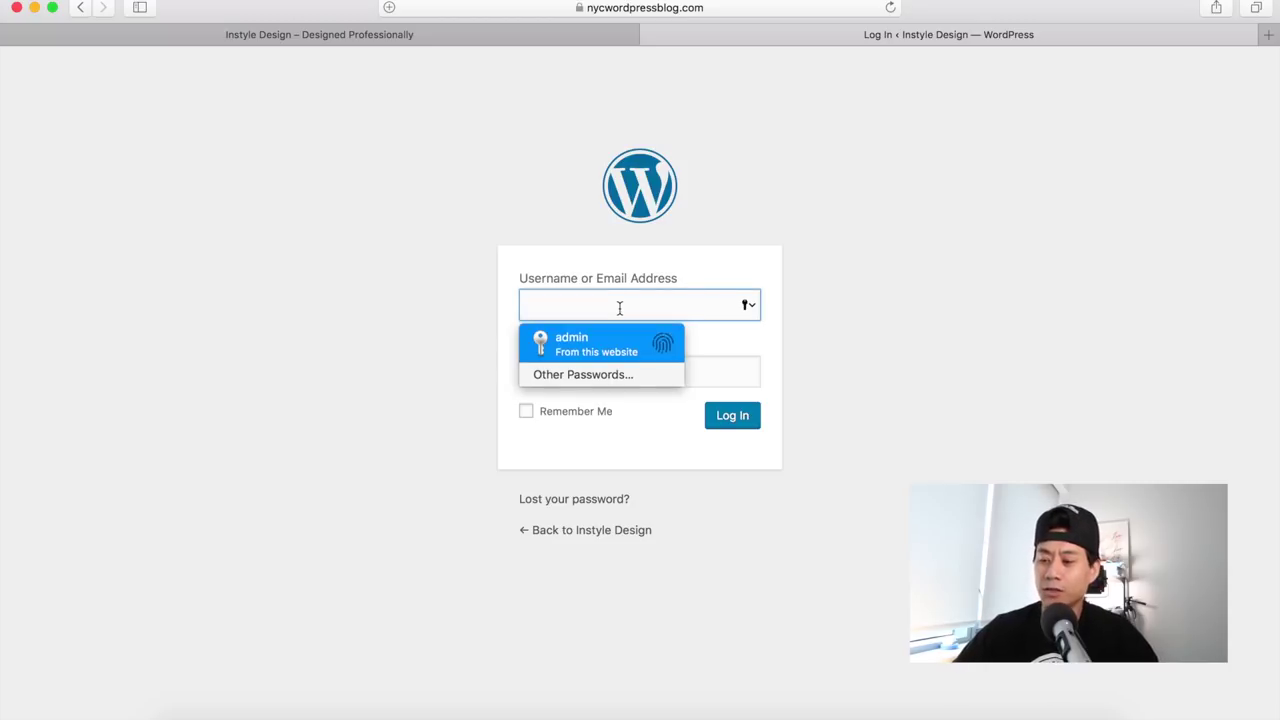
pyautogui.press('Return')
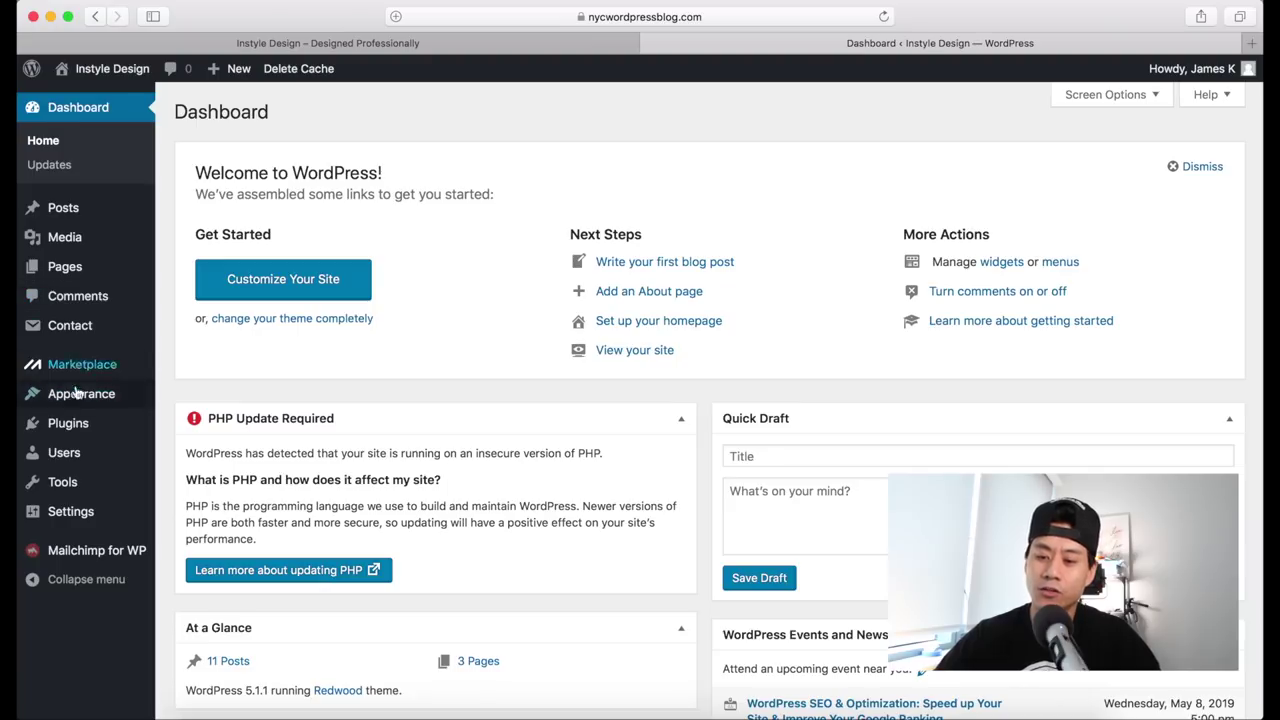
pyautogui.moveTo(73, 428)
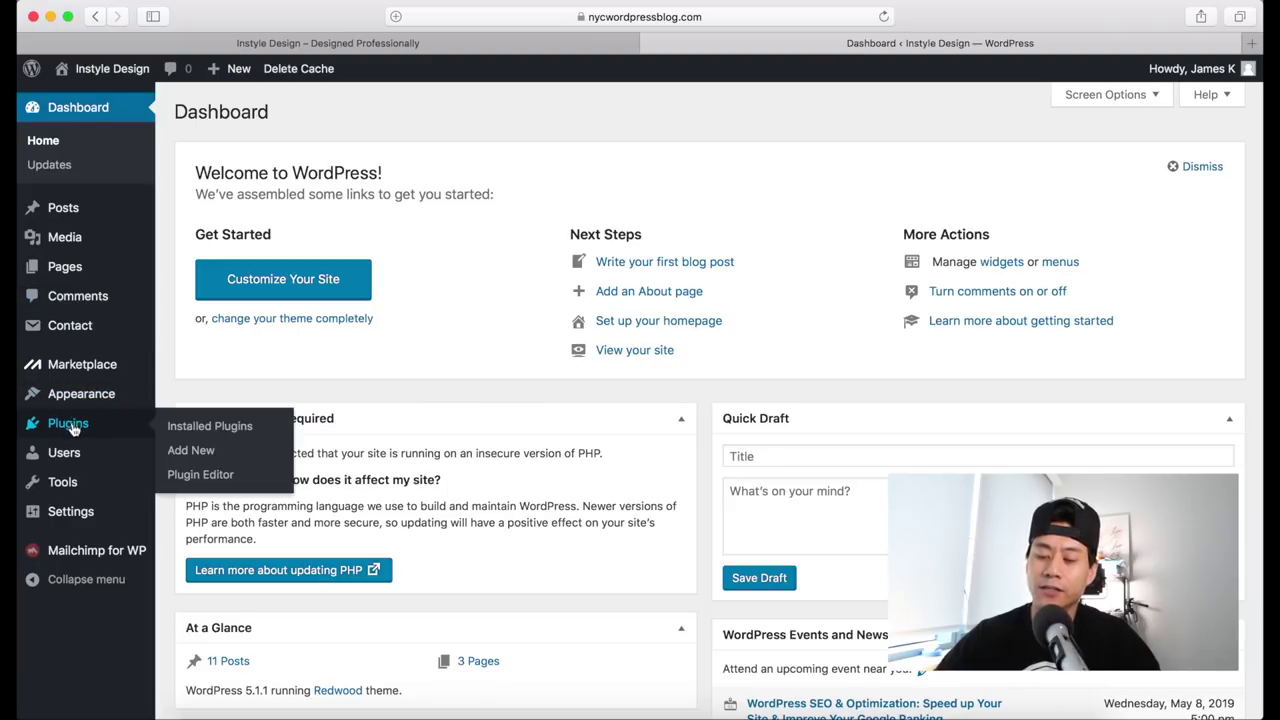
pyautogui.moveTo(74, 457)
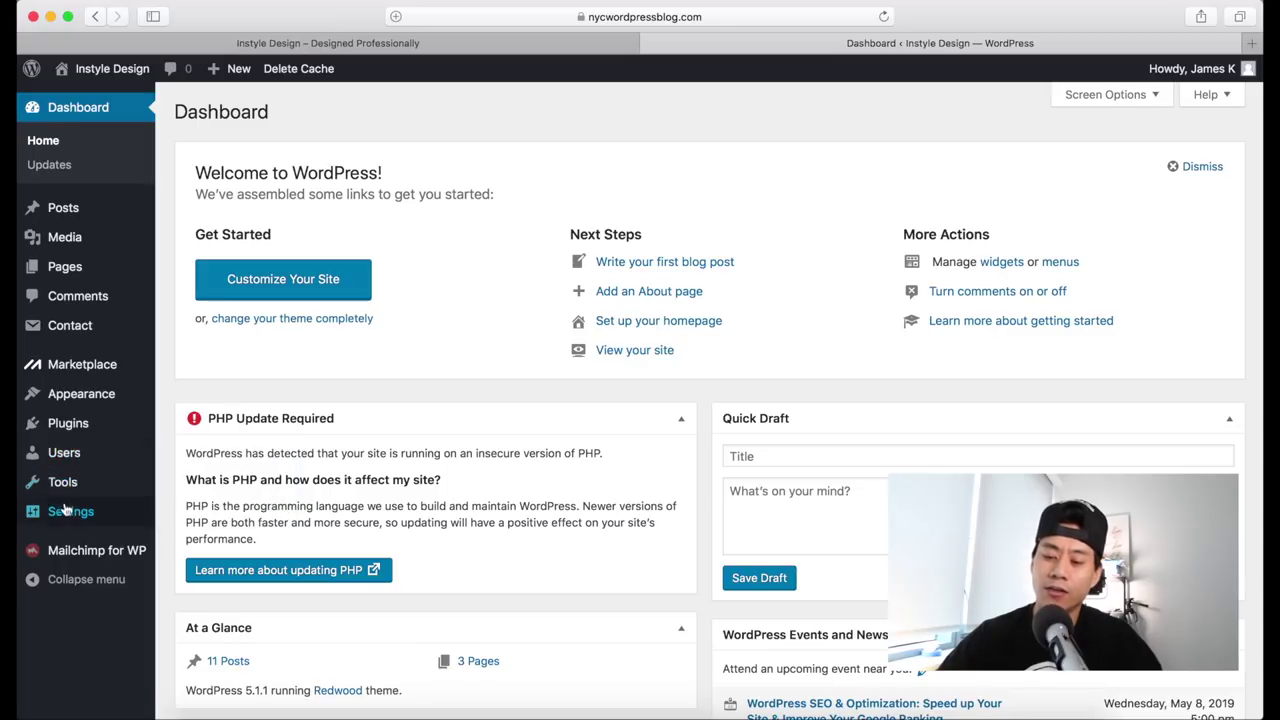
pyautogui.moveTo(66, 525)
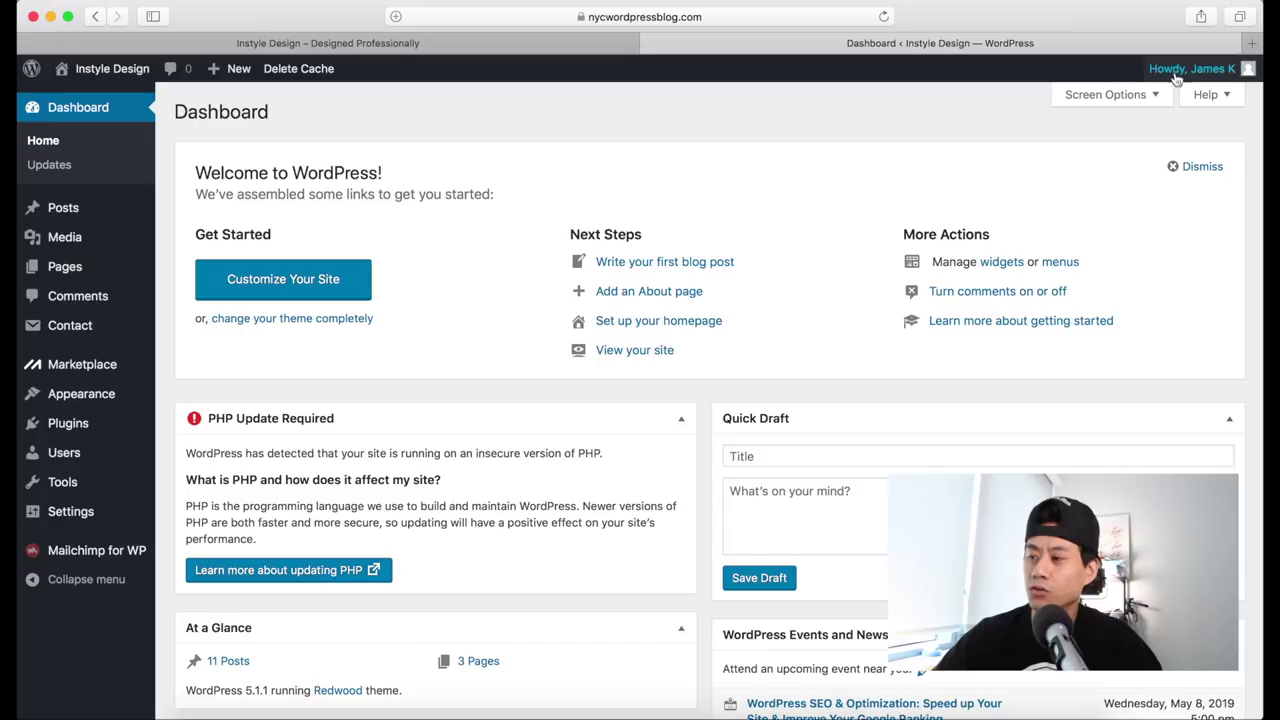
pyautogui.moveTo(1192, 76)
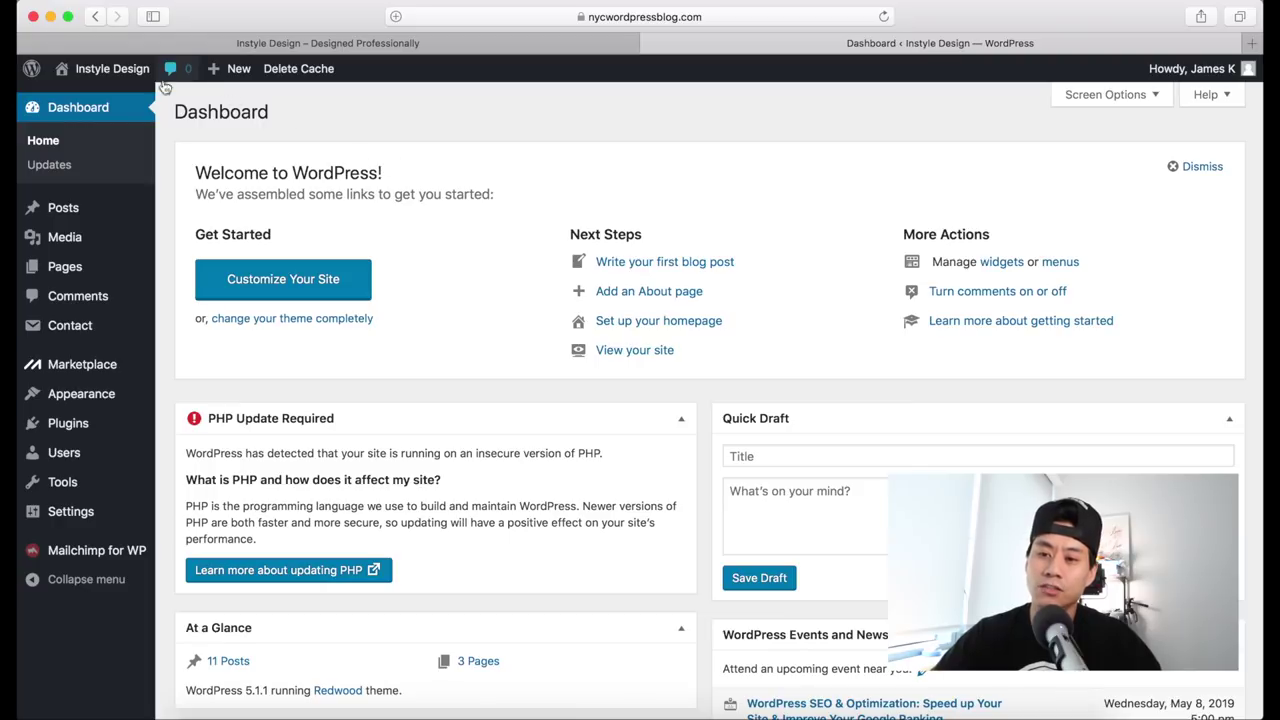
# Step: Visit the live site from the dashboard and look through its home page while logged in
pyautogui.moveTo(118, 72)
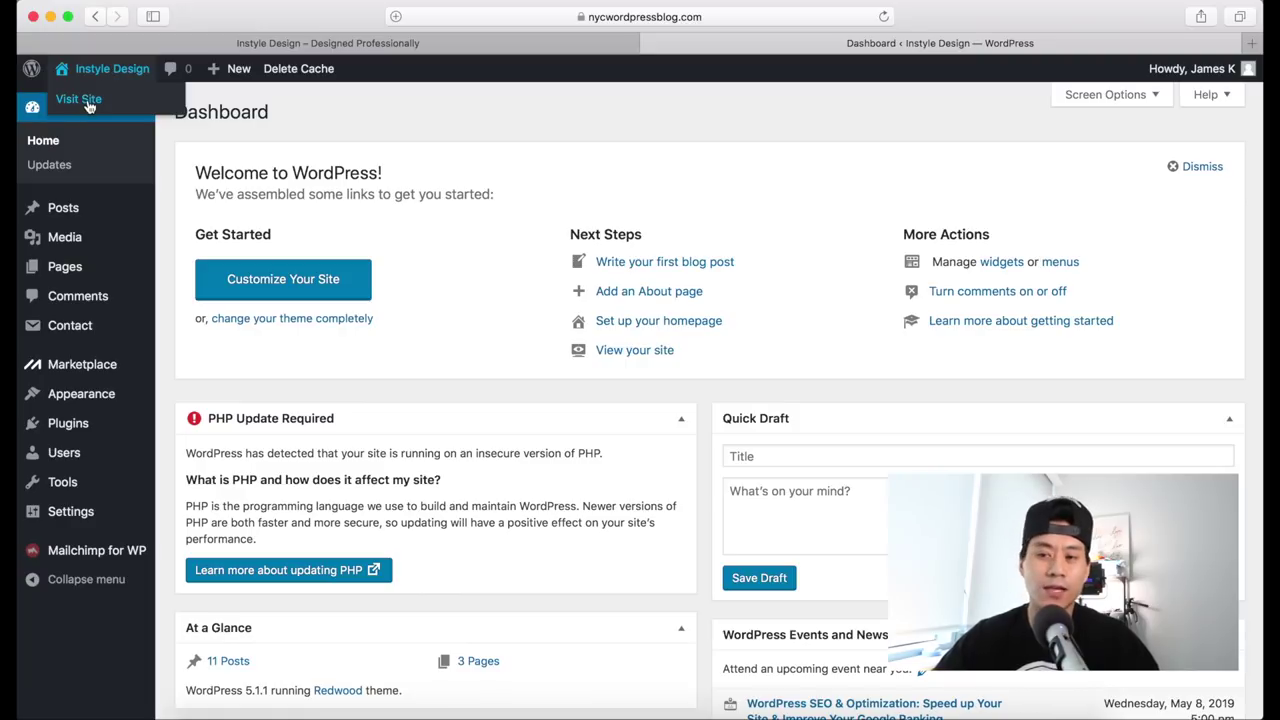
pyautogui.click(88, 102)
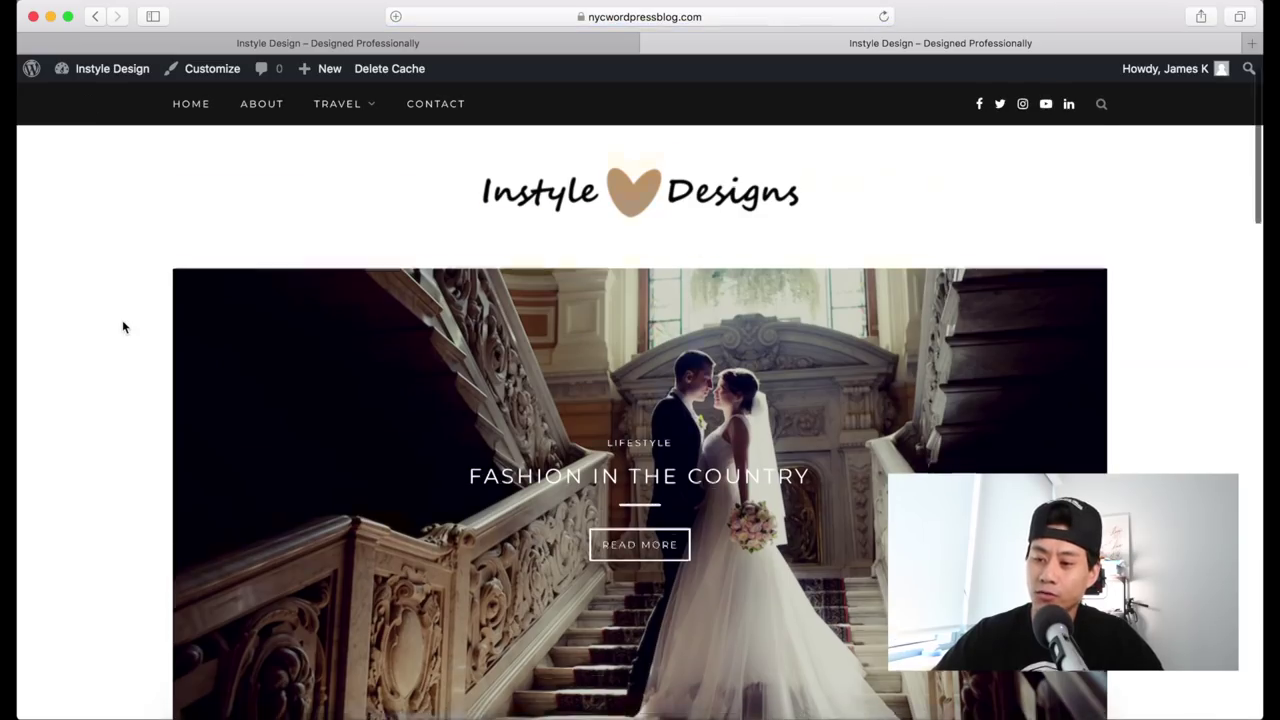
pyautogui.scroll(-15, 123, 325)
pyautogui.scroll(10, 123, 327)
pyautogui.scroll(5, 123, 326)
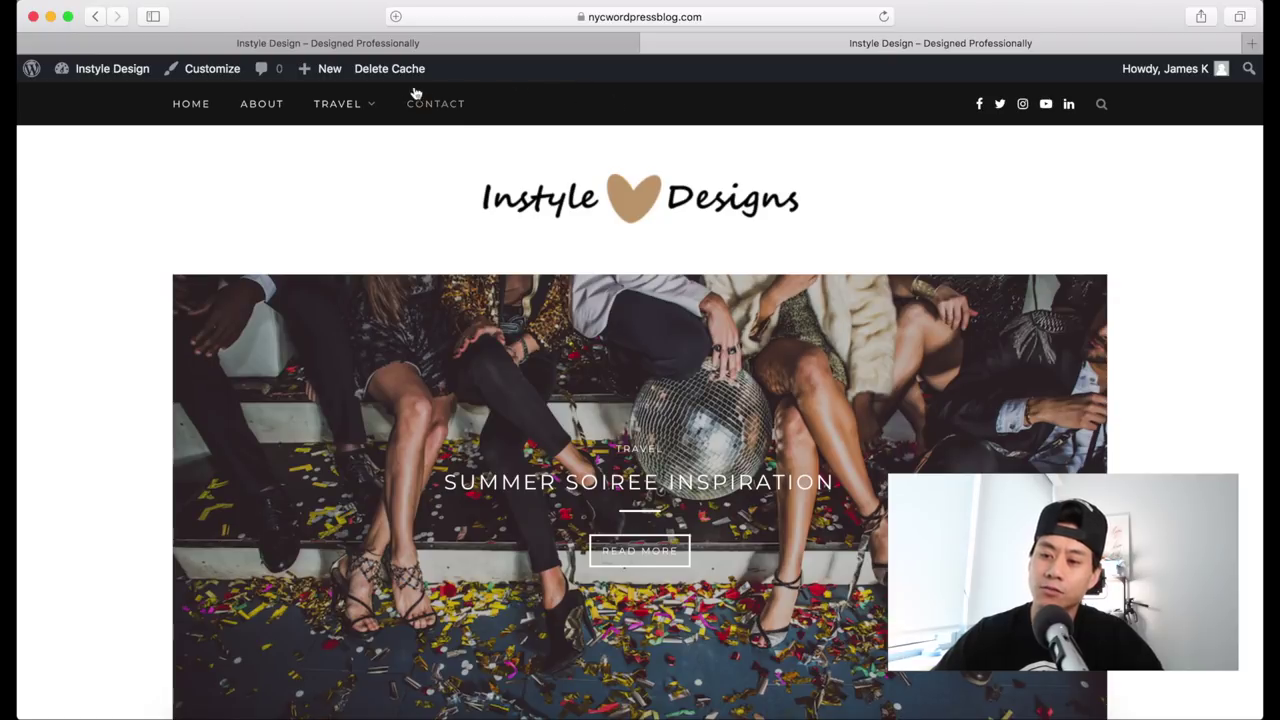
# Step: Return to the admin dashboard and review its overview, activity and news sections
pyautogui.moveTo(330, 75)
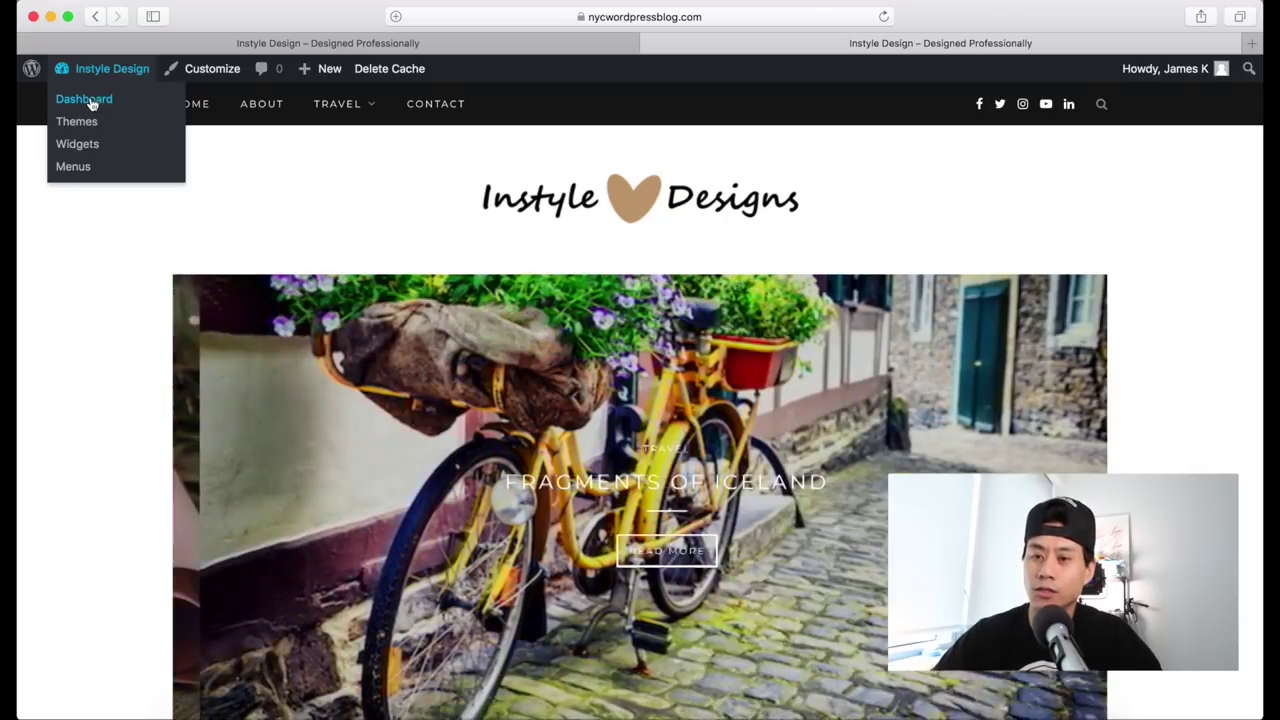
pyautogui.click(93, 98)
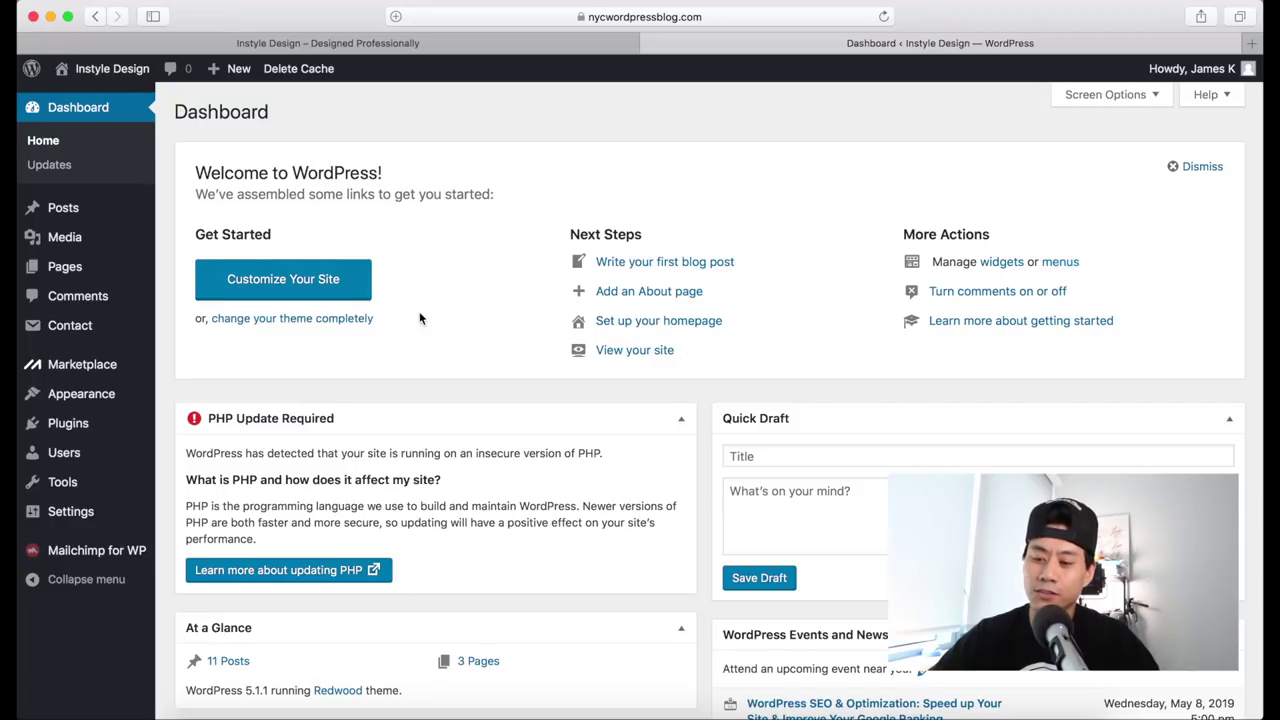
pyautogui.scroll(-5, 420, 318)
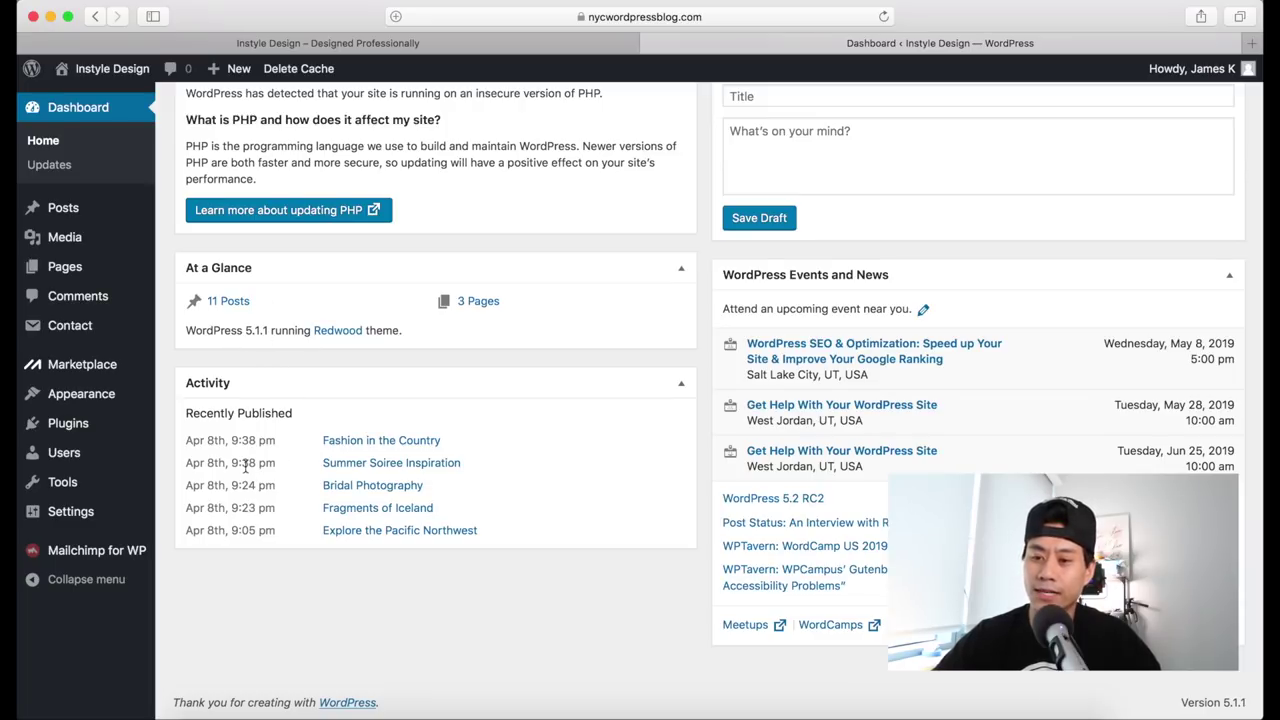
pyautogui.scroll(5, 267, 470)
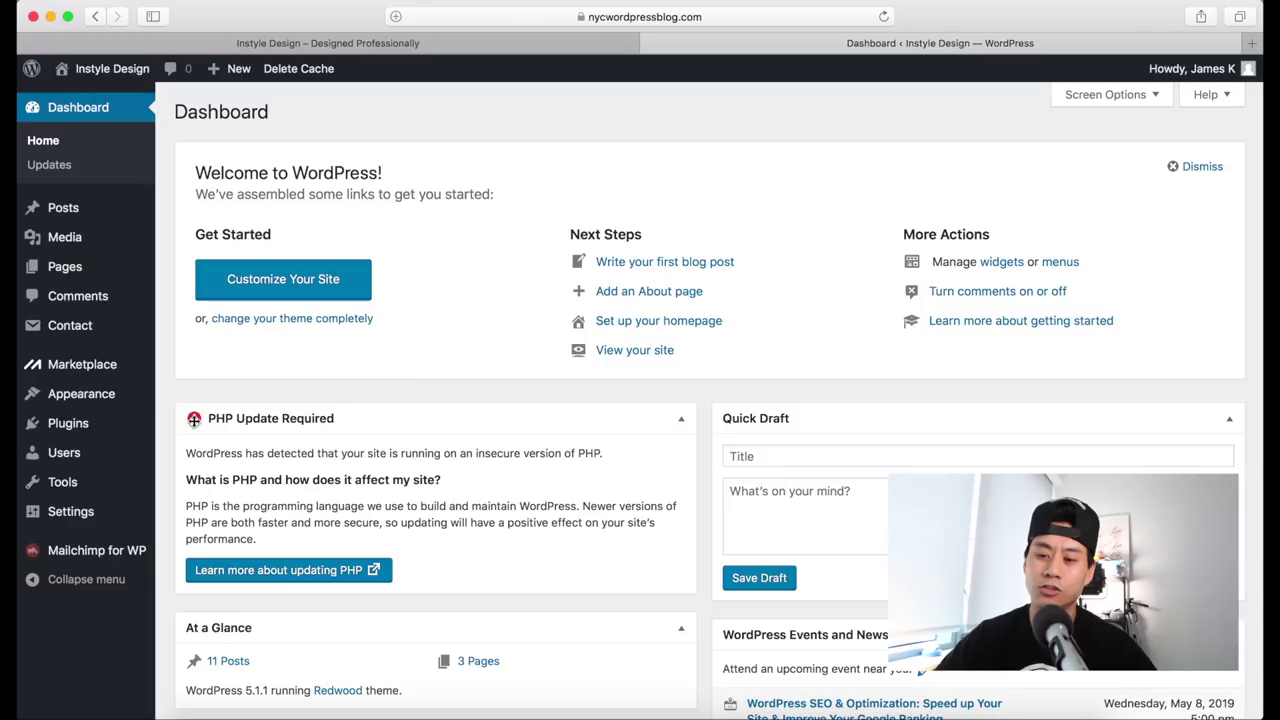
pyautogui.moveTo(60, 210)
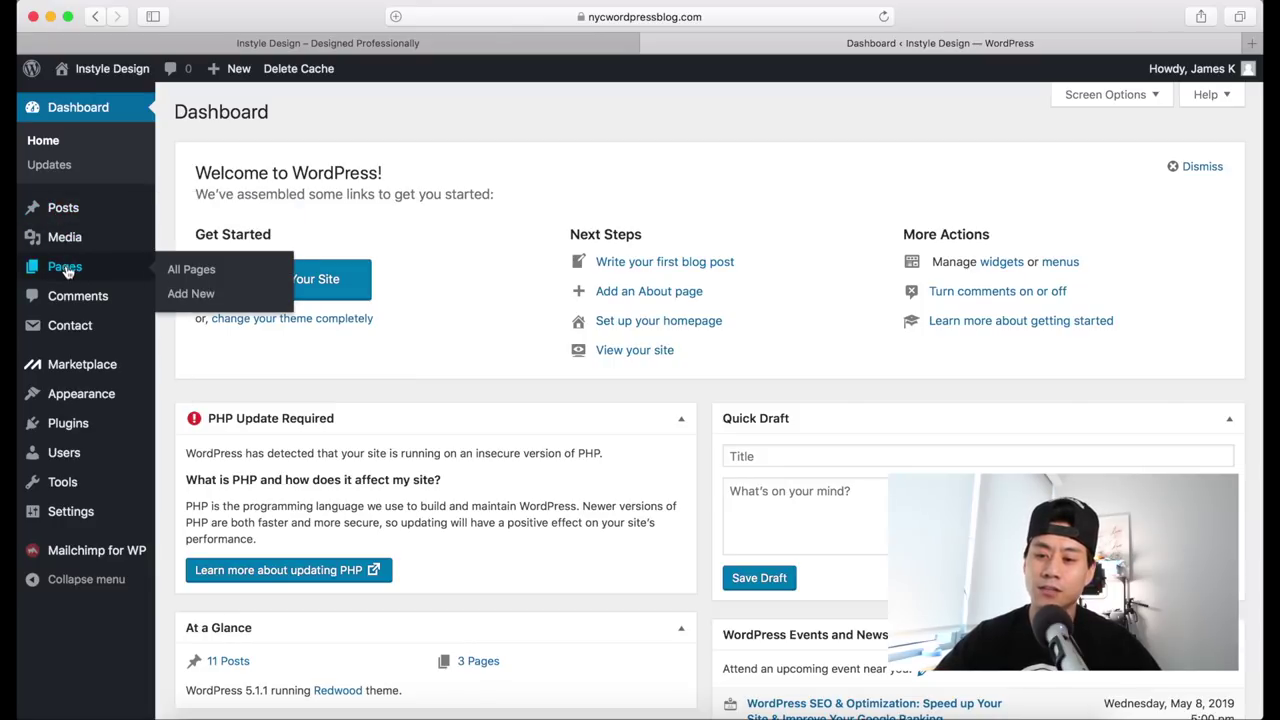
pyautogui.moveTo(77, 242)
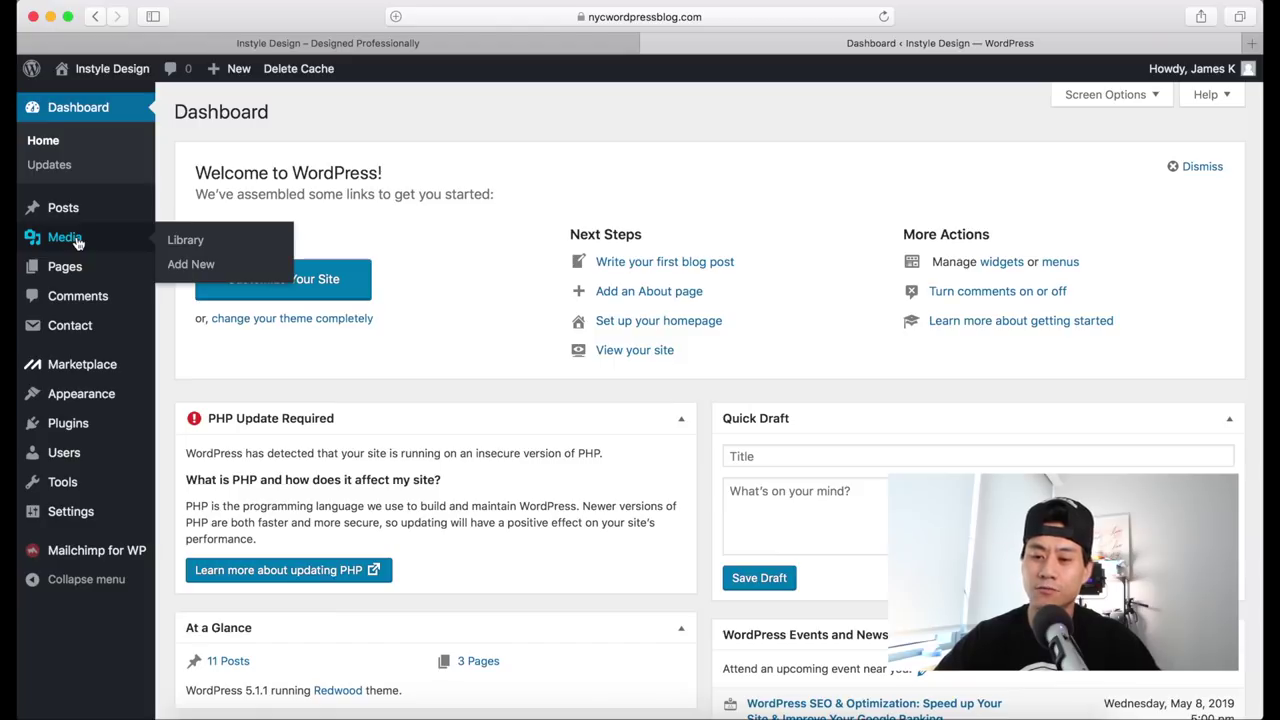
pyautogui.moveTo(80, 398)
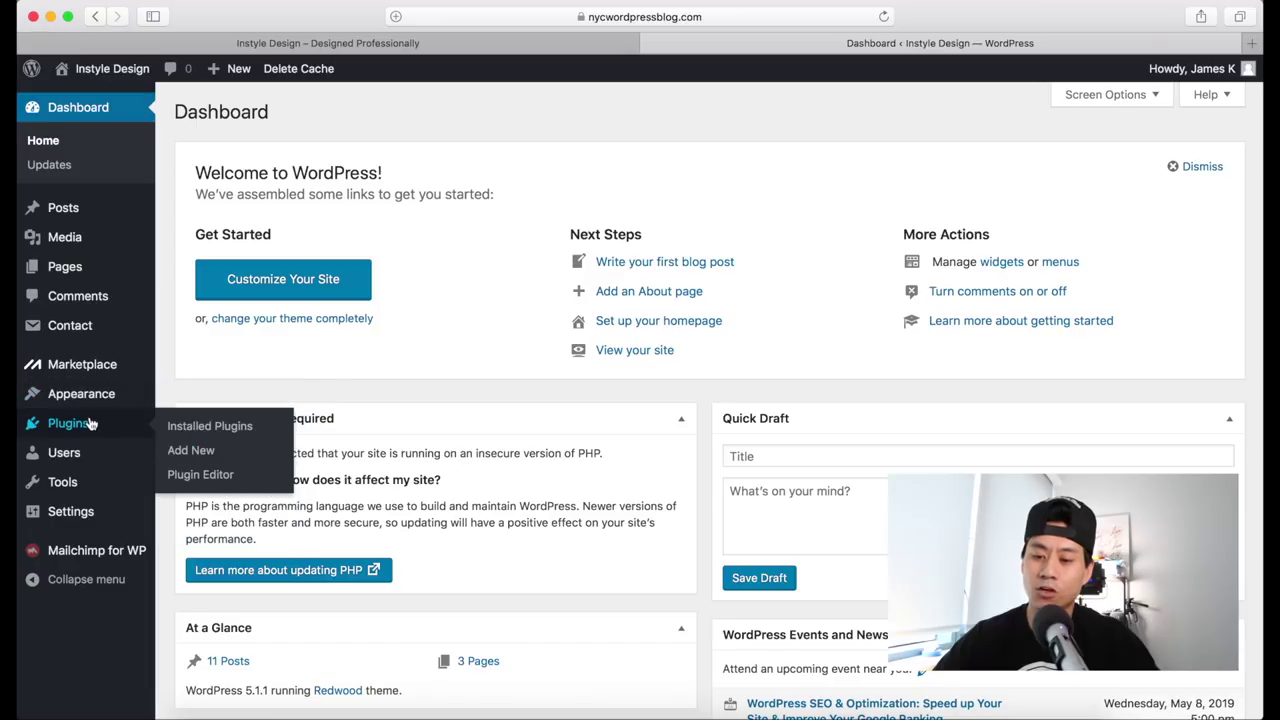
pyautogui.moveTo(90, 455)
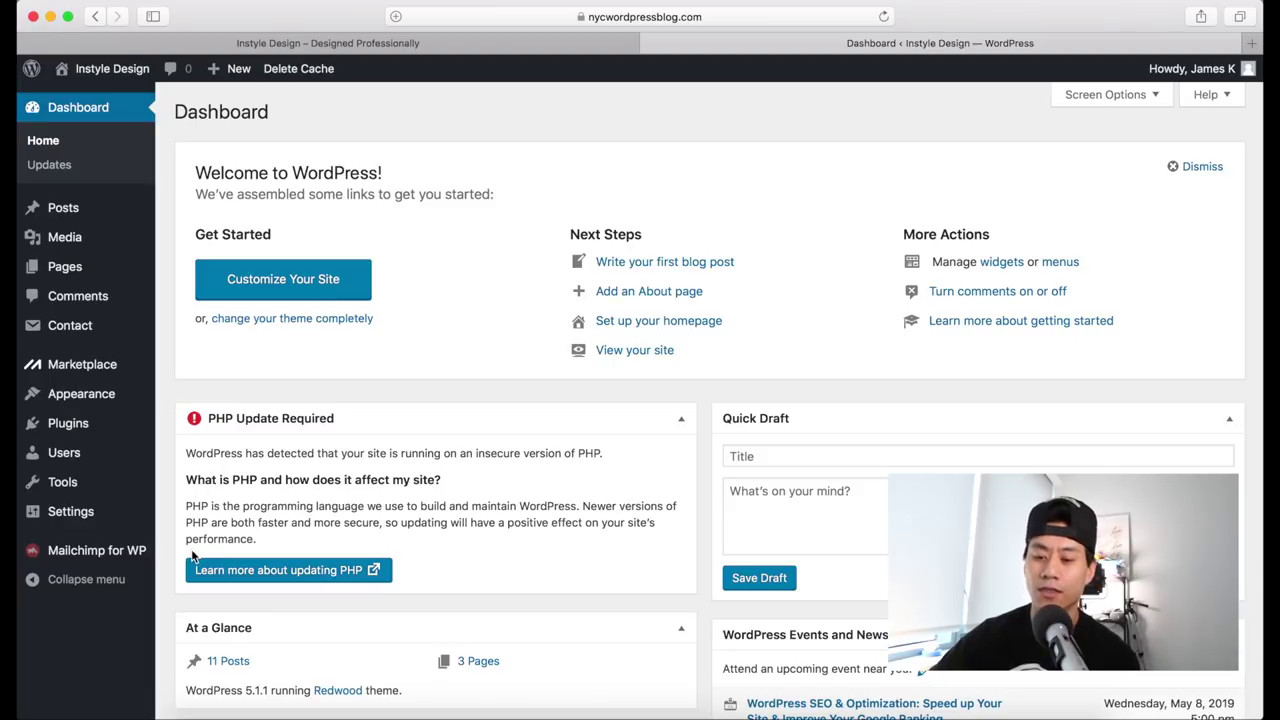
pyautogui.moveTo(102, 562)
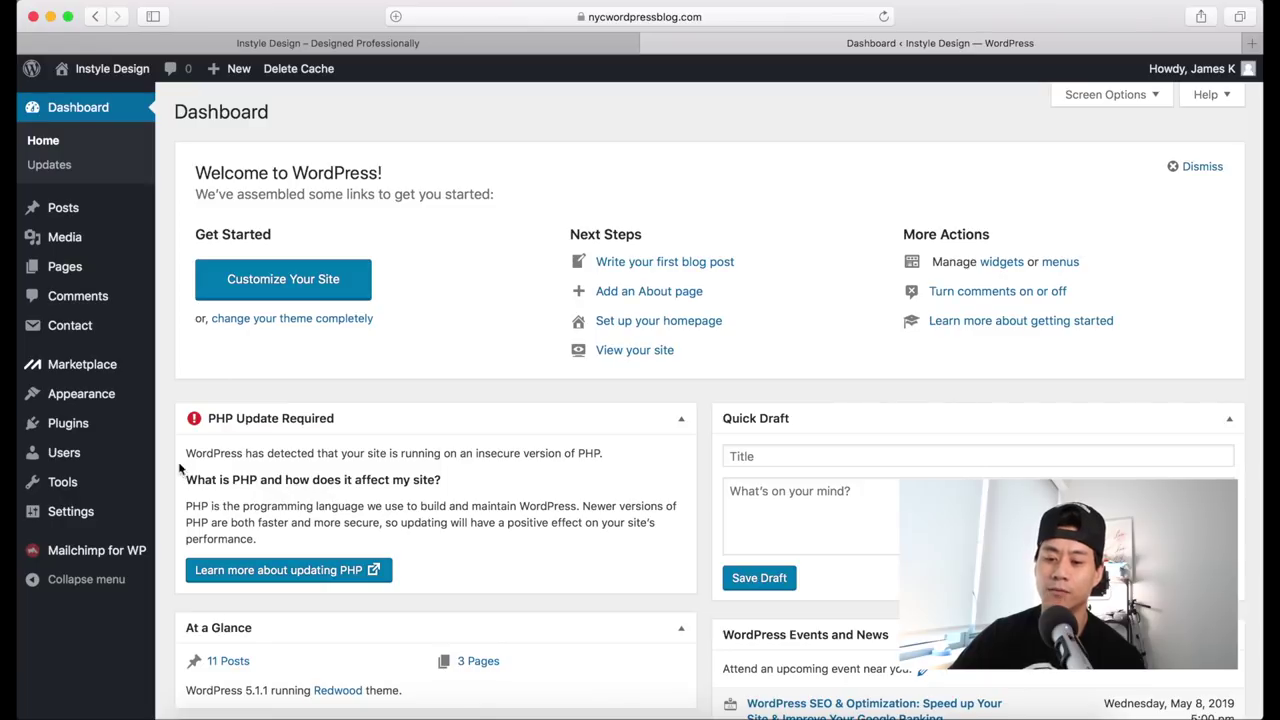
# Step: Open the list of all users and open the admin account for editing
pyautogui.moveTo(80, 456)
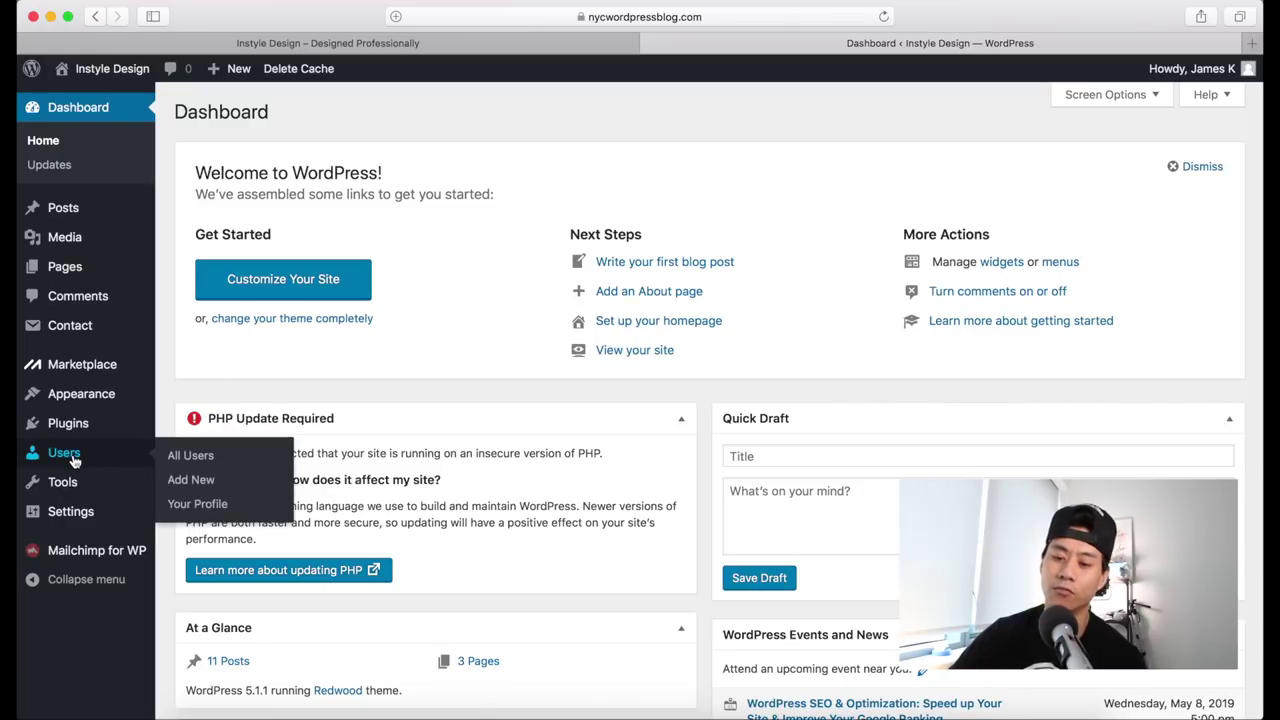
pyautogui.click(200, 458)
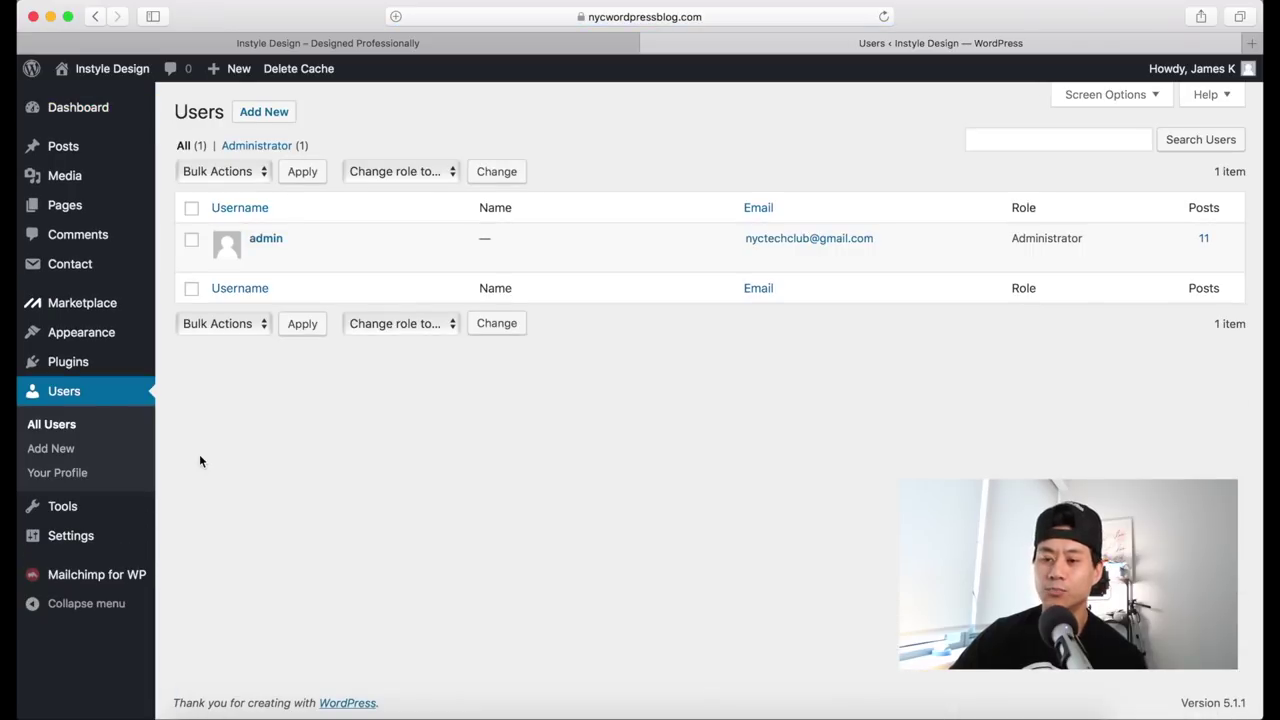
pyautogui.moveTo(310, 273)
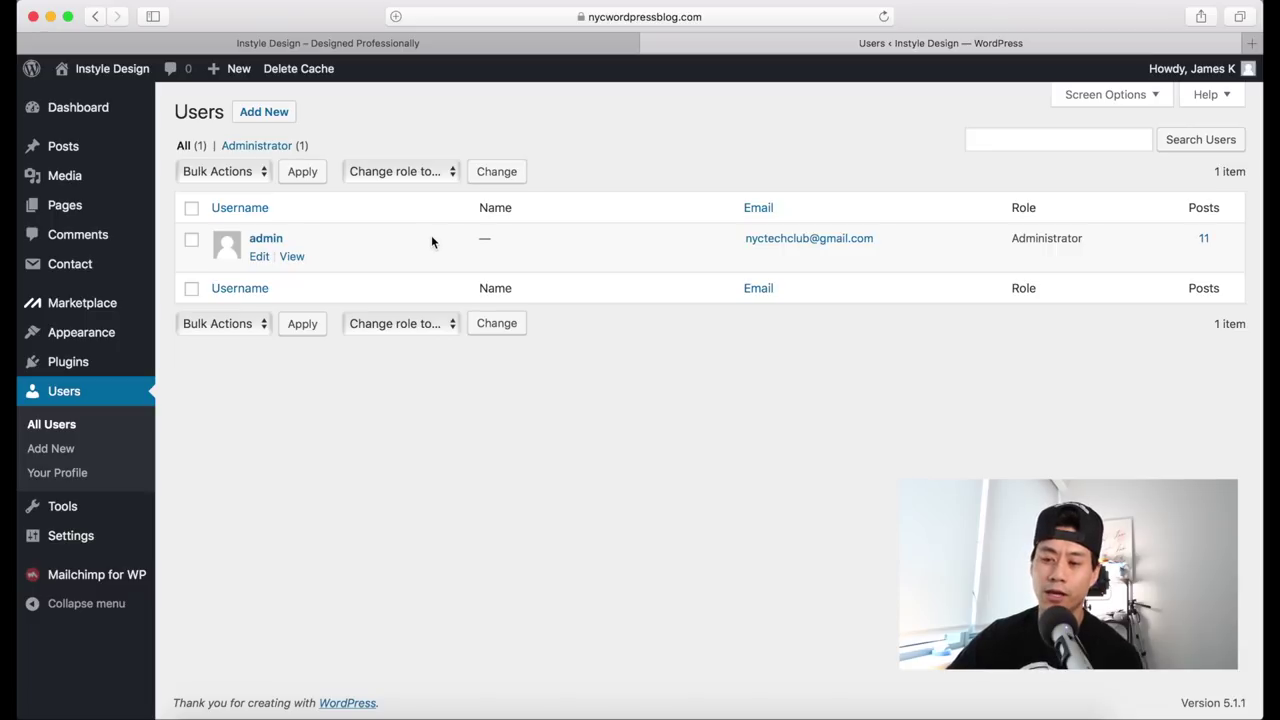
pyautogui.click(259, 257)
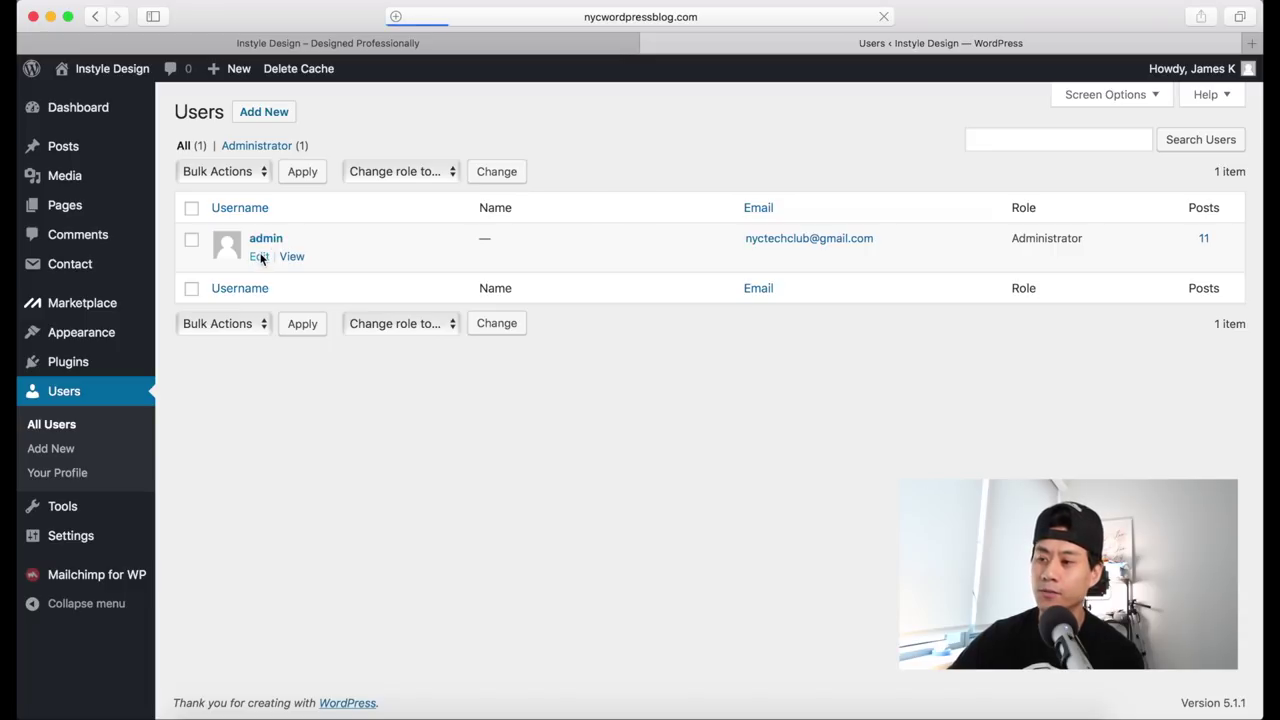
# Step: Open the form for adding a new user and examine the available roles without changing the selection
pyautogui.click(55, 449)
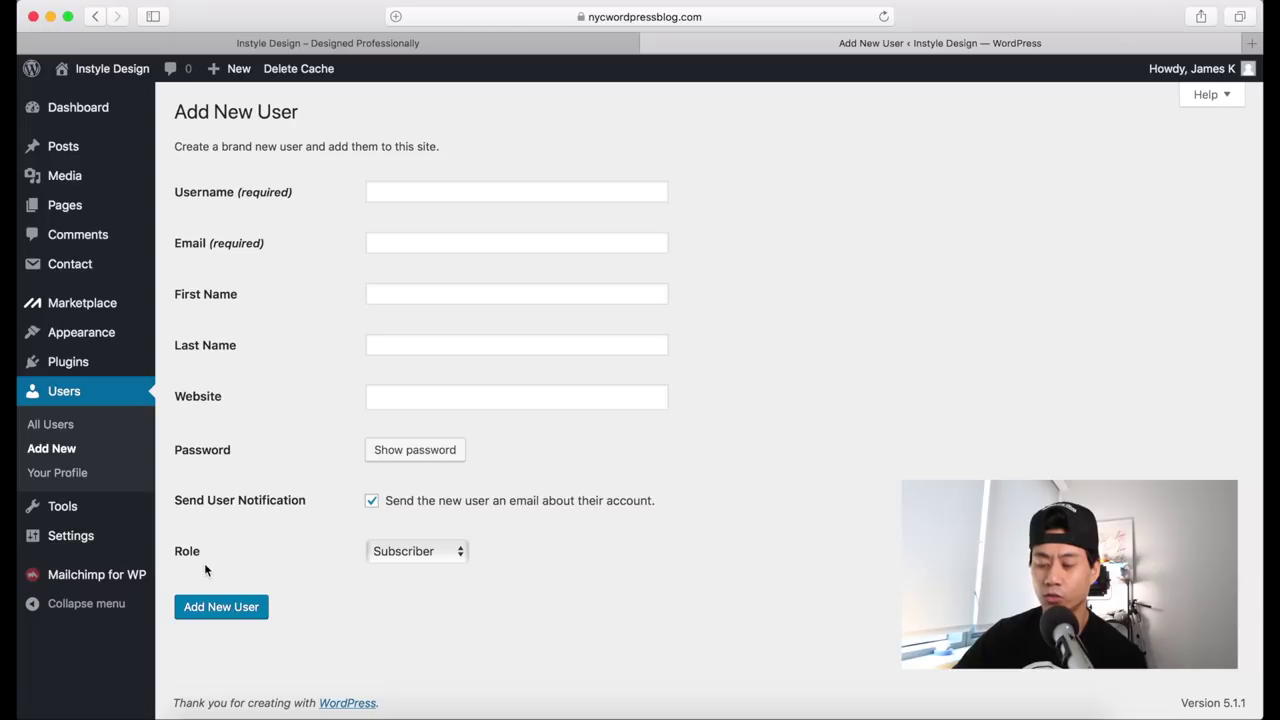
pyautogui.click(419, 553)
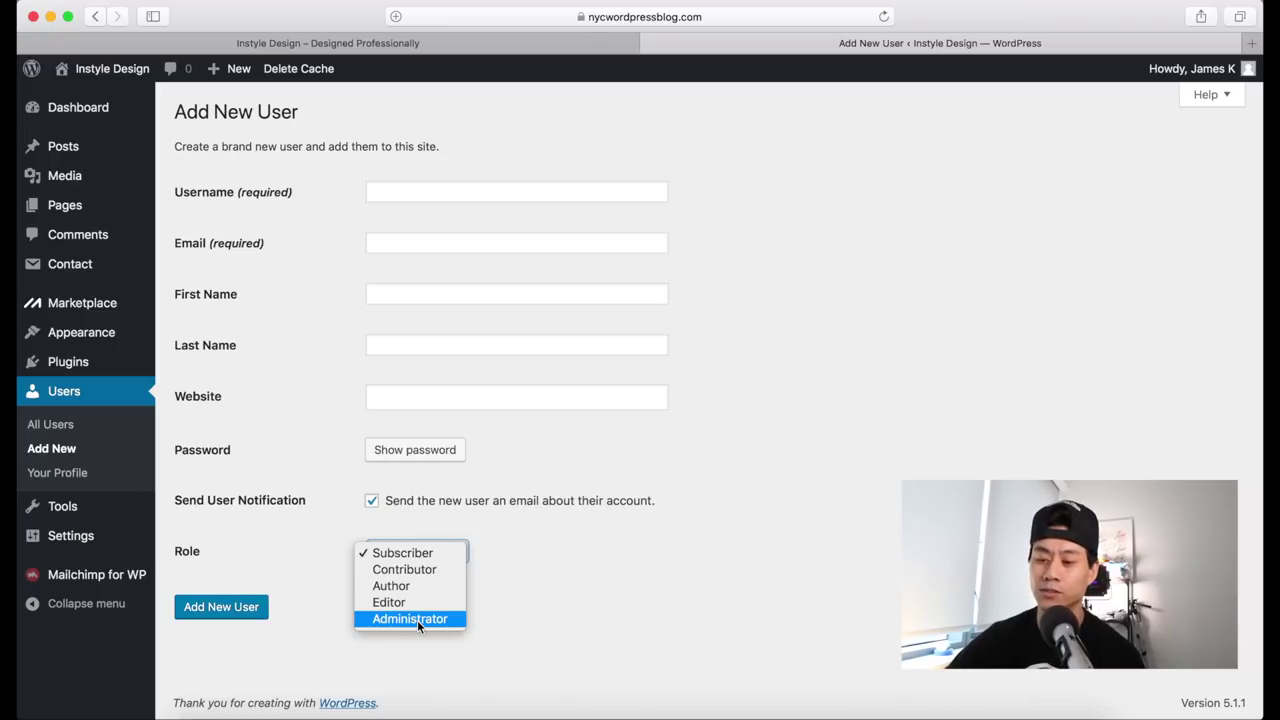
pyautogui.click(279, 537)
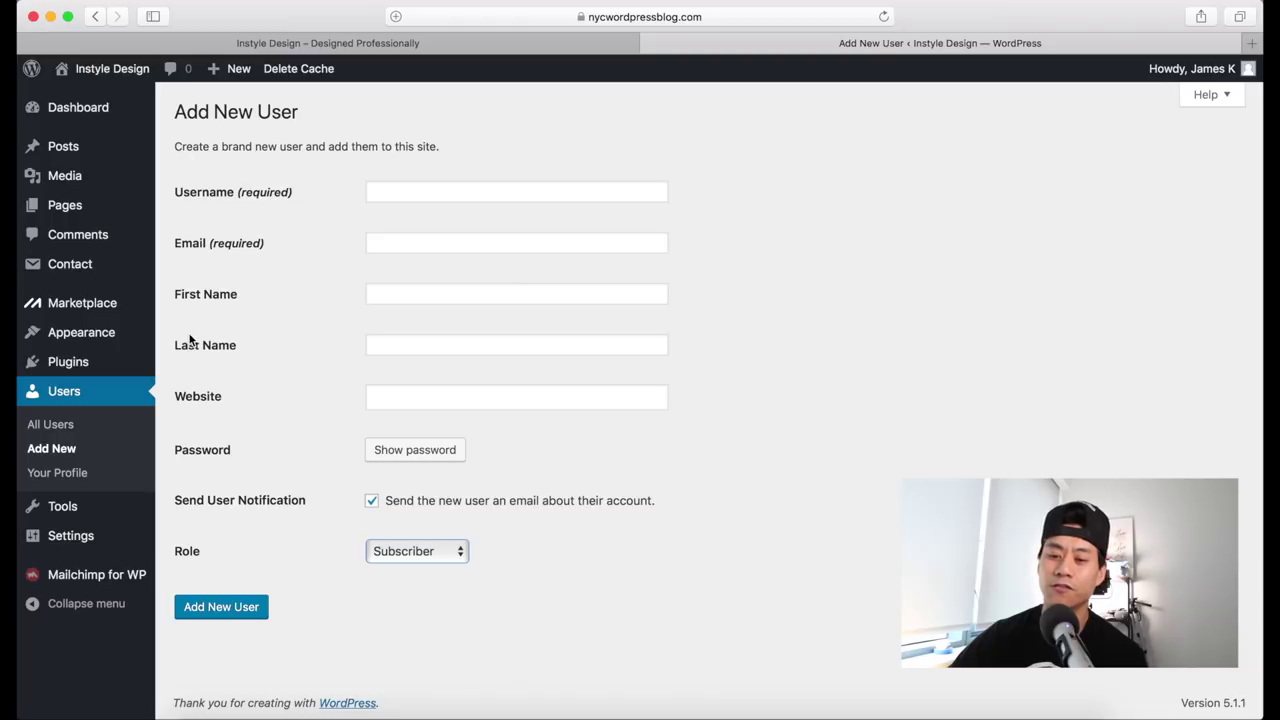
# Step: Open the site's installed themes and look over the available designs
pyautogui.moveTo(69, 340)
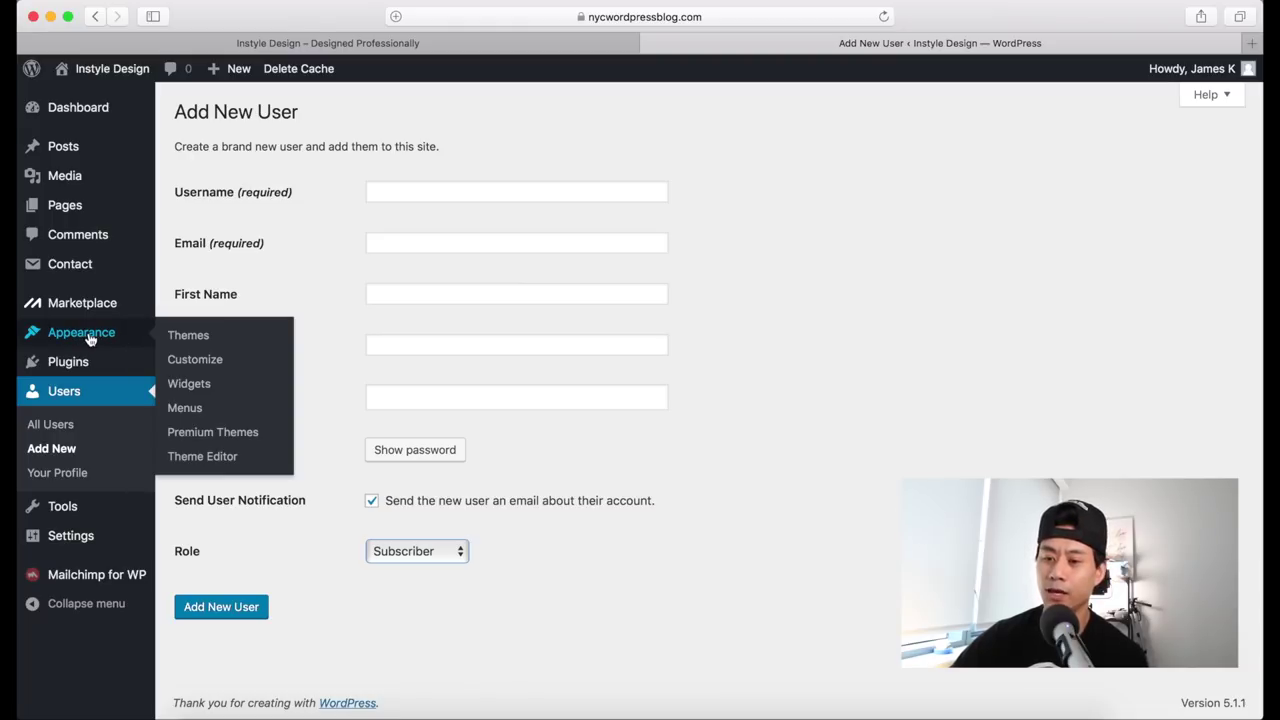
pyautogui.click(187, 335)
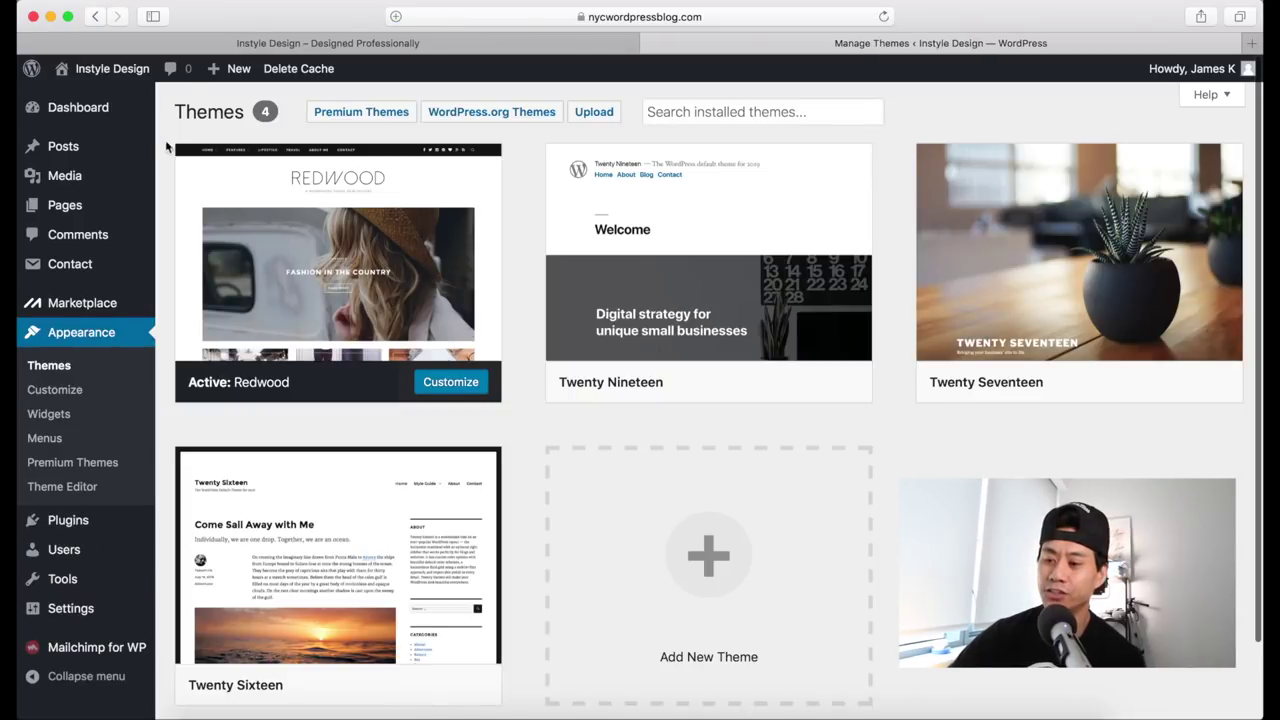
pyautogui.moveTo(620, 260)
pyautogui.moveTo(1003, 240)
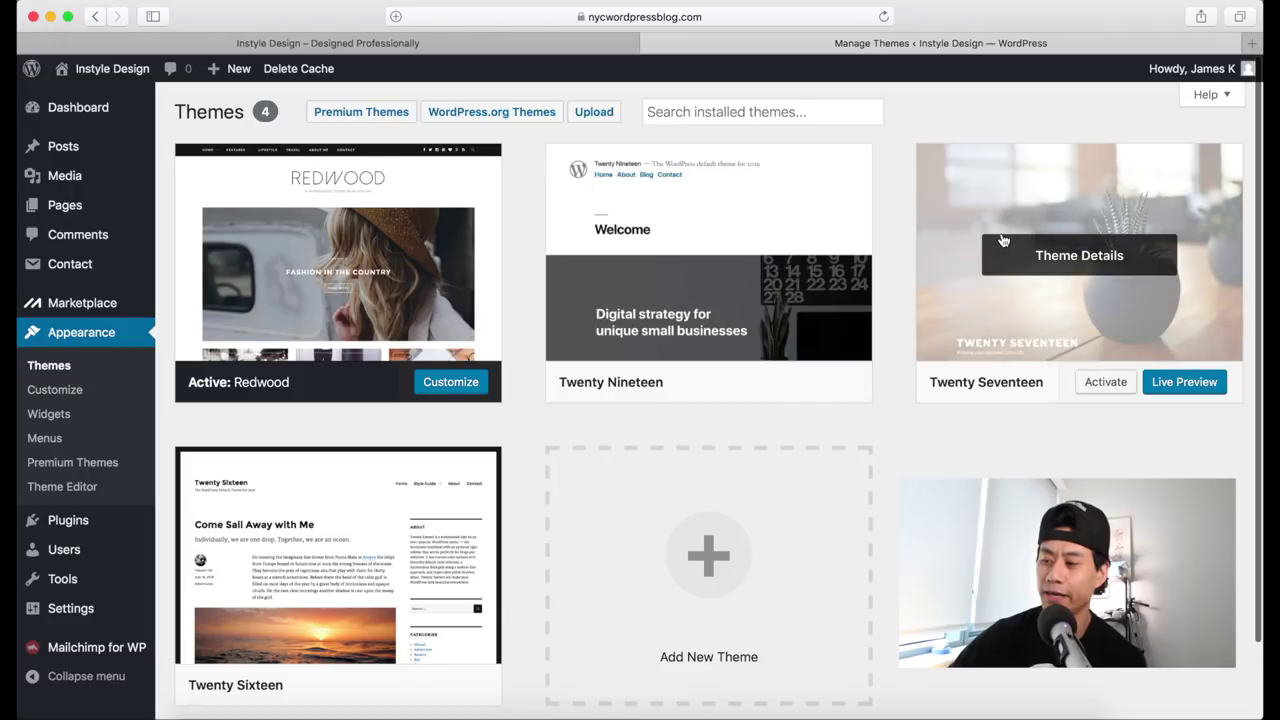
pyautogui.moveTo(380, 610)
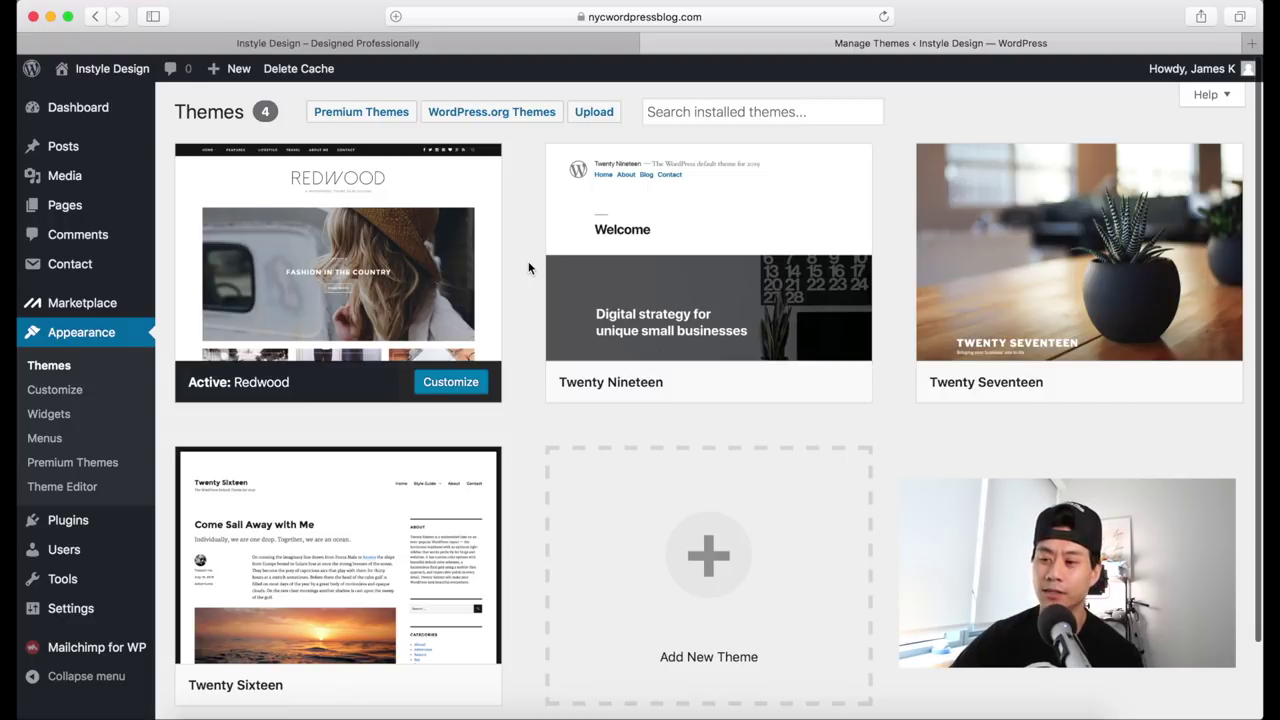
# Step: Open the WordPress.org theme catalogue and look over its featured and popular themes
pyautogui.click(494, 114)
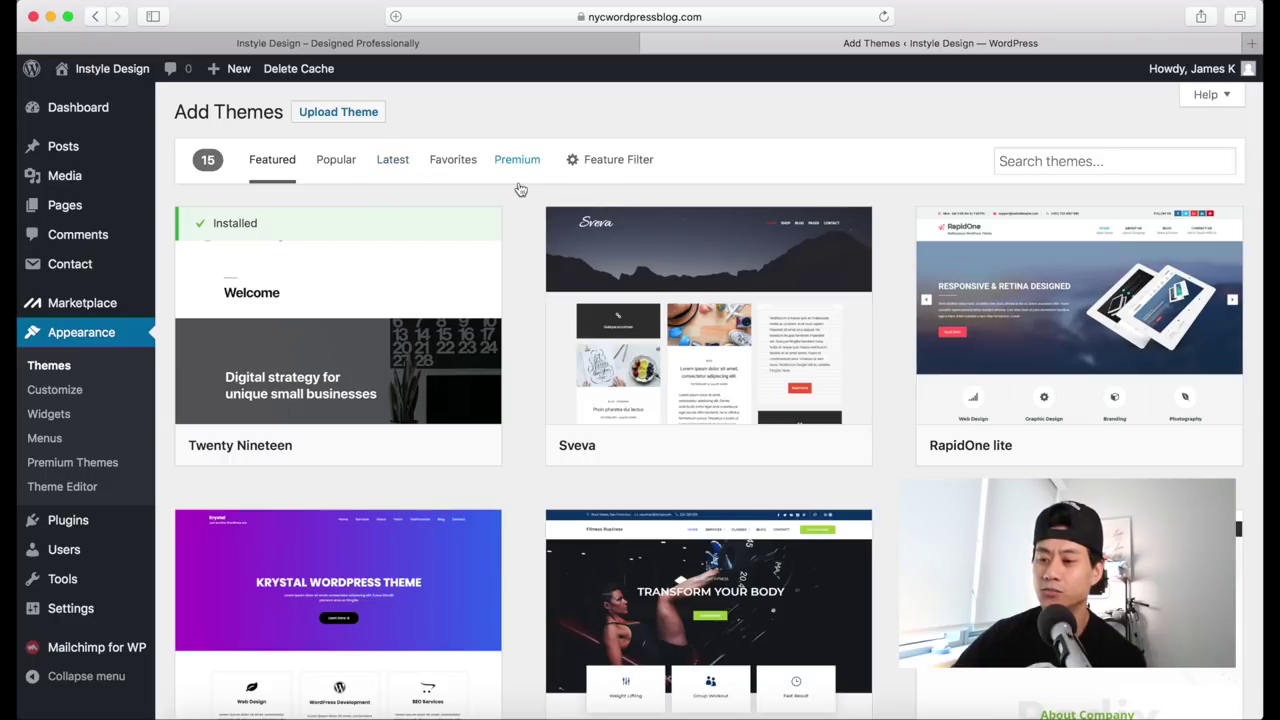
pyautogui.scroll(-15, 509, 283)
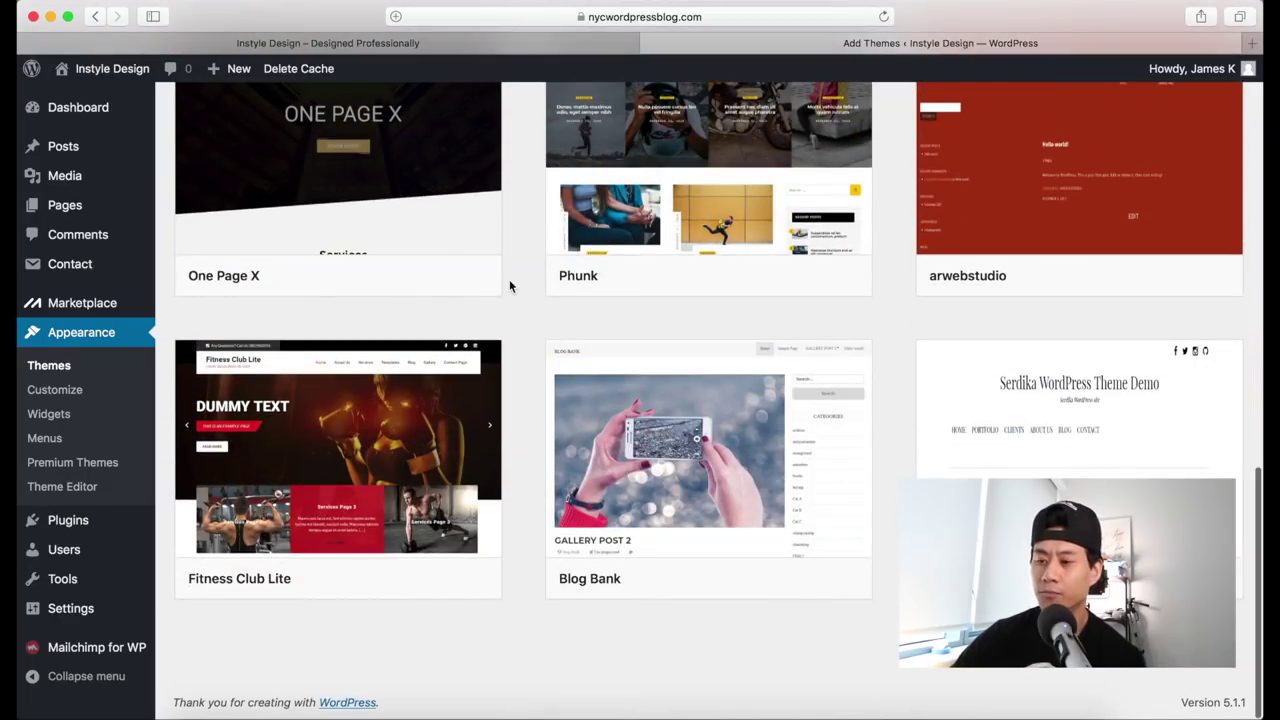
pyautogui.scroll(15, 509, 283)
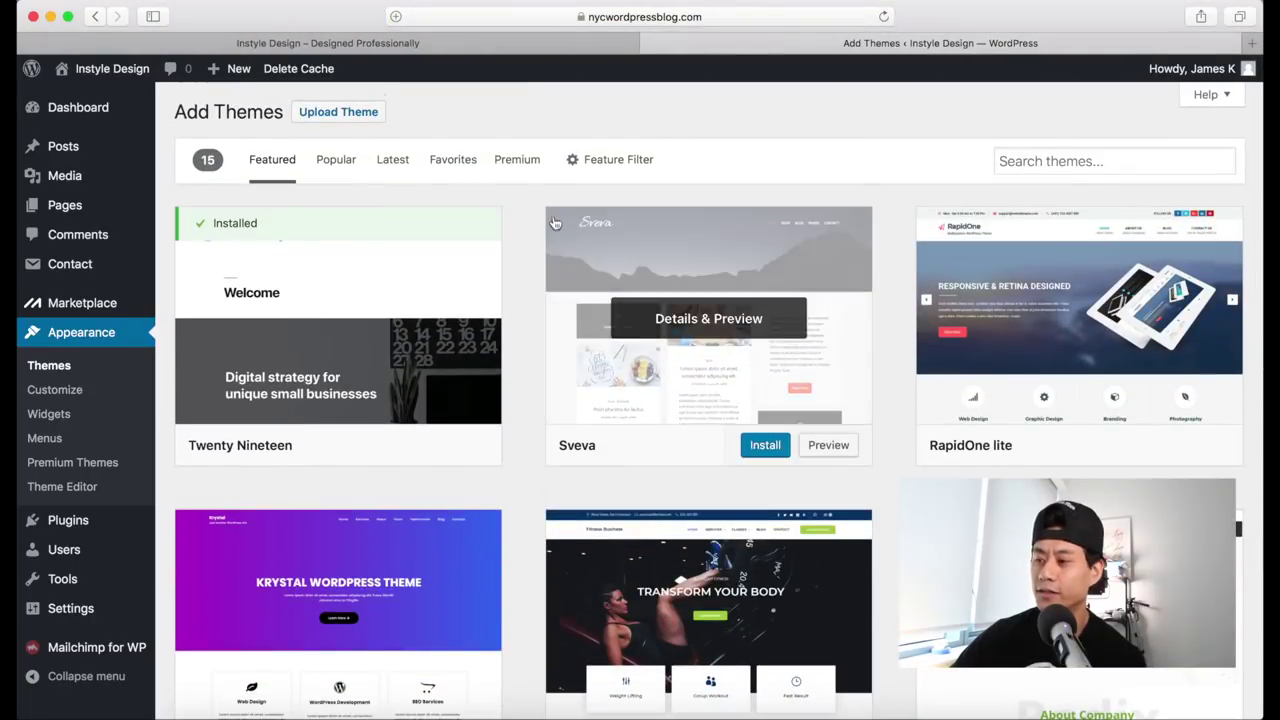
pyautogui.click(1083, 160)
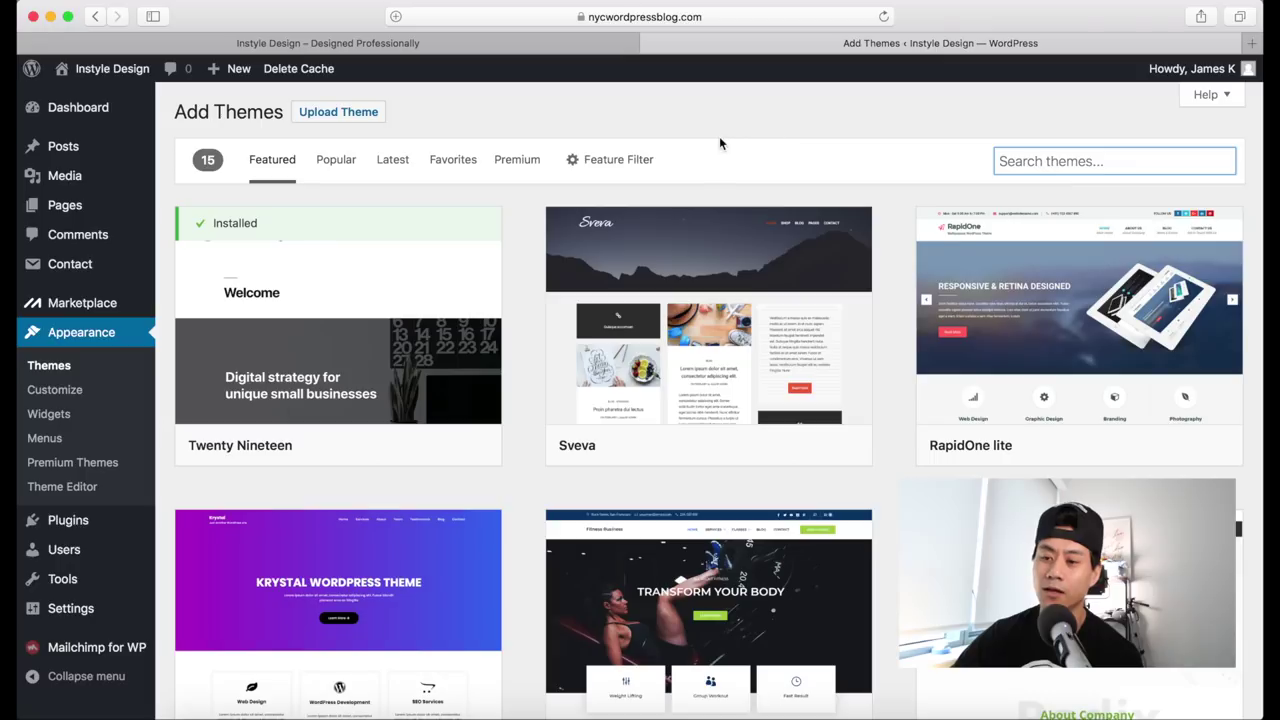
pyautogui.click(333, 166)
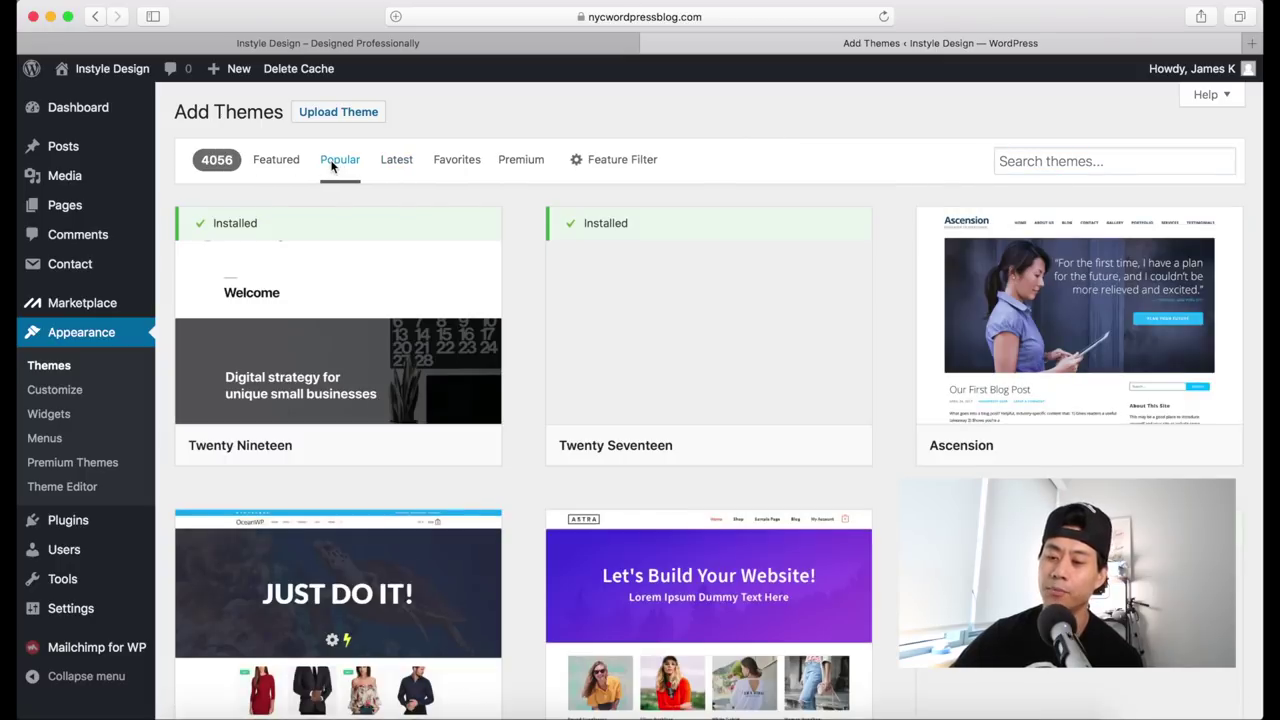
# Step: Browse the latest themes in the catalogue and open the details and preview of the Code Manas theme
pyautogui.click(409, 161)
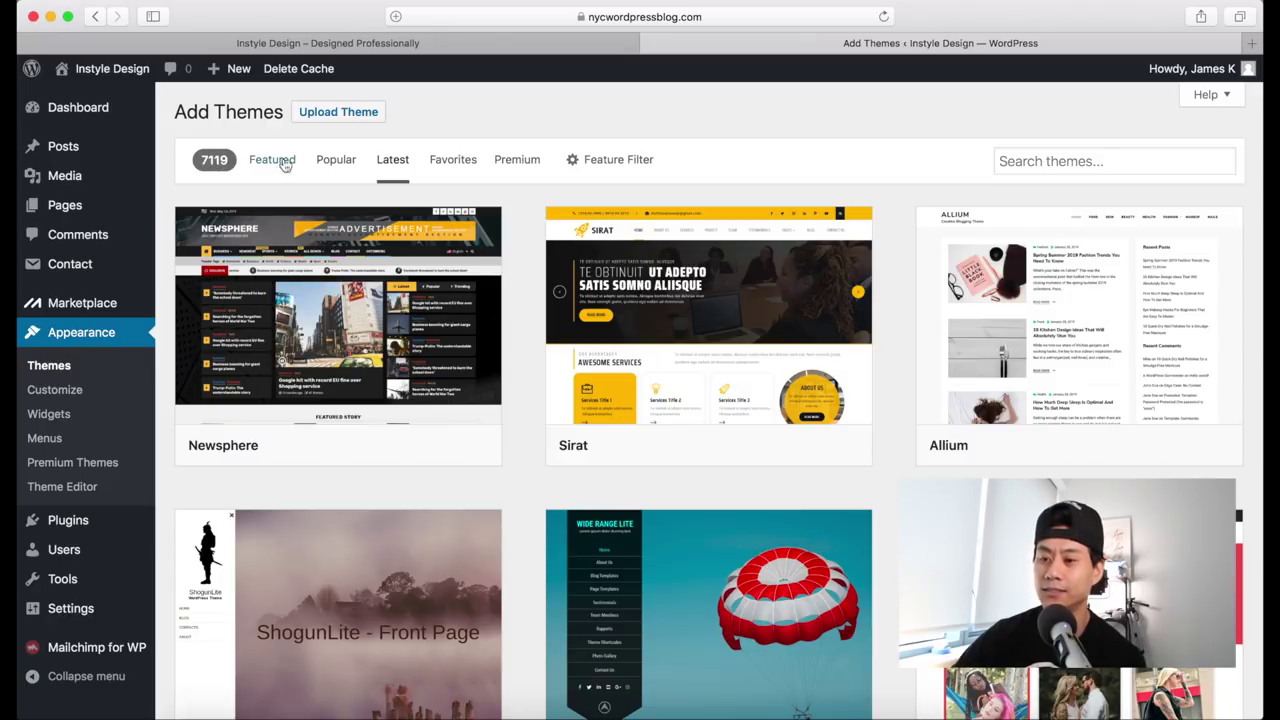
pyautogui.scroll(-20, 542, 199)
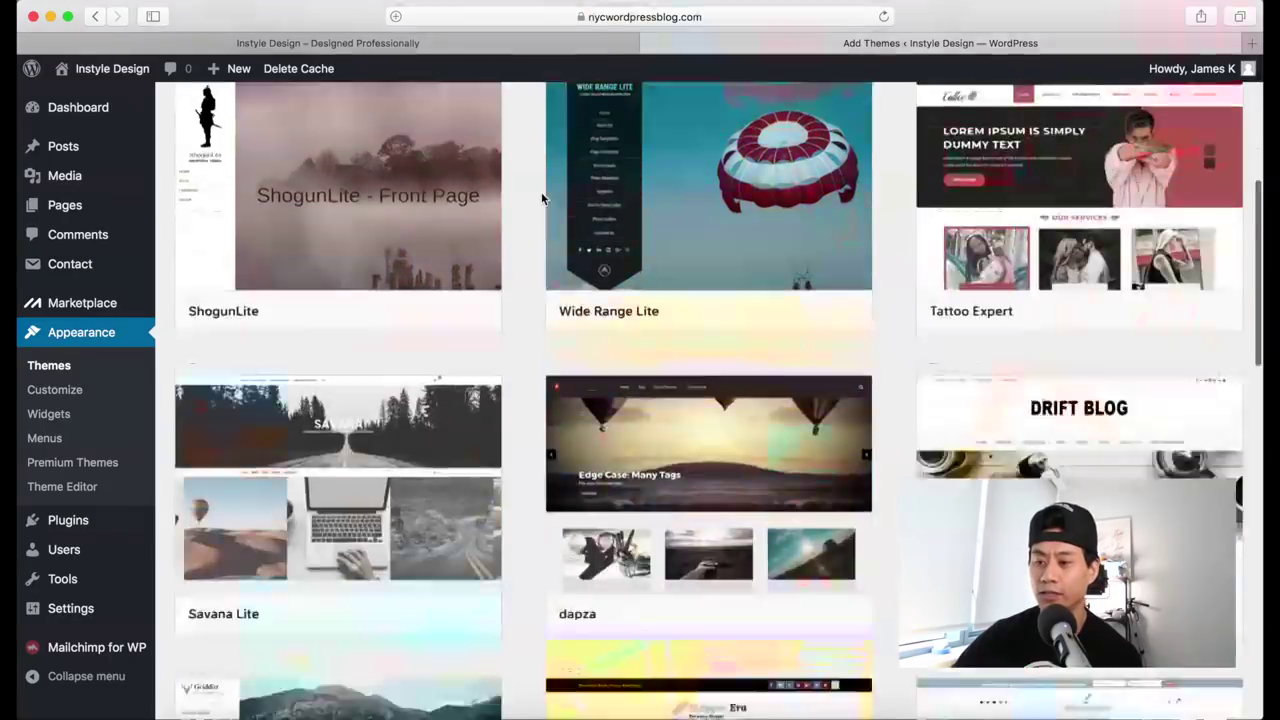
pyautogui.scroll(-20, 542, 199)
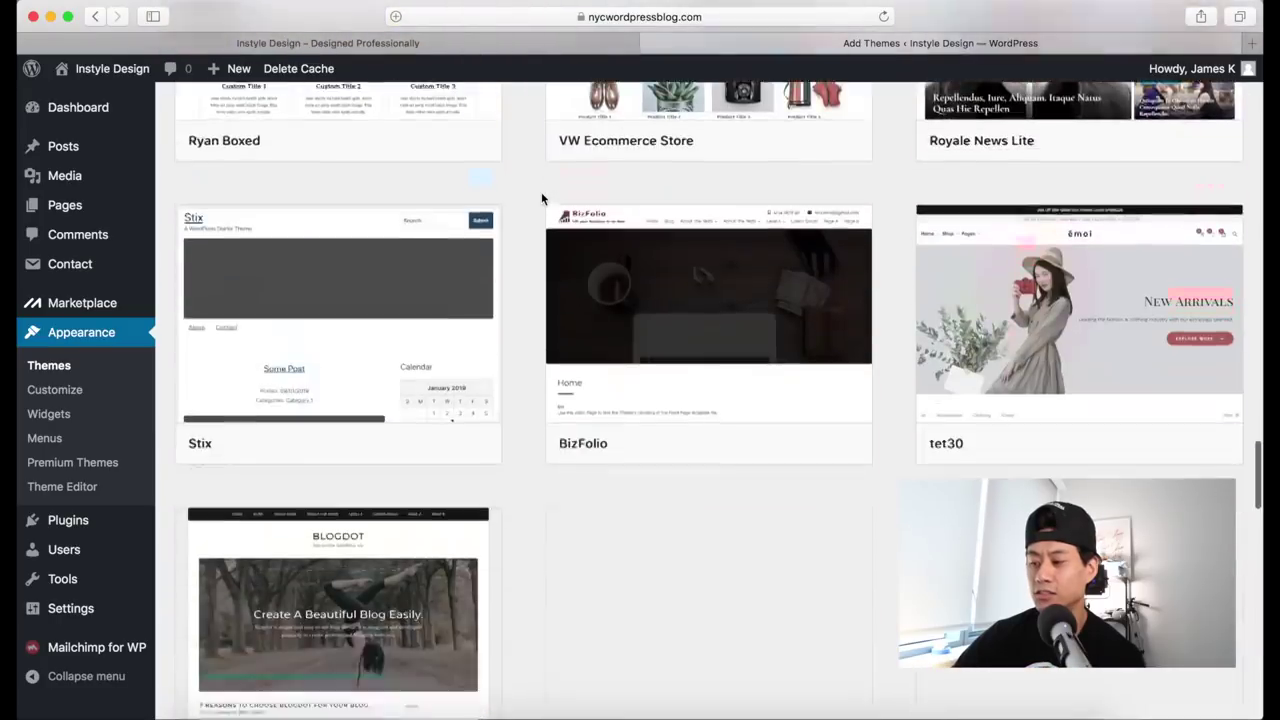
pyautogui.scroll(-5, 541, 199)
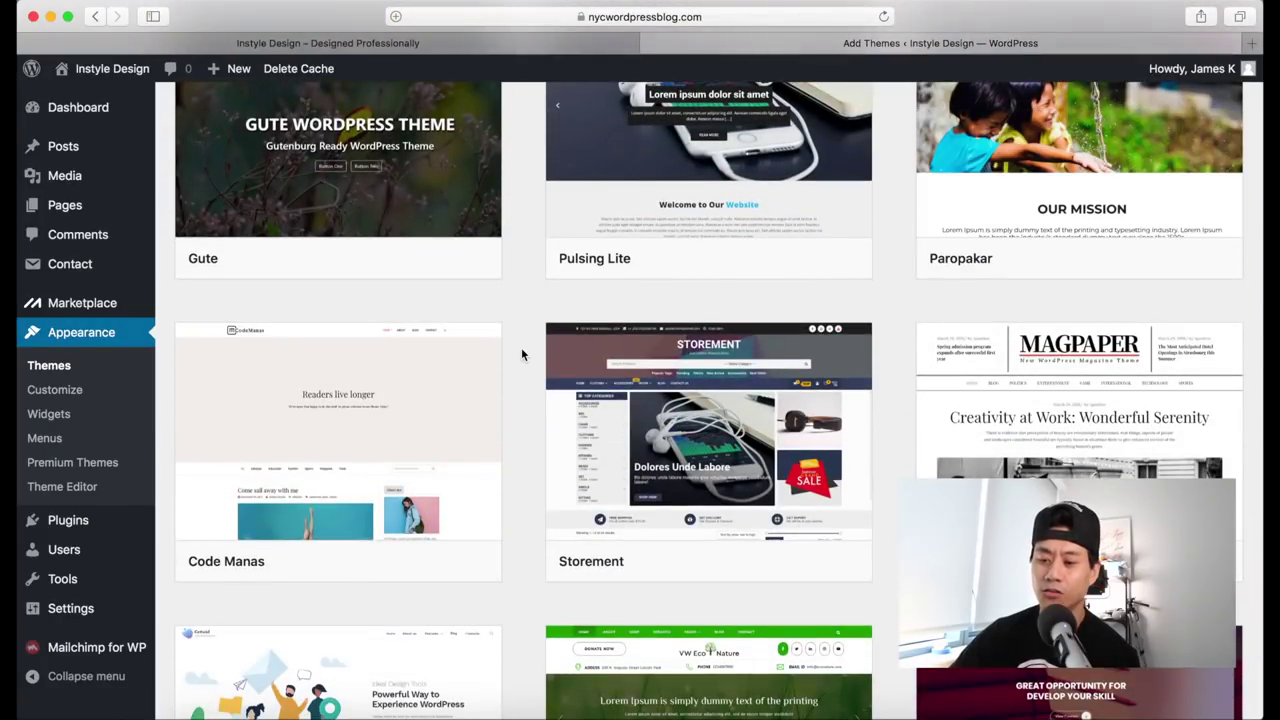
pyautogui.moveTo(337, 443)
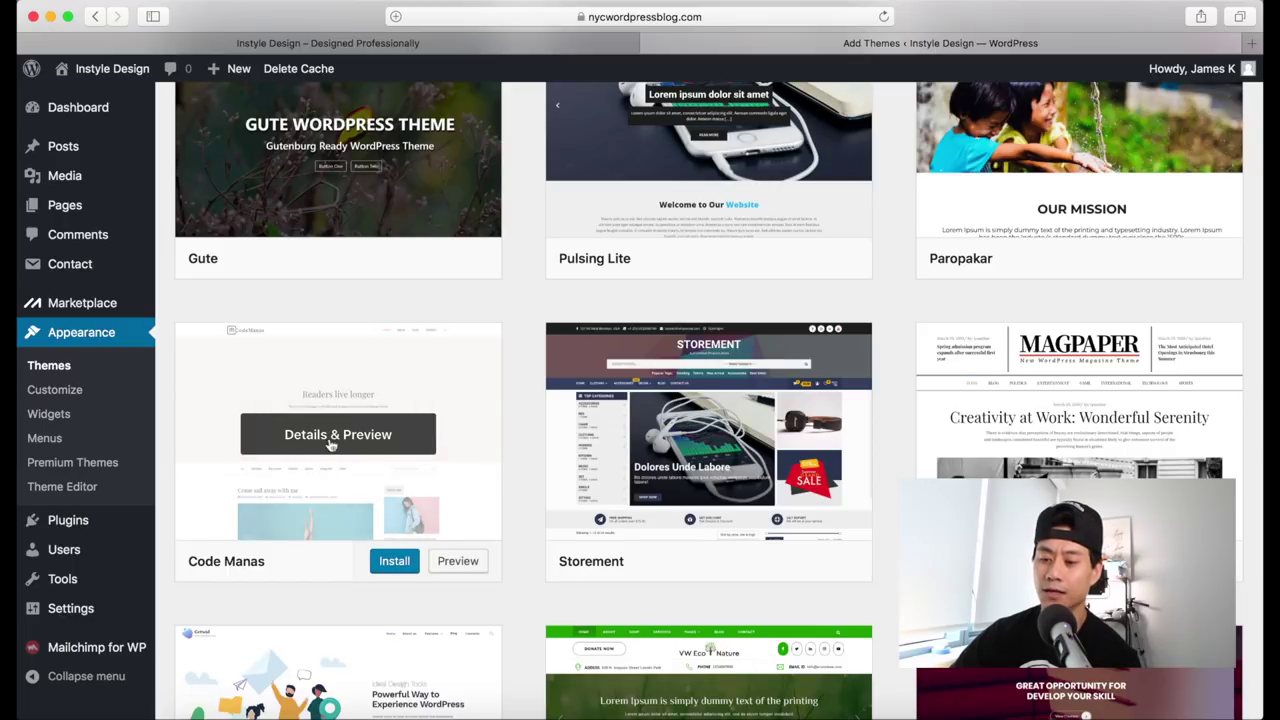
pyautogui.click(337, 443)
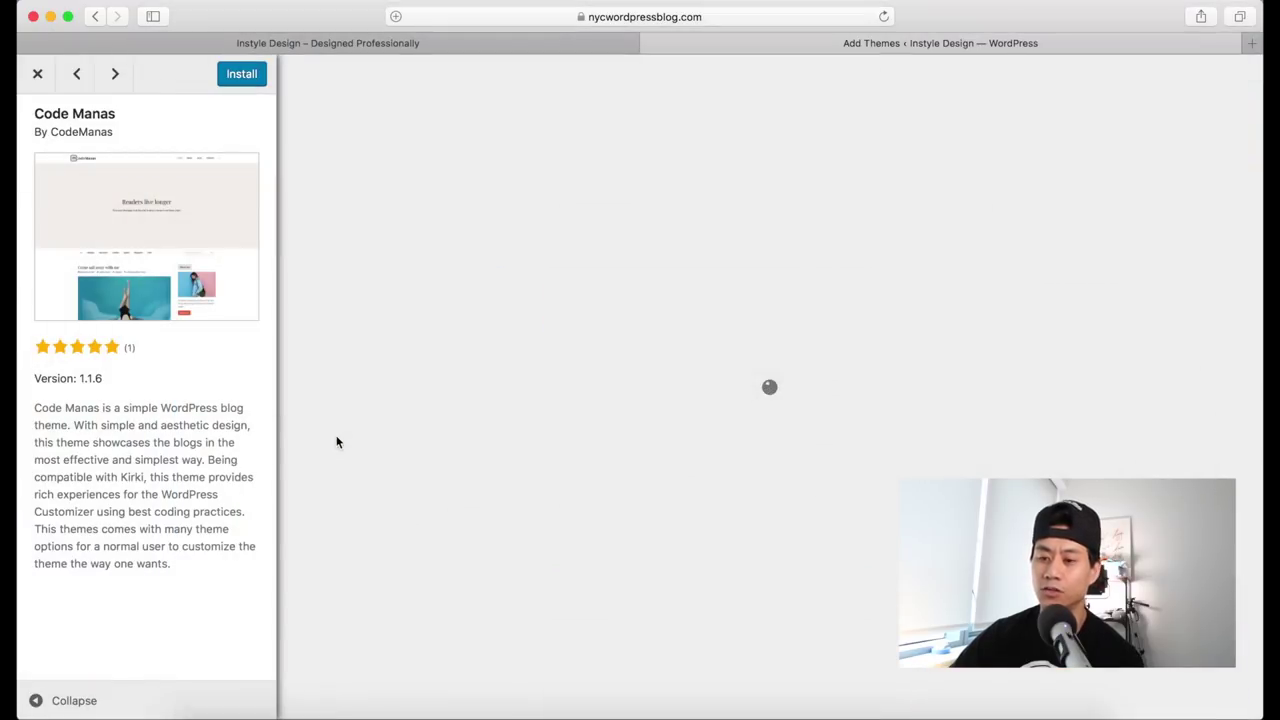
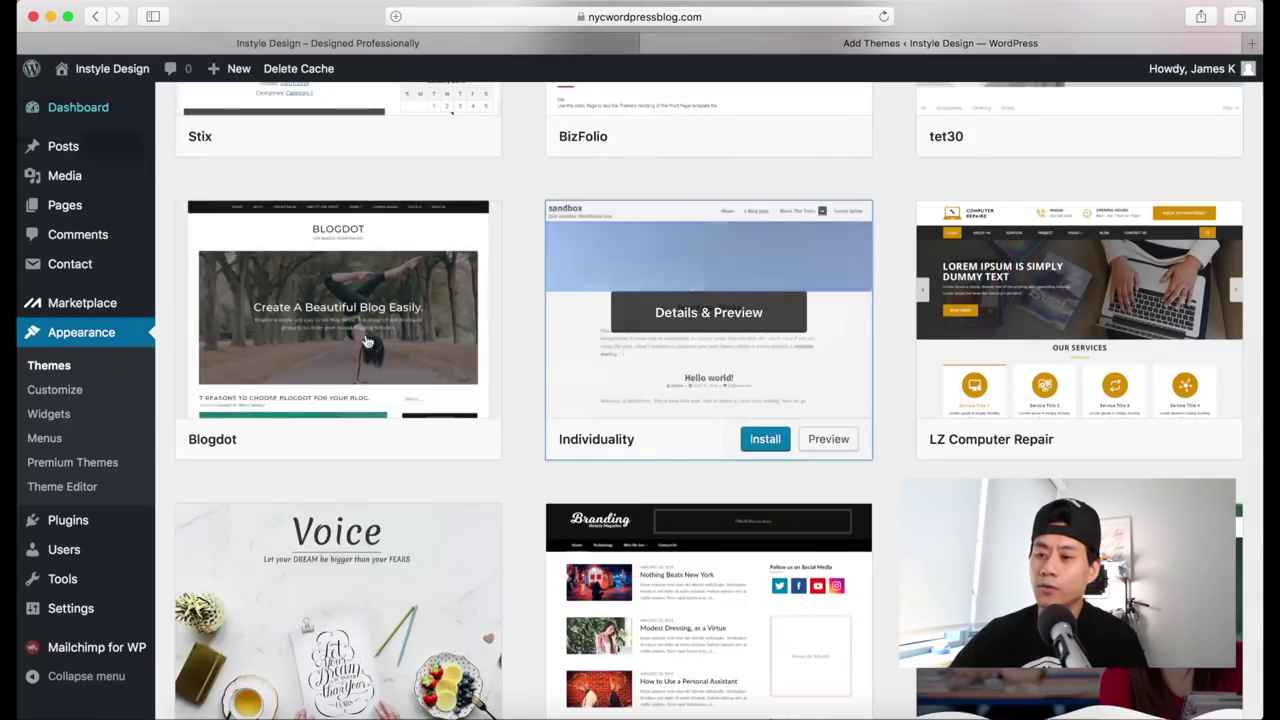
# Step: Search the theme catalogue for "cali", then install and activate the Cali theme
pyautogui.scroll(15, 383, 363)
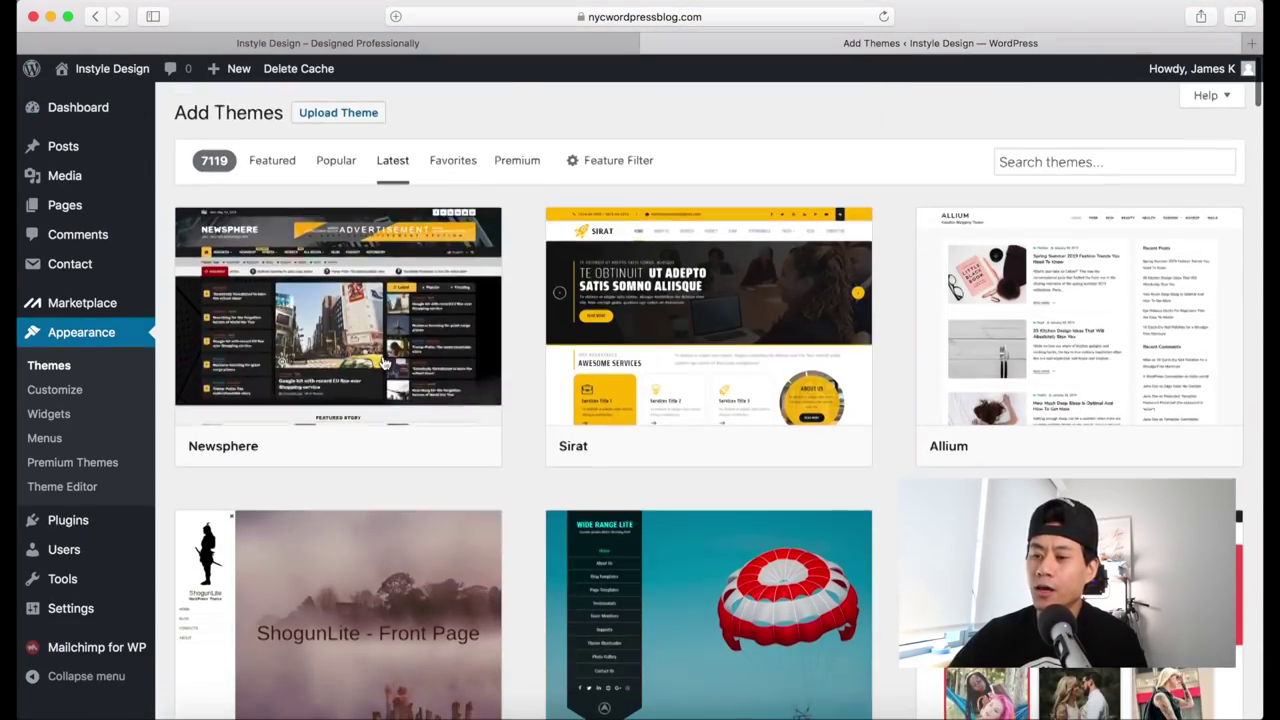
pyautogui.moveTo(383, 363)
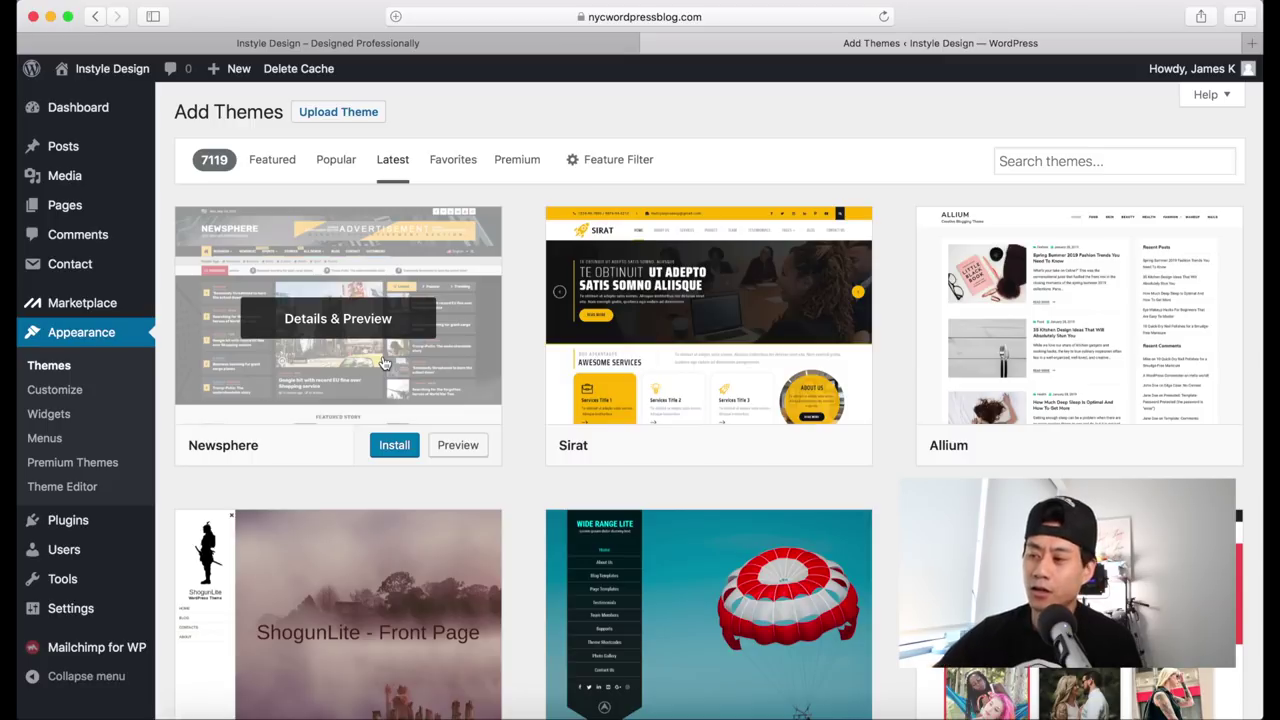
pyautogui.moveTo(713, 290)
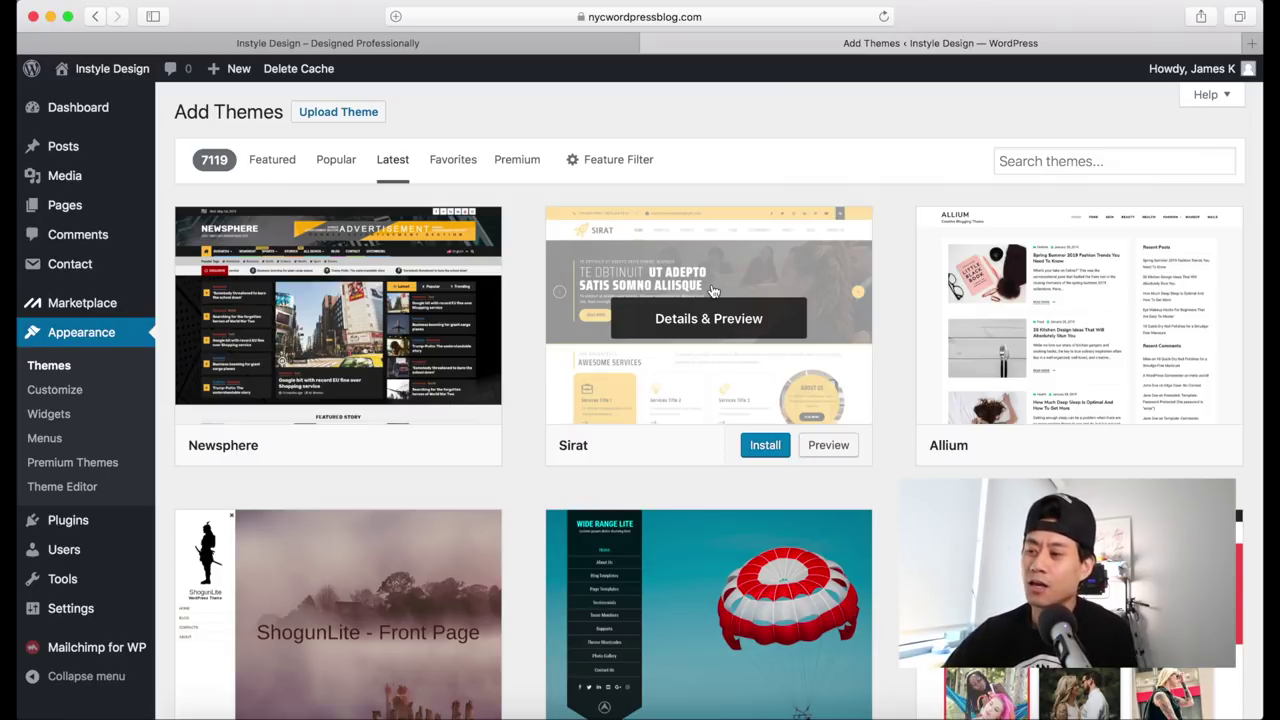
pyautogui.scroll(-10, 713, 290)
pyautogui.scroll(10, 713, 290)
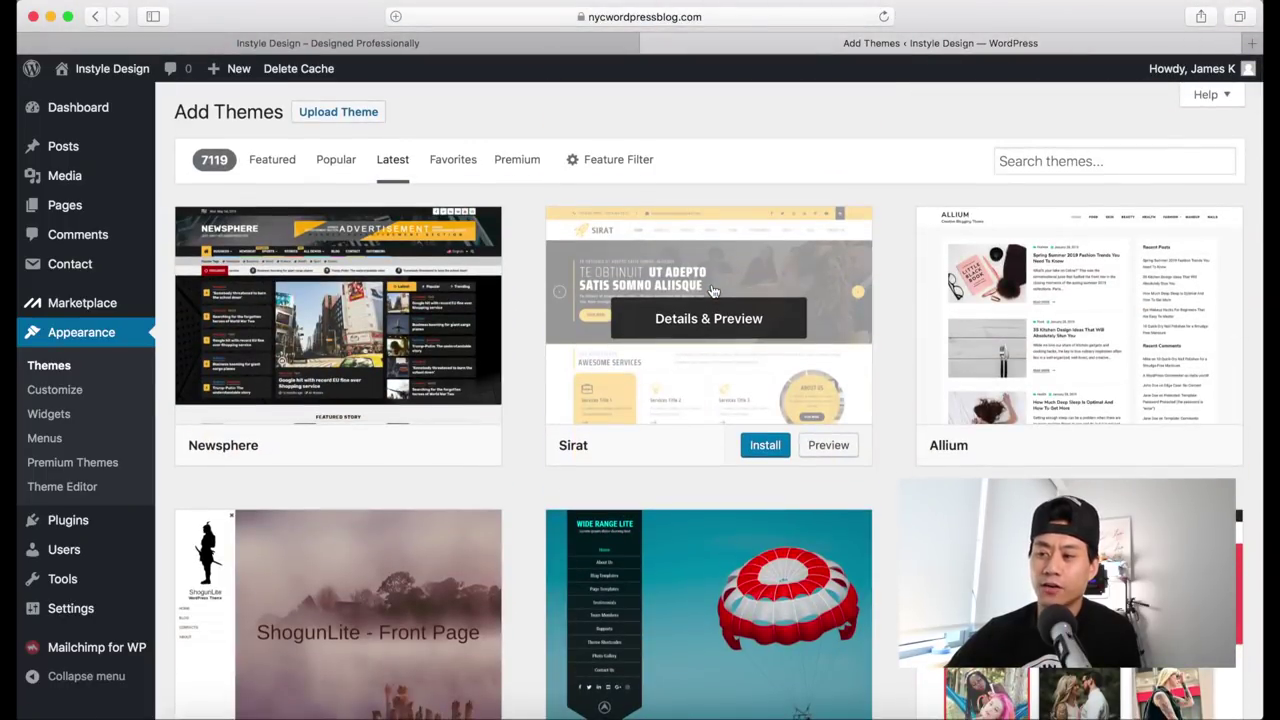
pyautogui.click(1026, 166)
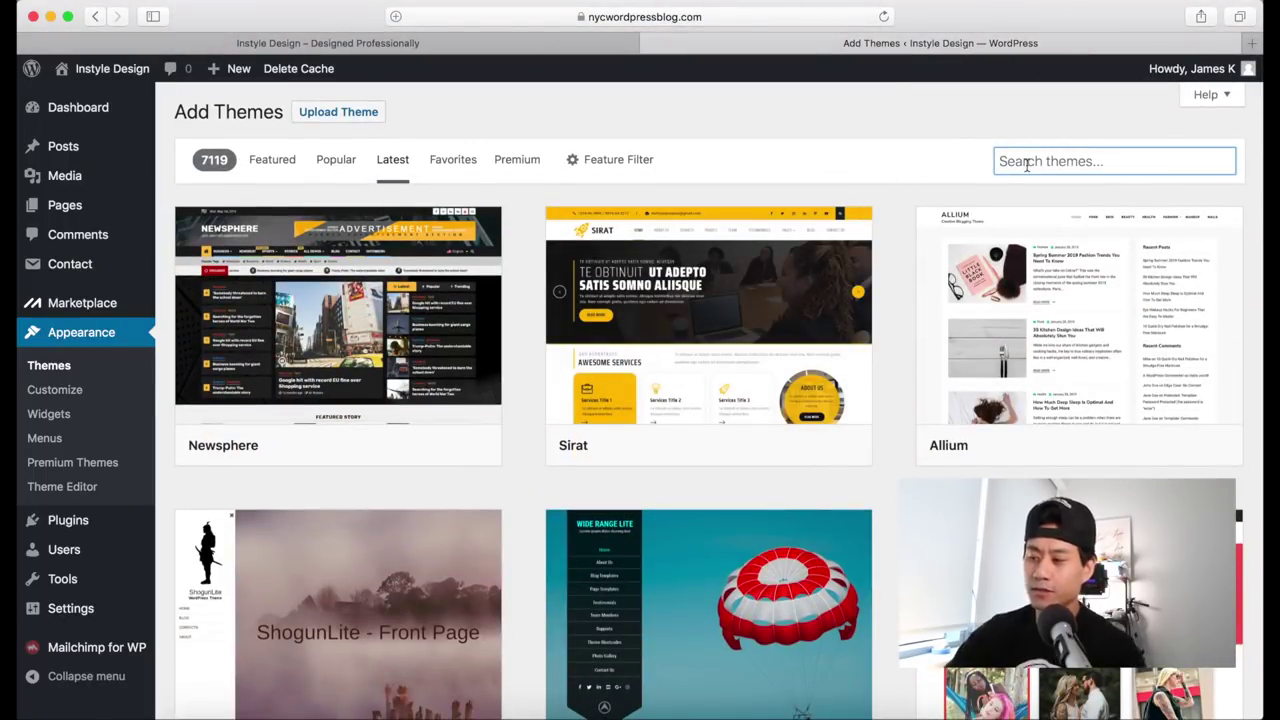
pyautogui.write('cali')
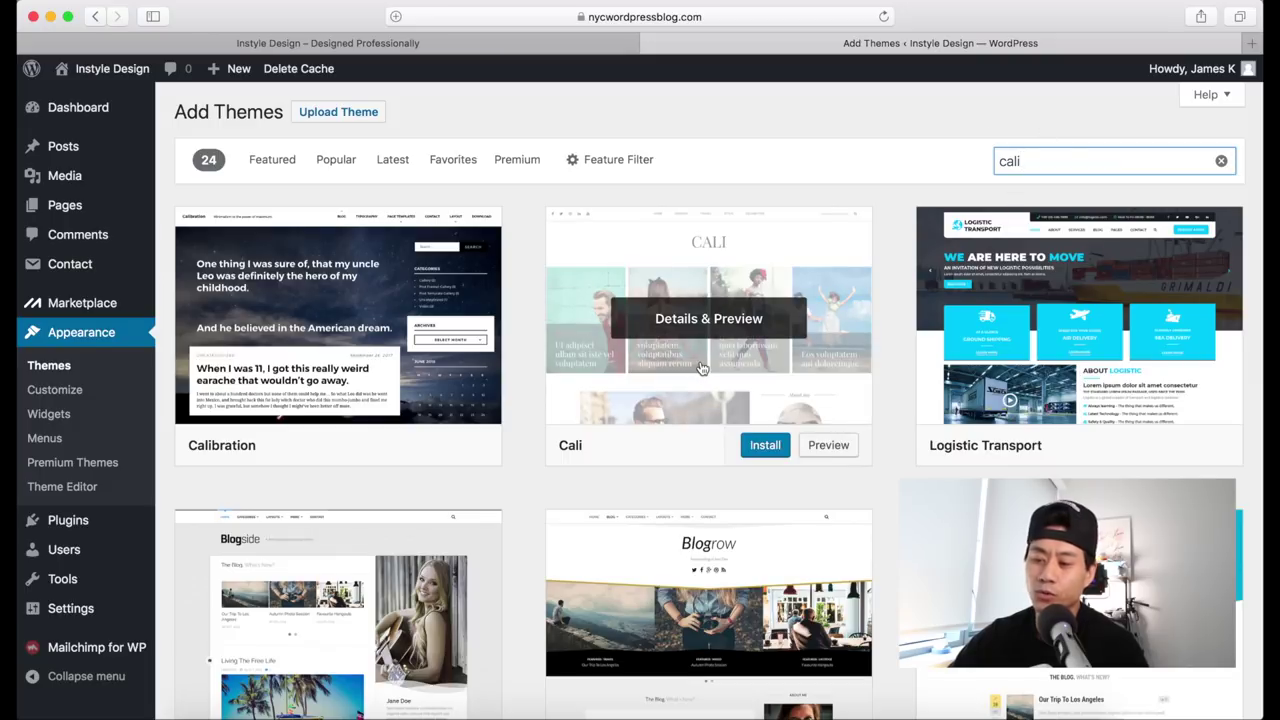
pyautogui.click(762, 450)
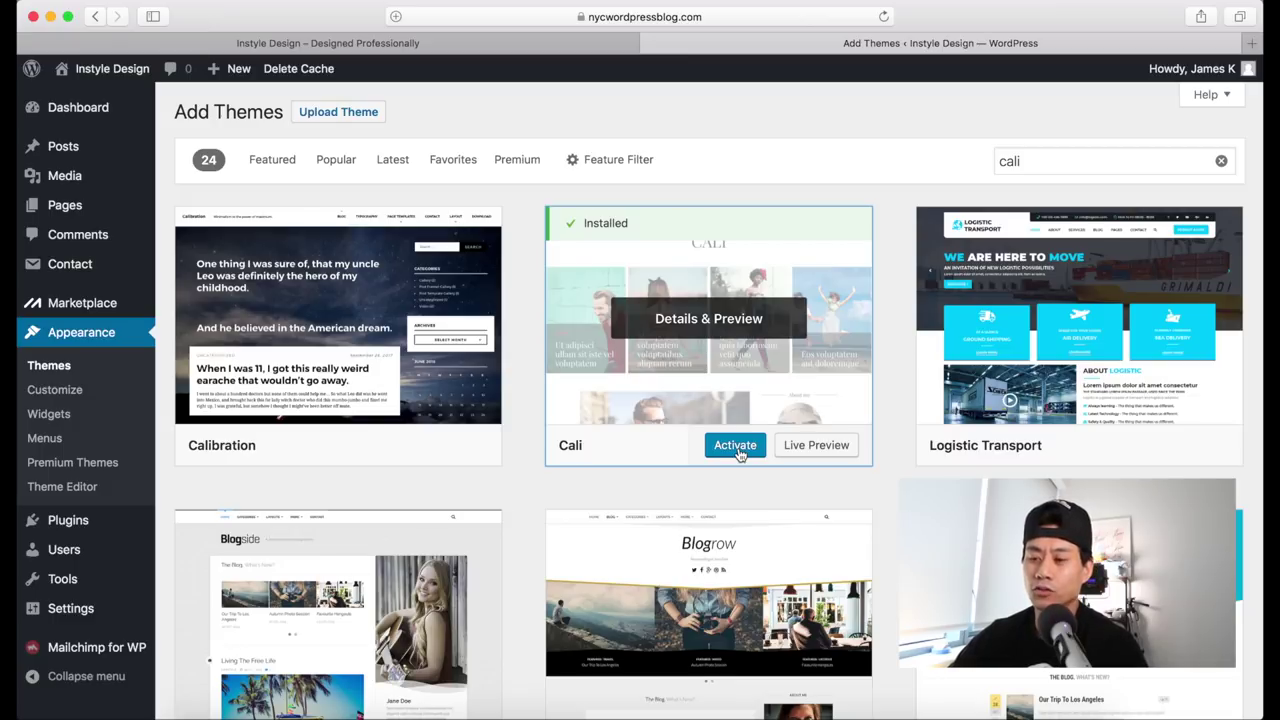
pyautogui.click(738, 447)
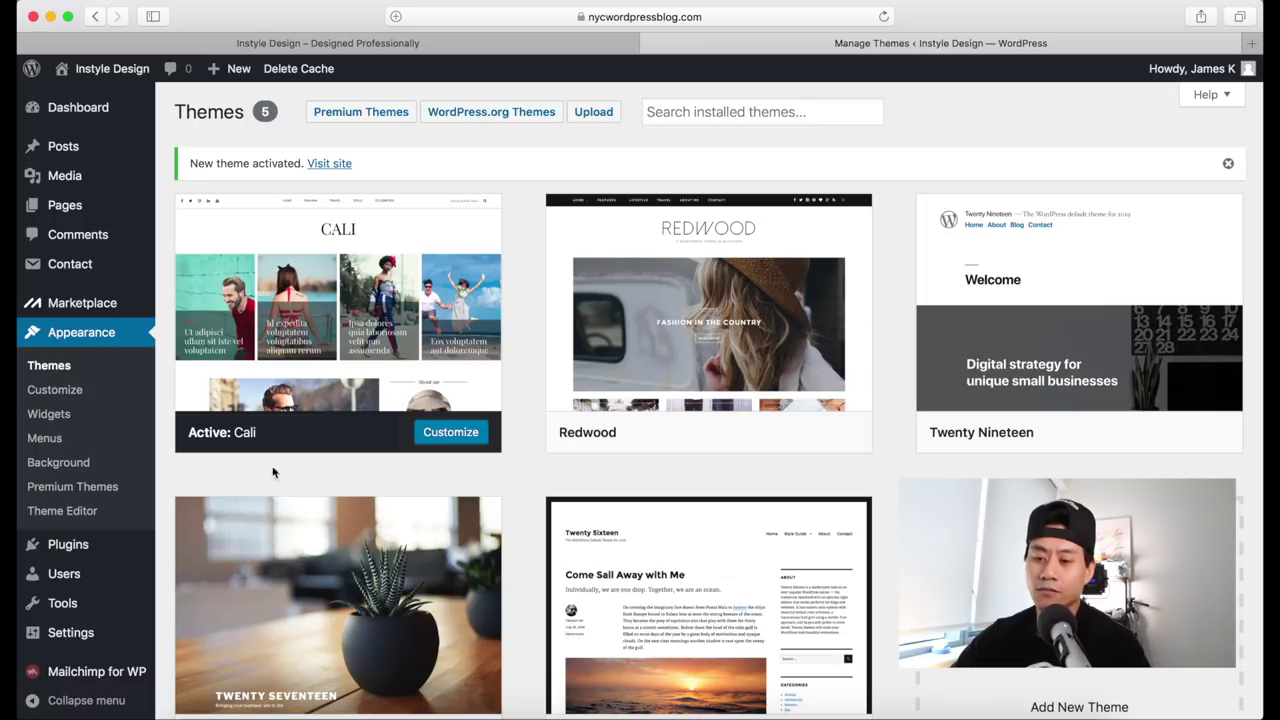
# Step: Look through the blog's previous design in the home page tab already open, and return to the themes page
pyautogui.moveTo(336, 350)
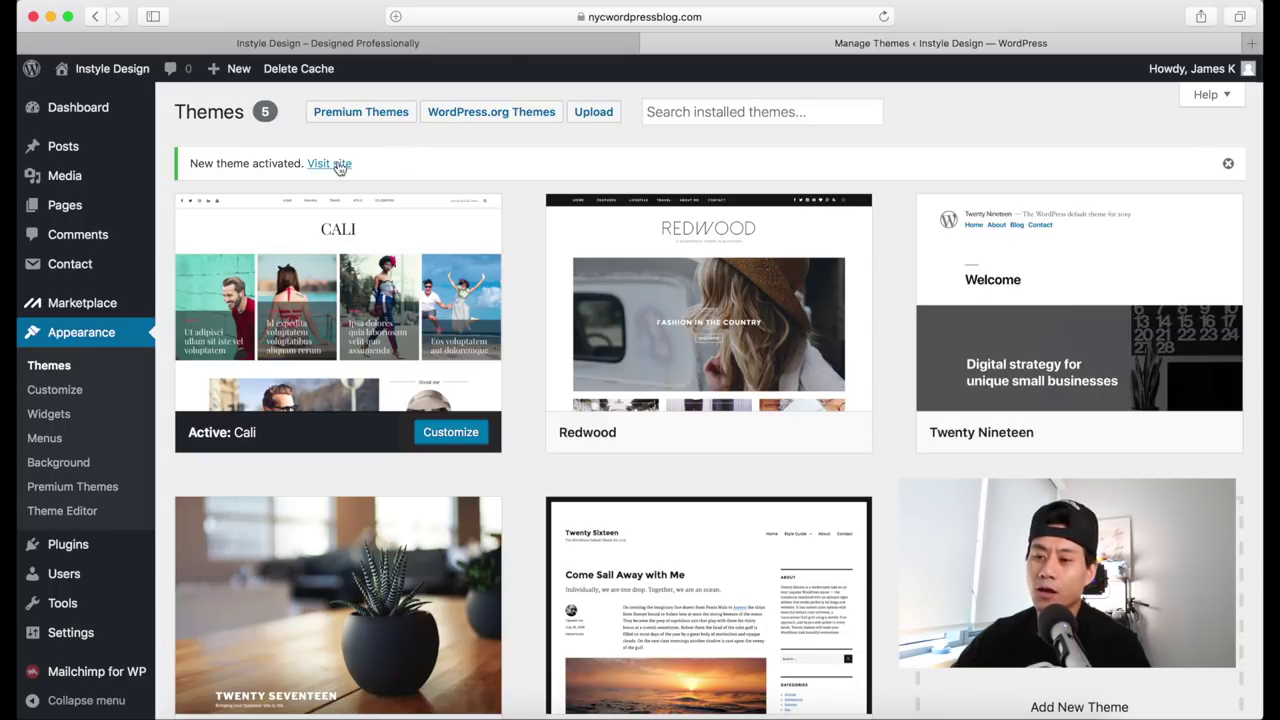
pyautogui.click(485, 43)
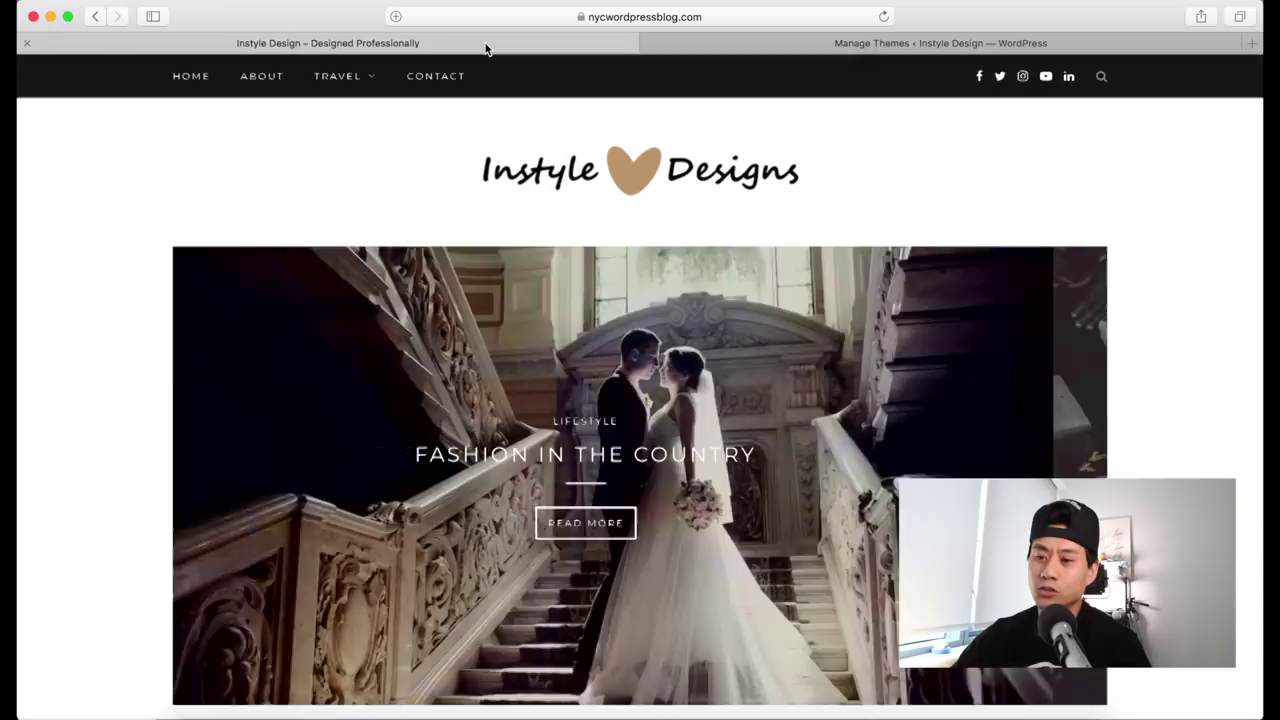
pyautogui.scroll(-15, 153, 195)
pyautogui.scroll(15, 153, 195)
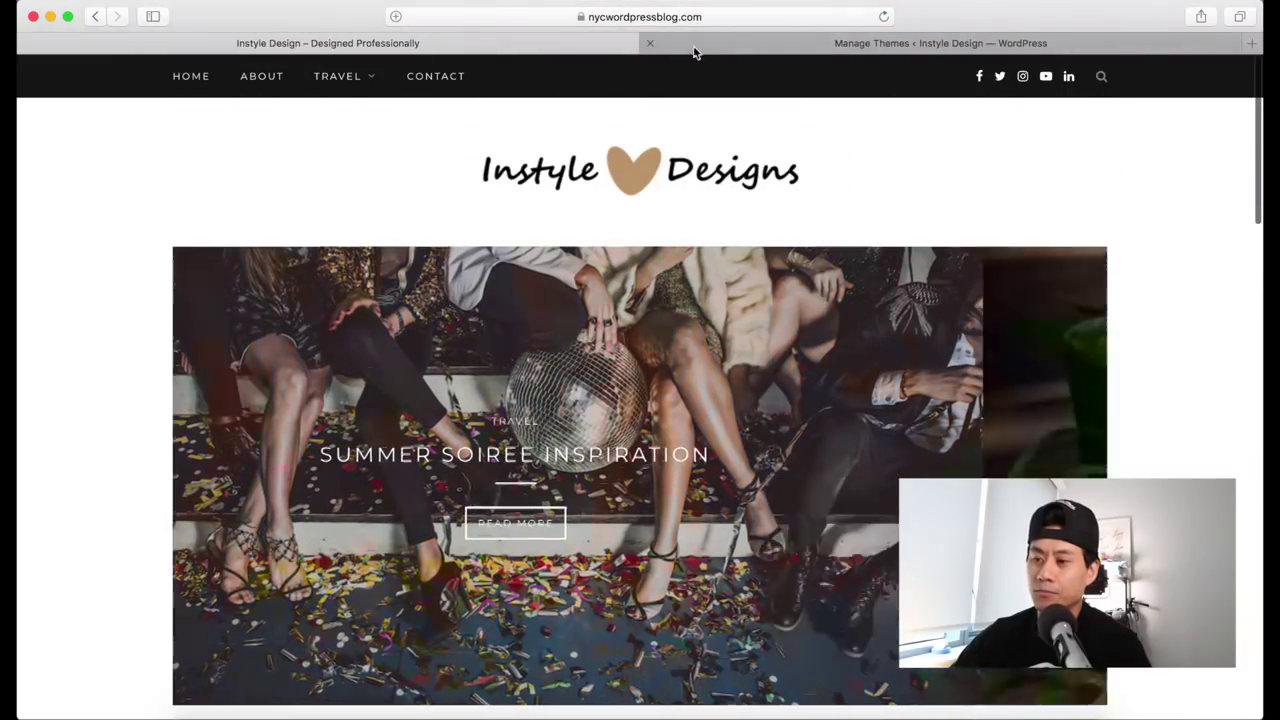
pyautogui.click(692, 47)
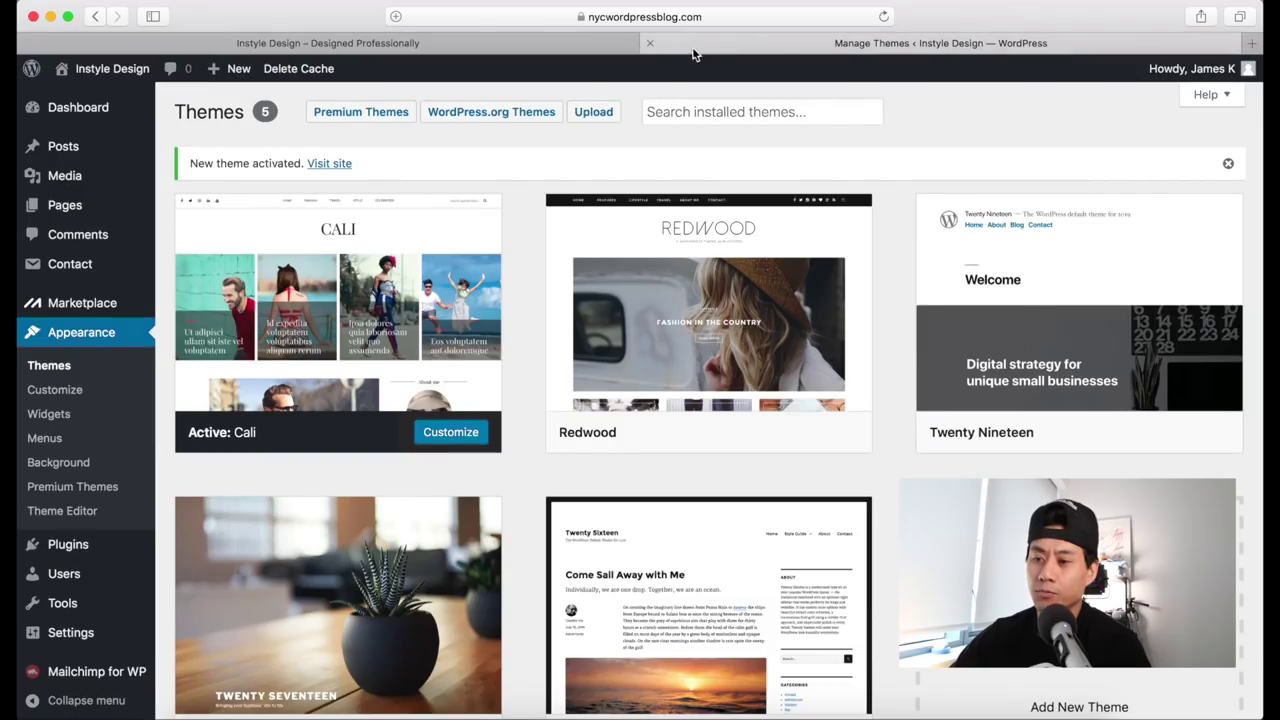
# Step: Visit the site with the newly activated Cali theme and look through its home page down to the footer
pyautogui.click(328, 163)
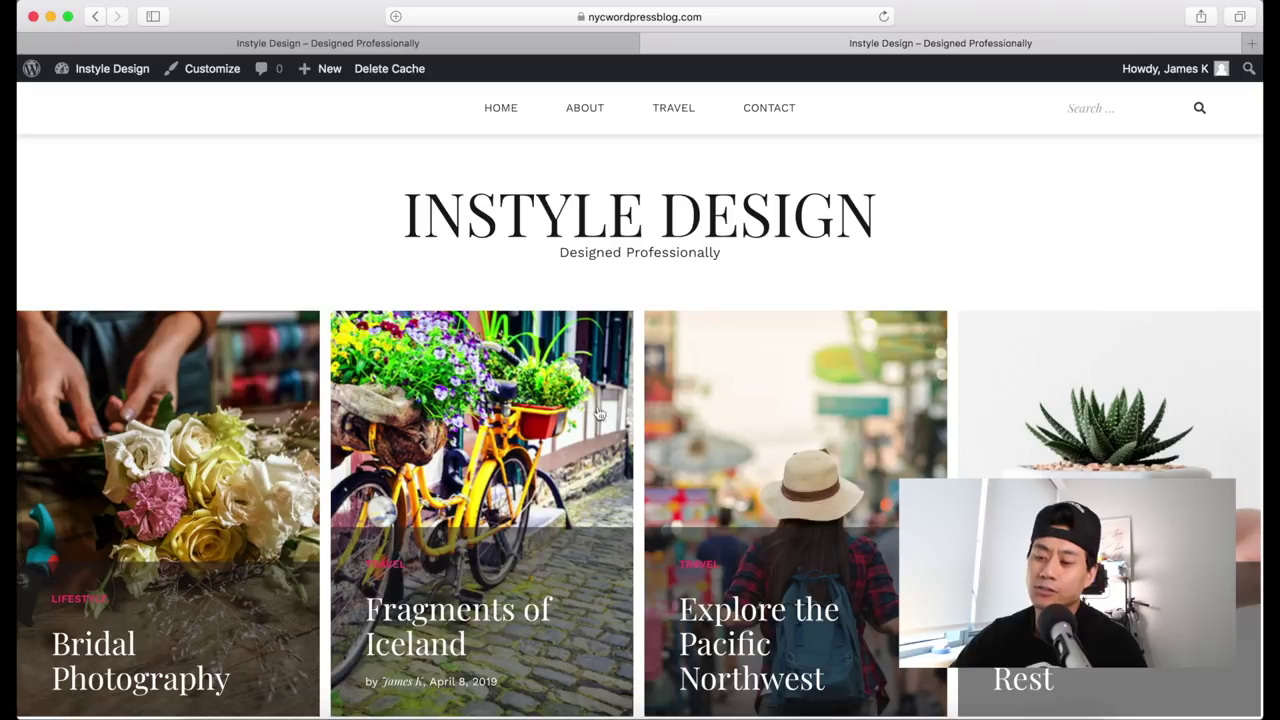
pyautogui.scroll(-10, 810, 440)
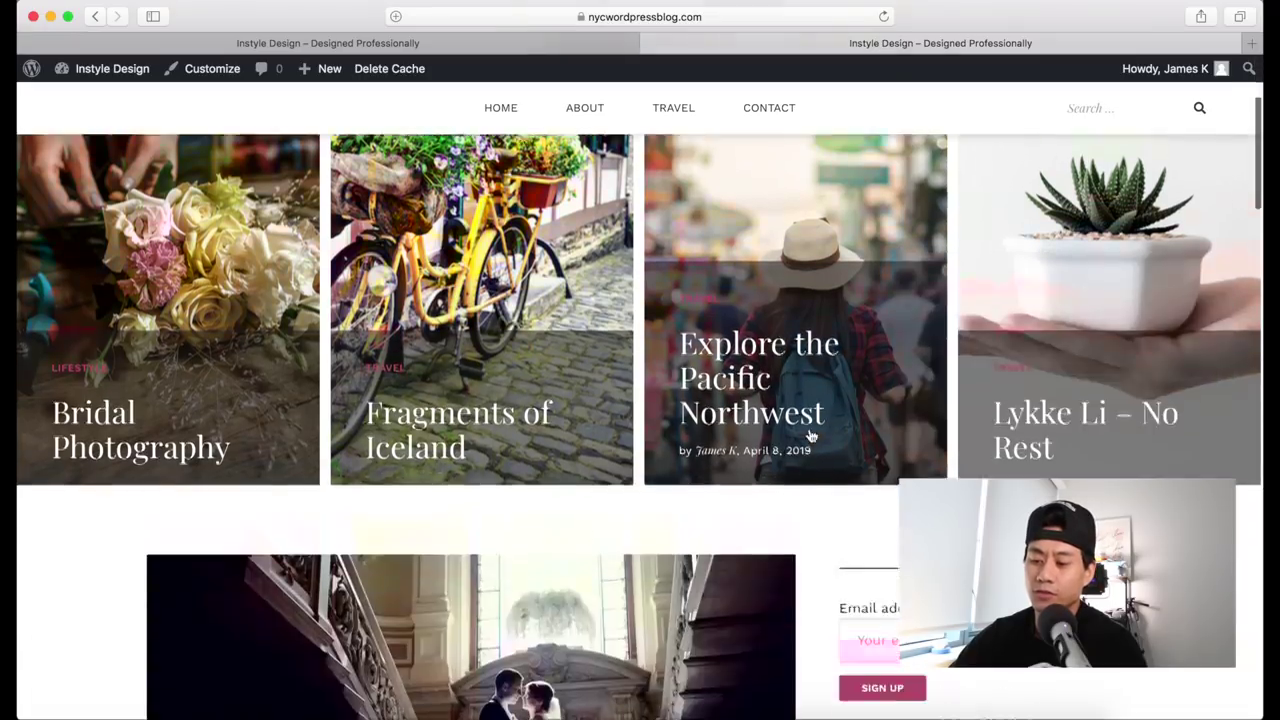
pyautogui.scroll(-12, 810, 436)
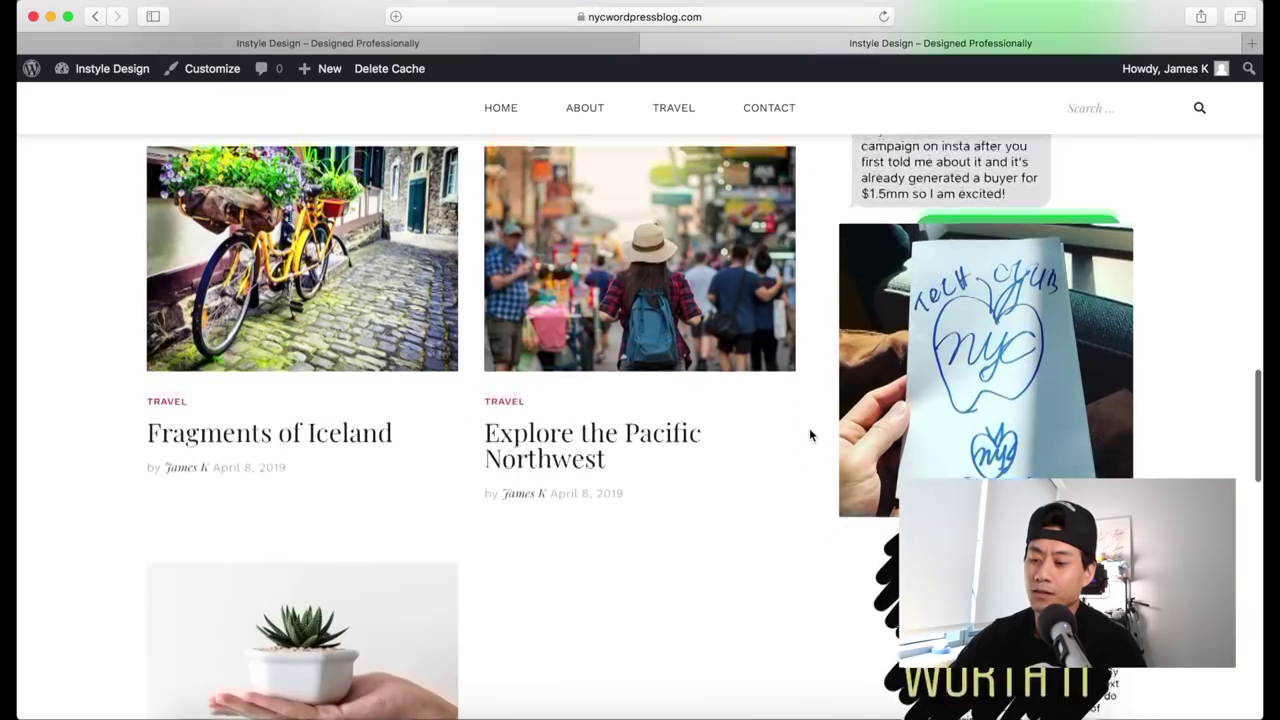
pyautogui.scroll(-15, 700, 365)
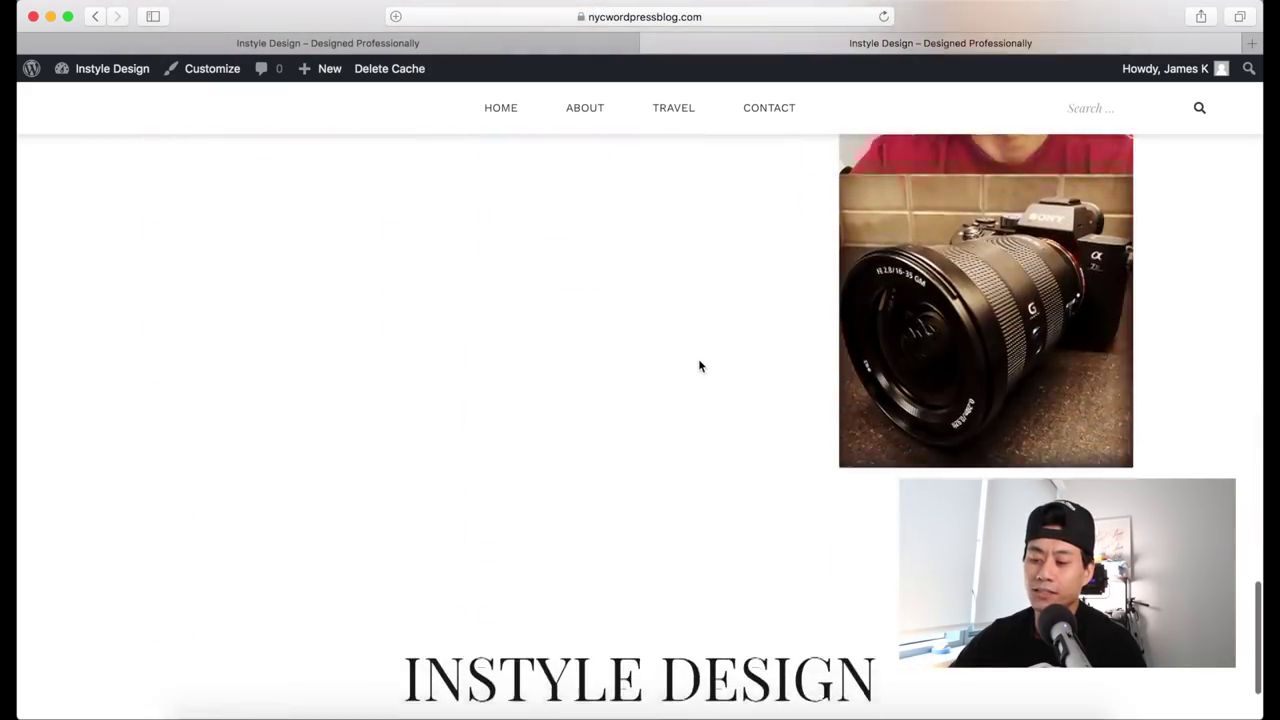
pyautogui.scroll(20, 700, 366)
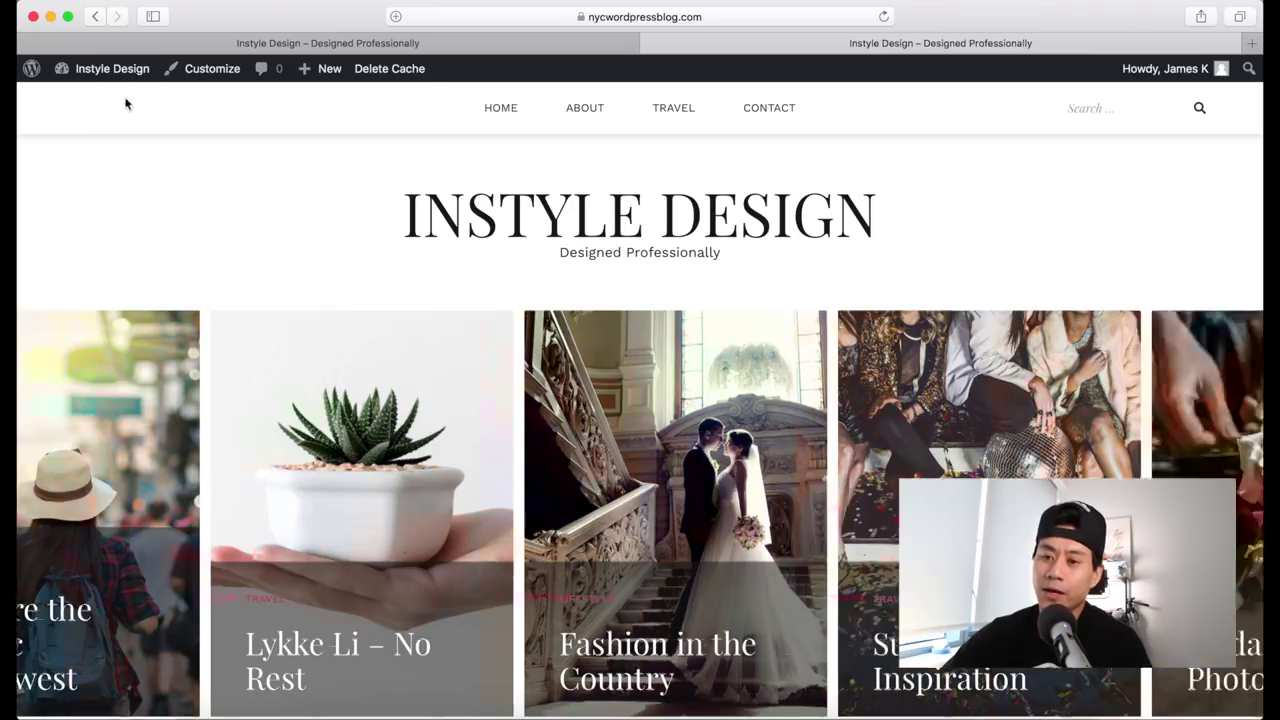
# Step: Go back to the site's installed themes, browse the premium themes in the marketplace, and return to the installed themes
pyautogui.moveTo(105, 68)
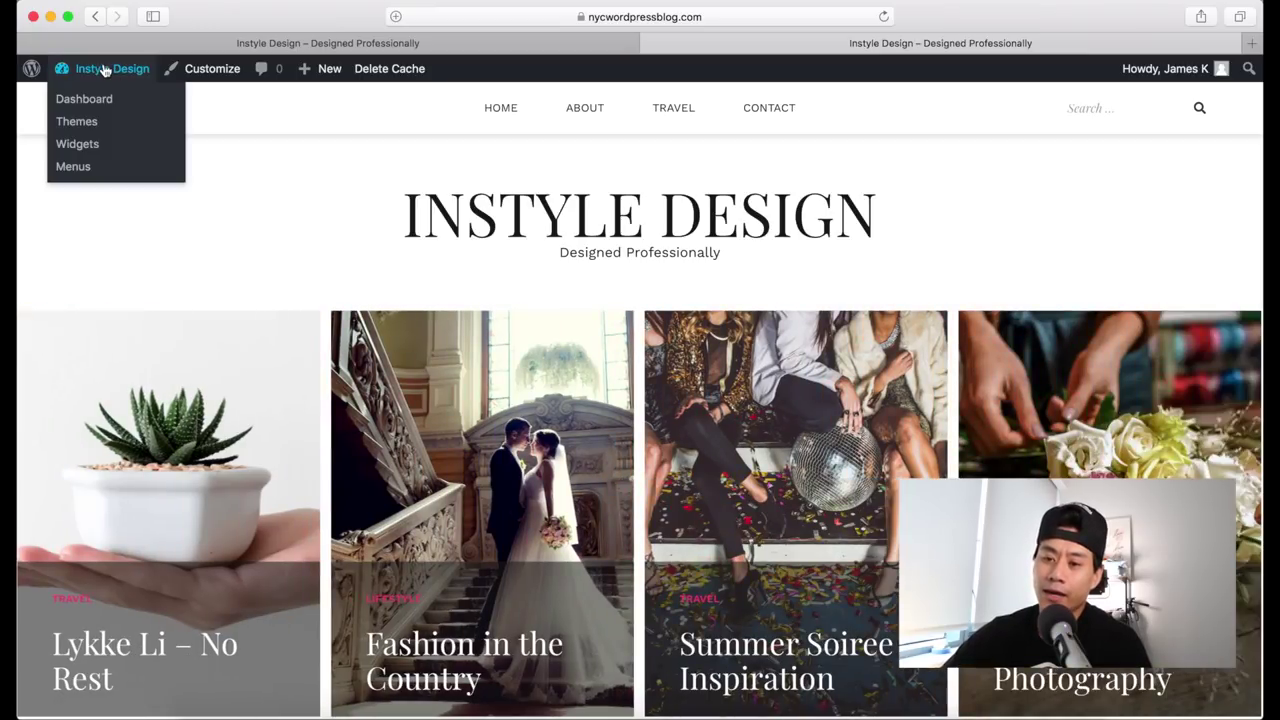
pyautogui.click(103, 127)
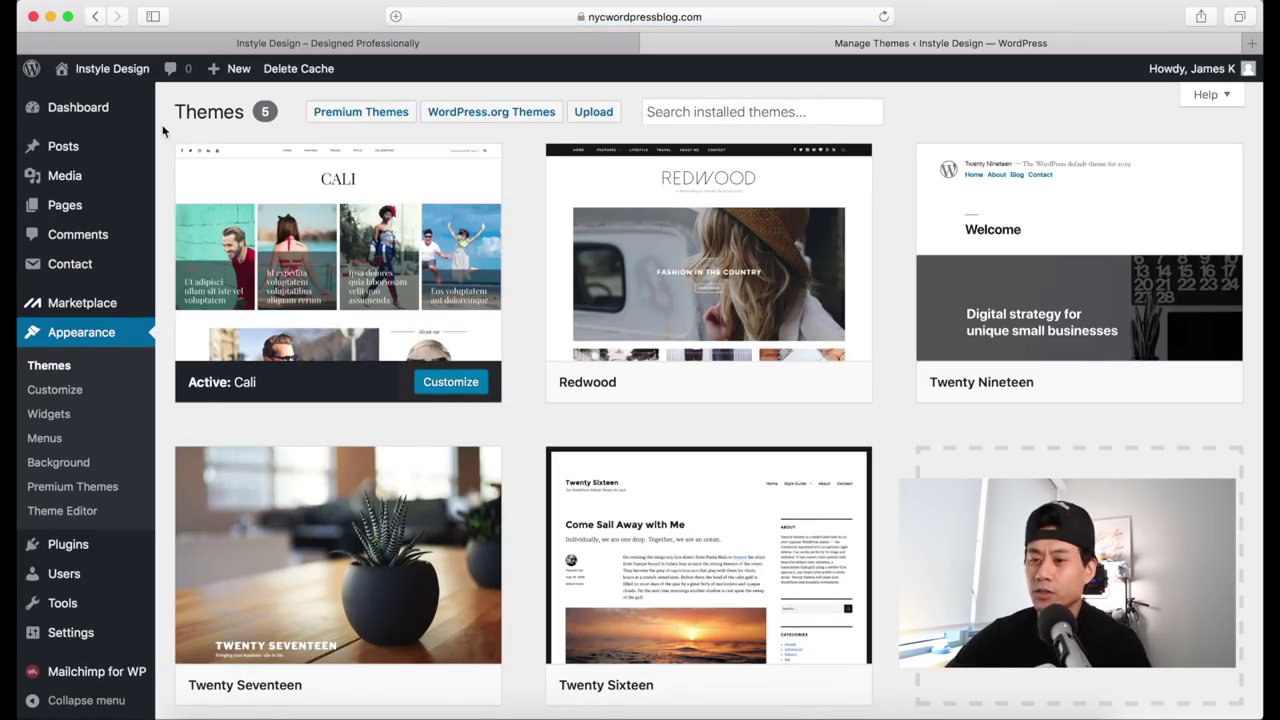
pyautogui.click(365, 114)
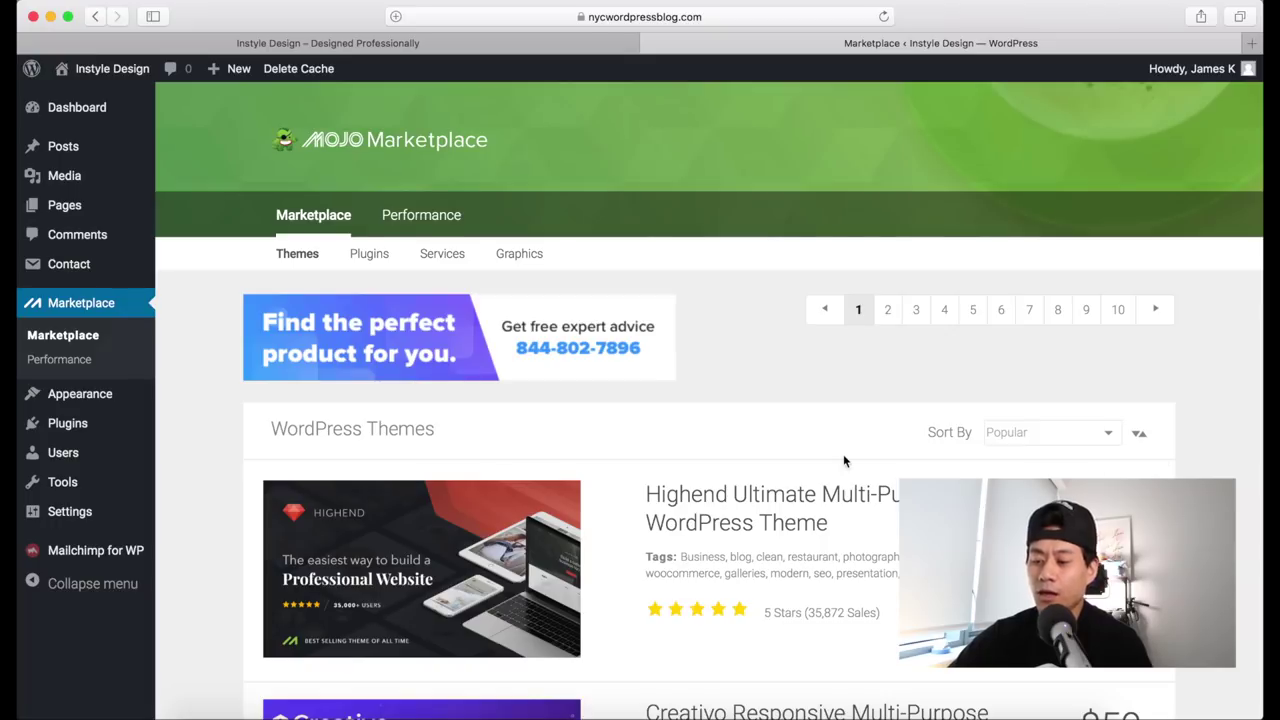
pyautogui.scroll(-10, 843, 454)
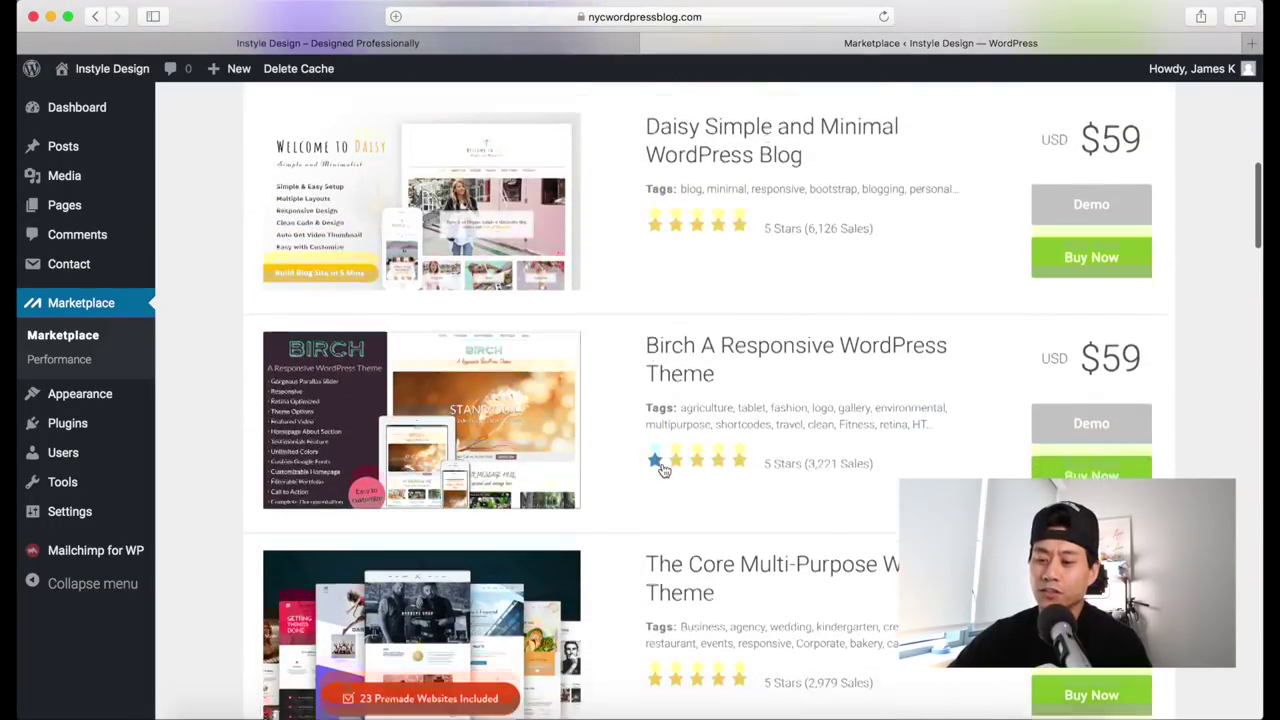
pyautogui.scroll(-5, 662, 470)
pyautogui.scroll(10, 662, 470)
pyautogui.scroll(1, 662, 462)
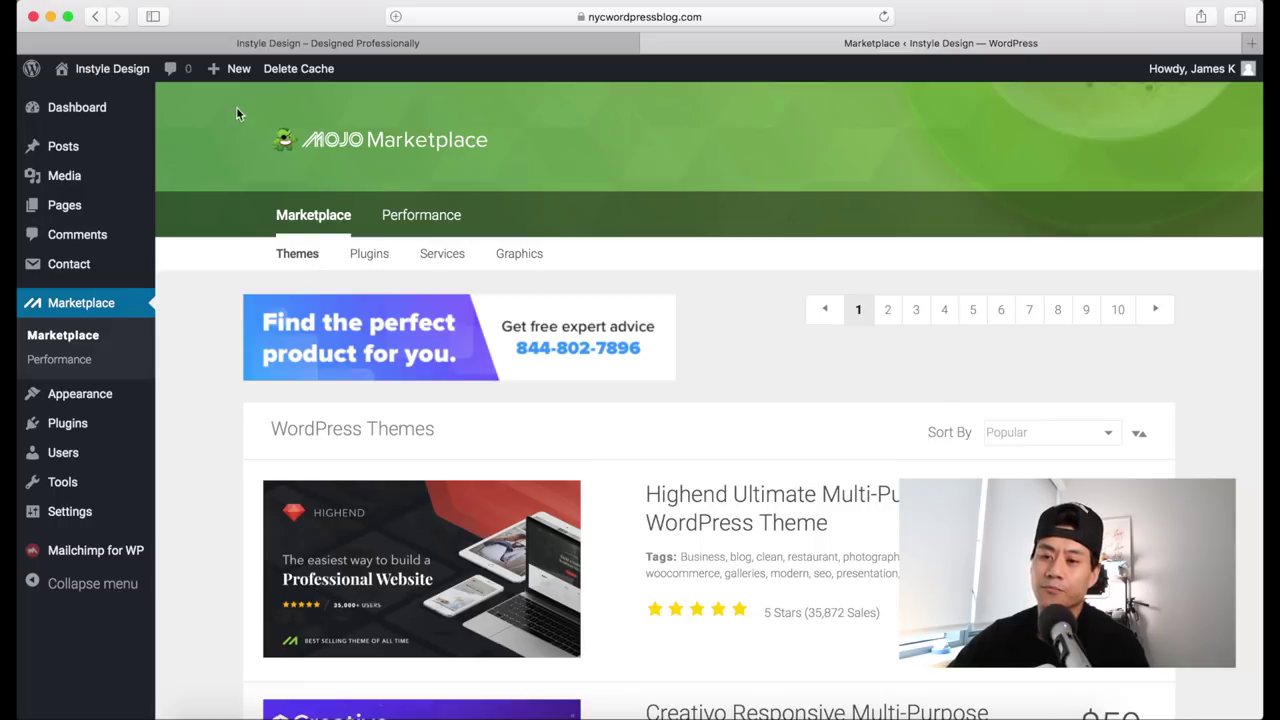
pyautogui.click(96, 17)
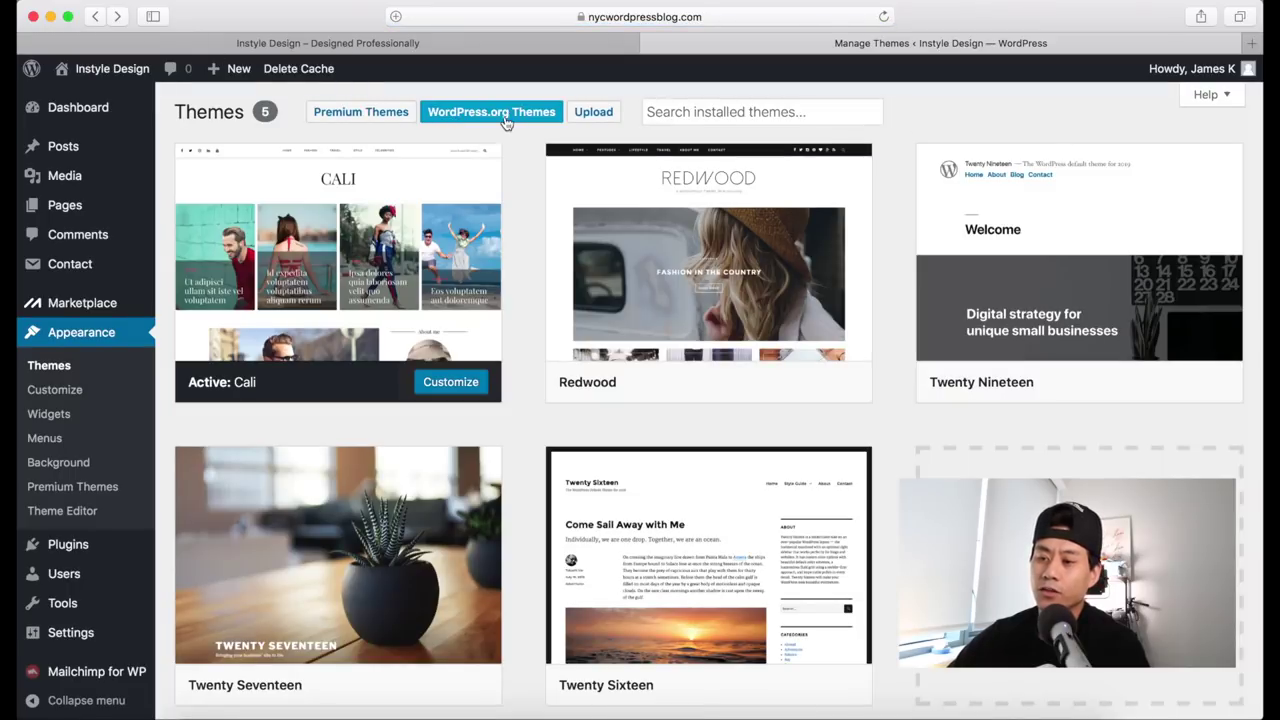
# Step: Open the WordPress.org theme catalogue, show the theme upload form, browse the themes listed below it, and close the form
pyautogui.click(594, 112)
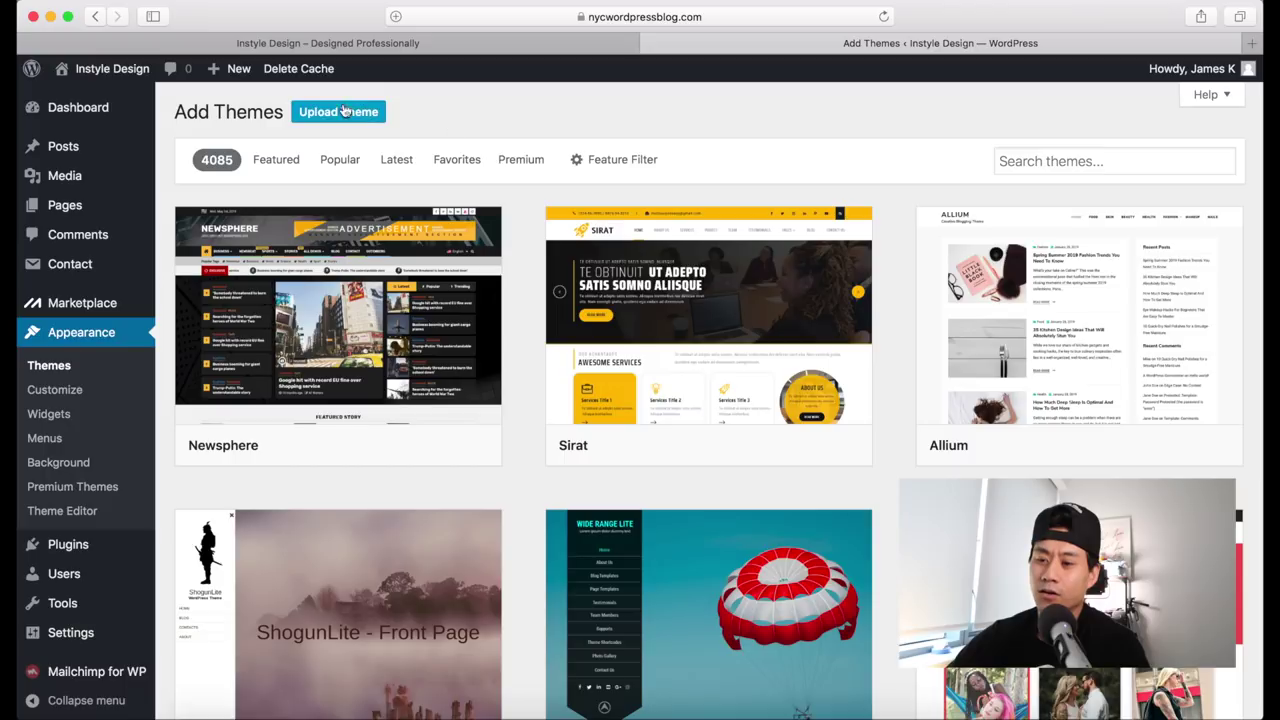
pyautogui.click(340, 112)
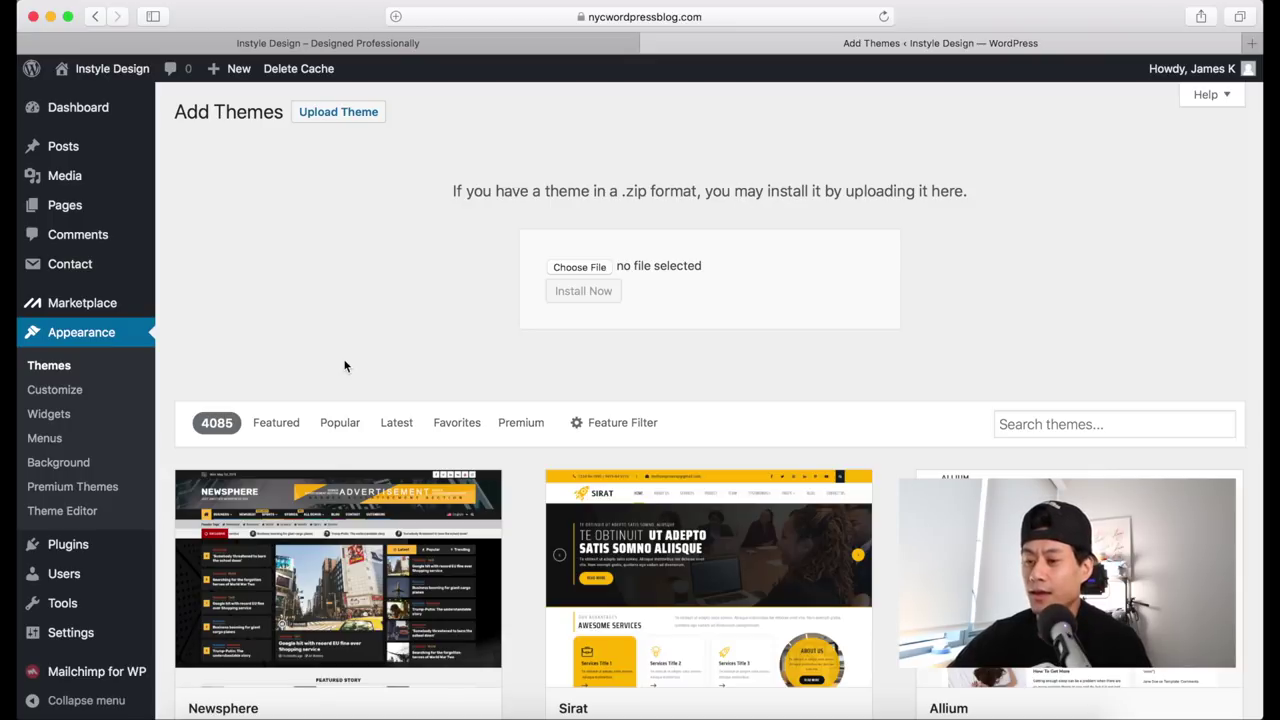
pyautogui.scroll(-10, 344, 366)
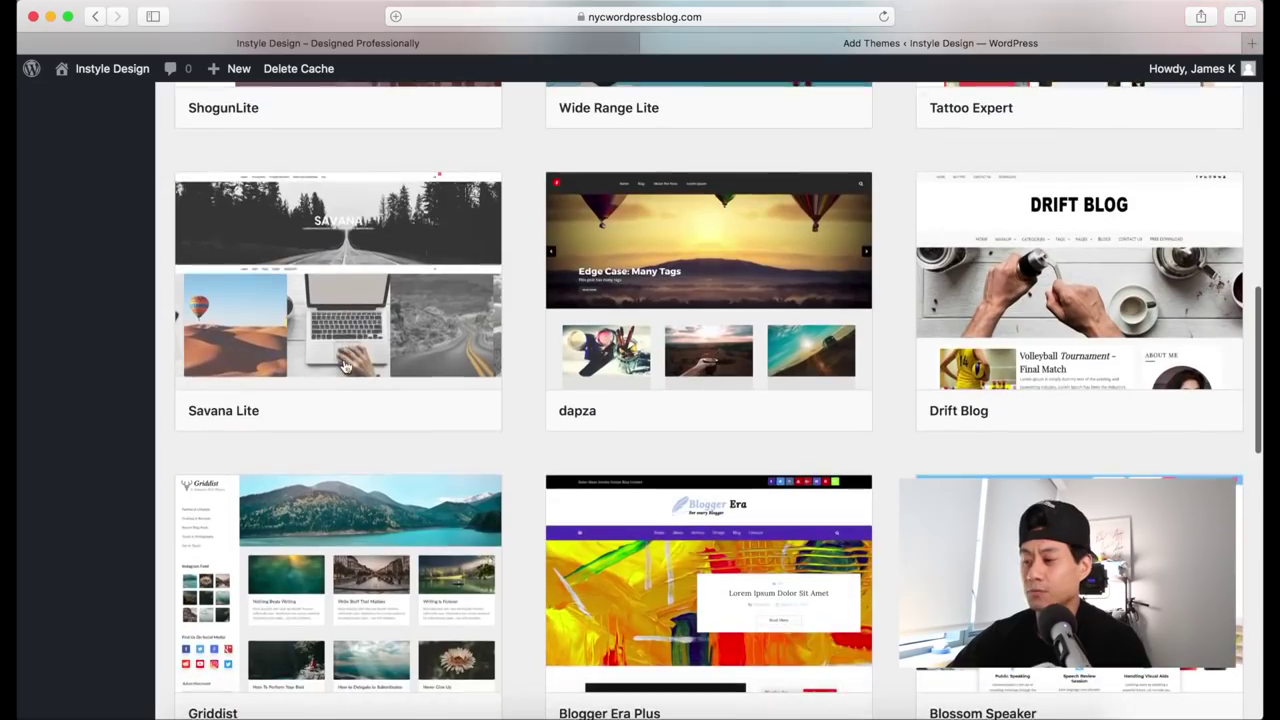
pyautogui.scroll(-10, 344, 366)
pyautogui.scroll(20, 344, 366)
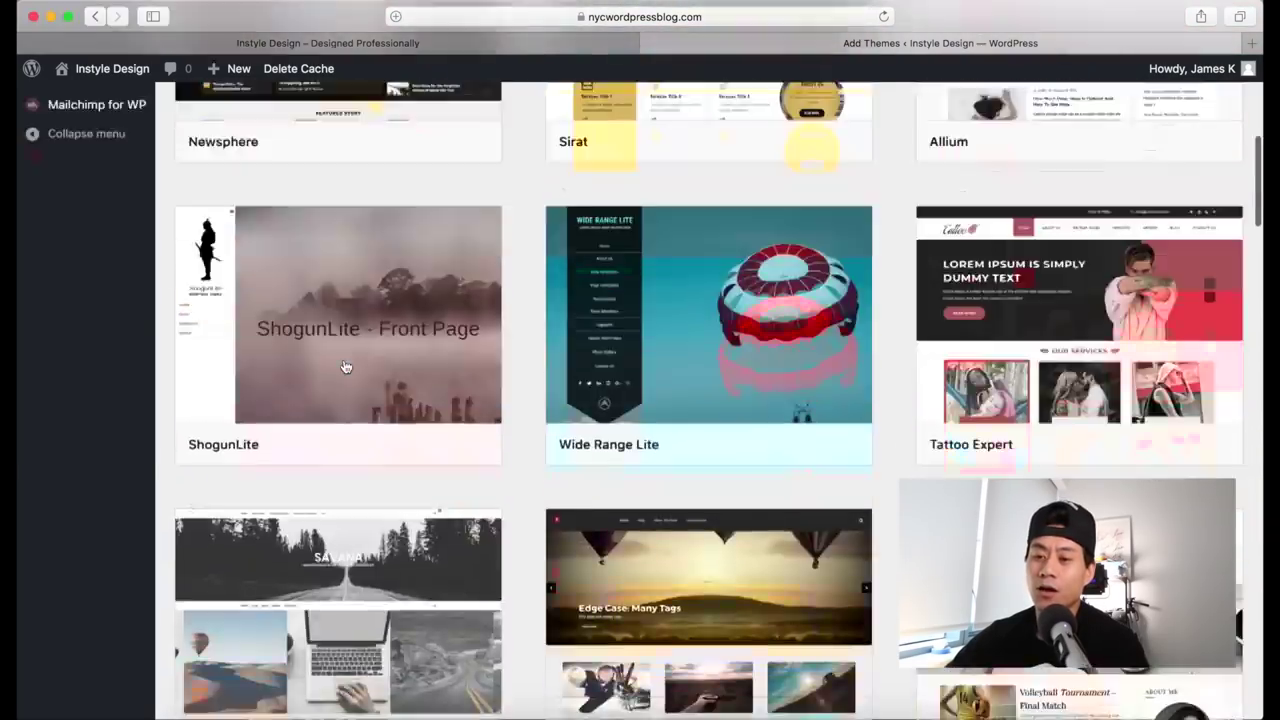
pyautogui.scroll(-10, 660, 343)
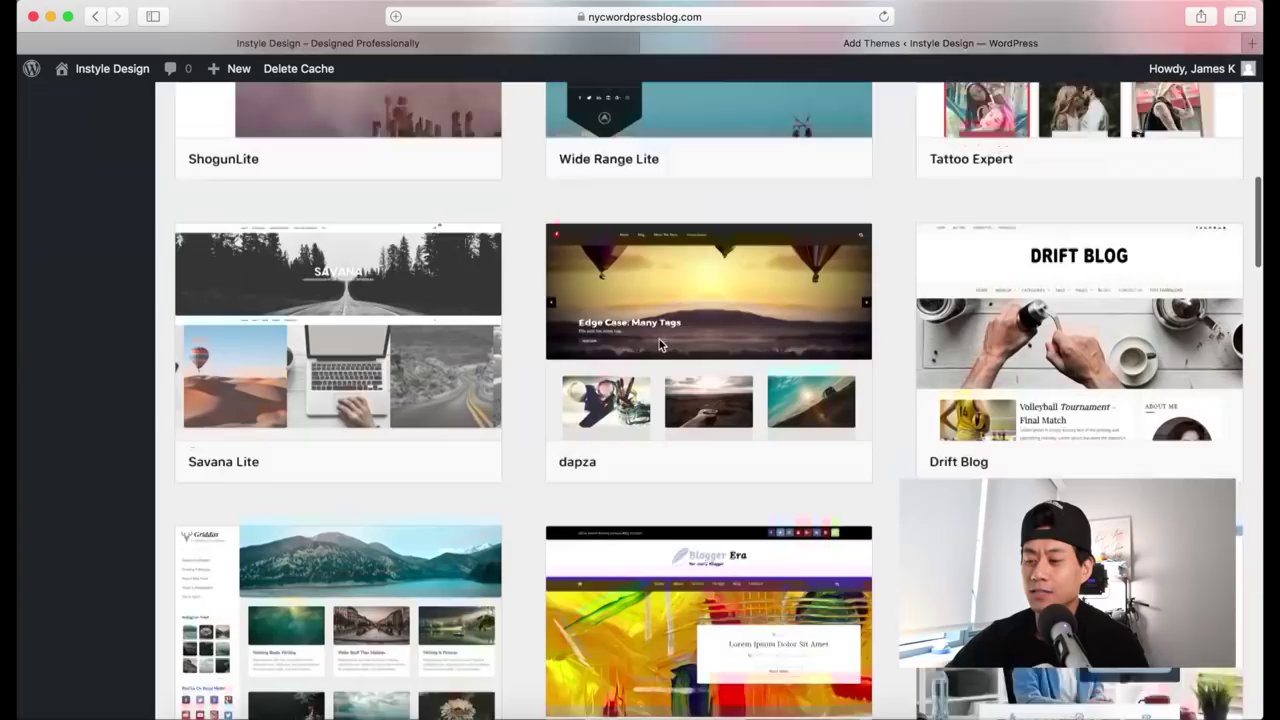
pyautogui.scroll(-8, 659, 345)
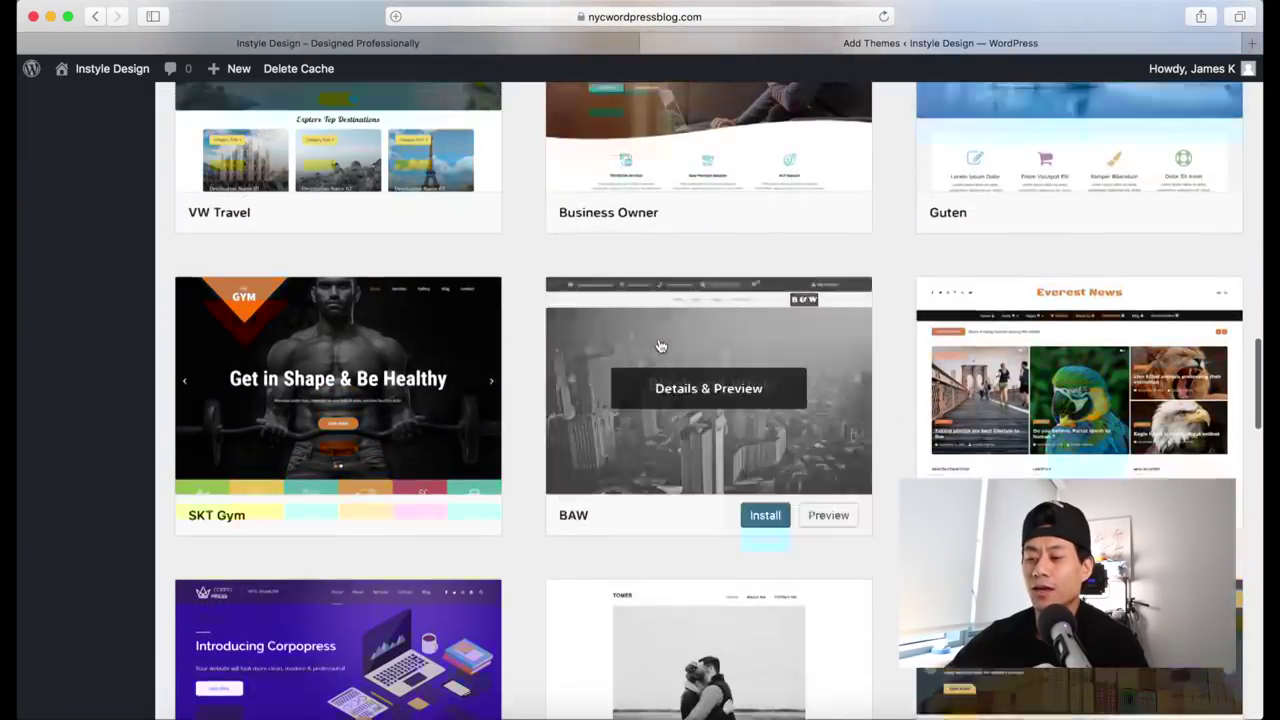
pyautogui.scroll(20, 661, 346)
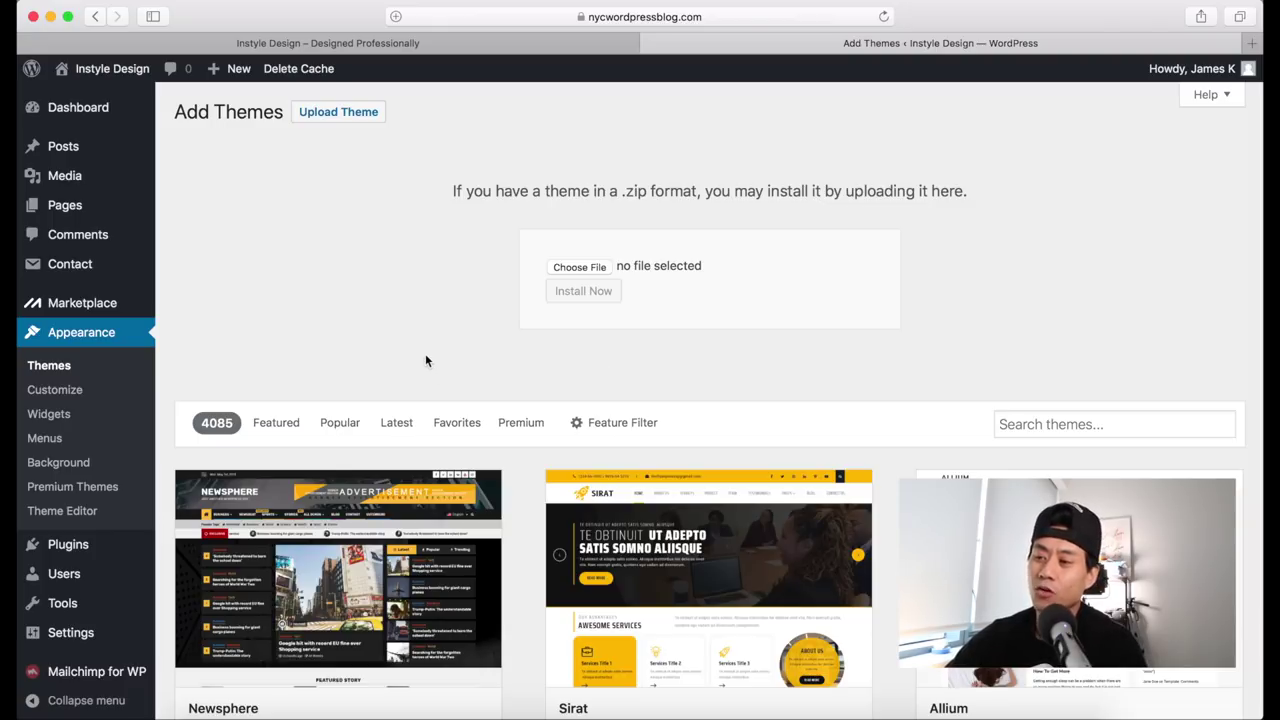
pyautogui.click(341, 112)
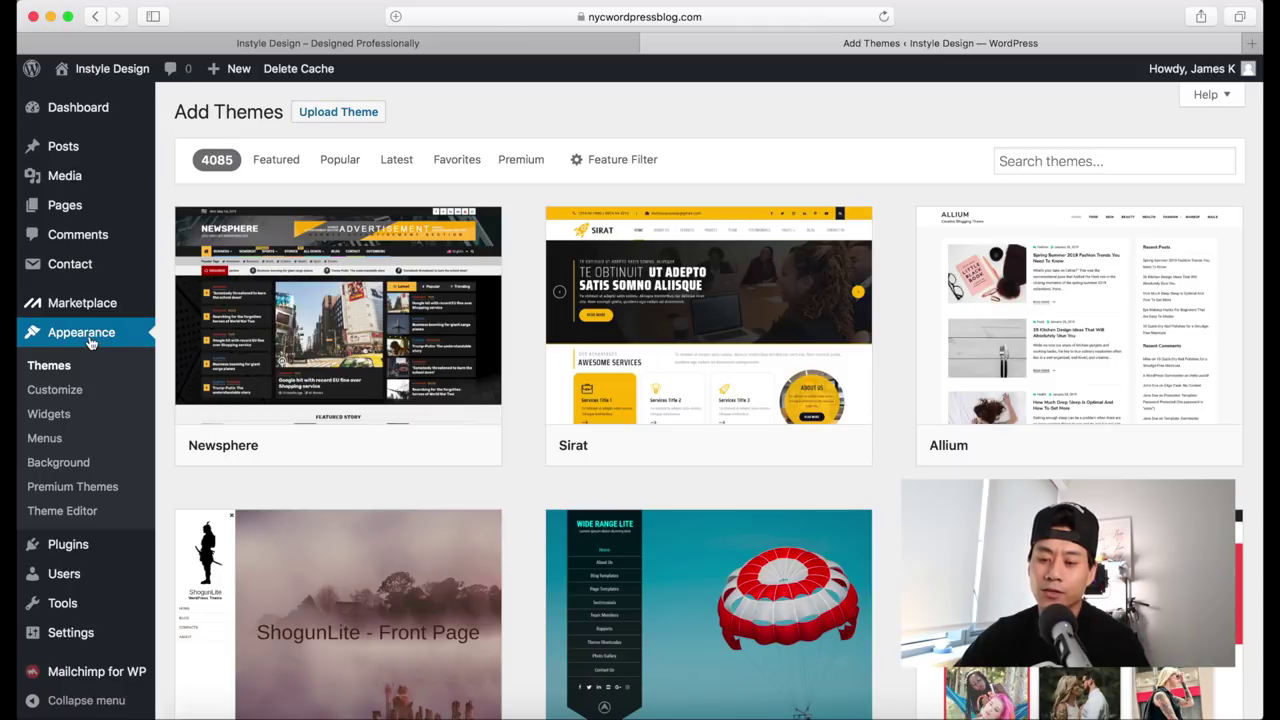
# Step: Open the Cali theme's customizer and go to its general color settings
pyautogui.click(58, 392)
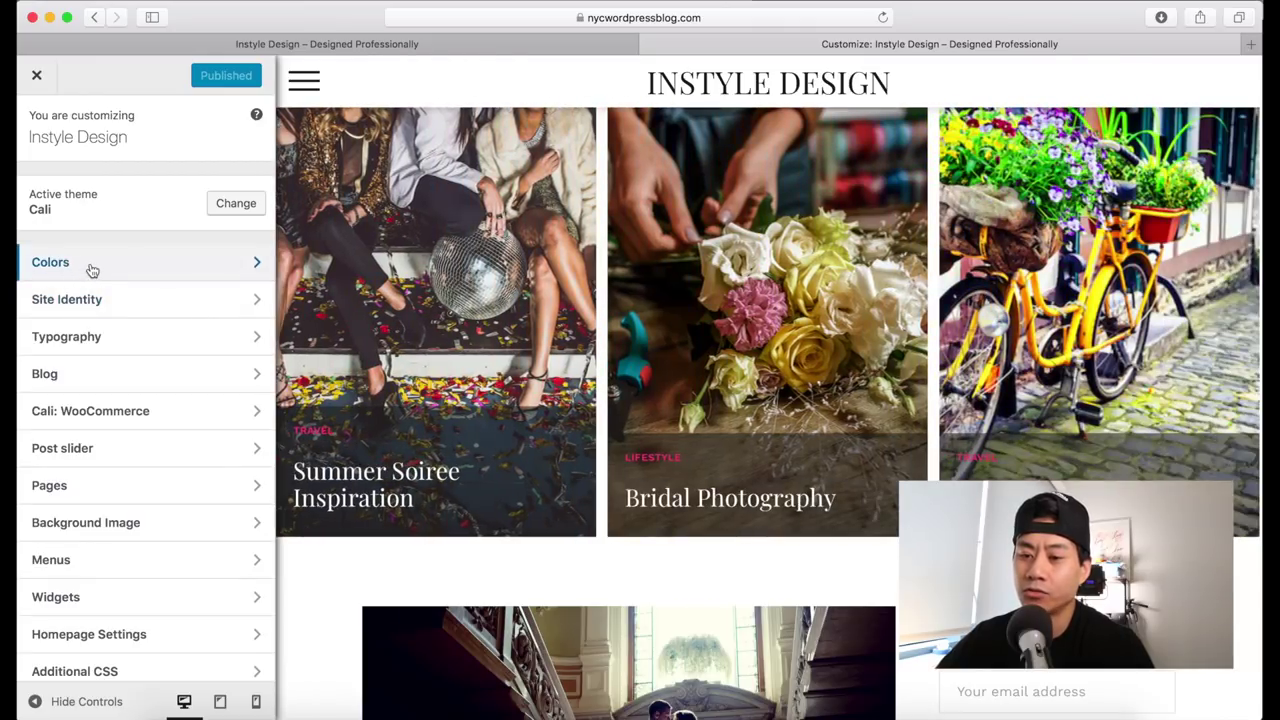
pyautogui.click(91, 265)
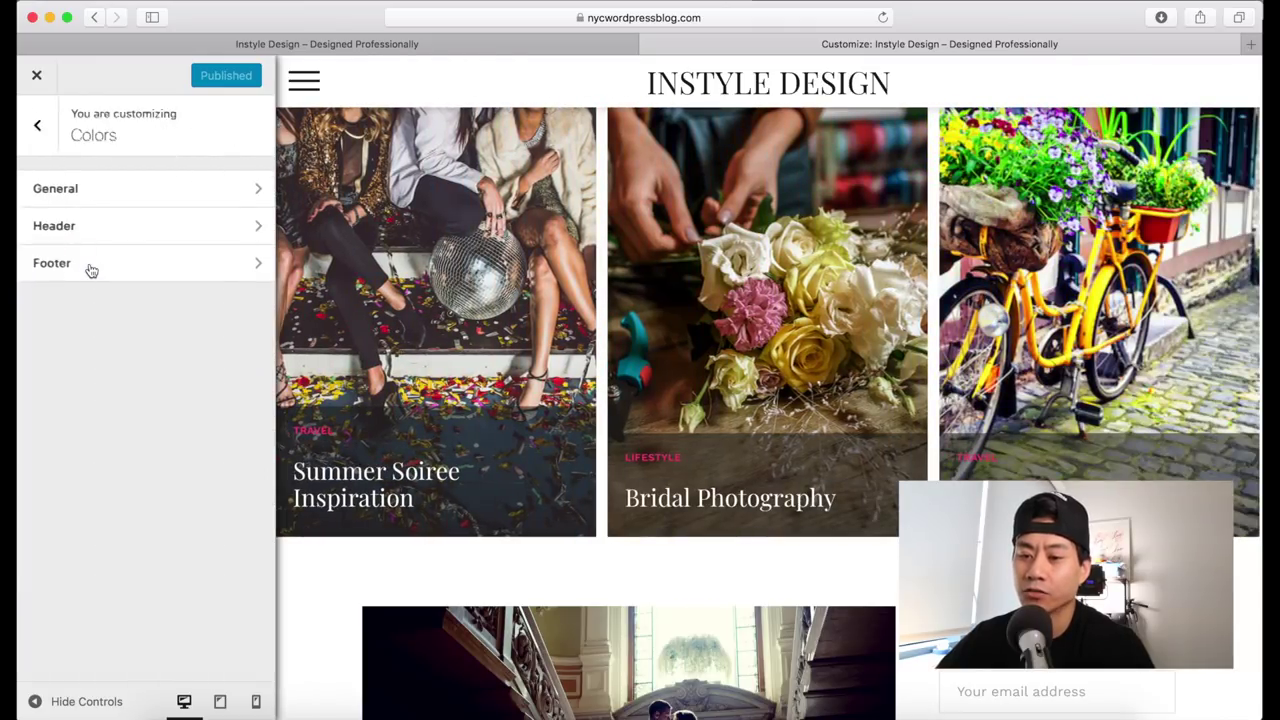
pyautogui.click(138, 196)
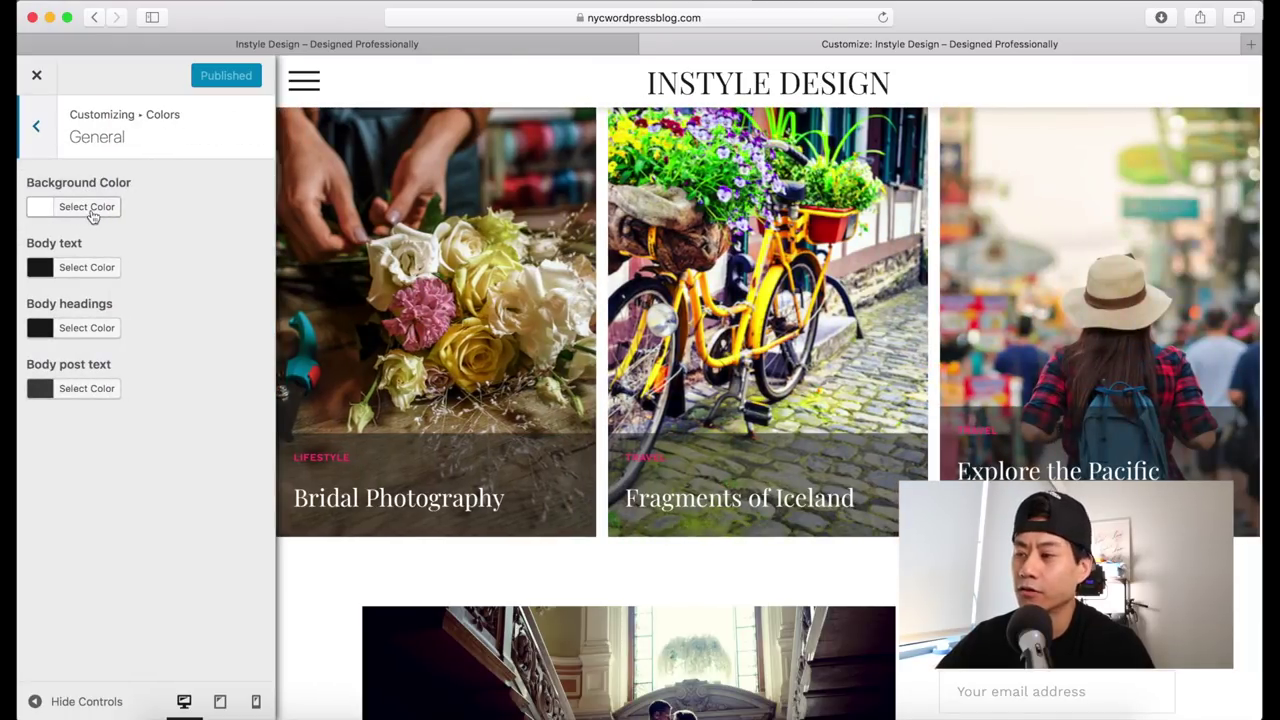
# Step: Try the blue #1e73be as the site's background color, check it down the page preview, and restore the default color
pyautogui.click(88, 207)
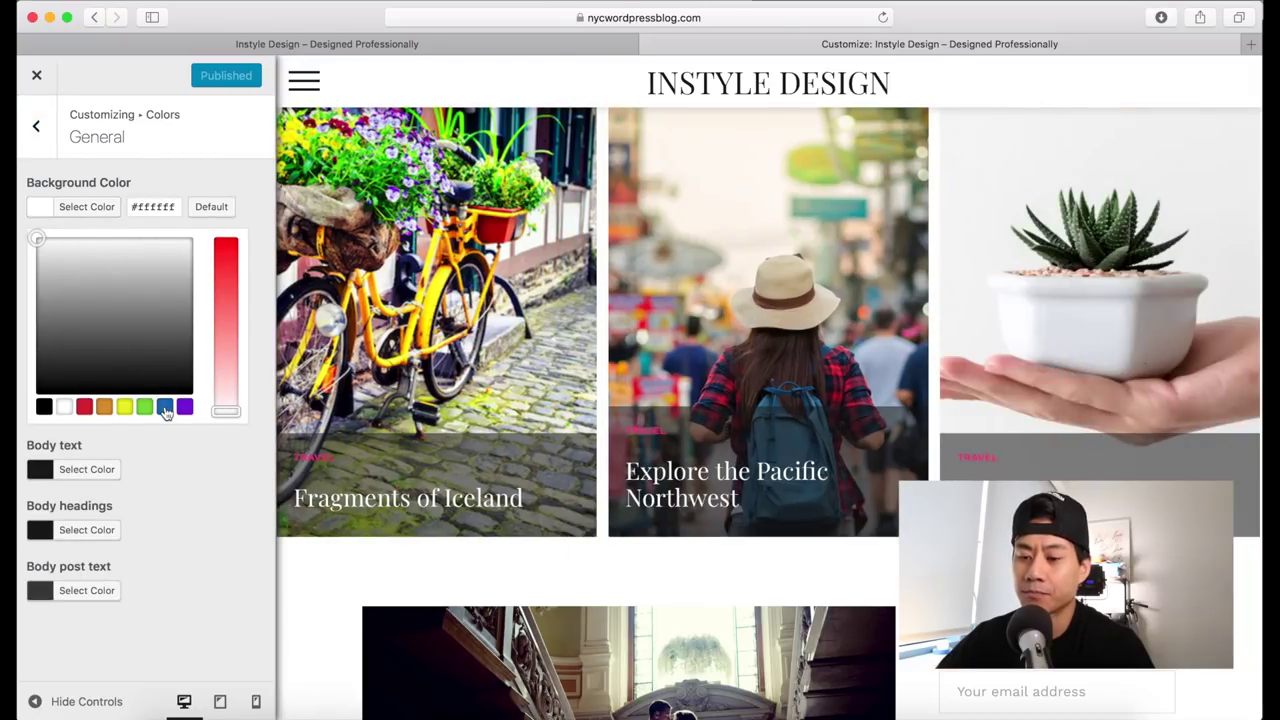
pyautogui.click(165, 407)
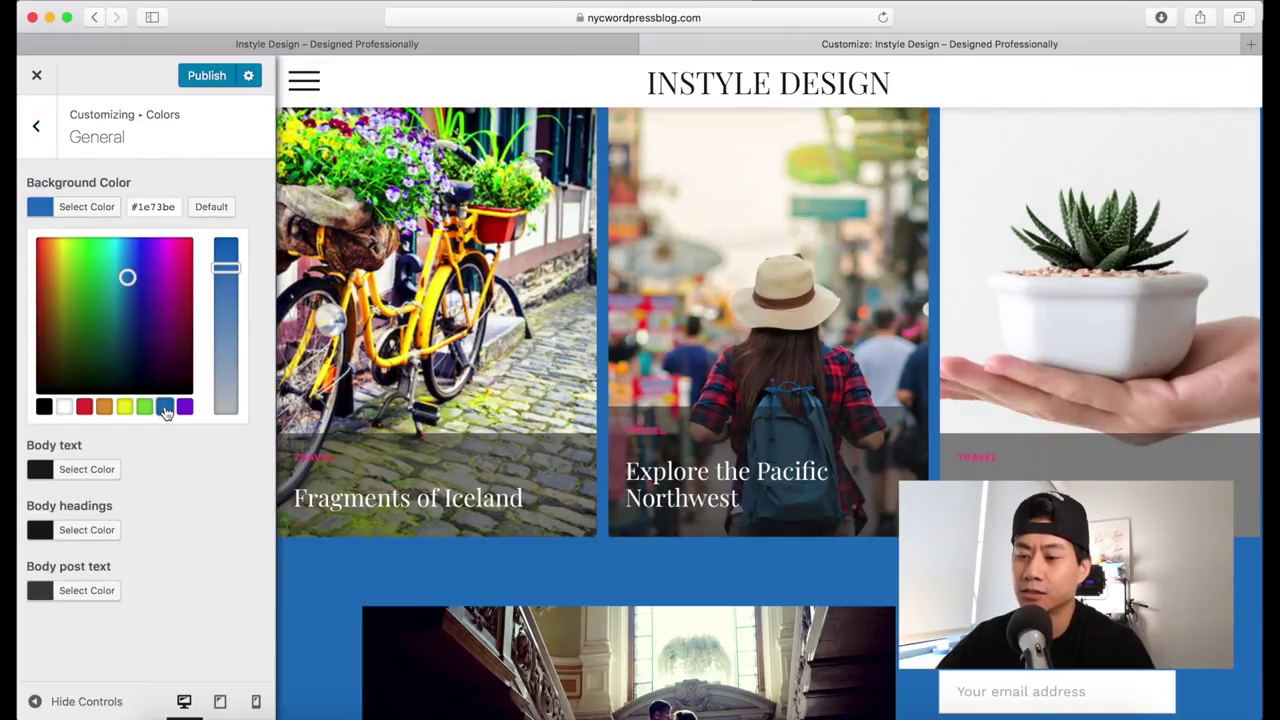
pyautogui.scroll(-10, 595, 327)
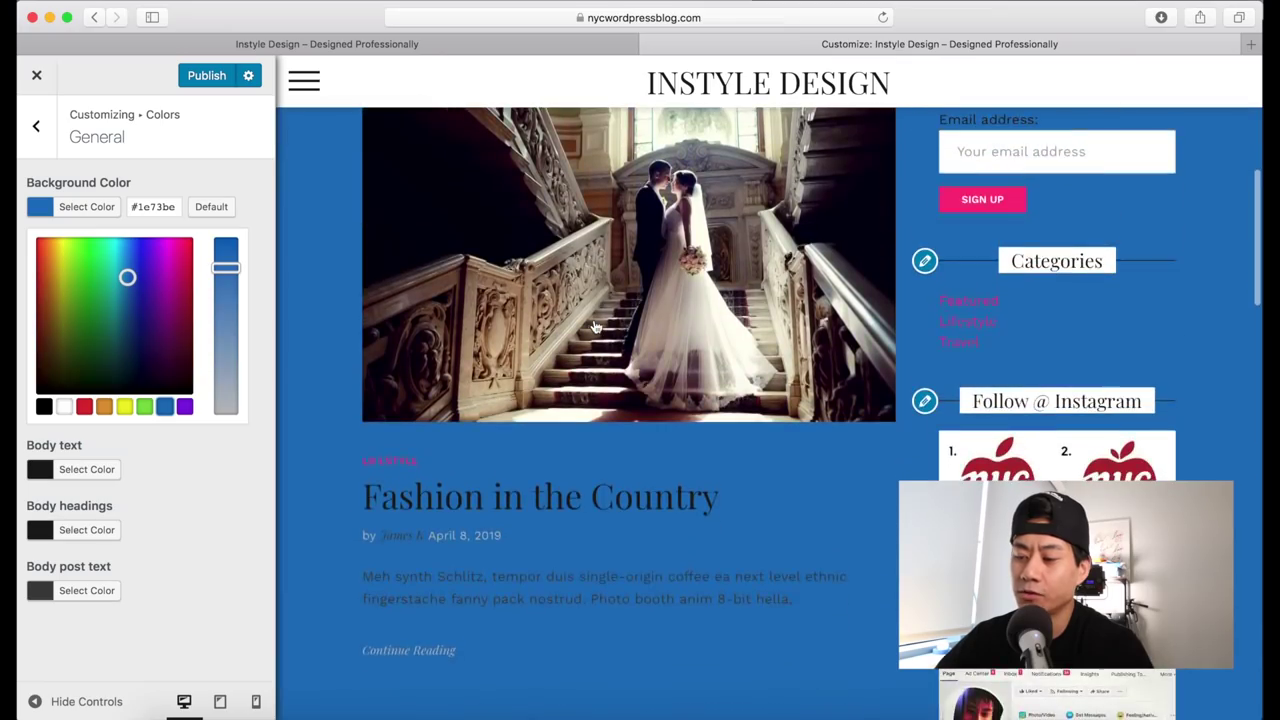
pyautogui.scroll(-15, 594, 327)
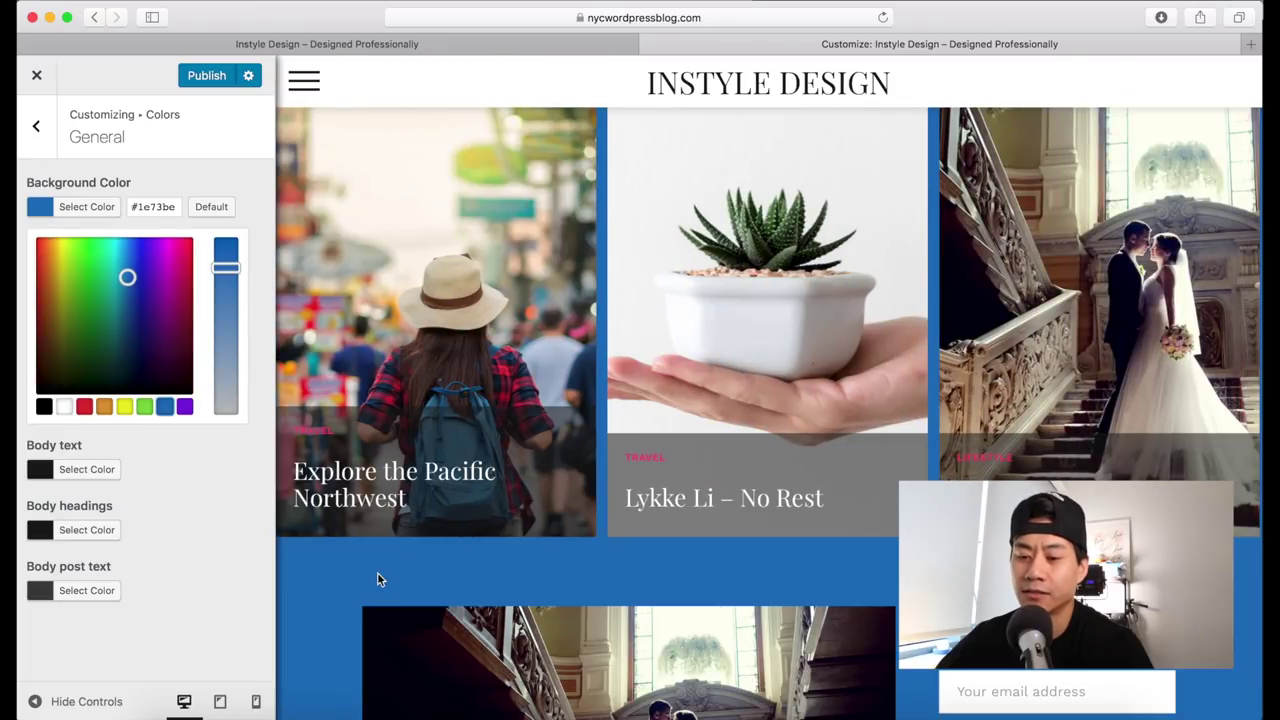
pyautogui.click(214, 210)
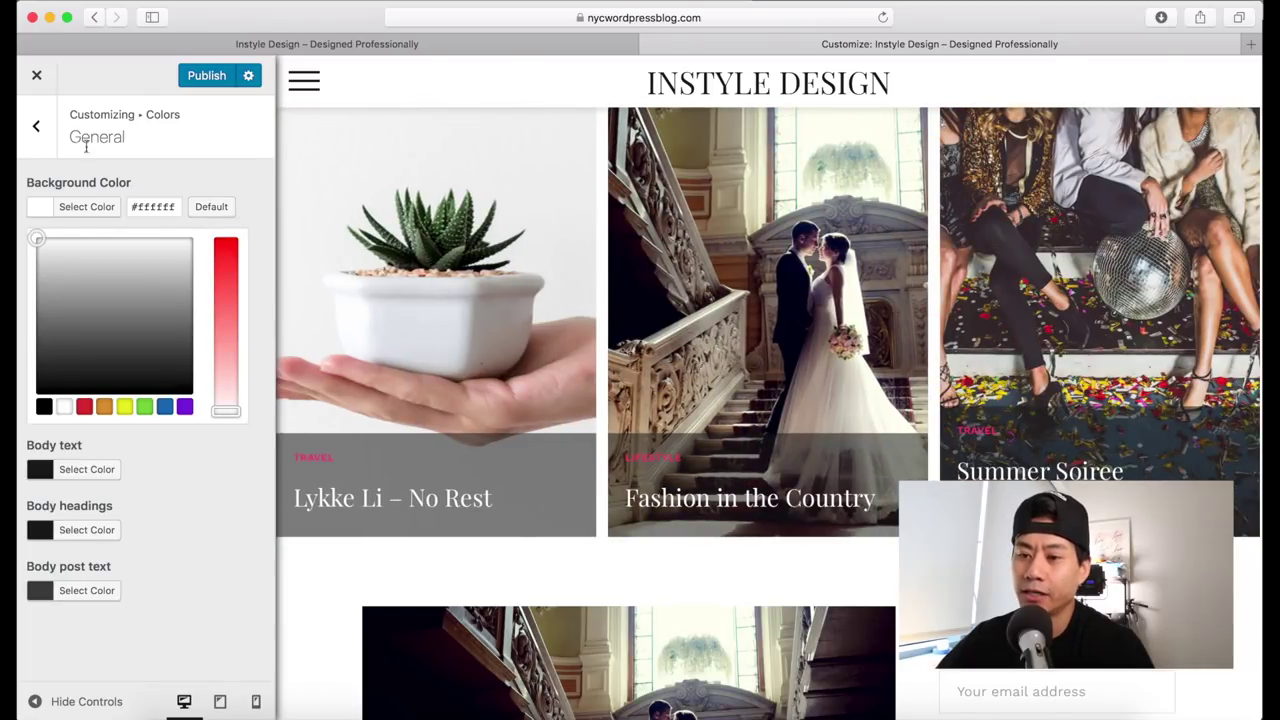
# Step: Leave the color settings and review the Site Identity logo, title and tagline options and the Additional CSS editor
pyautogui.click(36, 128)
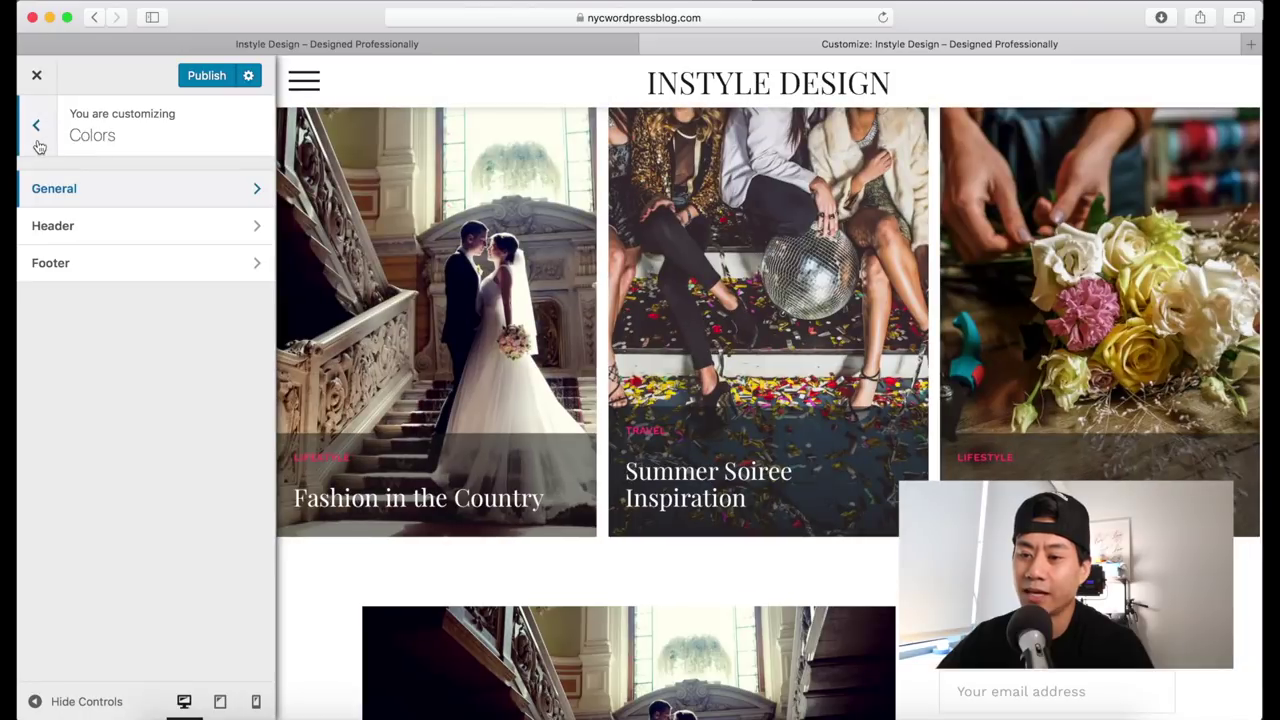
pyautogui.click(38, 145)
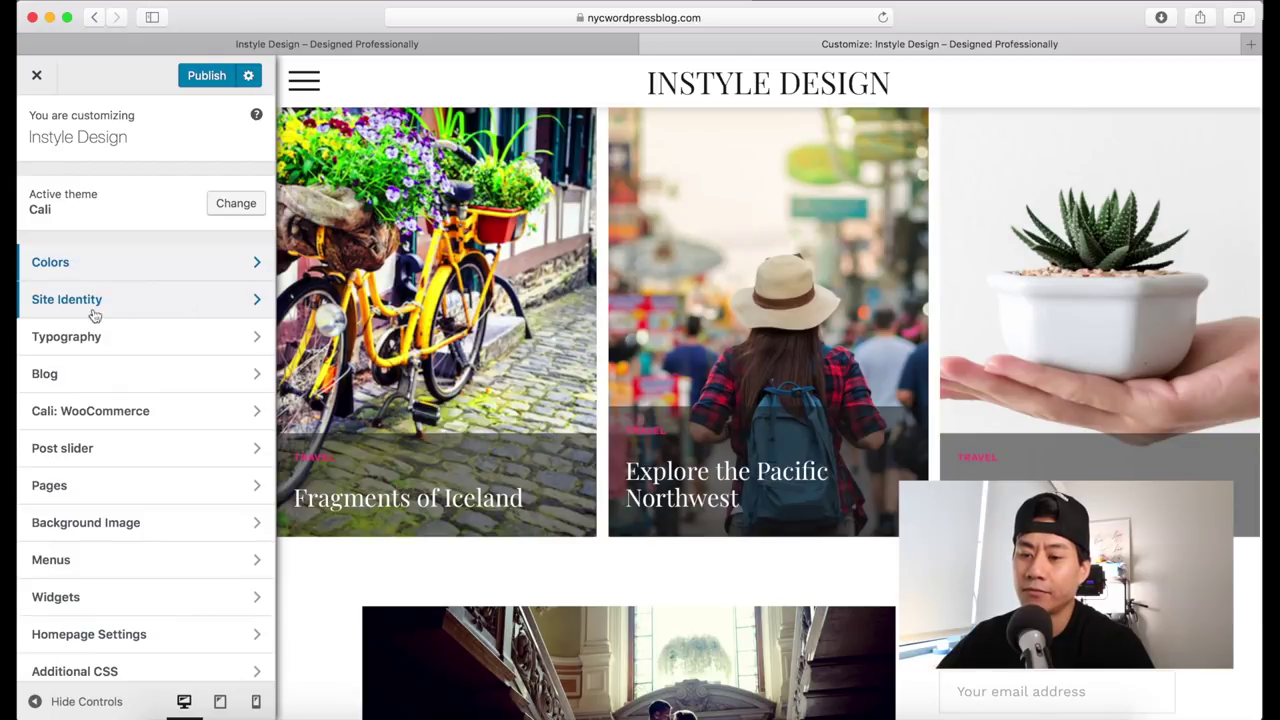
pyautogui.click(95, 310)
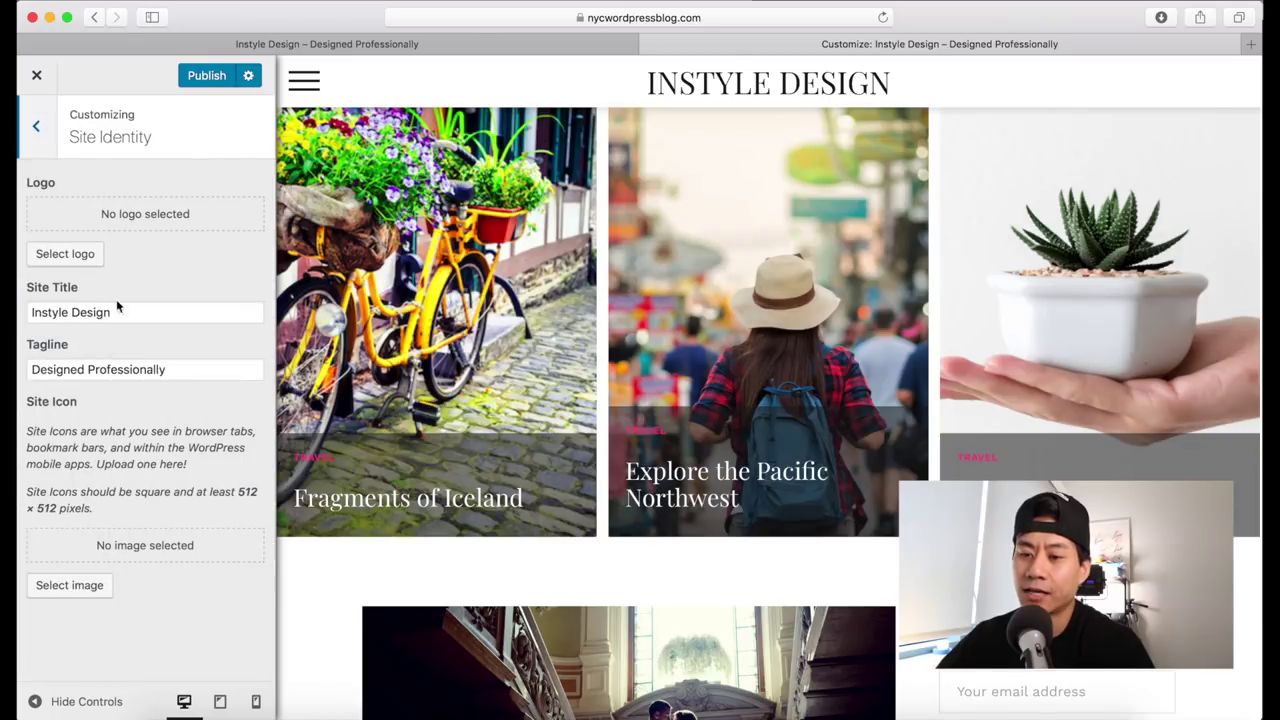
pyautogui.moveTo(128, 312); pyautogui.dragTo(20, 316)
pyautogui.click(168, 370)
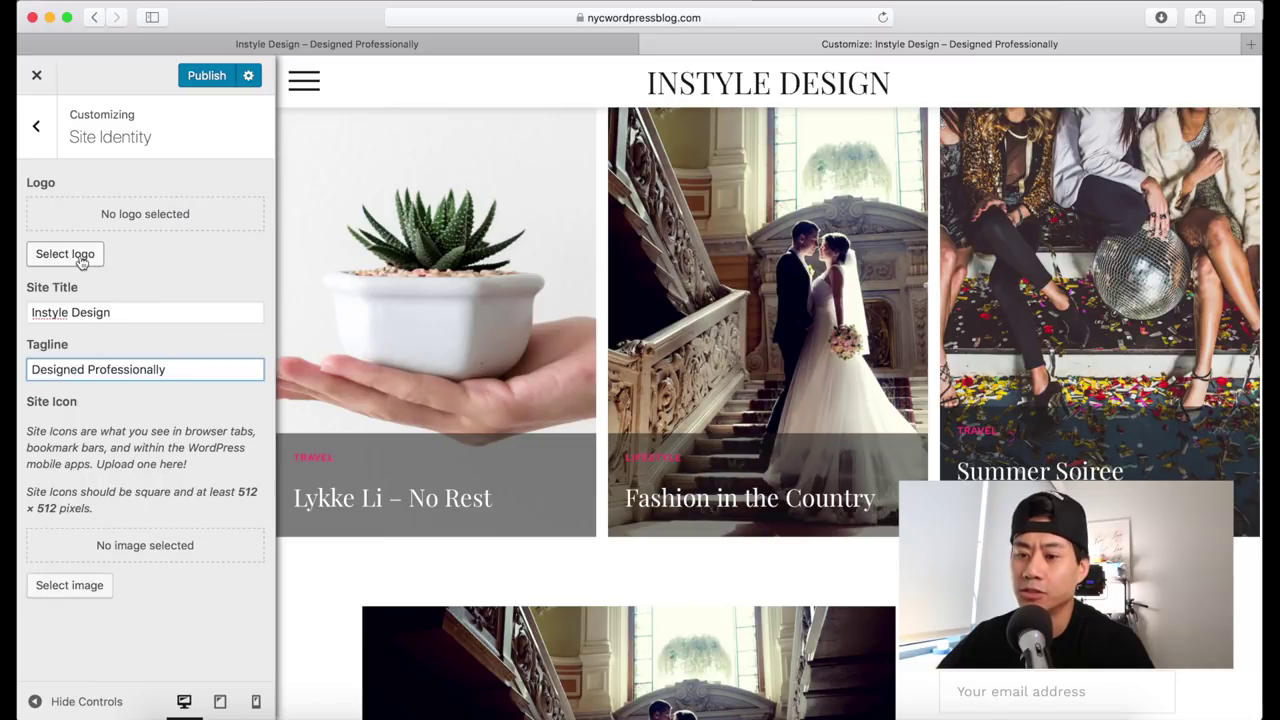
pyautogui.click(37, 127)
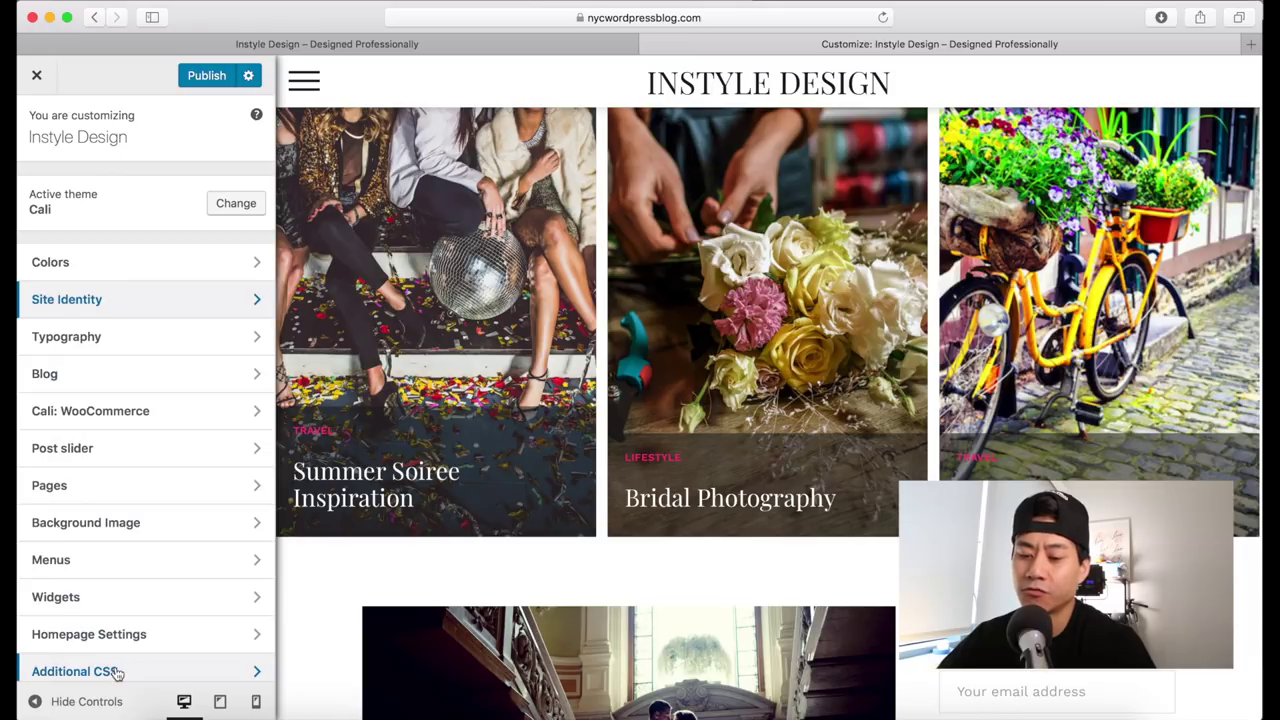
pyautogui.click(116, 672)
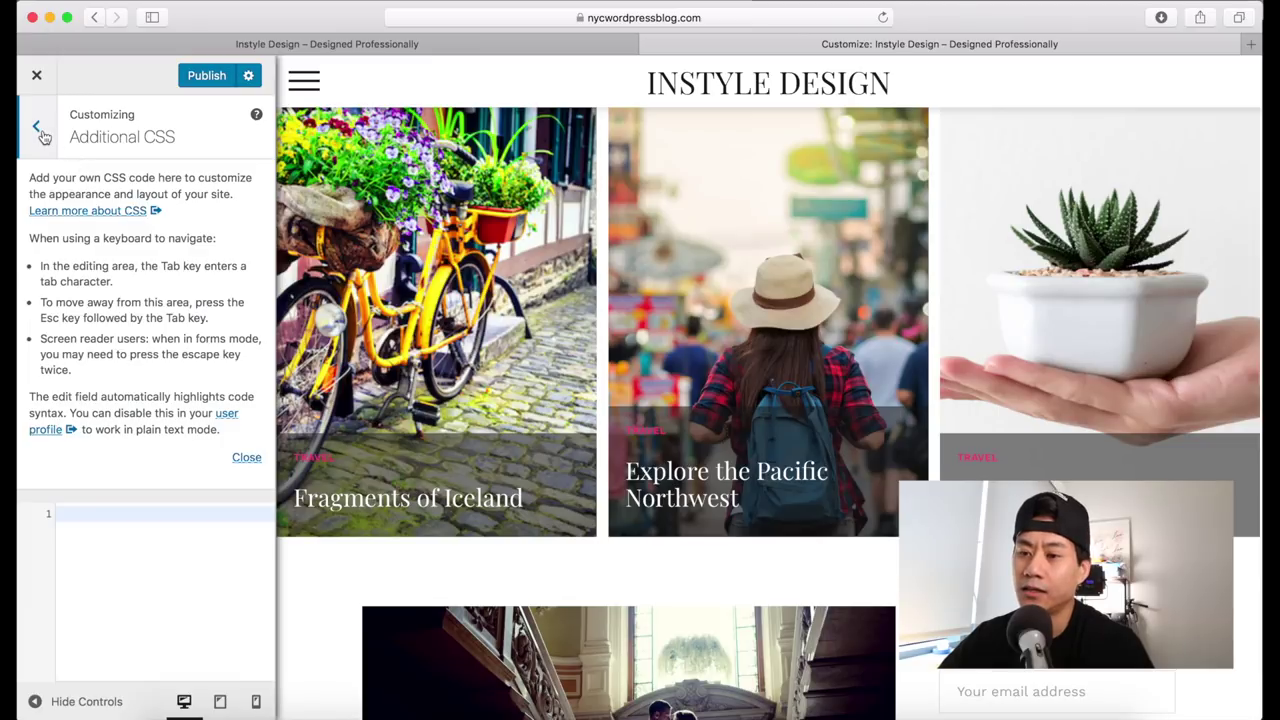
pyautogui.click(38, 130)
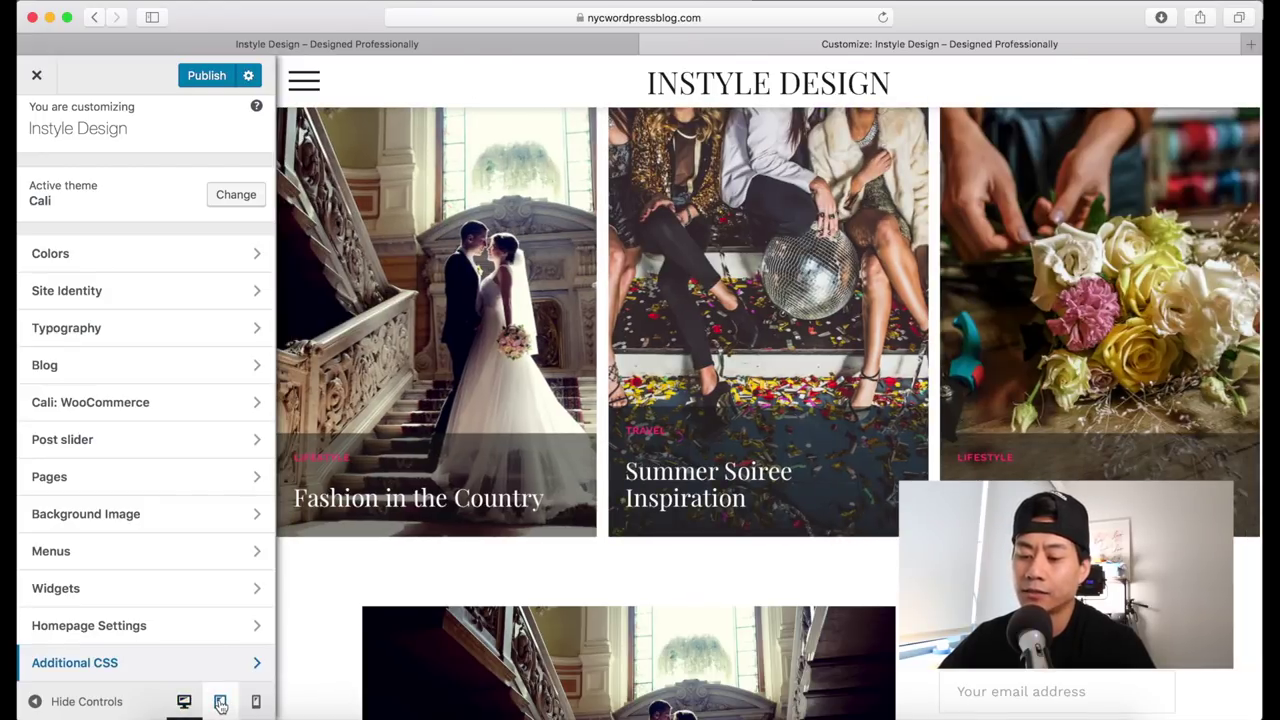
# Step: Preview the site at tablet and mobile sizes, return to desktop size, and view it briefly with the customizer controls hidden
pyautogui.click(220, 703)
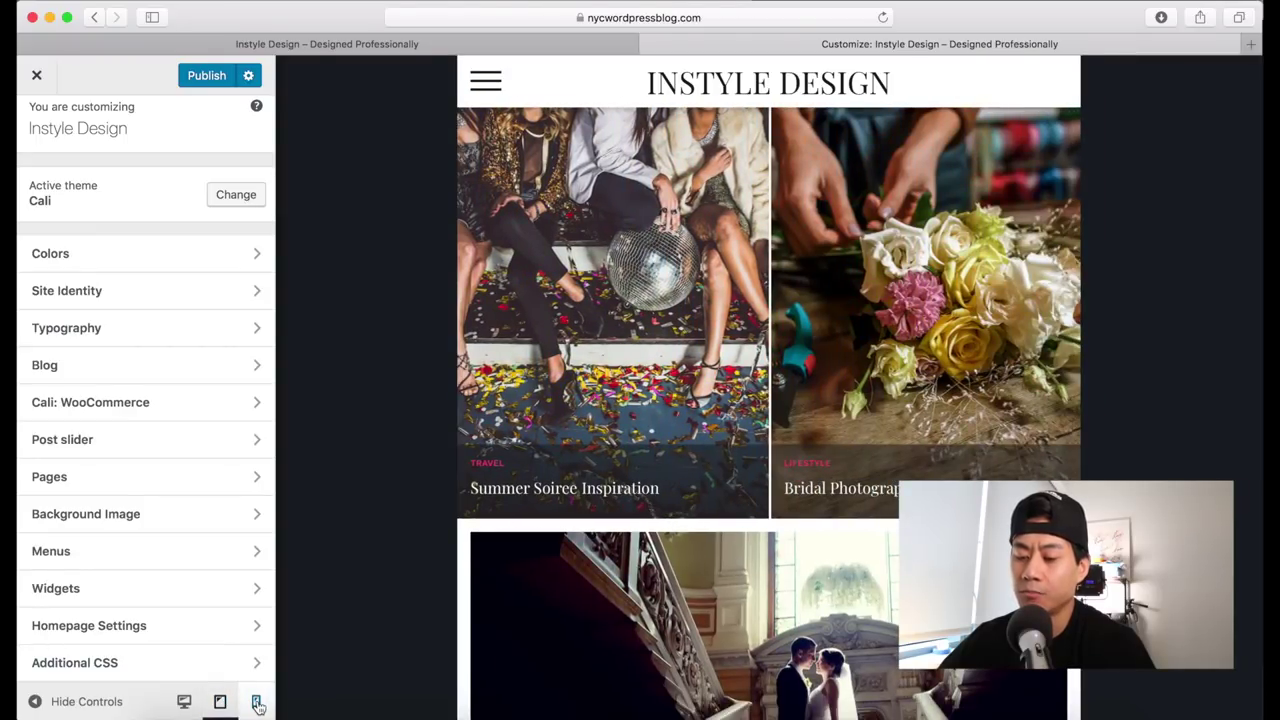
pyautogui.click(256, 702)
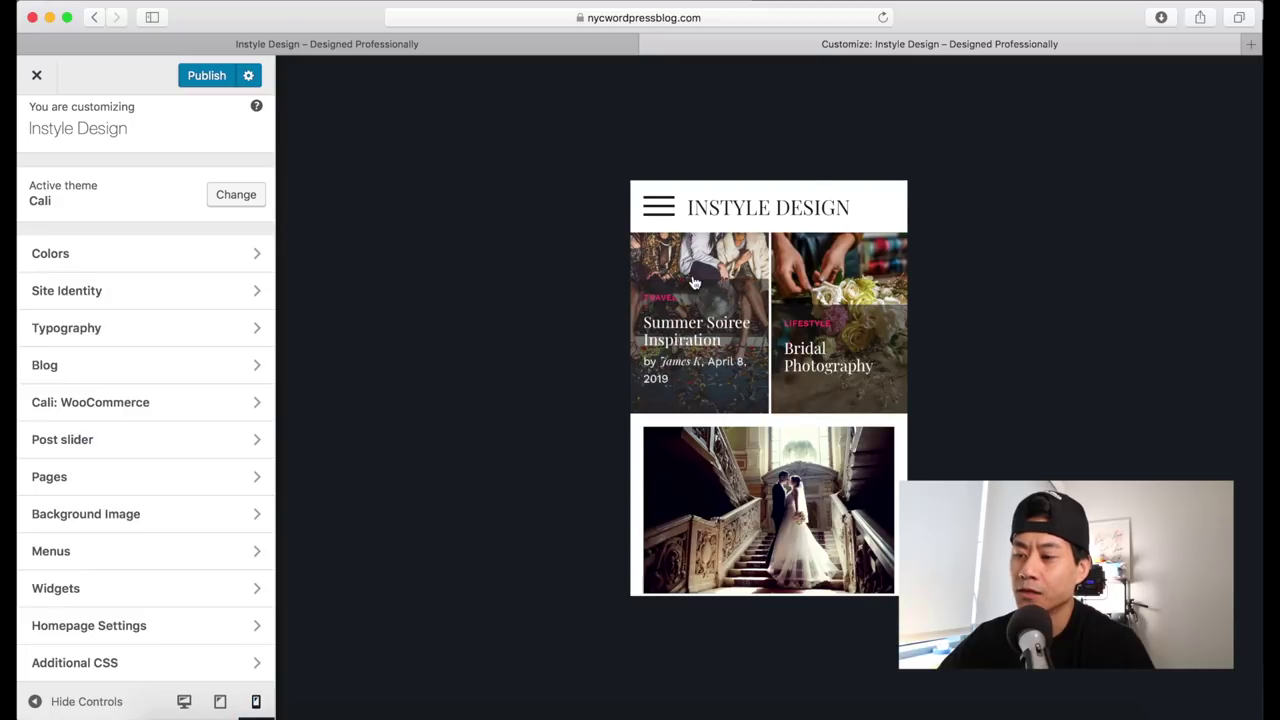
pyautogui.scroll(-10, 694, 283)
pyautogui.scroll(-5, 694, 283)
pyautogui.scroll(10, 694, 283)
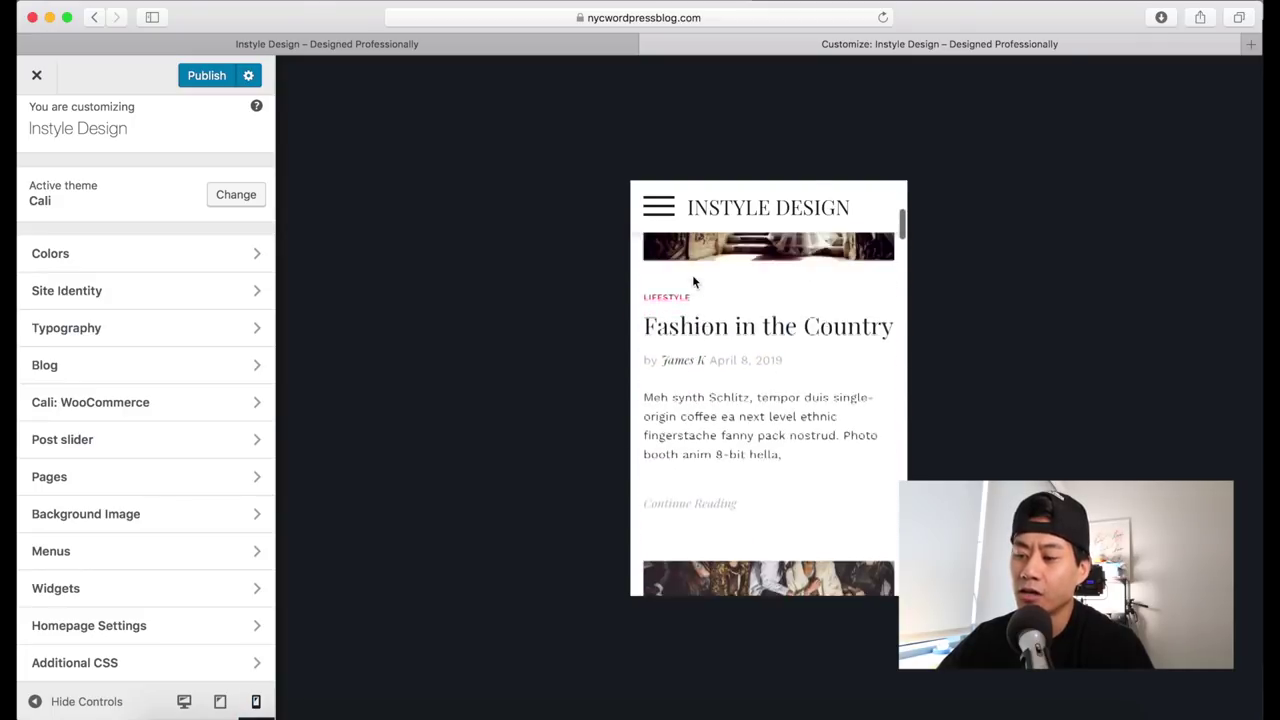
pyautogui.scroll(1, 694, 283)
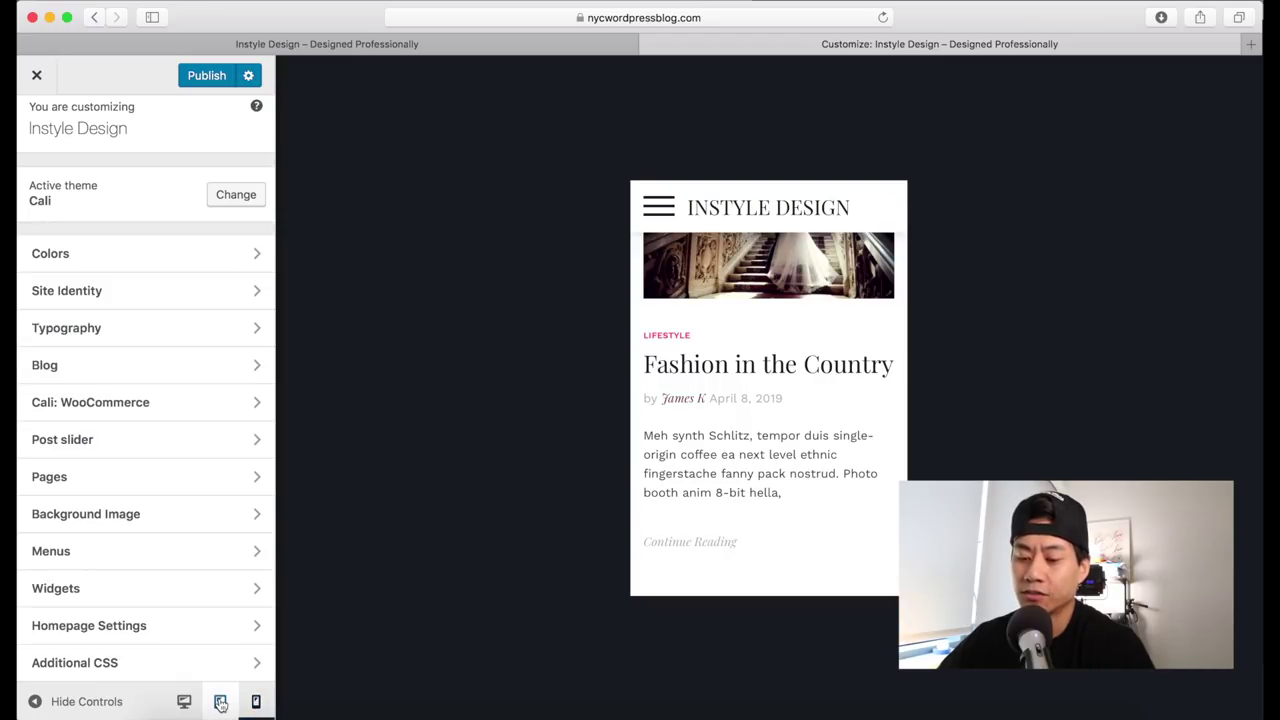
pyautogui.click(184, 701)
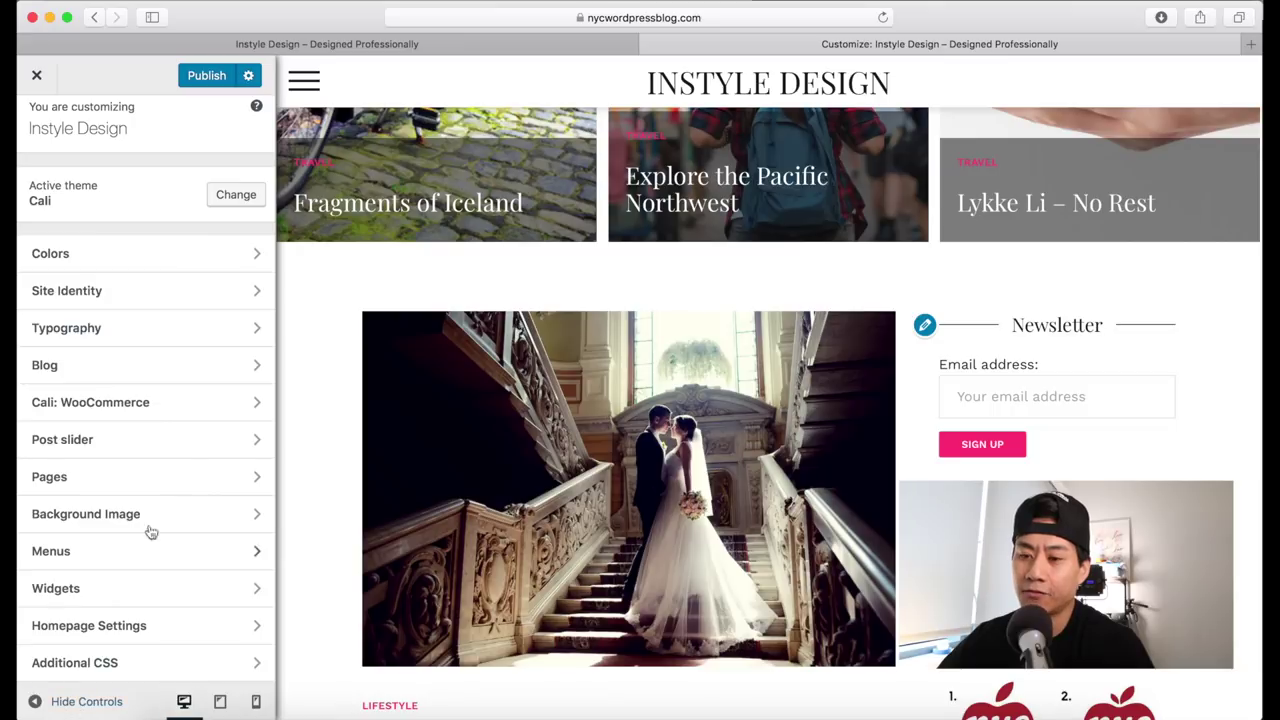
pyautogui.click(80, 702)
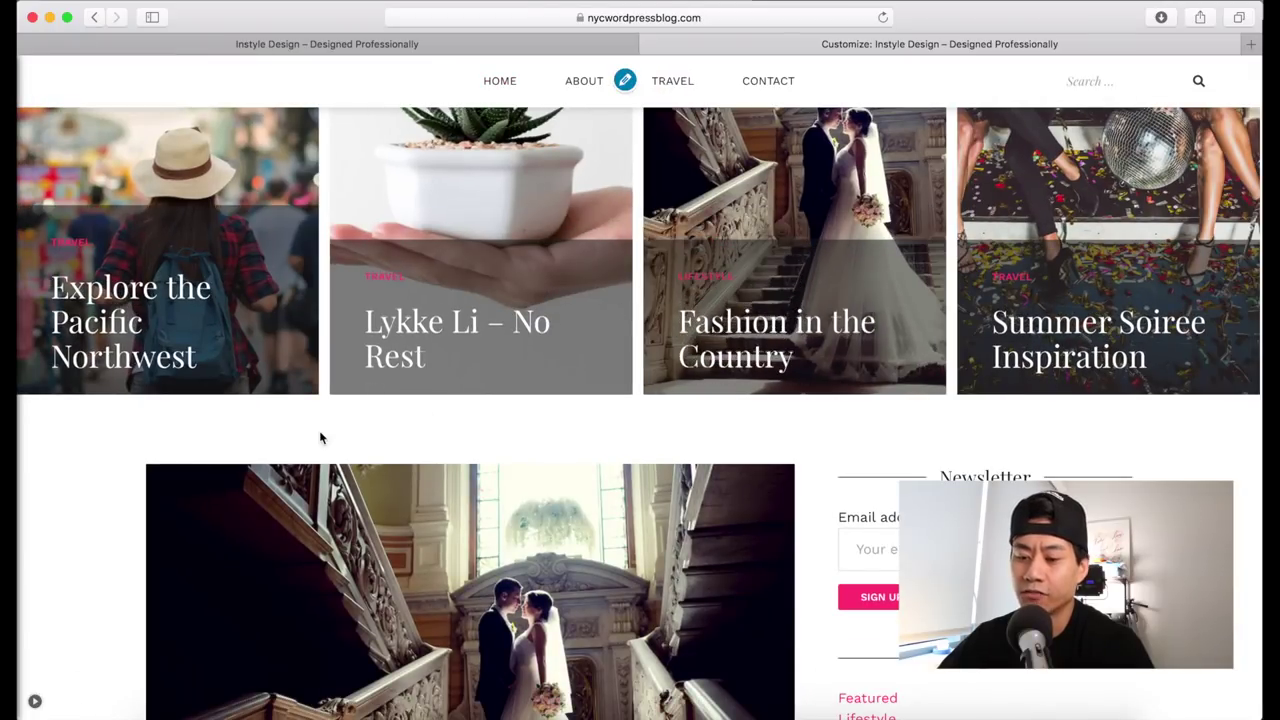
pyautogui.click(35, 702)
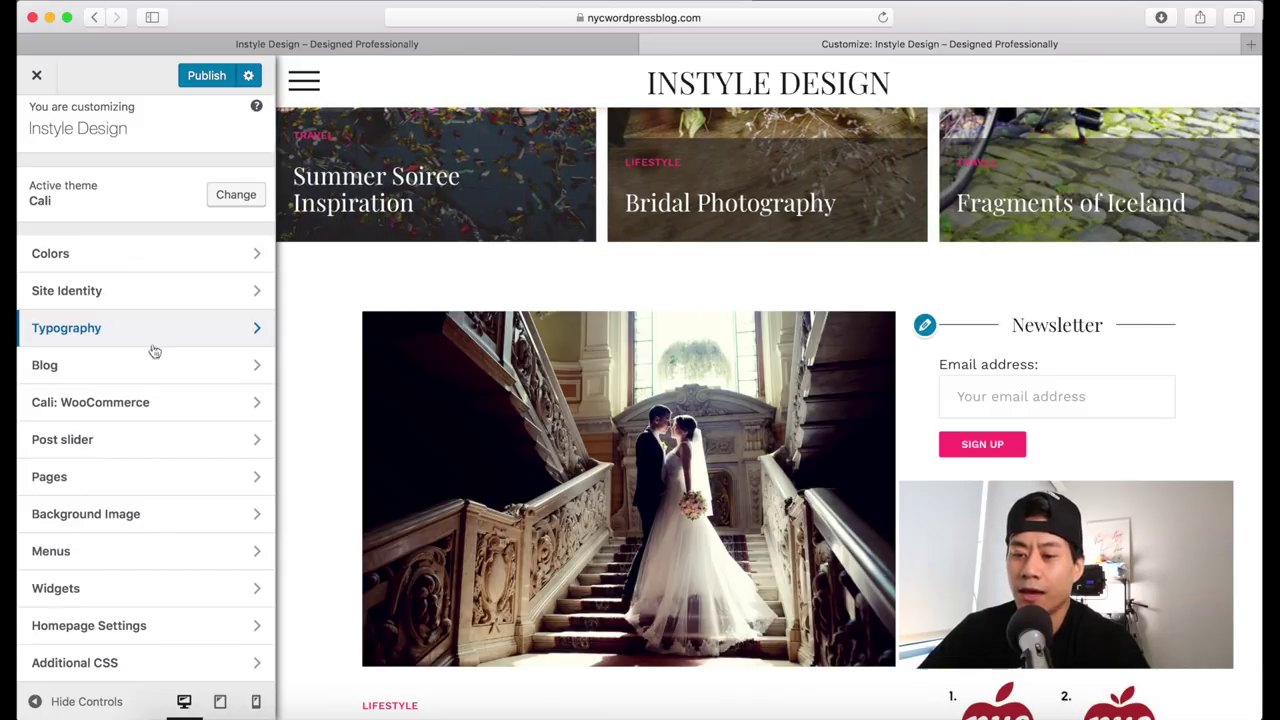
# Step: Look at the Typography and Blog sections of the customizer and return to the main list of settings
pyautogui.click(146, 334)
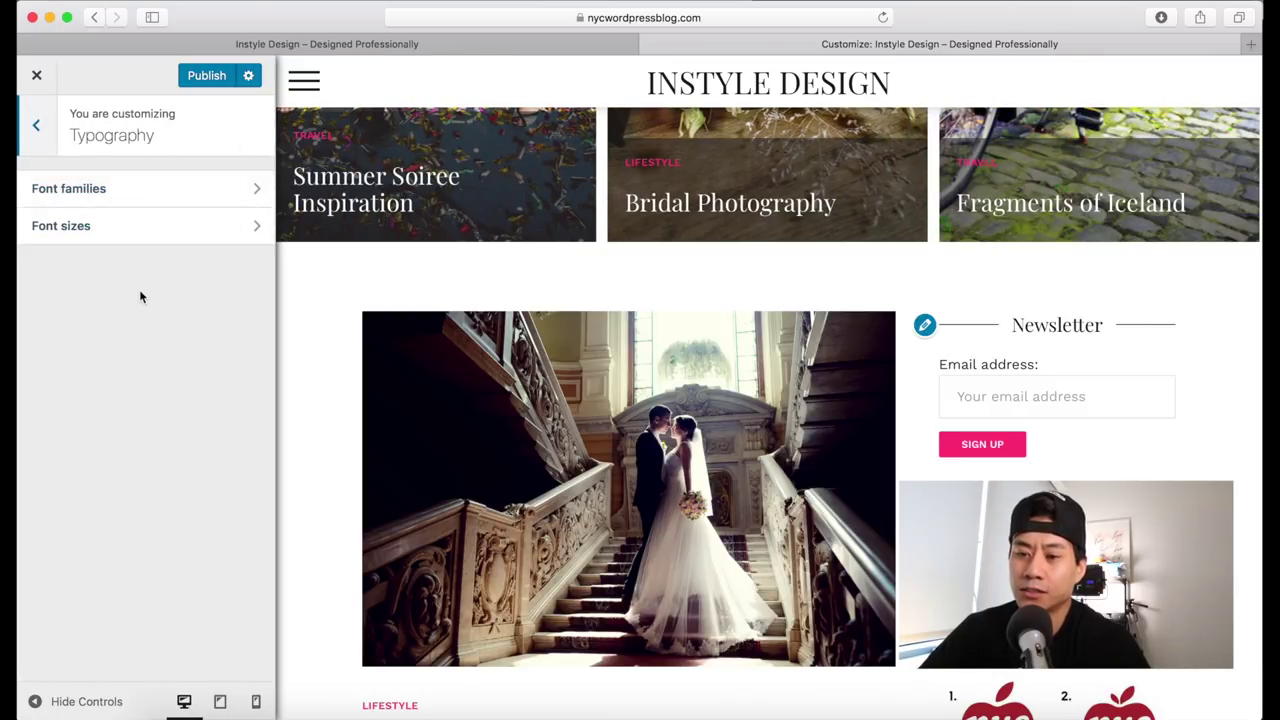
pyautogui.click(36, 125)
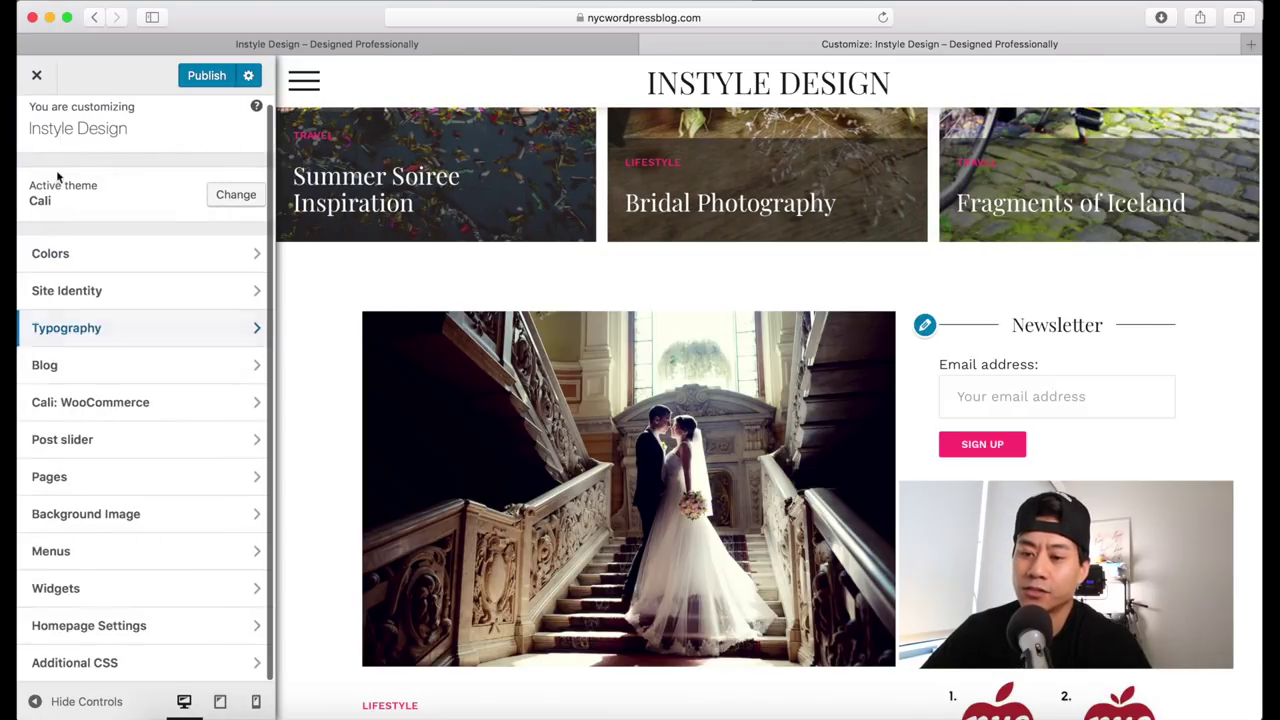
pyautogui.click(162, 367)
pyautogui.click(36, 125)
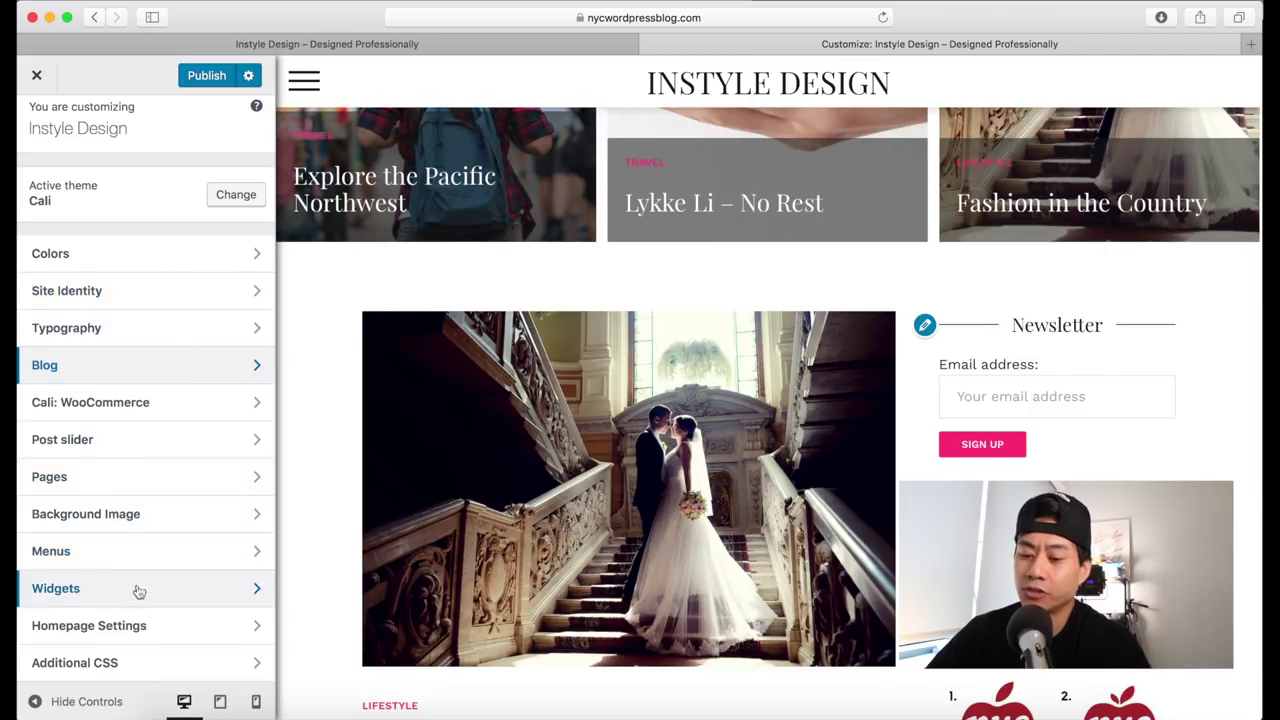
# Step: View the widgets placed in the site's sidebar and go back to the list of widget areas
pyautogui.click(132, 600)
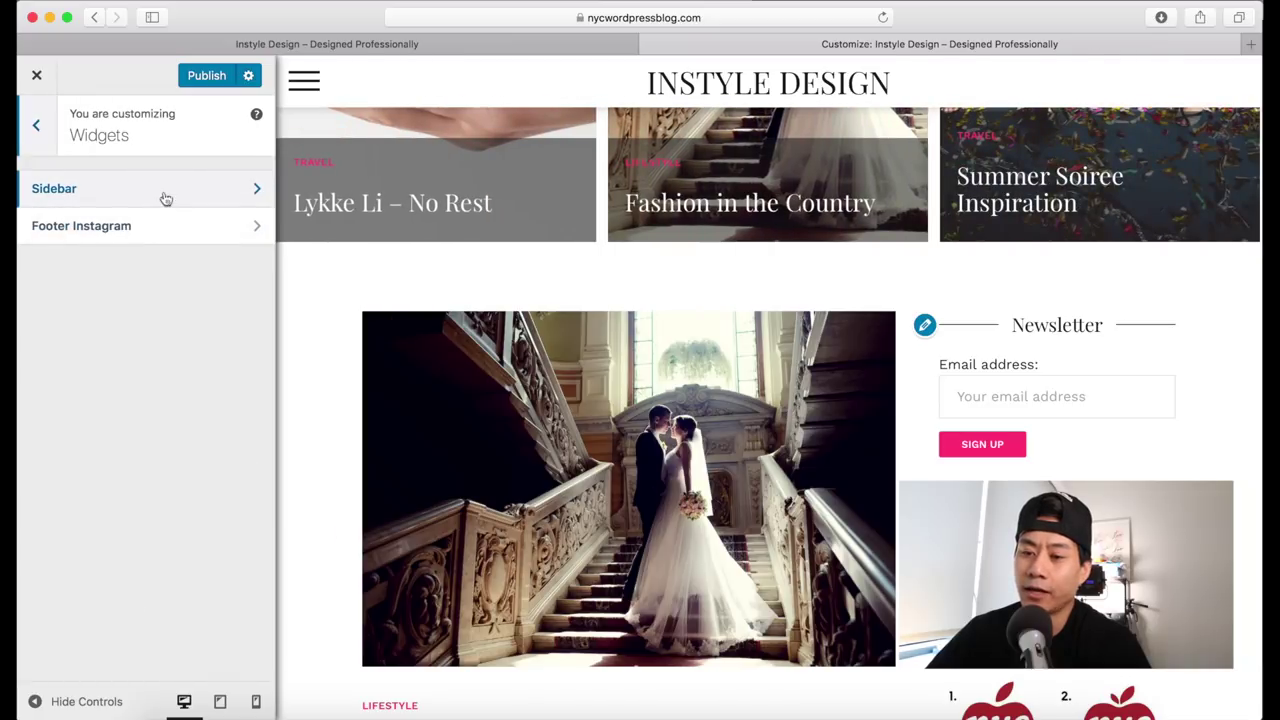
pyautogui.click(163, 195)
pyautogui.click(37, 127)
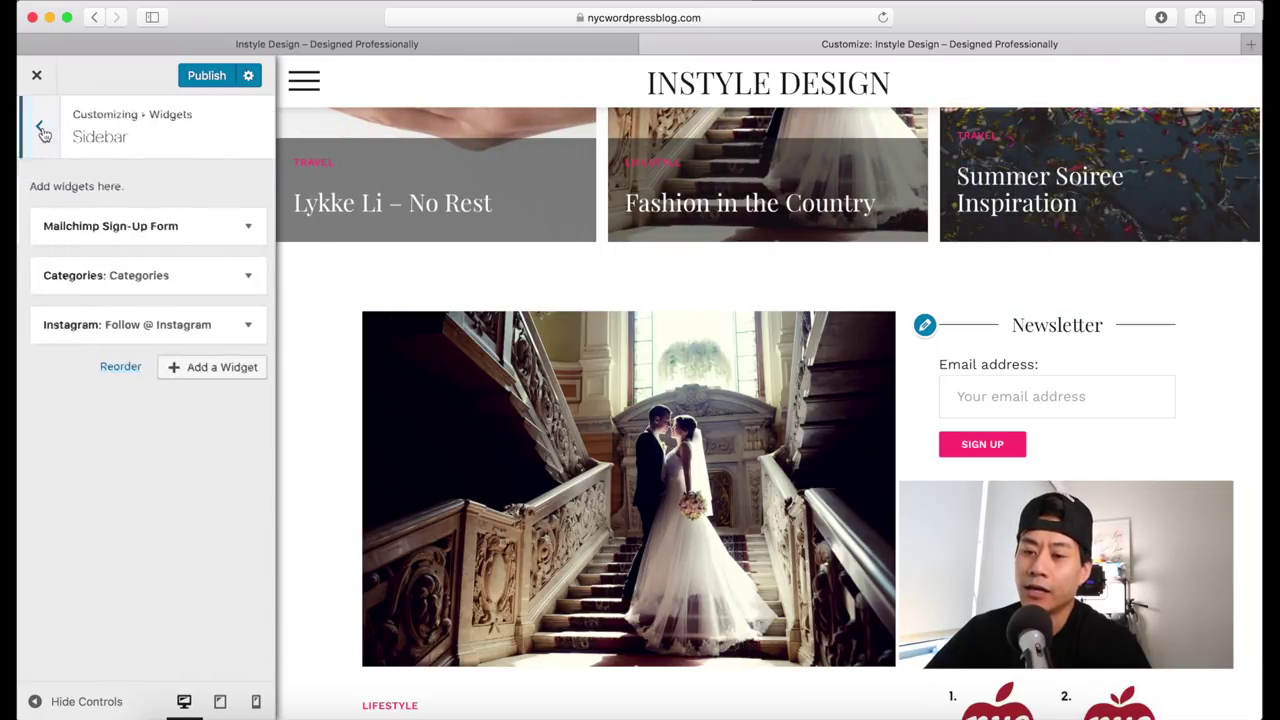
# Step: Return to the main customizer settings, look through the homepage preview down to its footer, and leave the customizer without saving the changes
pyautogui.click(40, 130)
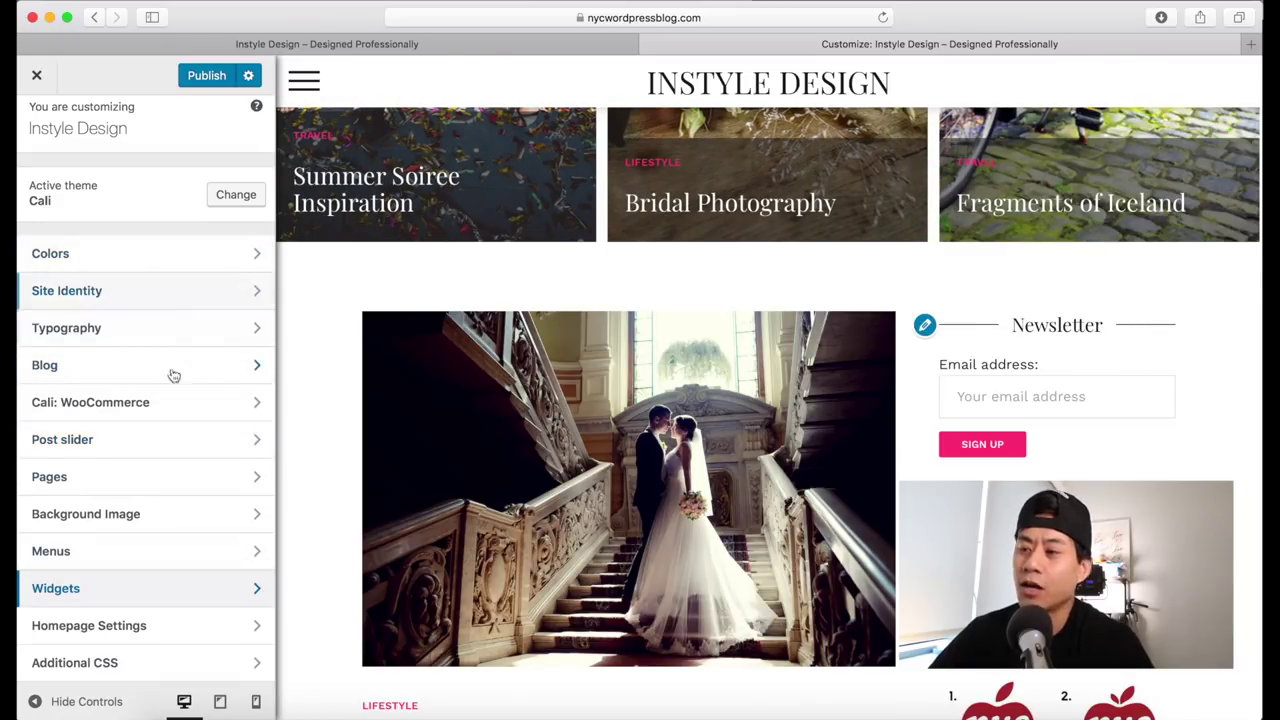
pyautogui.scroll(-10, 508, 316)
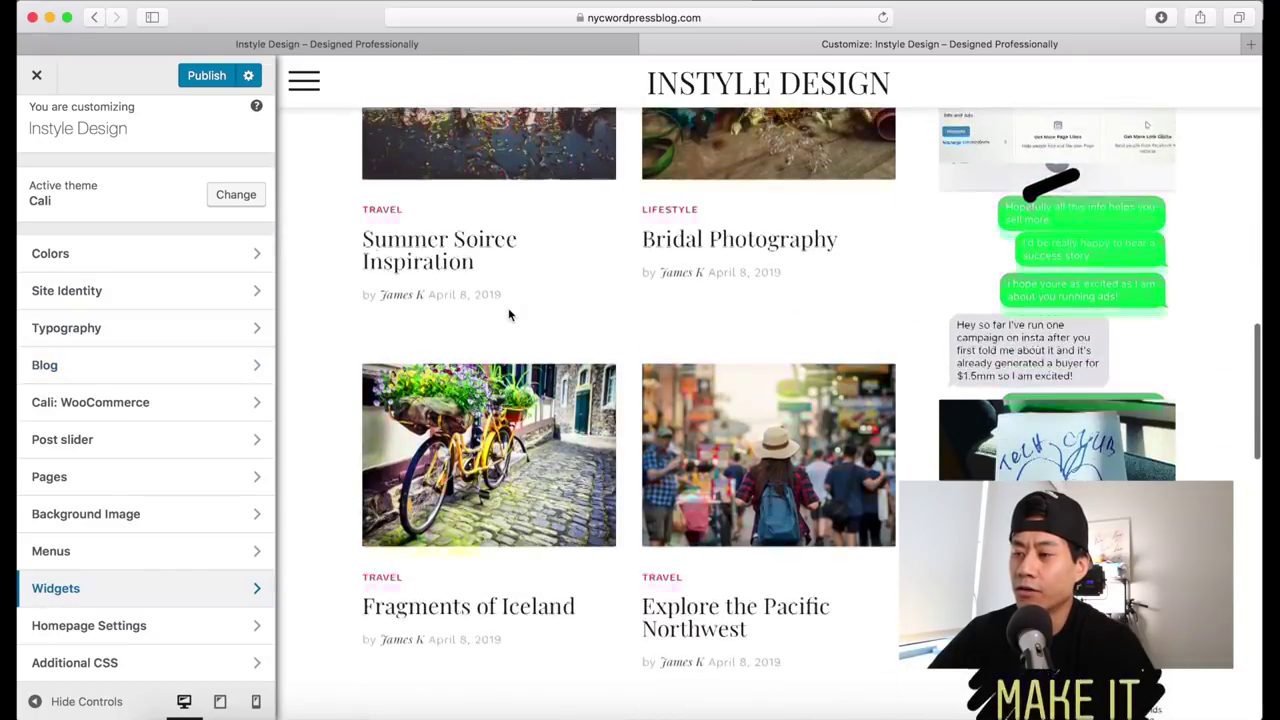
pyautogui.scroll(10, 508, 316)
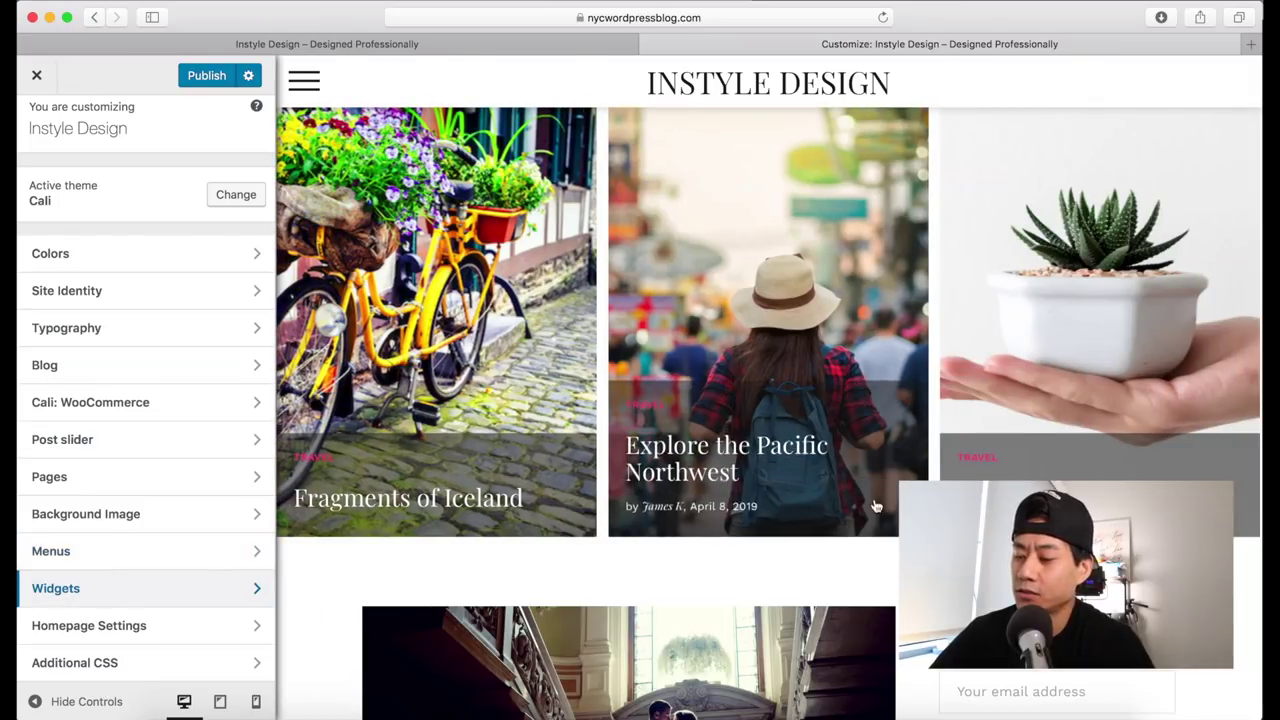
pyautogui.scroll(-10, 875, 507)
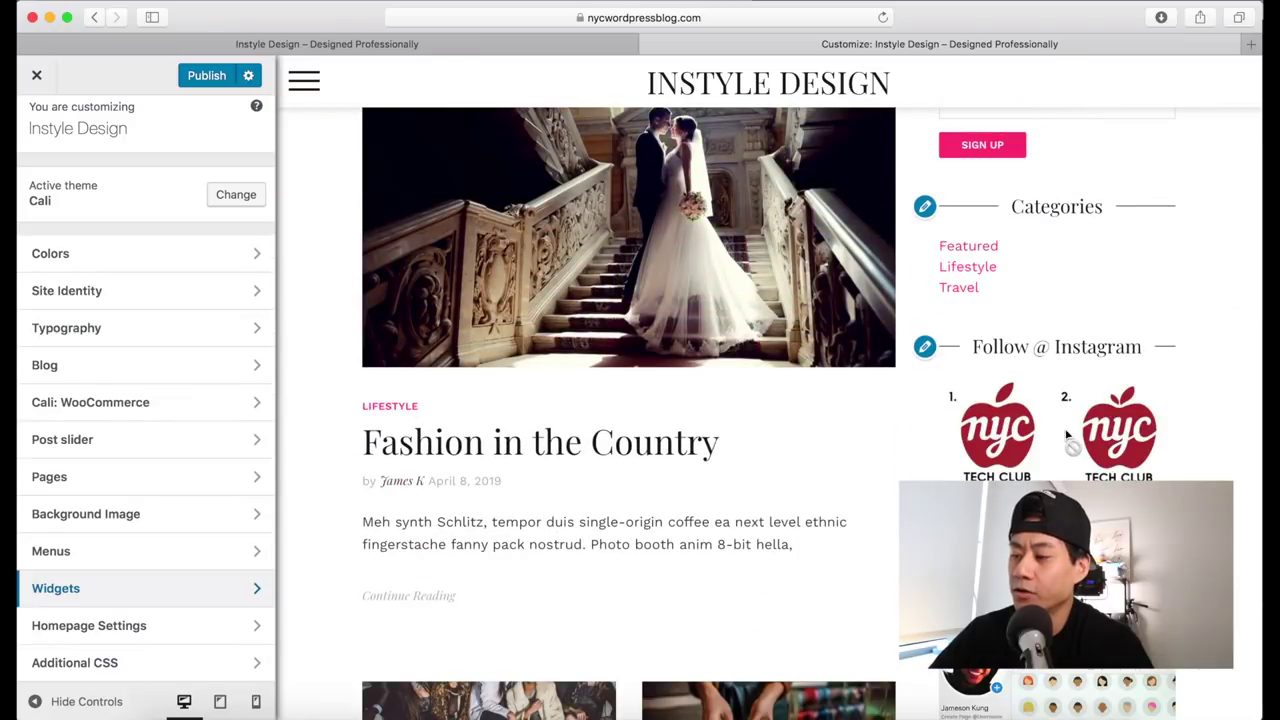
pyautogui.scroll(-15, 1066, 436)
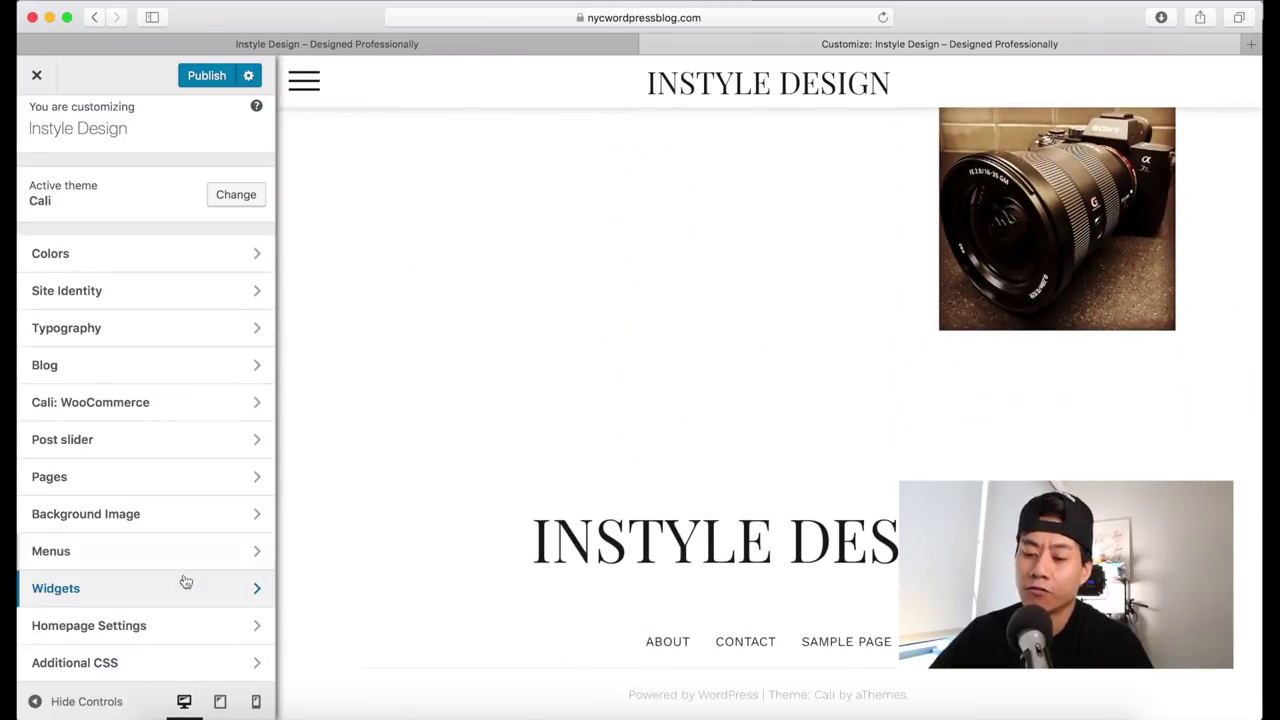
pyautogui.scroll(1, 137, 591)
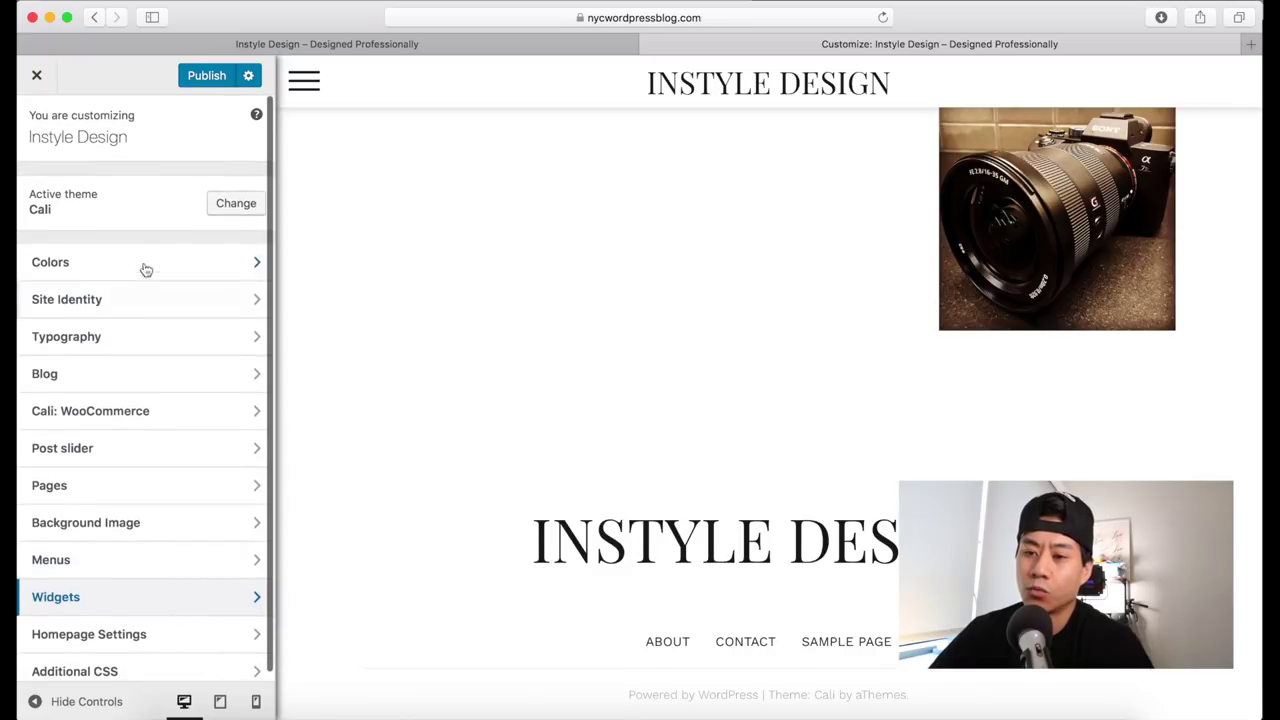
pyautogui.scroll(10, 410, 490)
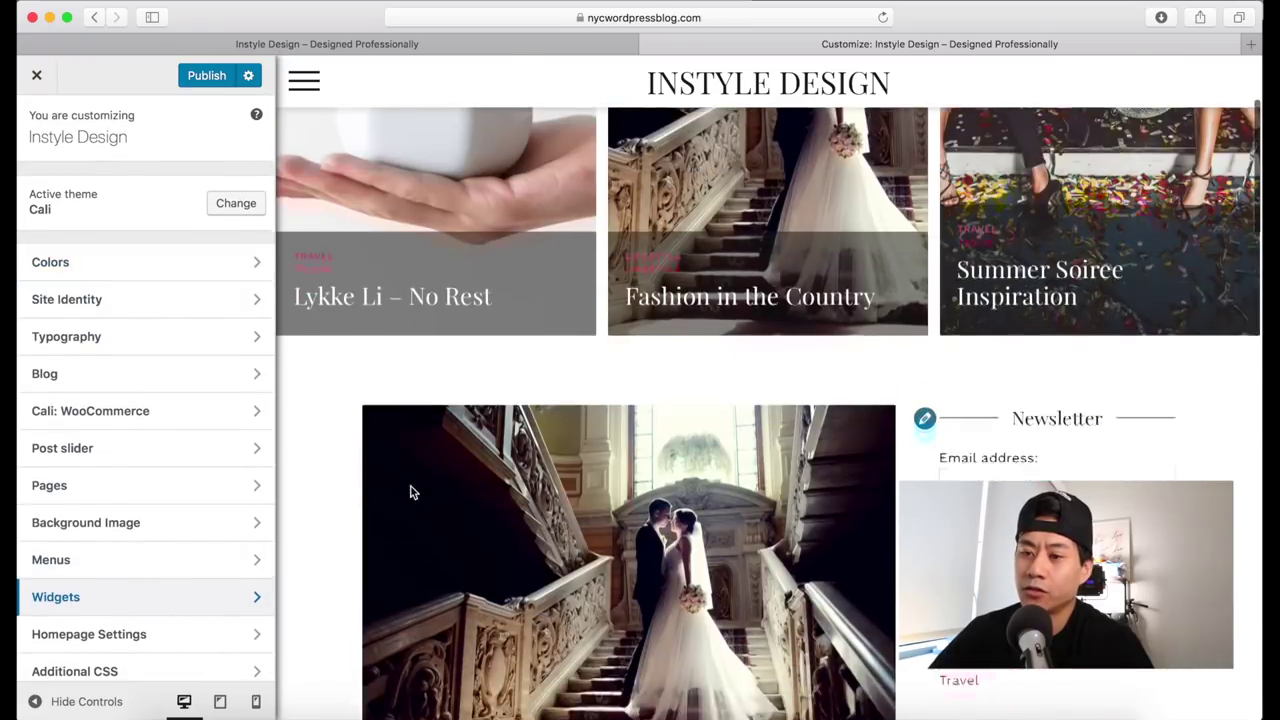
pyautogui.scroll(1, 410, 492)
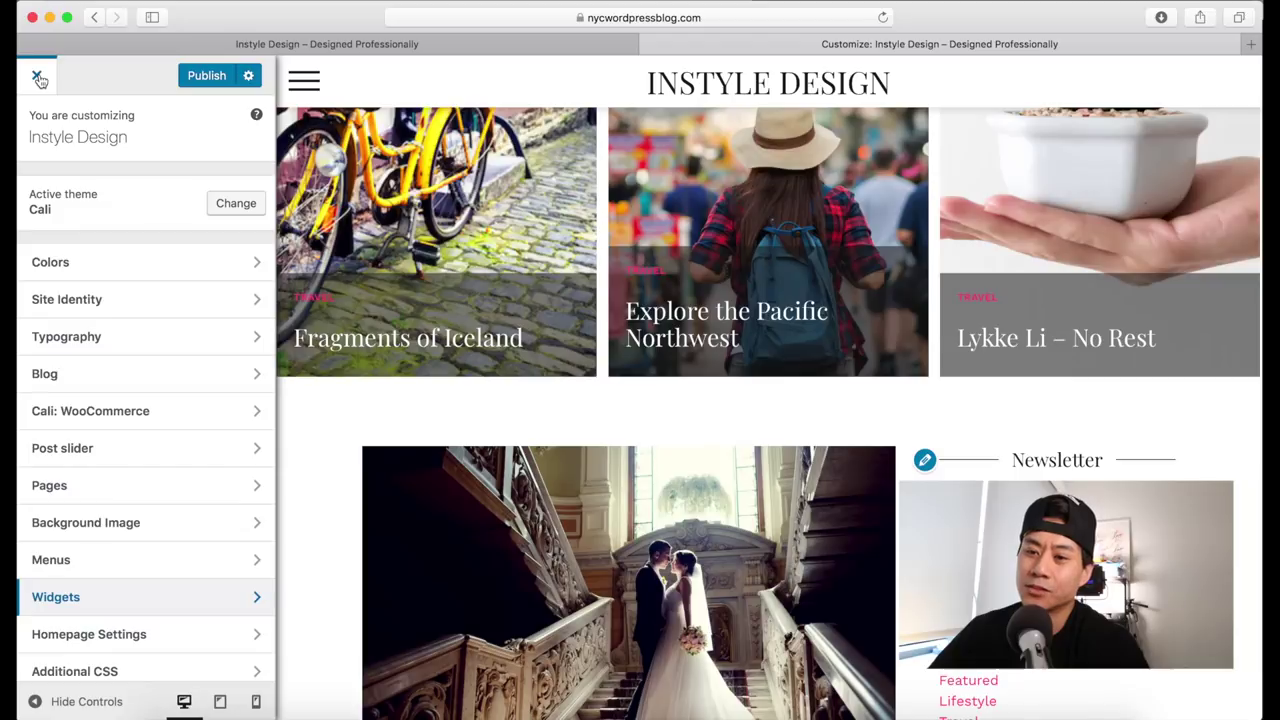
pyautogui.click(37, 77)
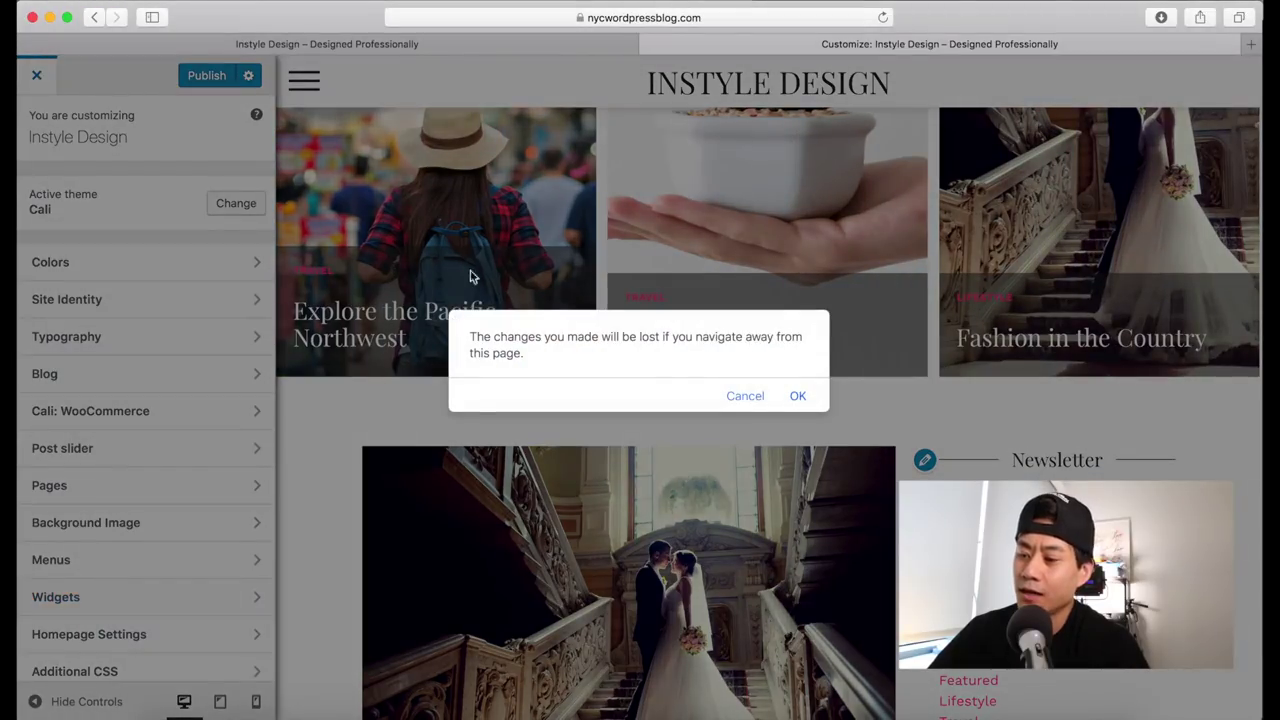
pyautogui.click(797, 396)
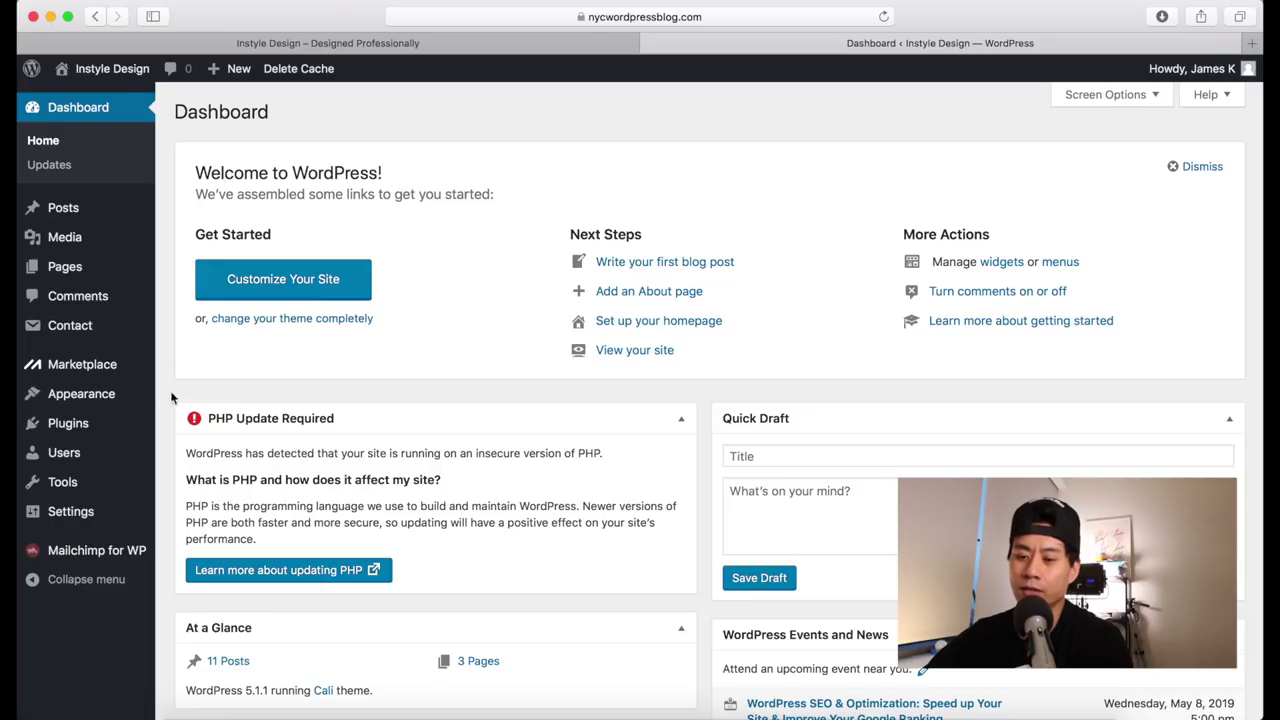
# Step: Open the list of installed plugins and look through all of its entries
pyautogui.moveTo(100, 435)
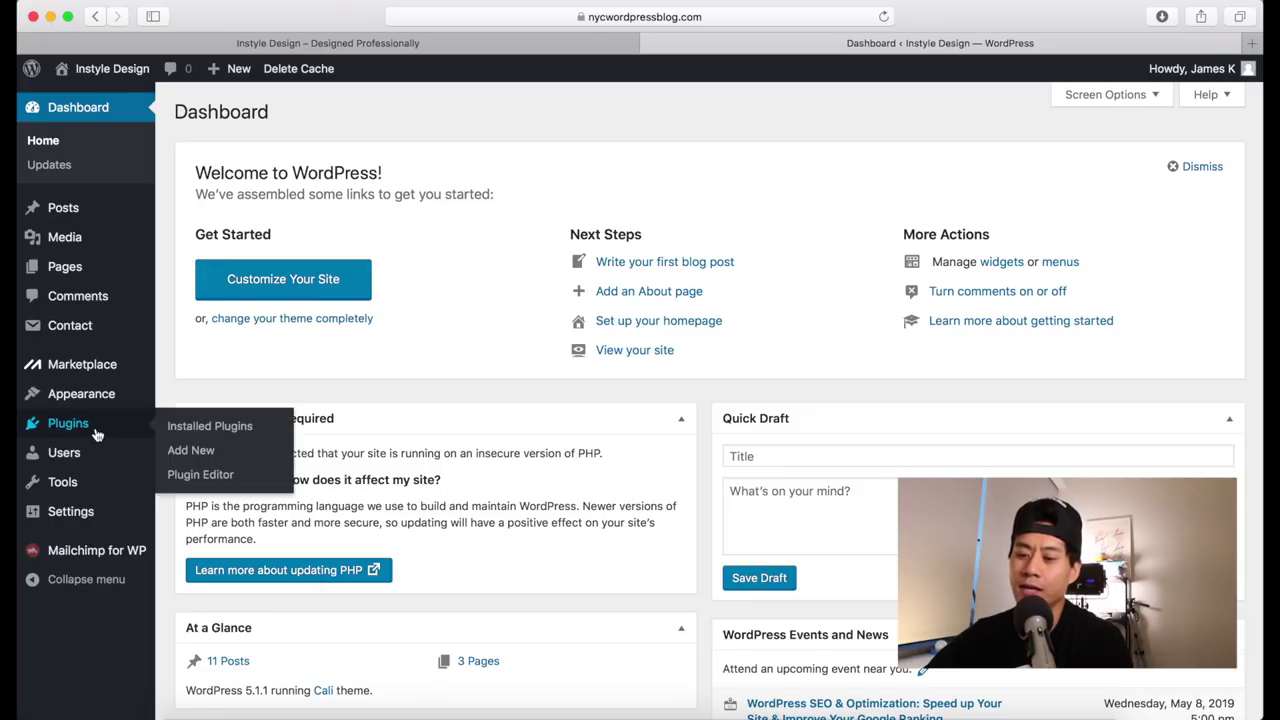
pyautogui.click(194, 434)
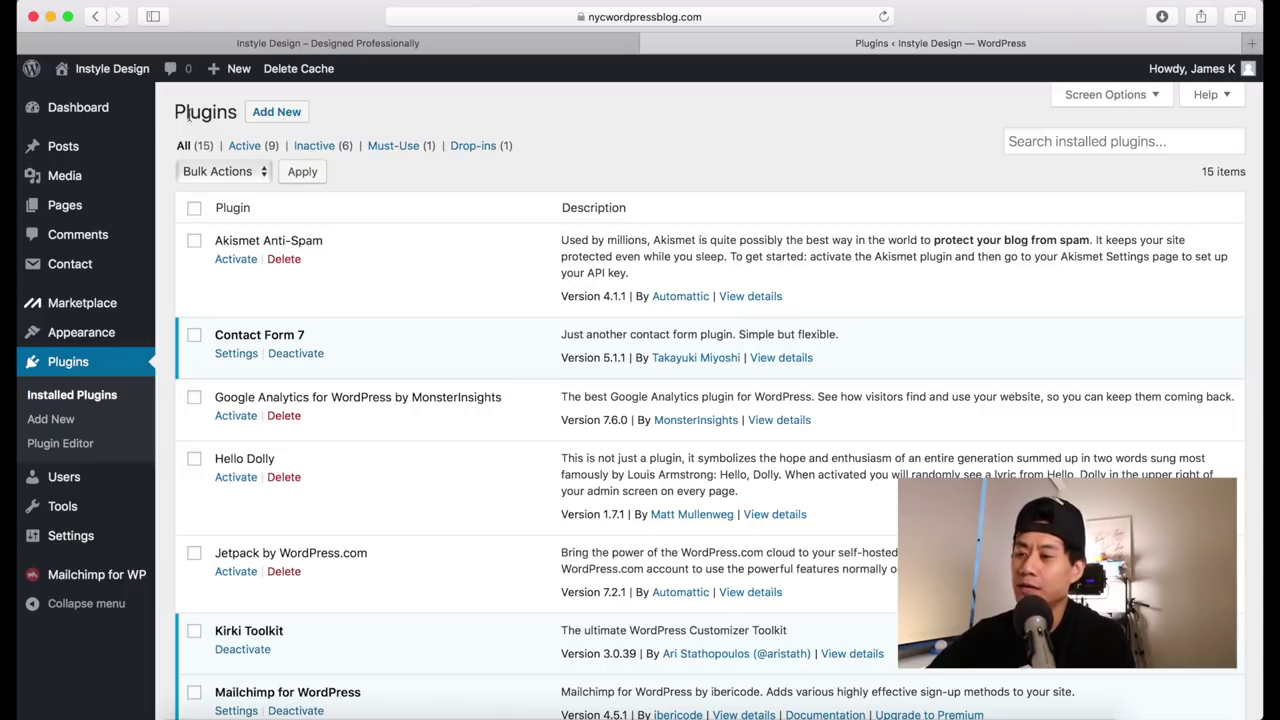
pyautogui.scroll(-10, 191, 155)
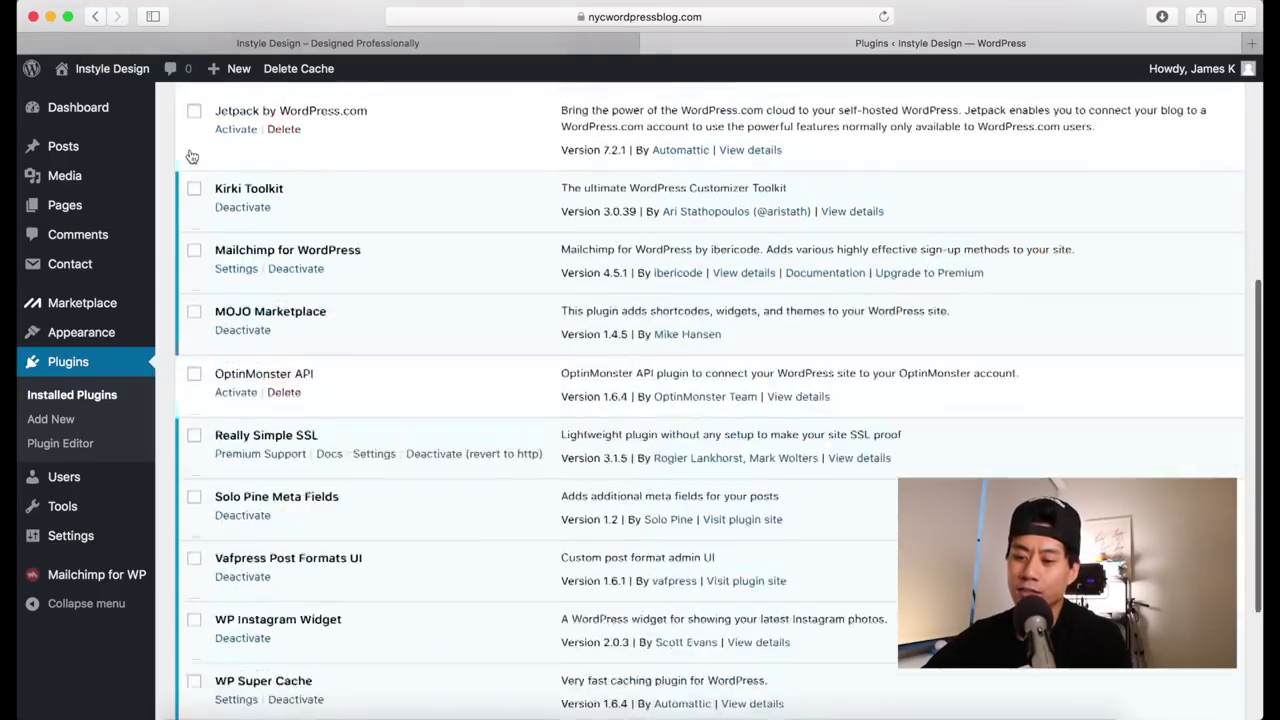
pyautogui.scroll(10, 191, 155)
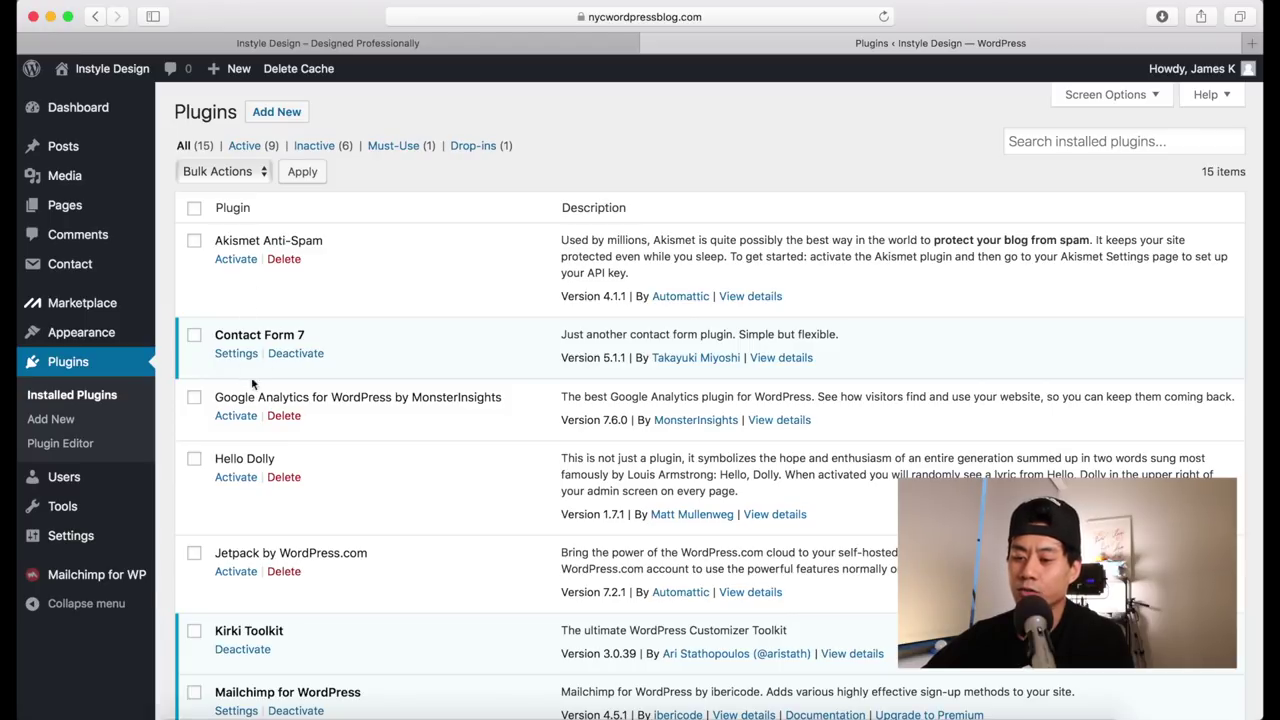
pyautogui.scroll(-5, 290, 355)
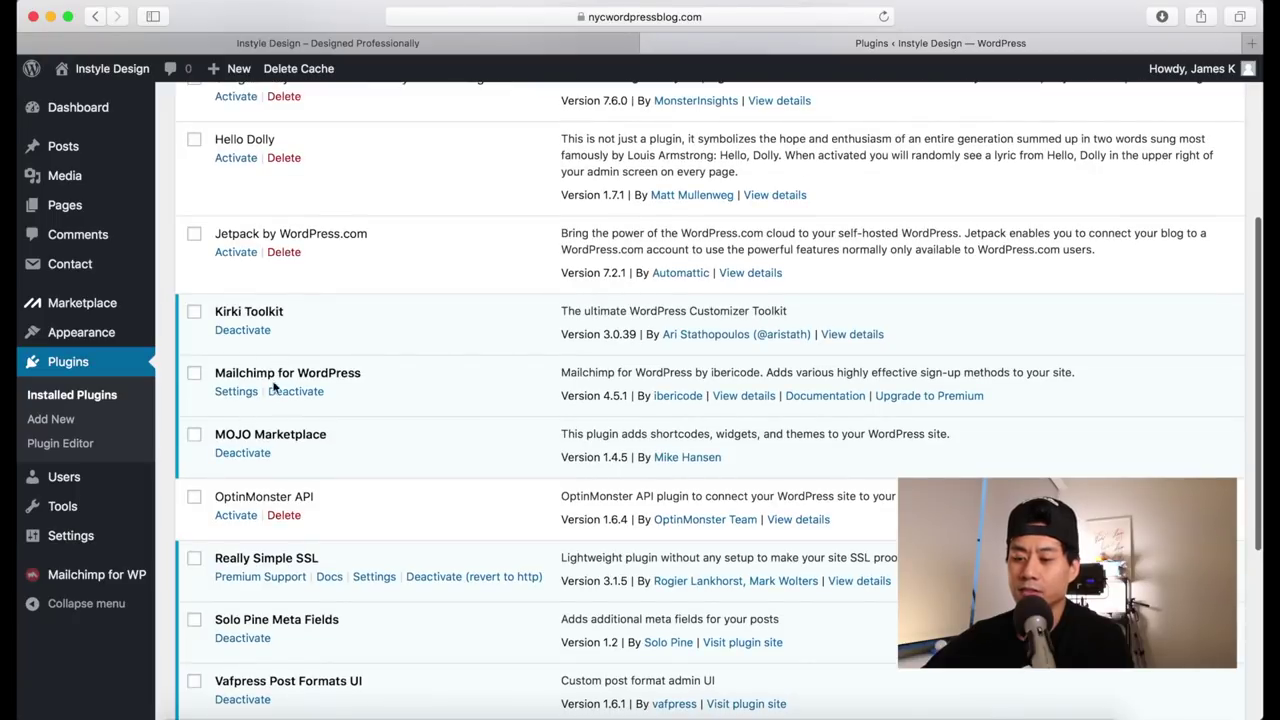
pyautogui.scroll(-5, 284, 403)
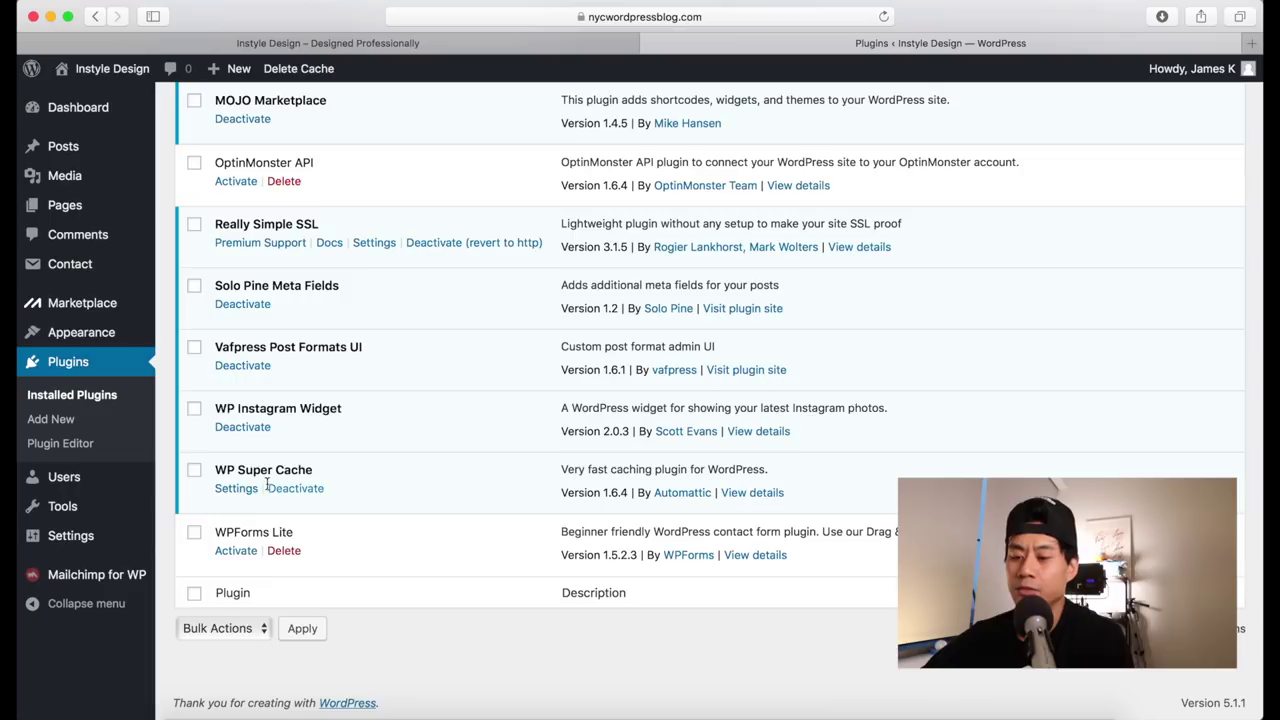
pyautogui.scroll(15, 270, 492)
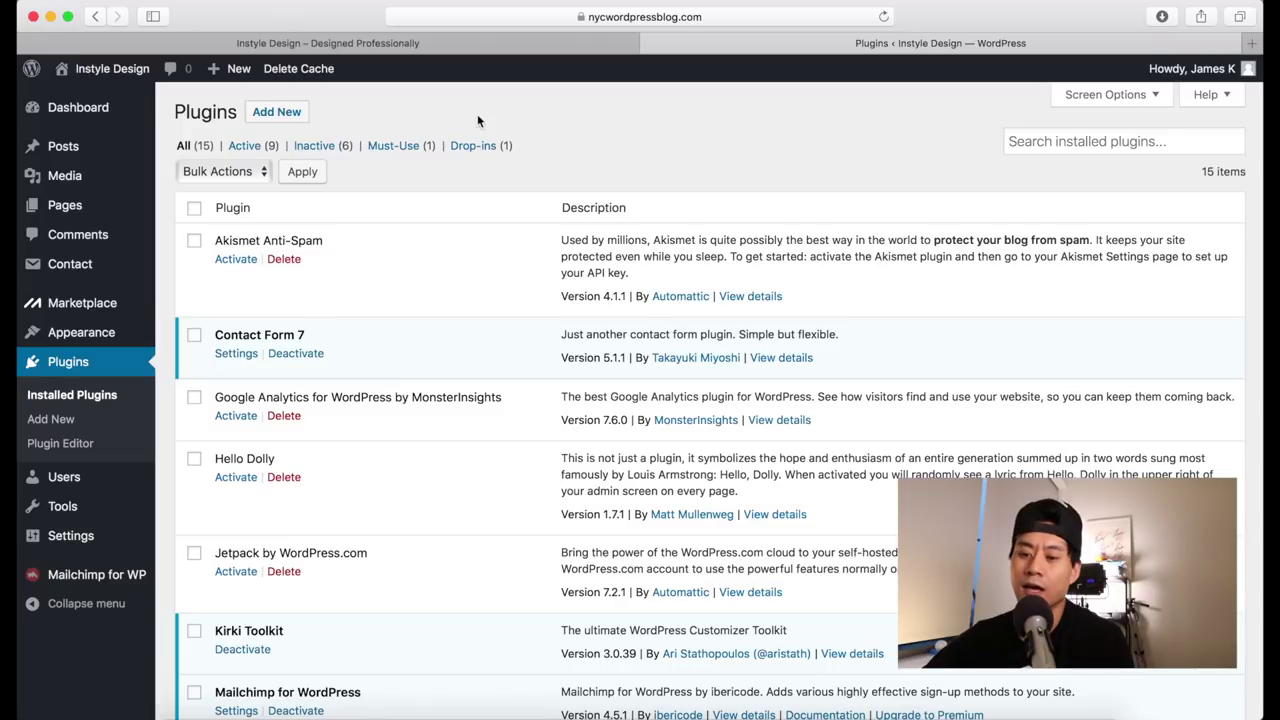
# Step: Go to the page for adding new plugins and browse the featured plugins and popular tags
pyautogui.click(270, 111)
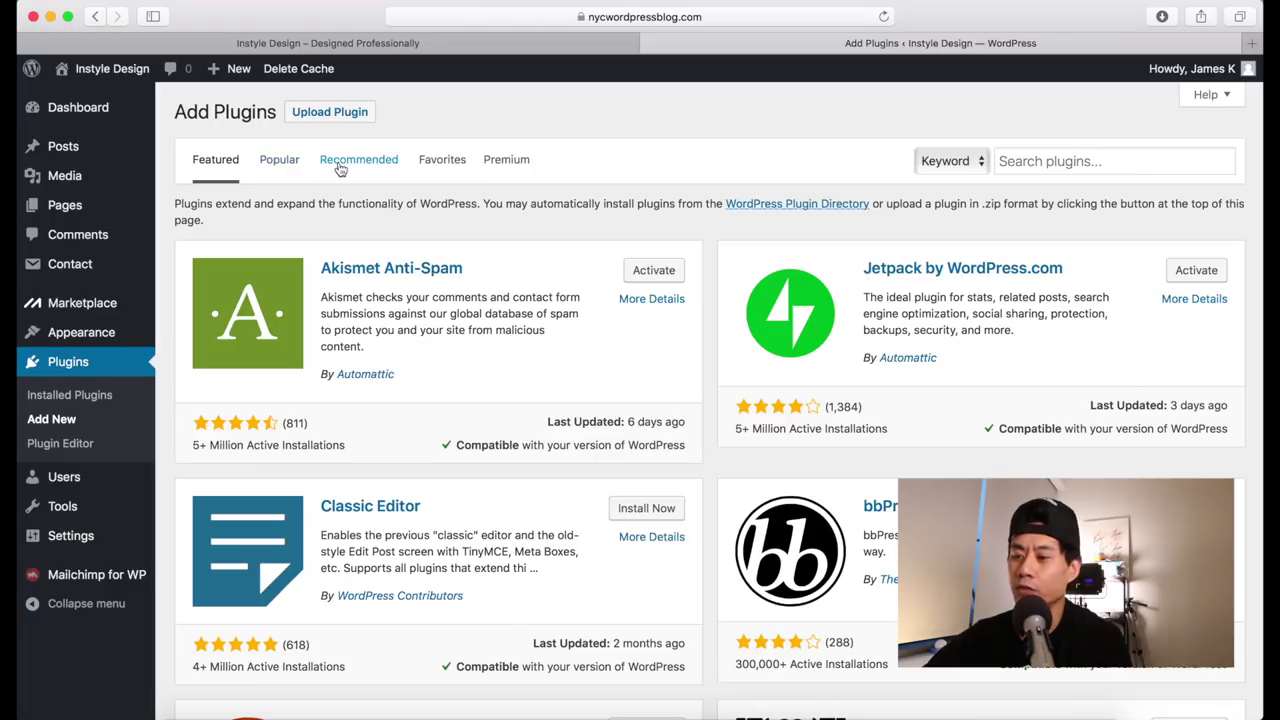
pyautogui.scroll(-1, 458, 167)
pyautogui.scroll(-15, 458, 167)
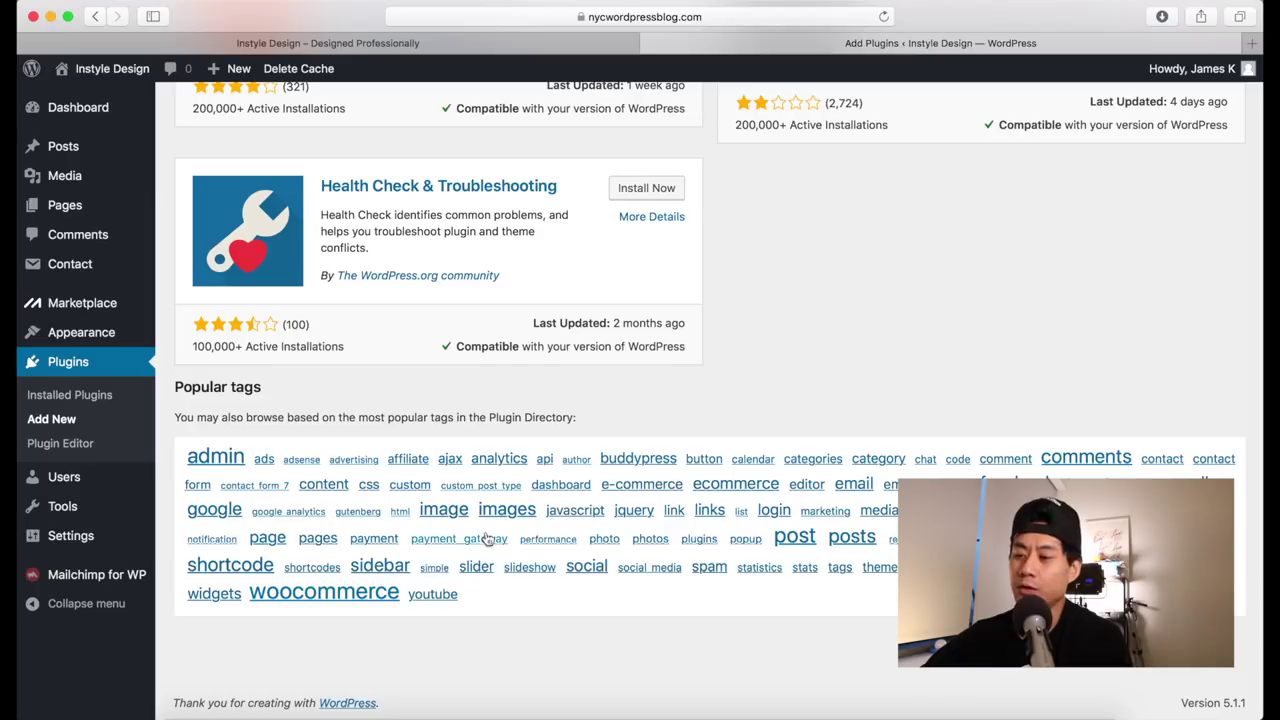
pyautogui.scroll(2, 480, 536)
pyautogui.scroll(15, 486, 537)
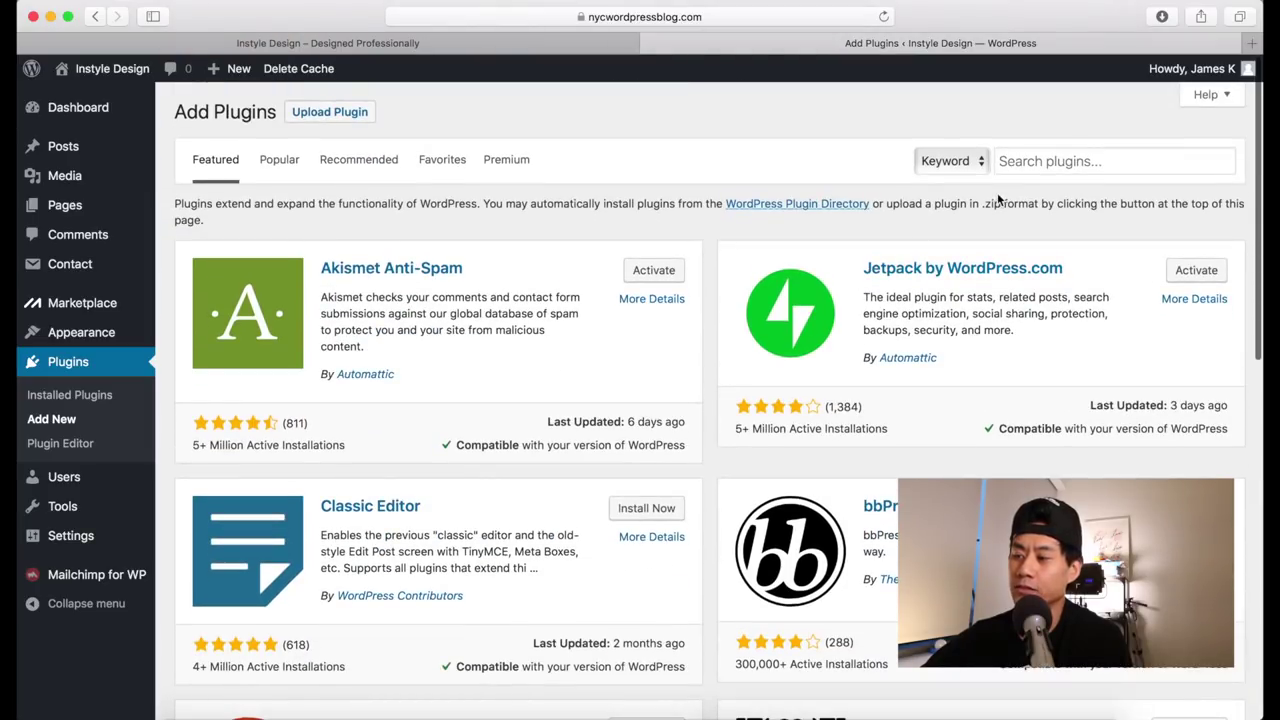
# Step: Search the plugin directory for "facebook like box", and install and activate the Easy Facebook Like Box plugin
pyautogui.click(1034, 163)
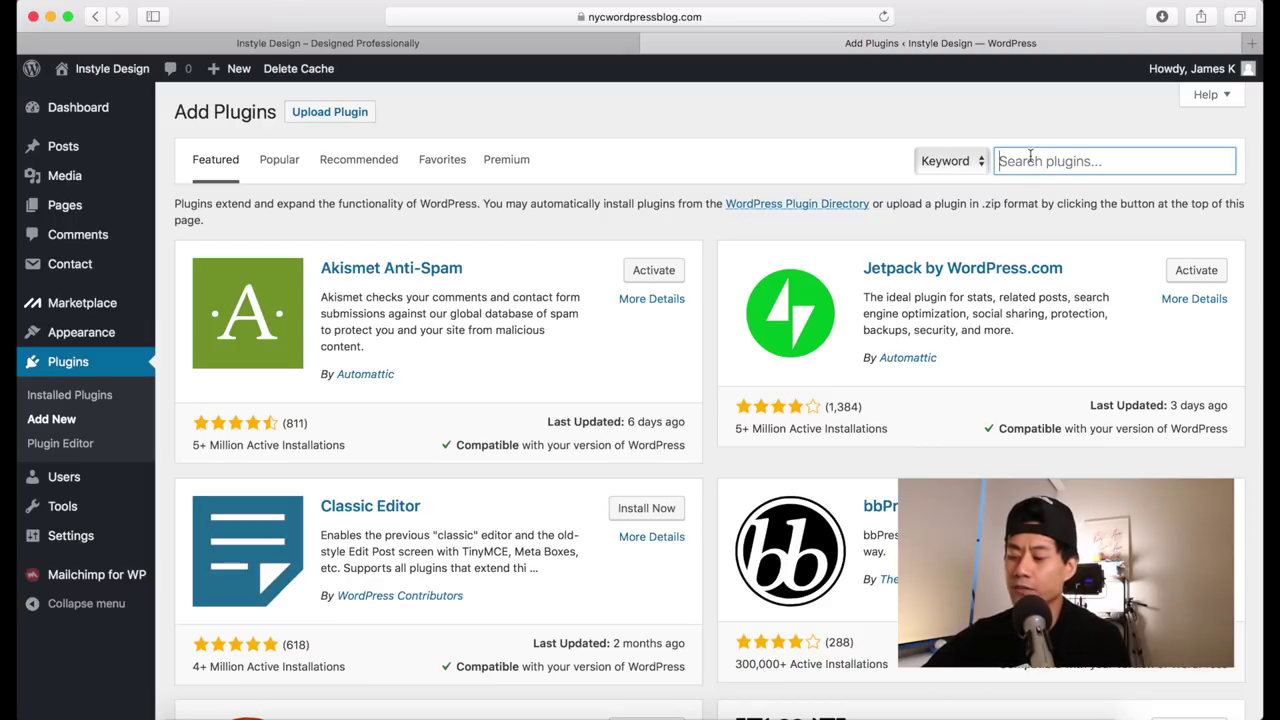
pyautogui.write('facebook like box')
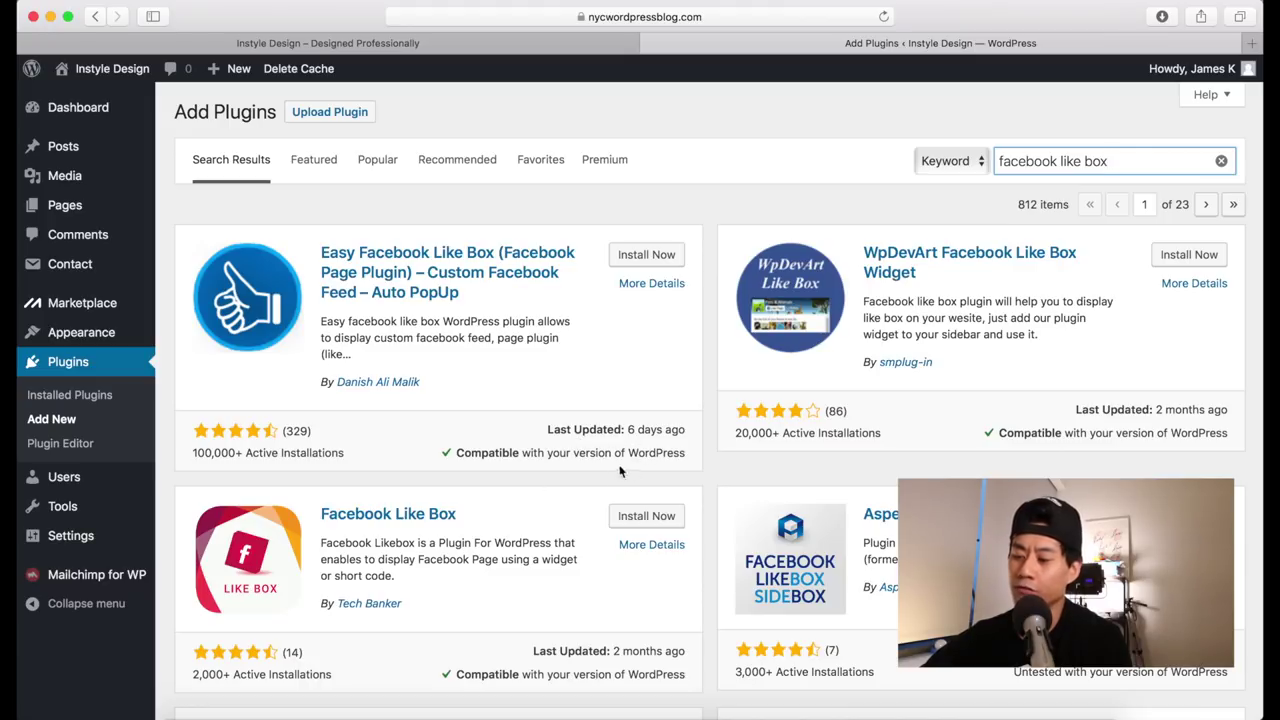
pyautogui.scroll(-5, 513, 428)
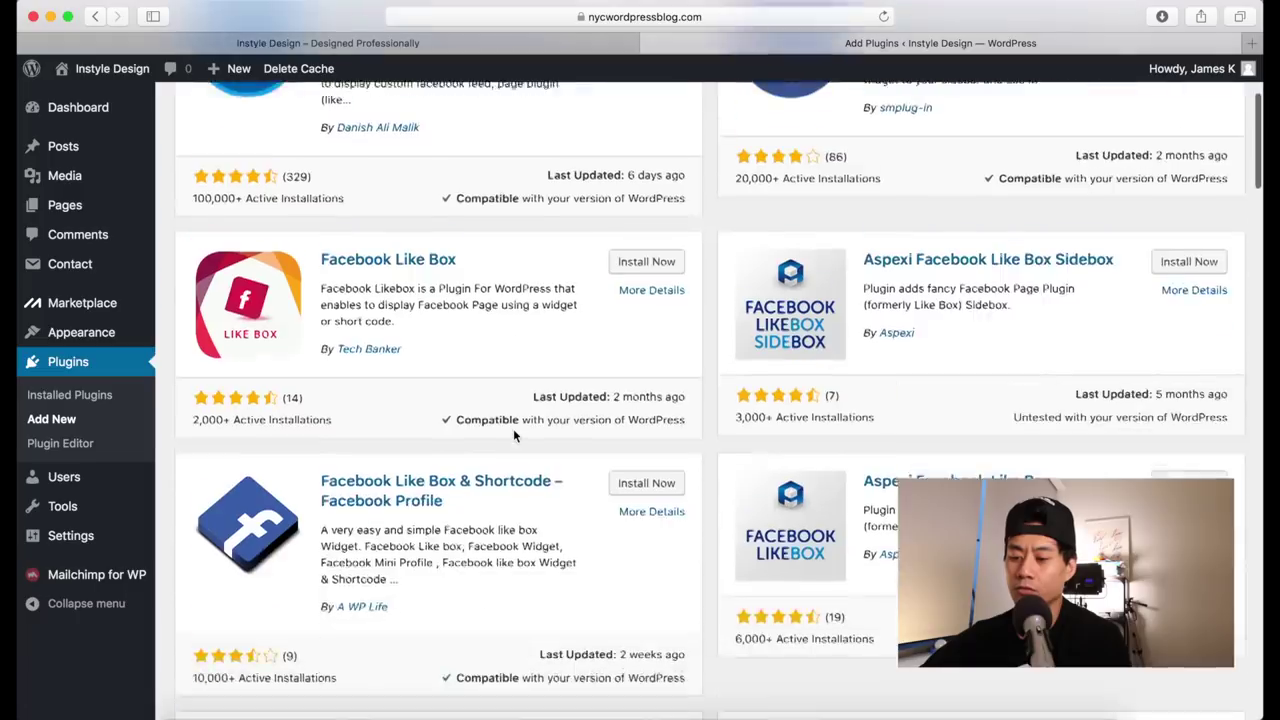
pyautogui.scroll(5, 513, 428)
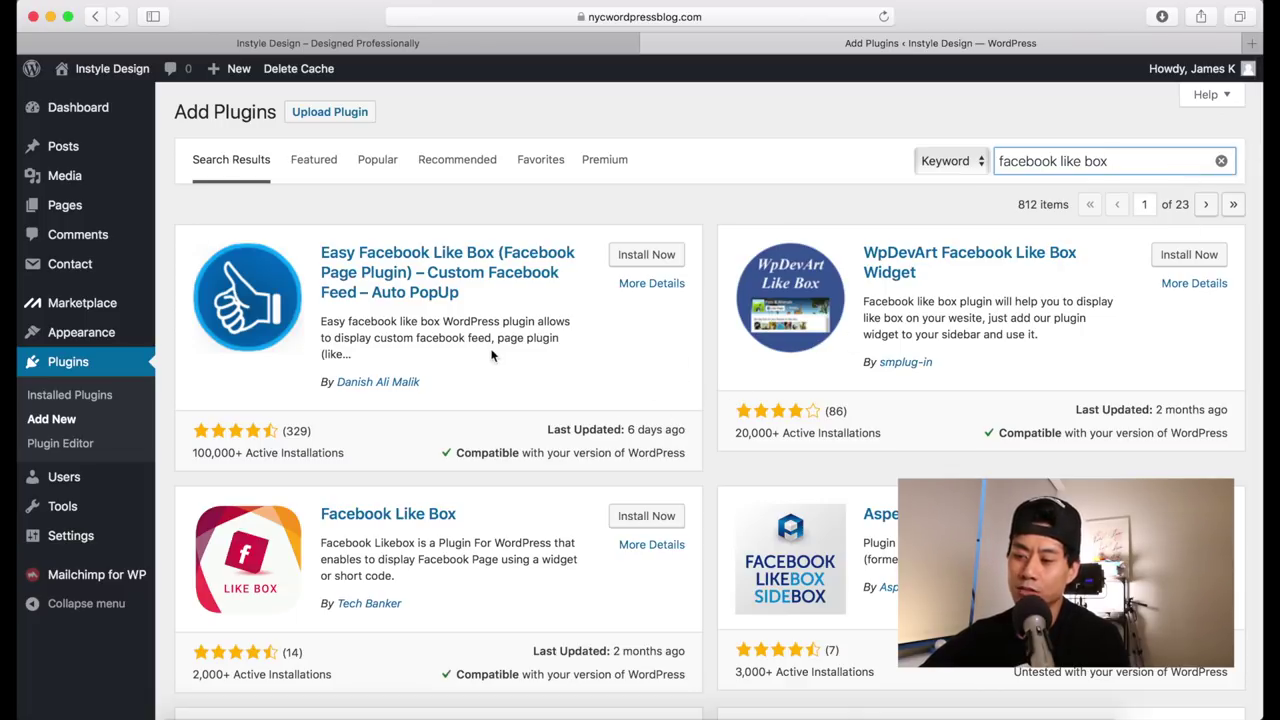
pyautogui.click(646, 255)
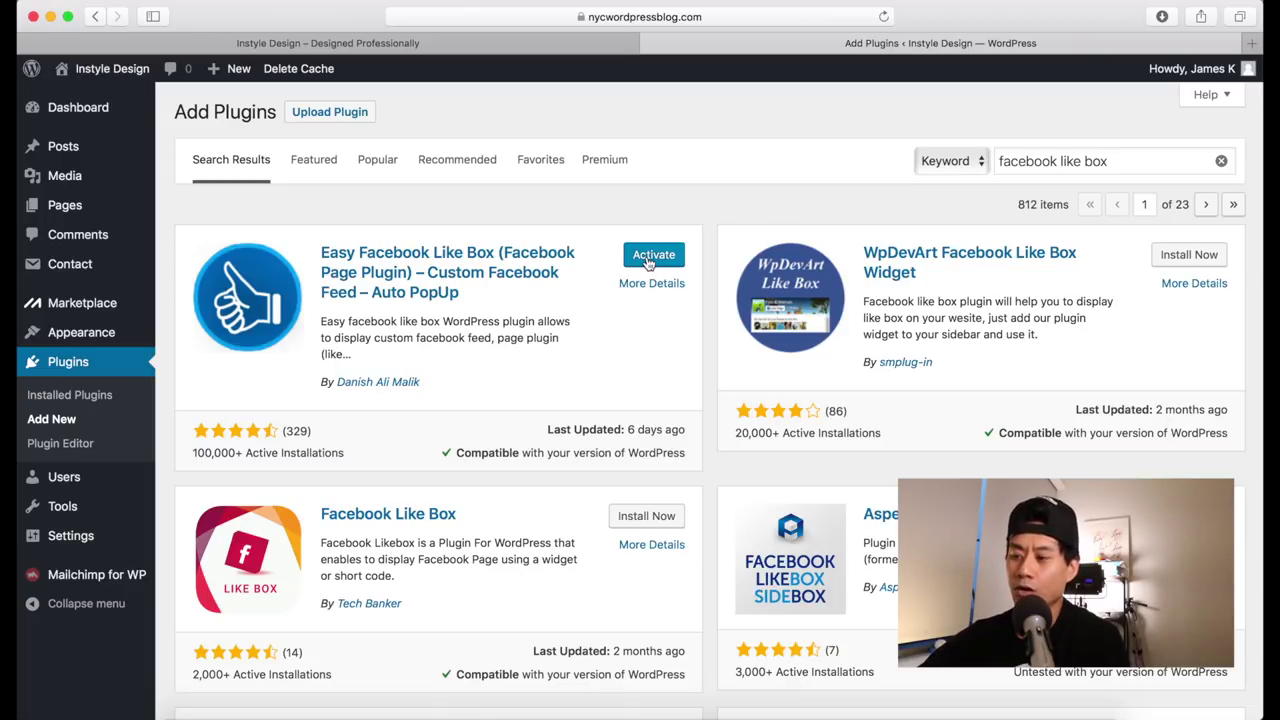
pyautogui.click(648, 260)
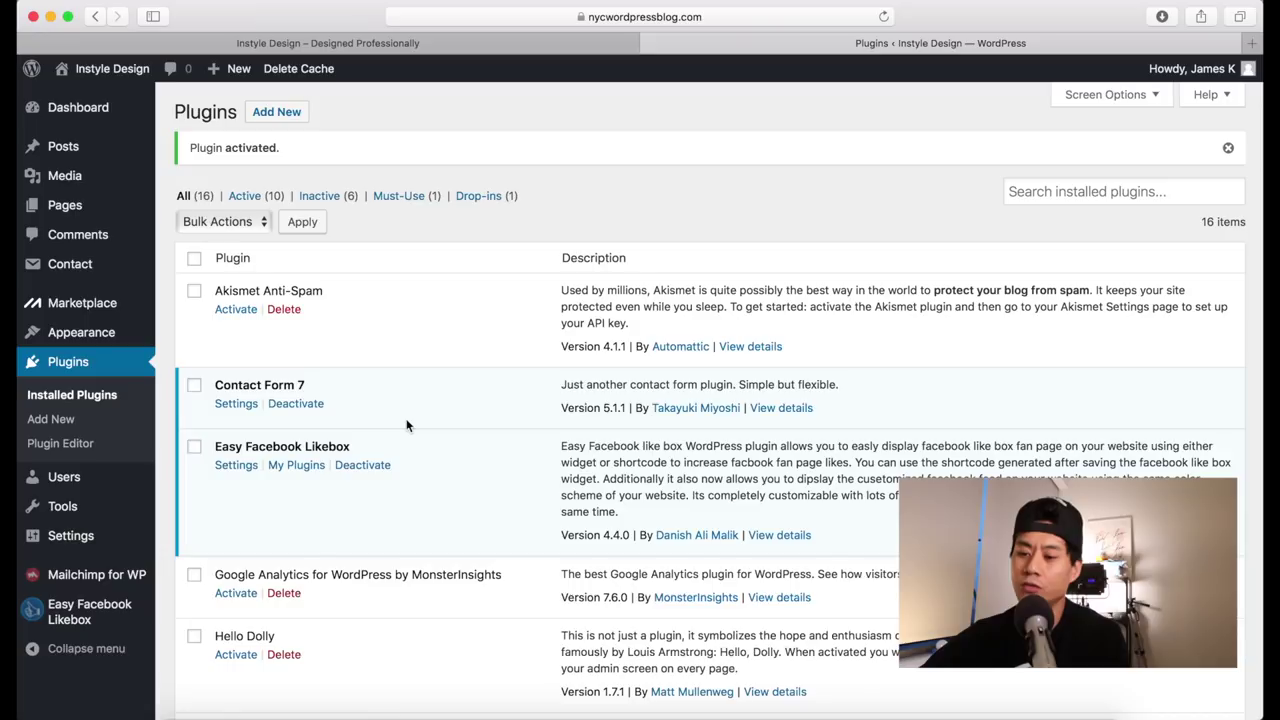
# Step: Look through the installed plugins down to WPForms Lite and return to the start of the list
pyautogui.scroll(-10, 317, 420)
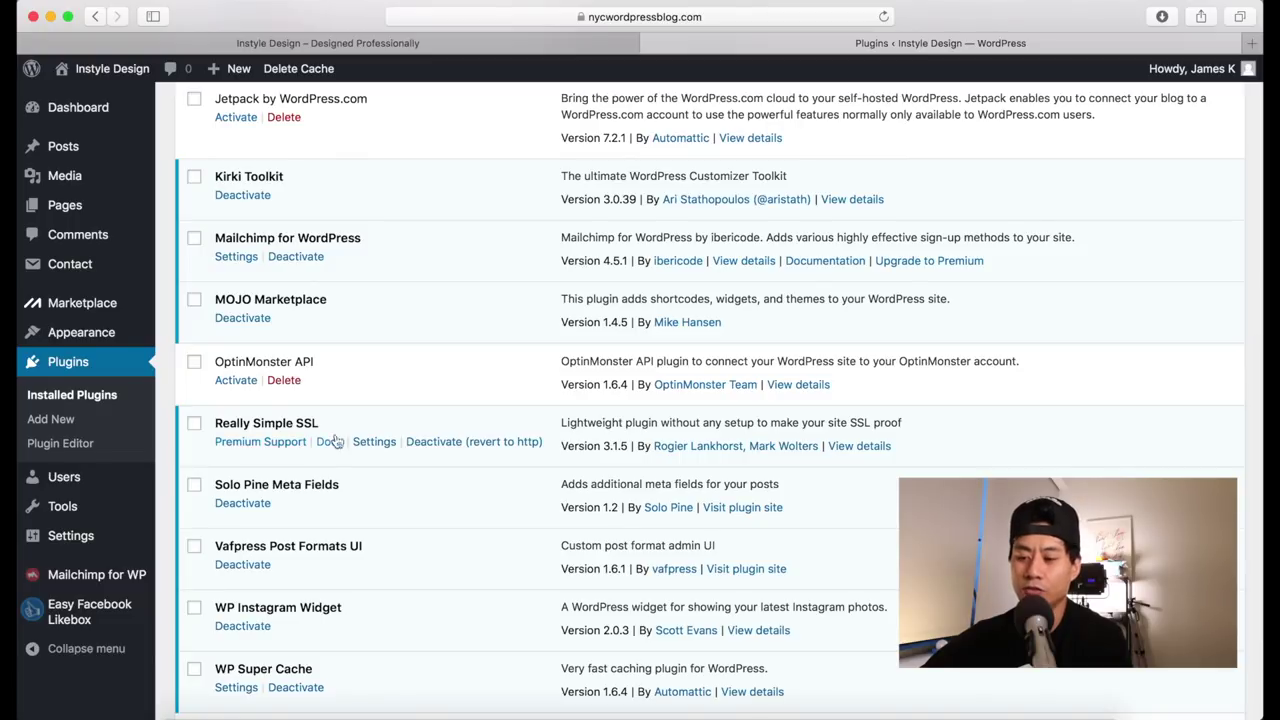
pyautogui.scroll(-2, 330, 456)
pyautogui.scroll(-2, 330, 456)
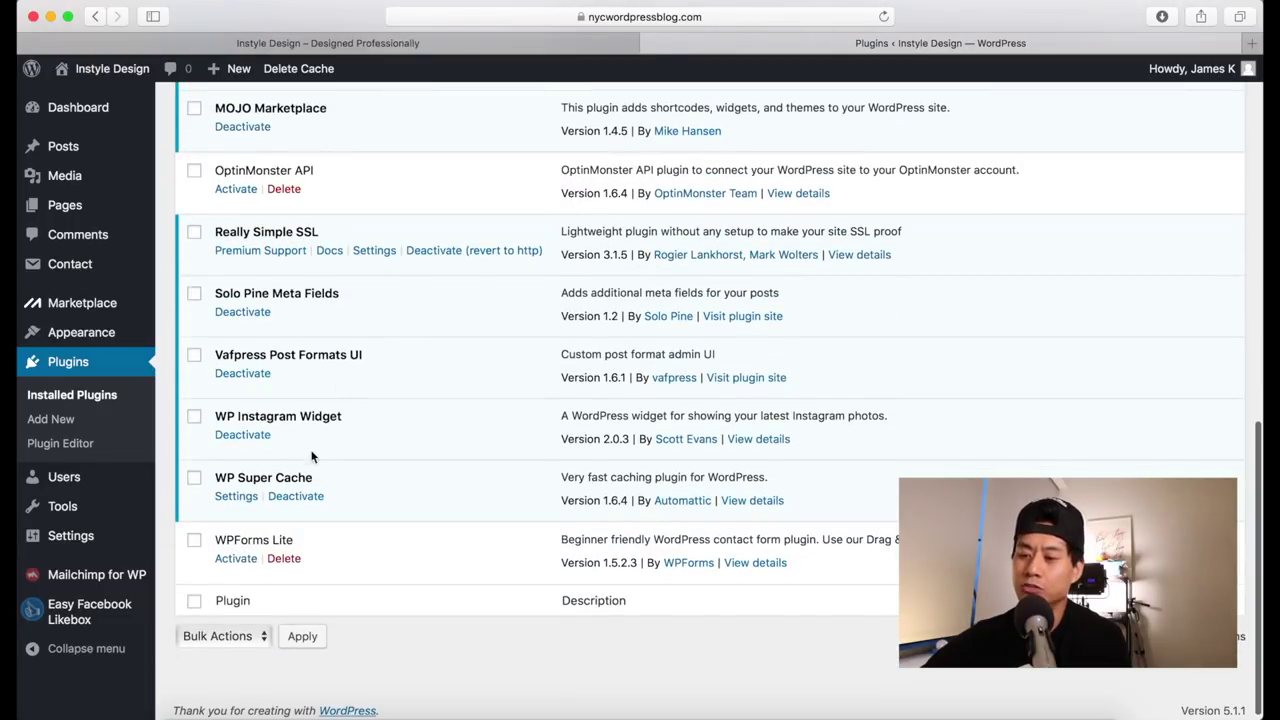
pyautogui.scroll(10, 314, 451)
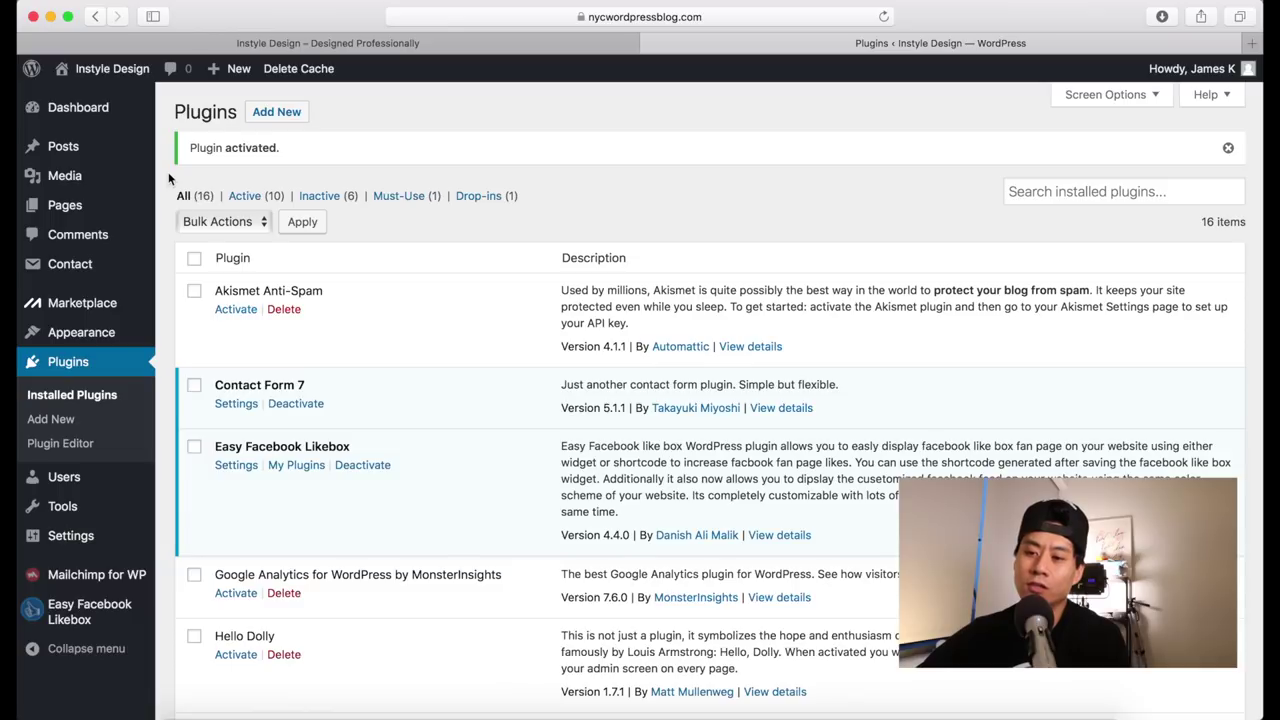
# Step: Create a new page and title it "Homepagev1"
pyautogui.moveTo(90, 210)
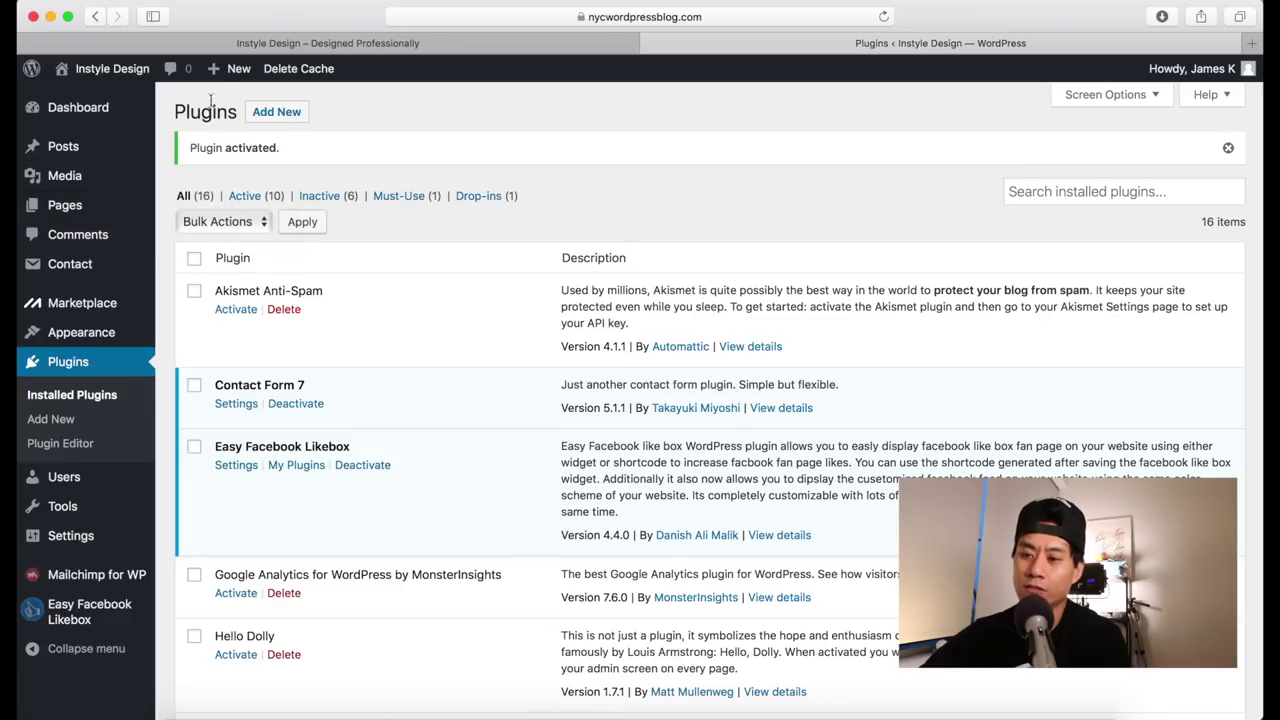
pyautogui.moveTo(232, 70)
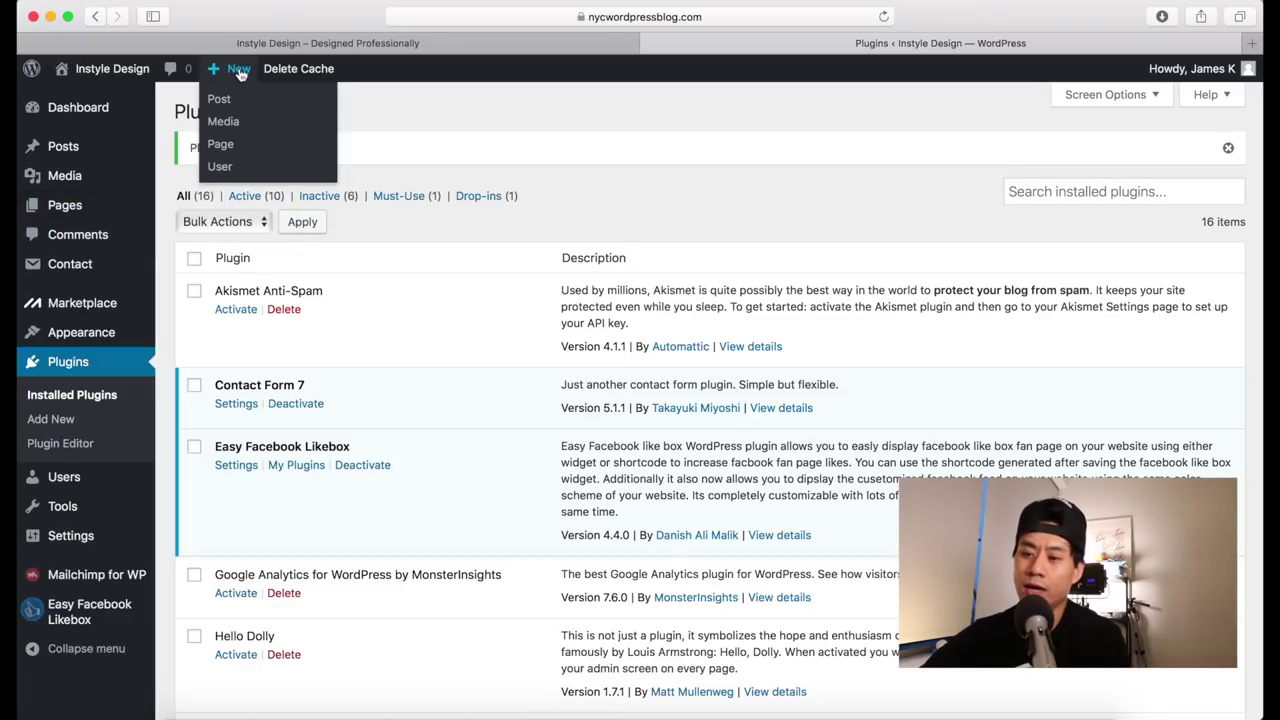
pyautogui.click(222, 145)
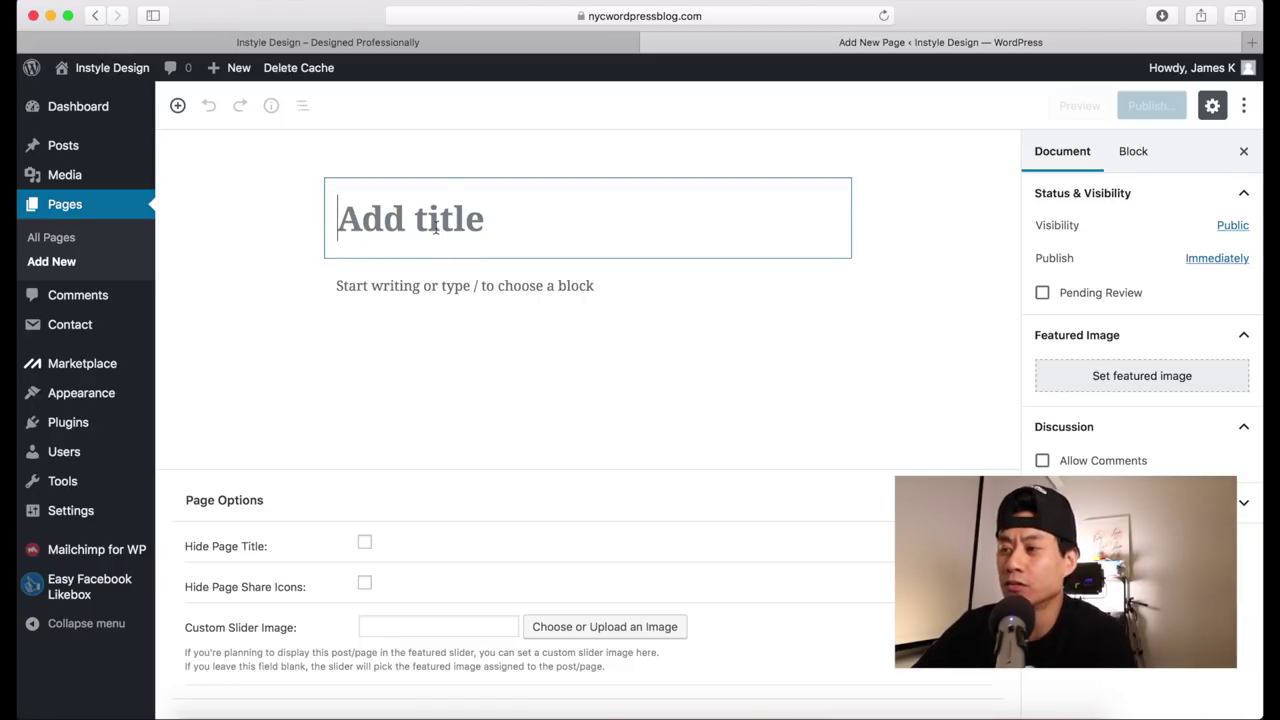
pyautogui.write('Homepagev1')
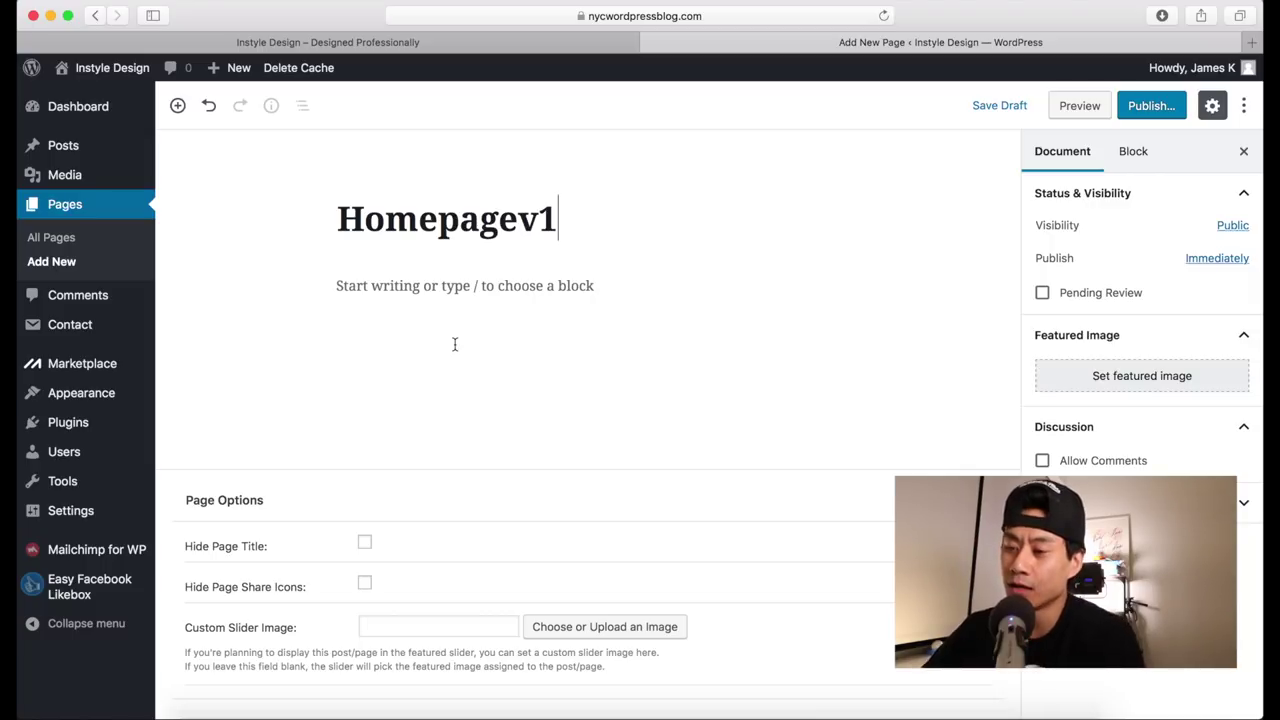
# Step: Write a line of random filler text in the paragraph below the page title and start an empty paragraph under it
pyautogui.moveTo(340, 286)
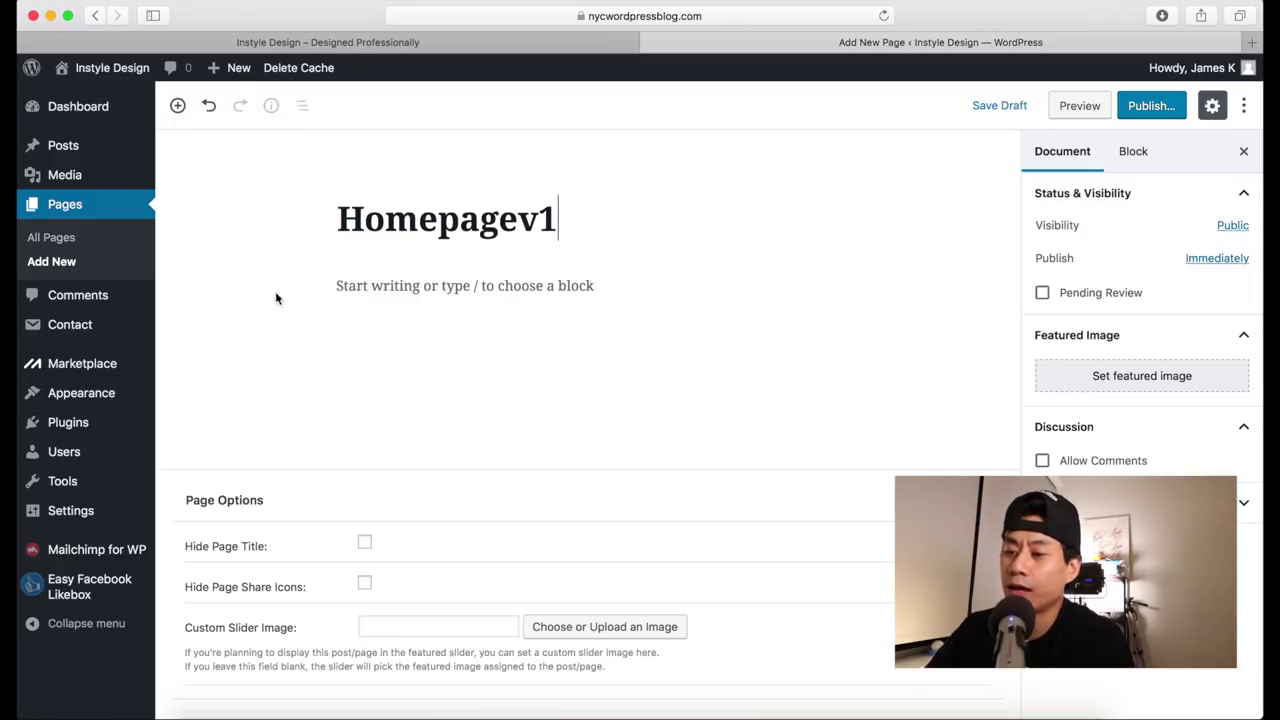
pyautogui.click(363, 288)
pyautogui.write('safdlkaj')
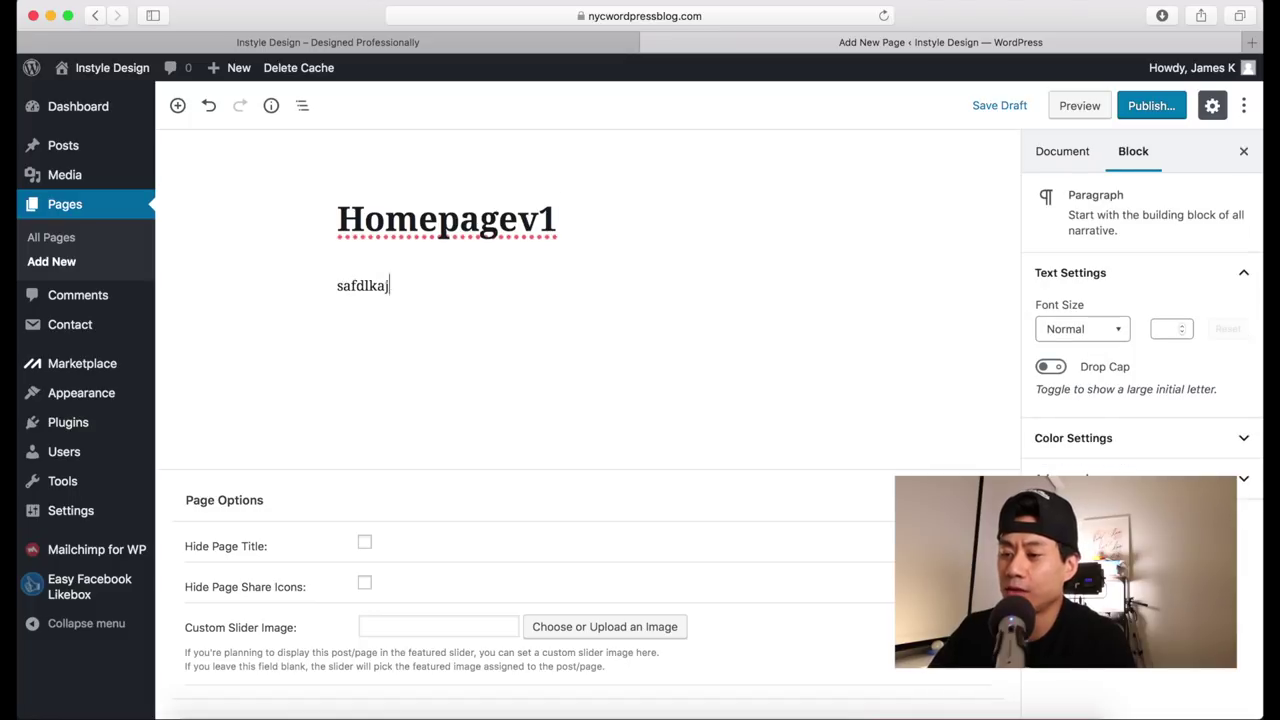
pyautogui.write('sfdlkajsfdlkasjf alskdjfalkfj alsdkfjalsfdkjalsf')
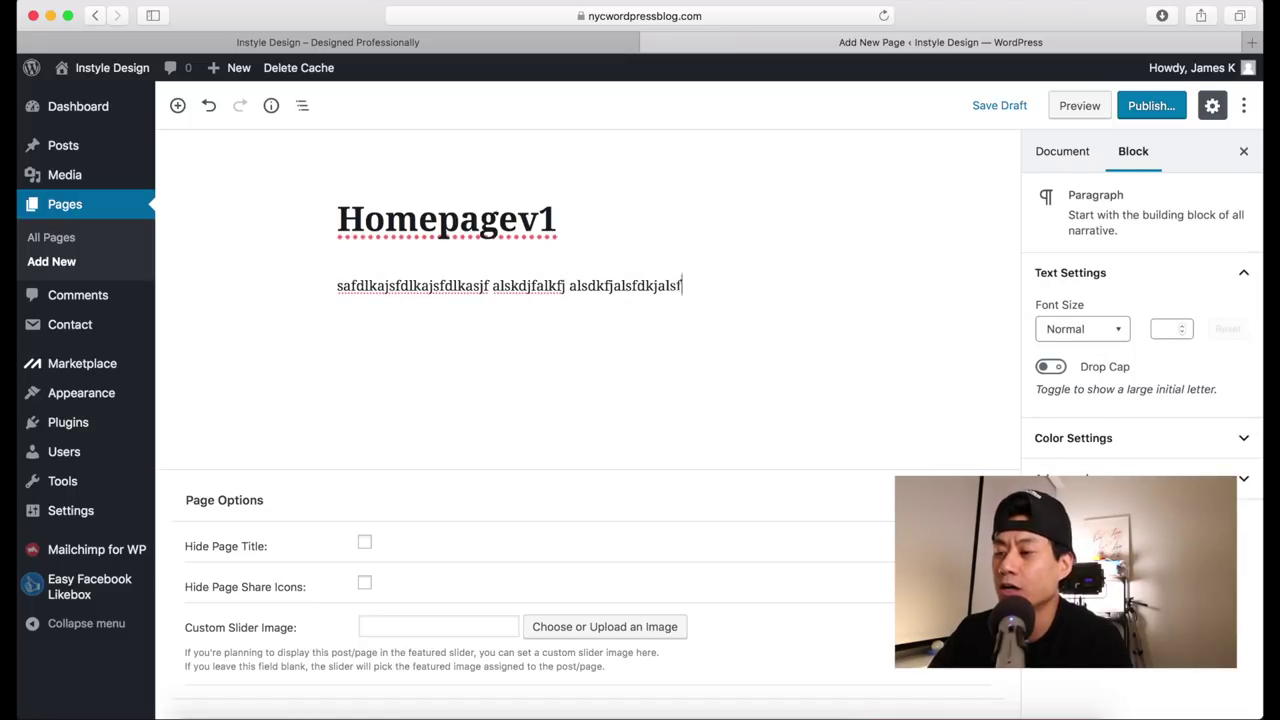
pyautogui.write('dk asldfkjasdfsdfasf')
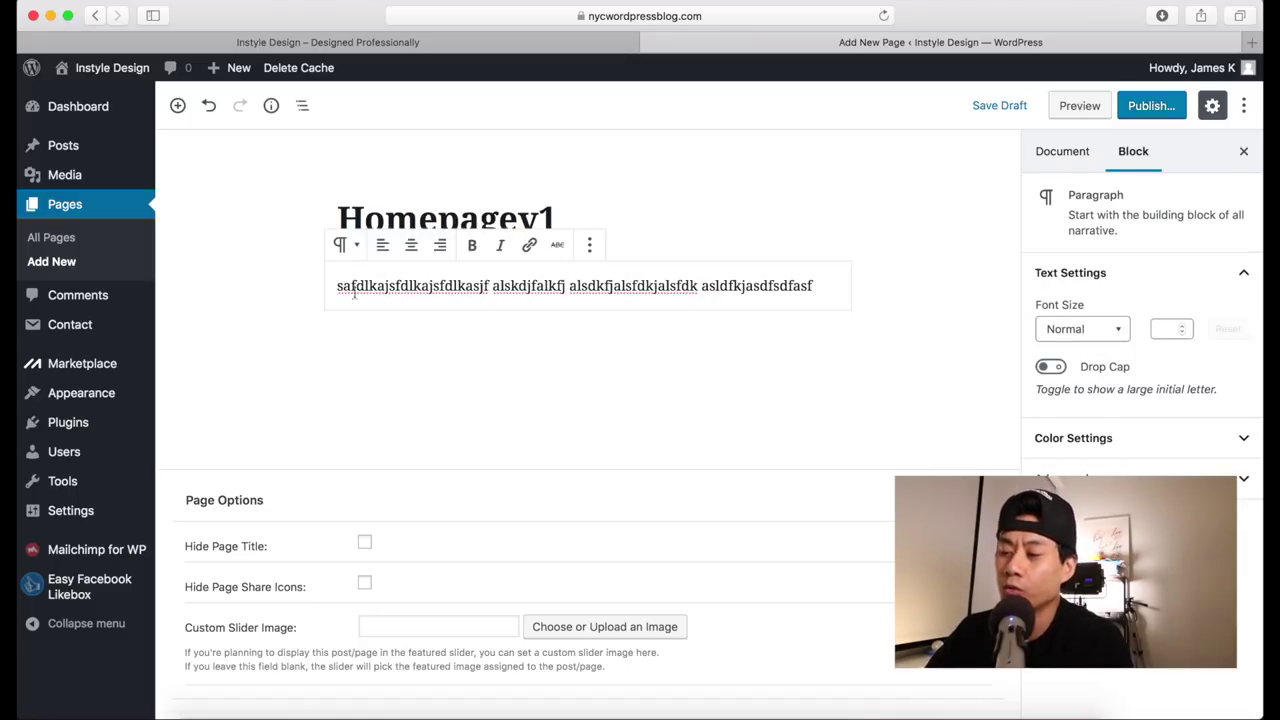
pyautogui.press('Return')
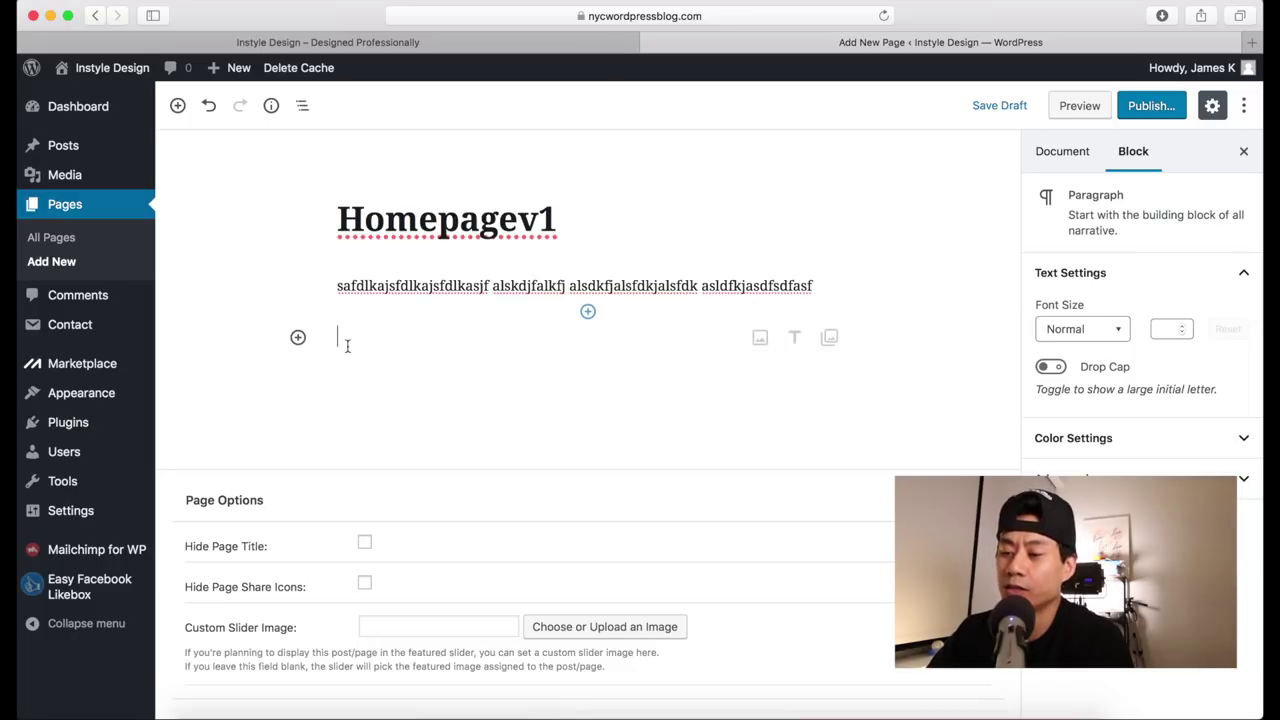
# Step: View the block types offered for the empty paragraph, and remove the filler text block
pyautogui.click(298, 339)
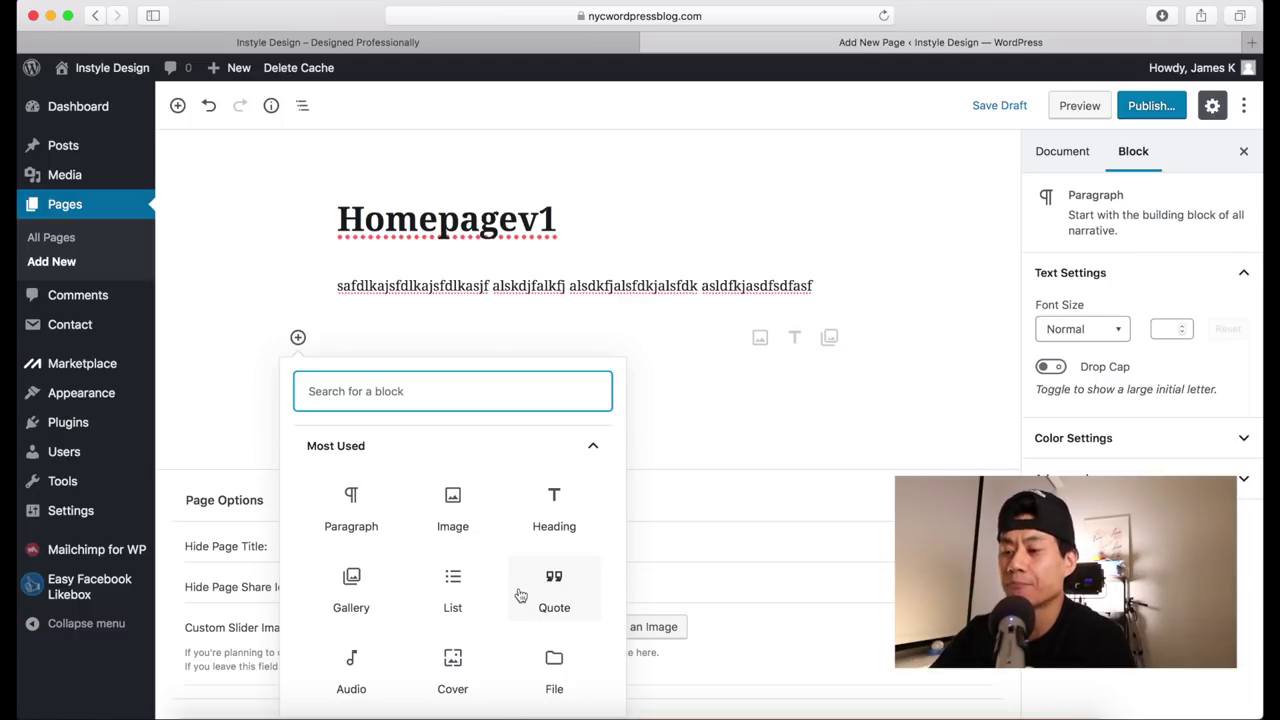
pyautogui.click(528, 288)
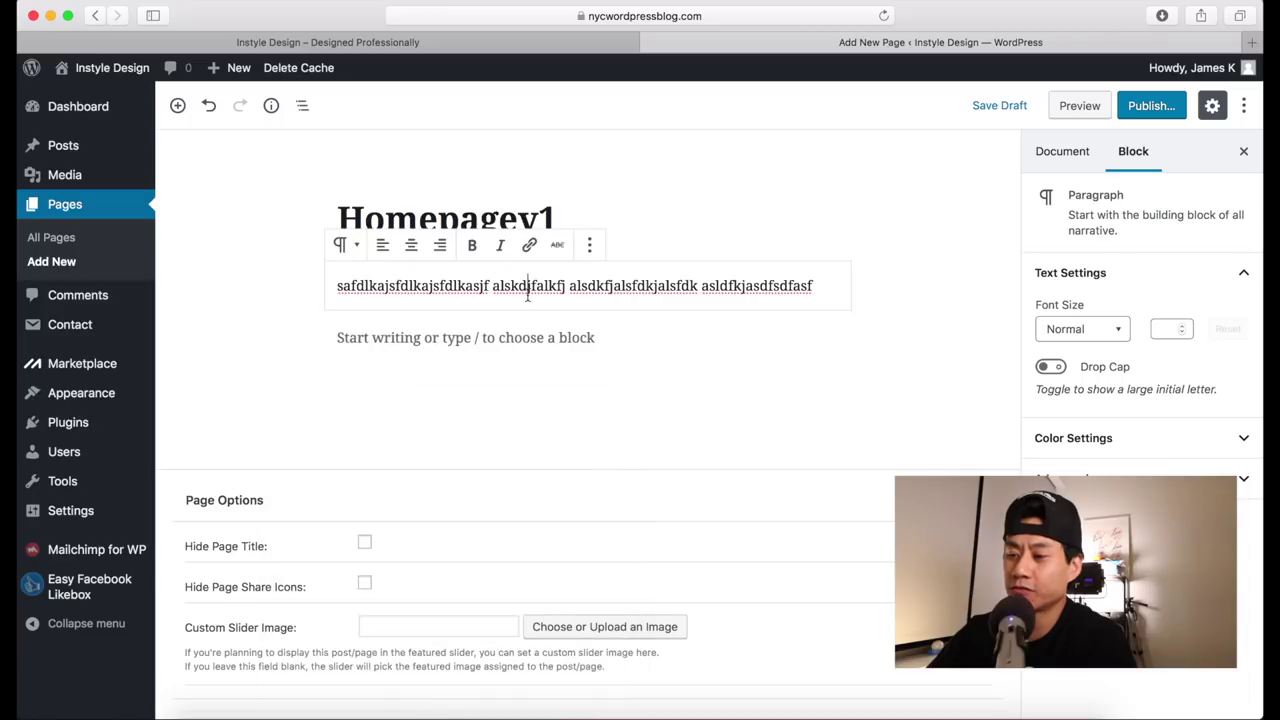
pyautogui.click(590, 247)
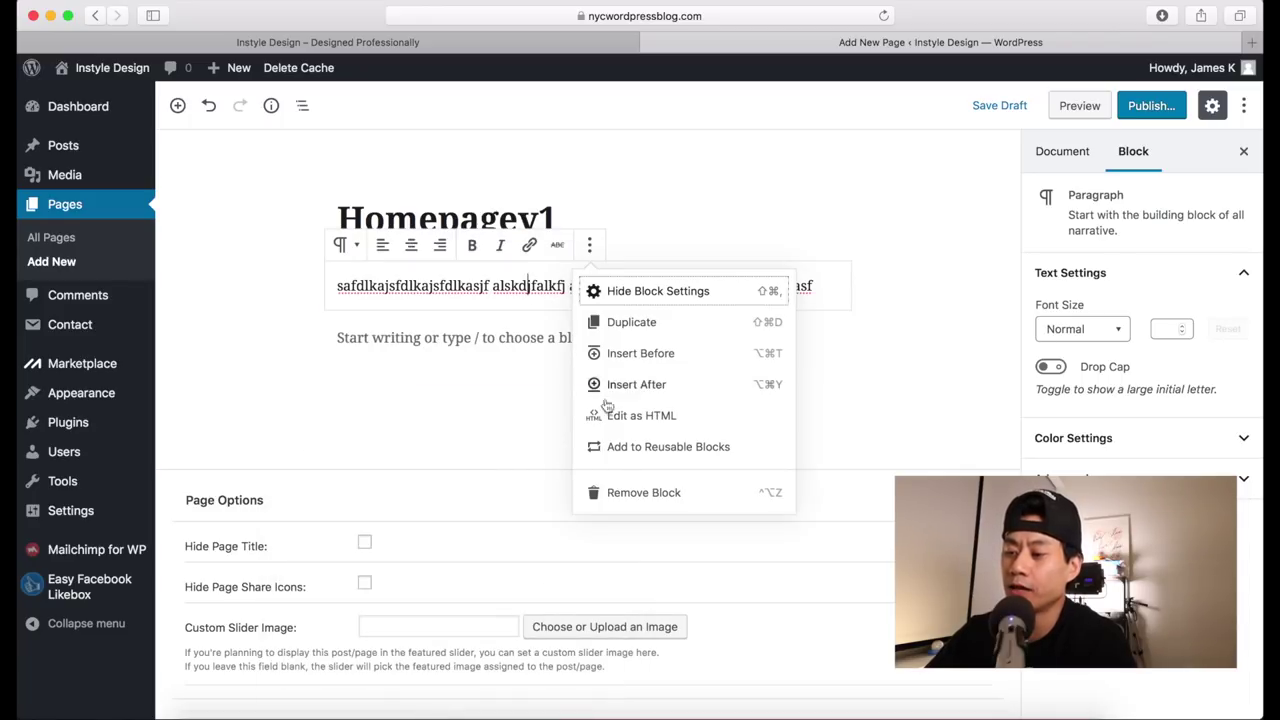
pyautogui.click(617, 500)
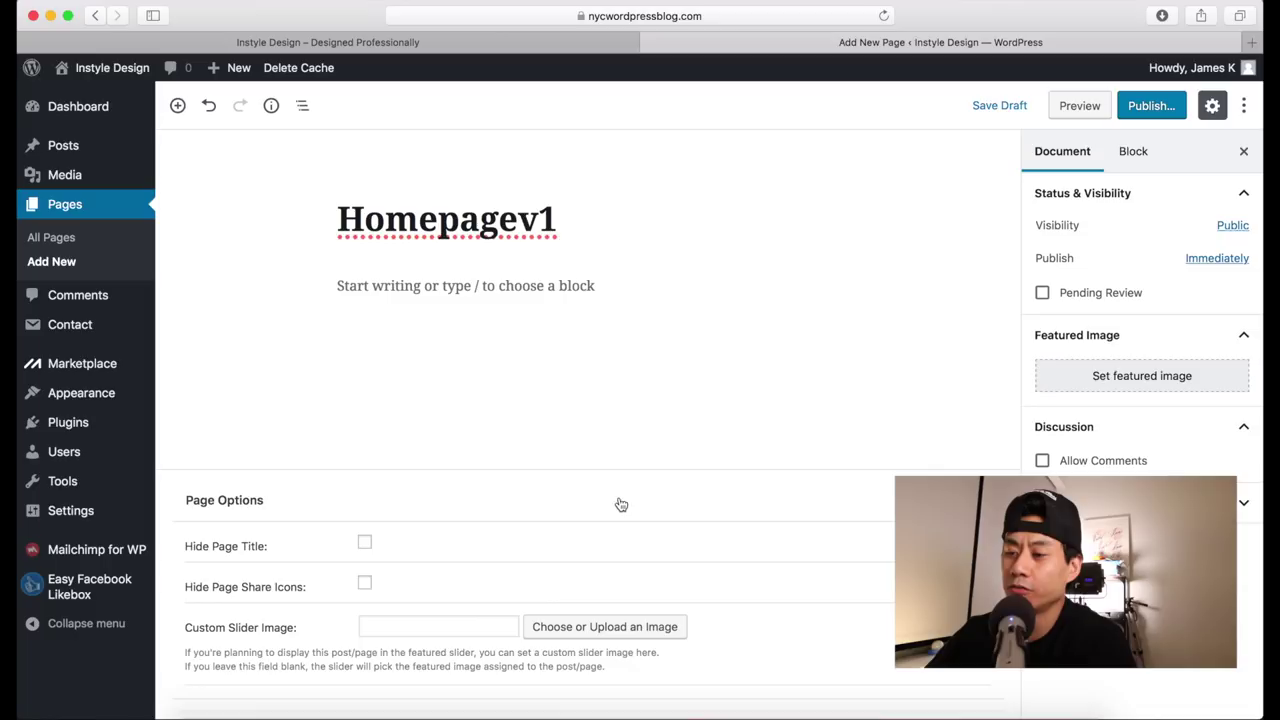
# Step: Insert a Heading block below the page title with the text "Welcome"
pyautogui.click(364, 296)
pyautogui.click(298, 287)
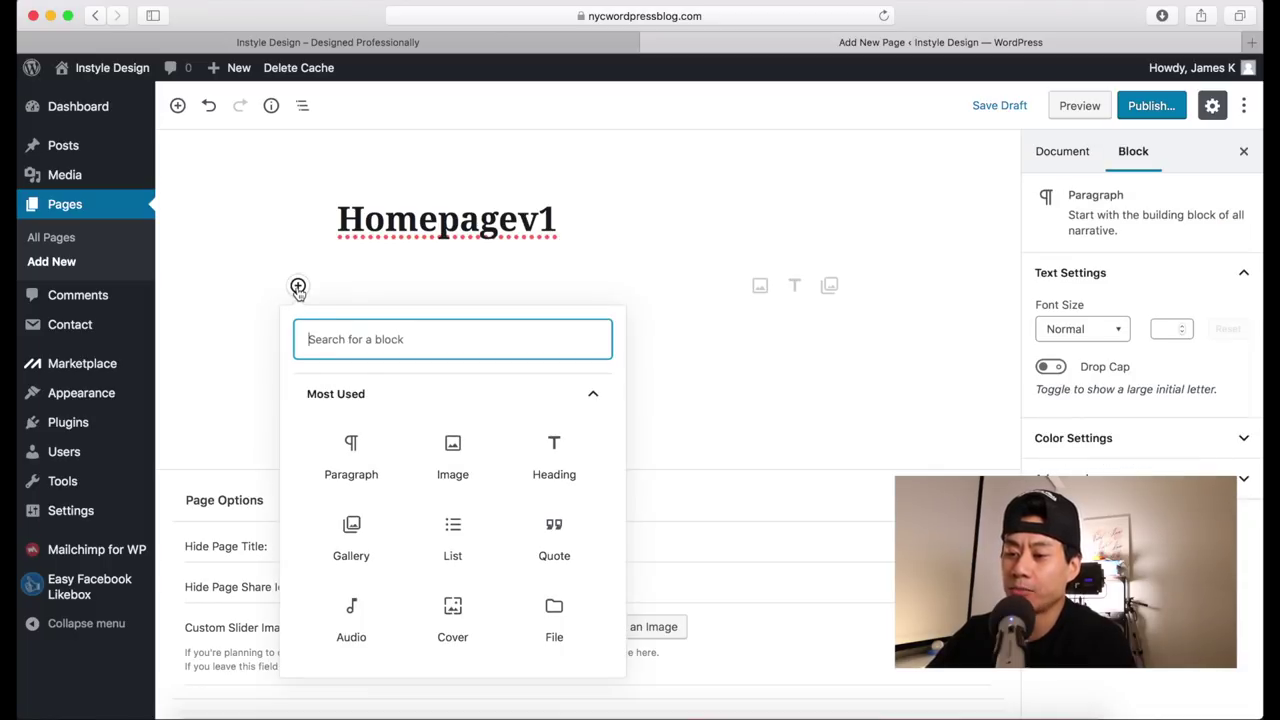
pyautogui.click(555, 446)
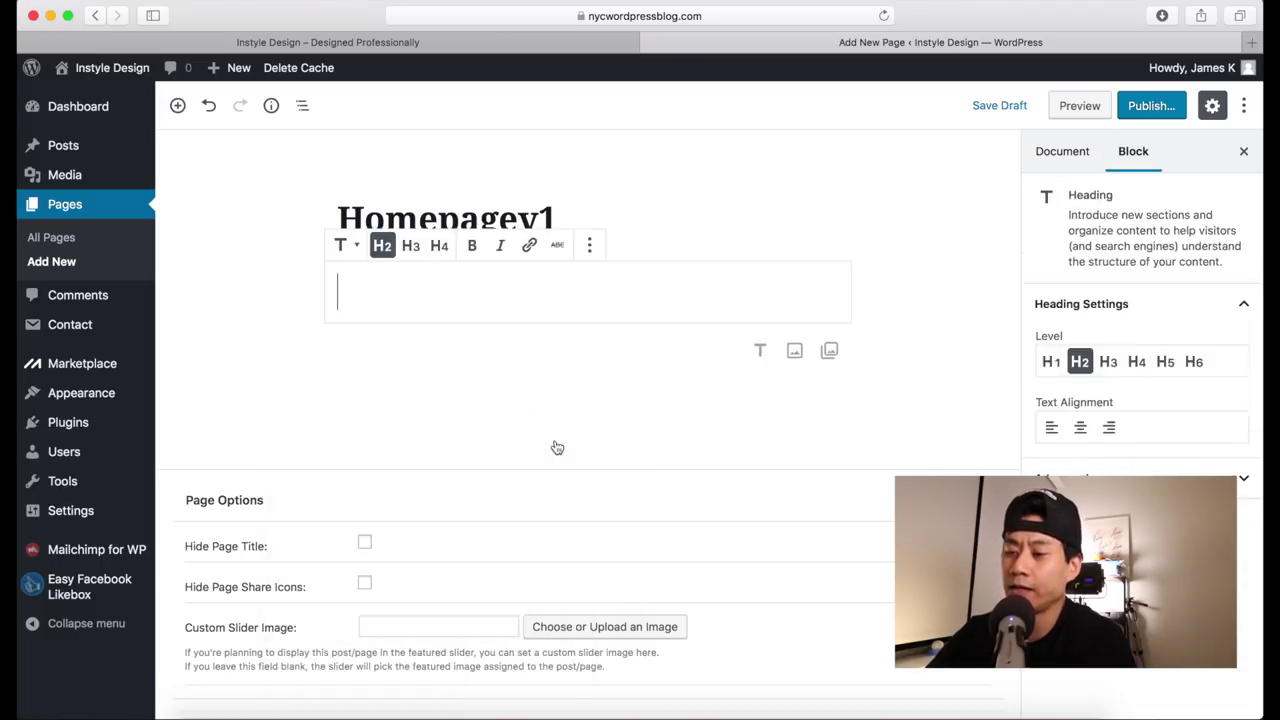
pyautogui.write('Welcome')
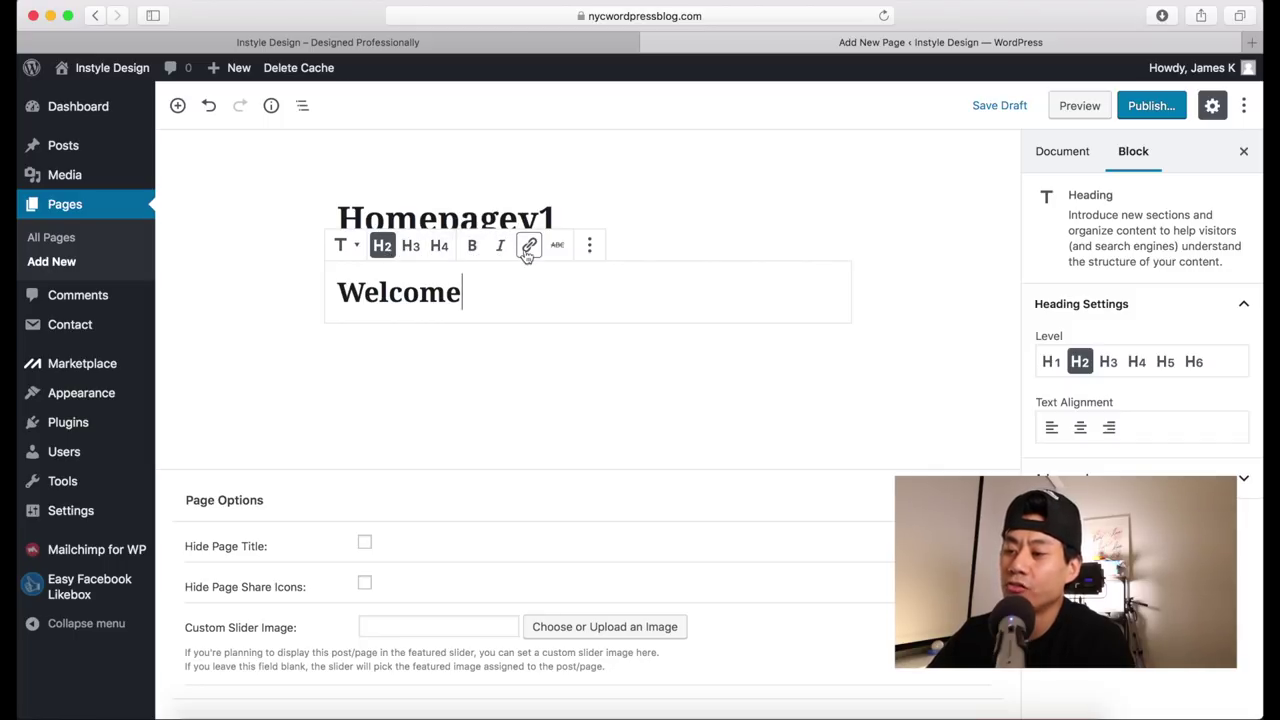
# Step: Look at the additional options of the Welcome heading block, and hide and reshow the settings sidebar
pyautogui.click(589, 250)
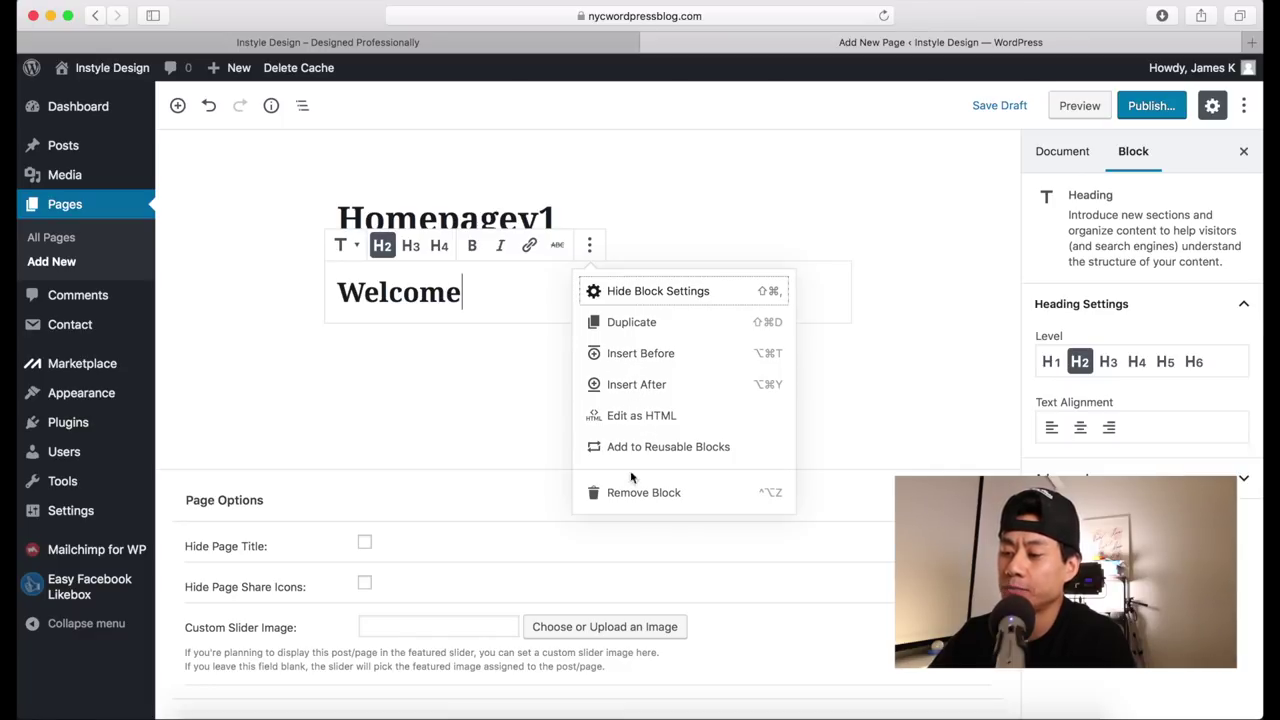
pyautogui.click(506, 301)
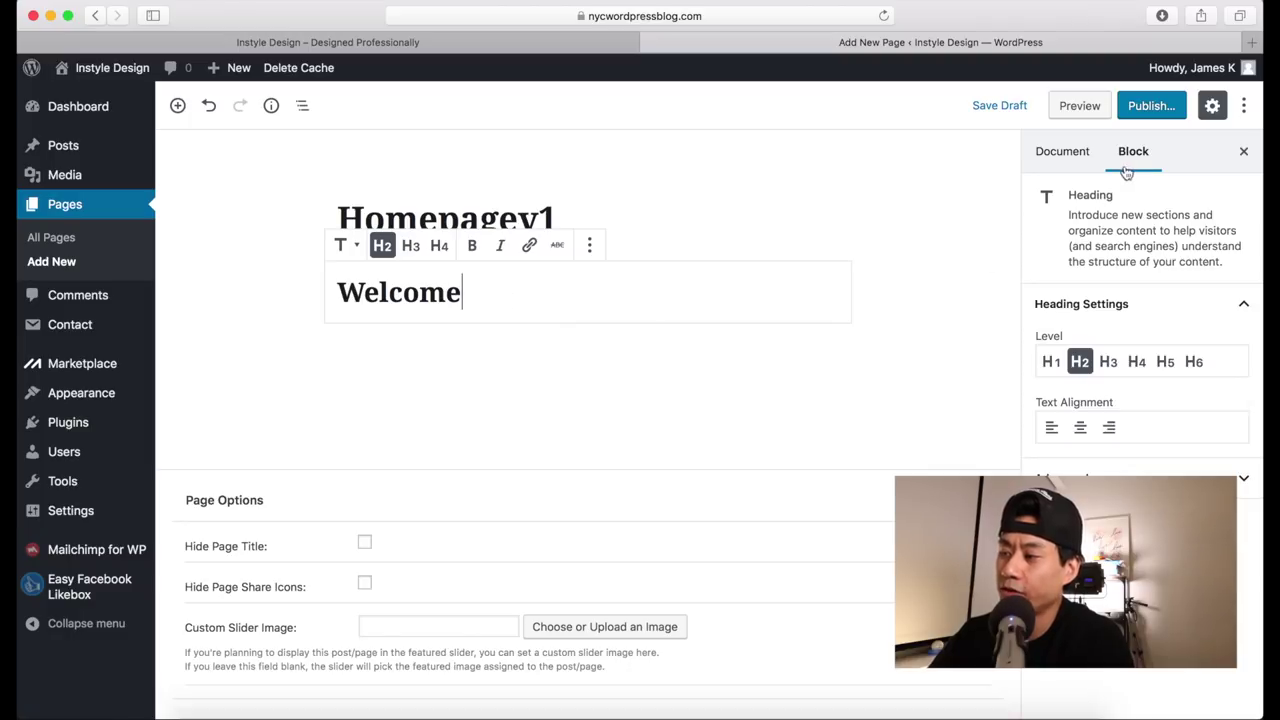
pyautogui.click(1212, 110)
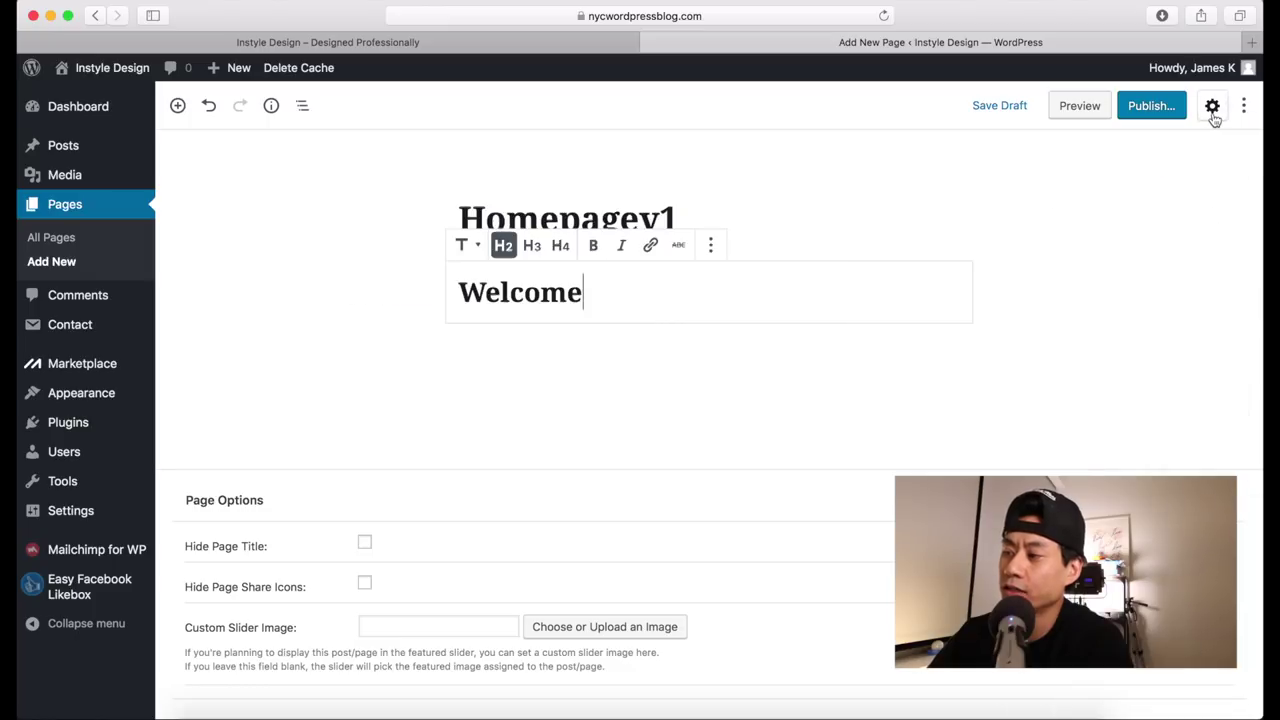
pyautogui.click(1212, 108)
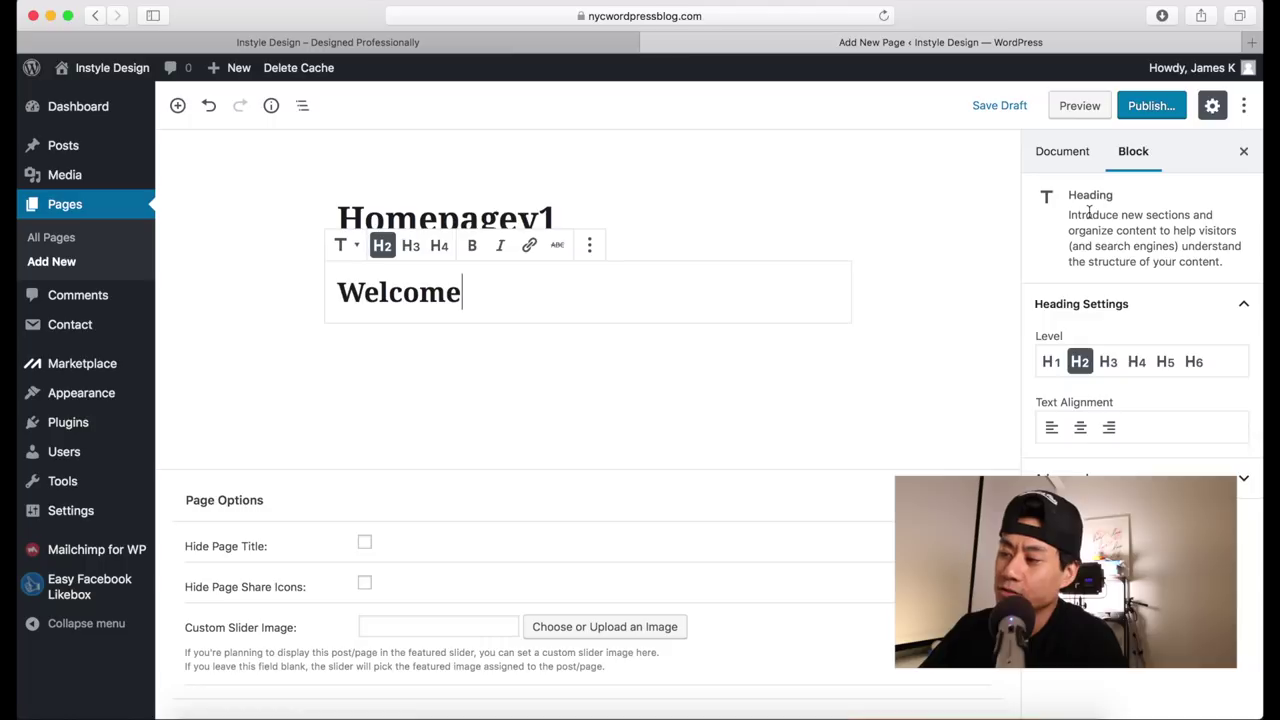
# Step: Try the H4 and H5 levels and the right and center alignments on the Welcome heading, and set it to left-aligned H1
pyautogui.click(1051, 362)
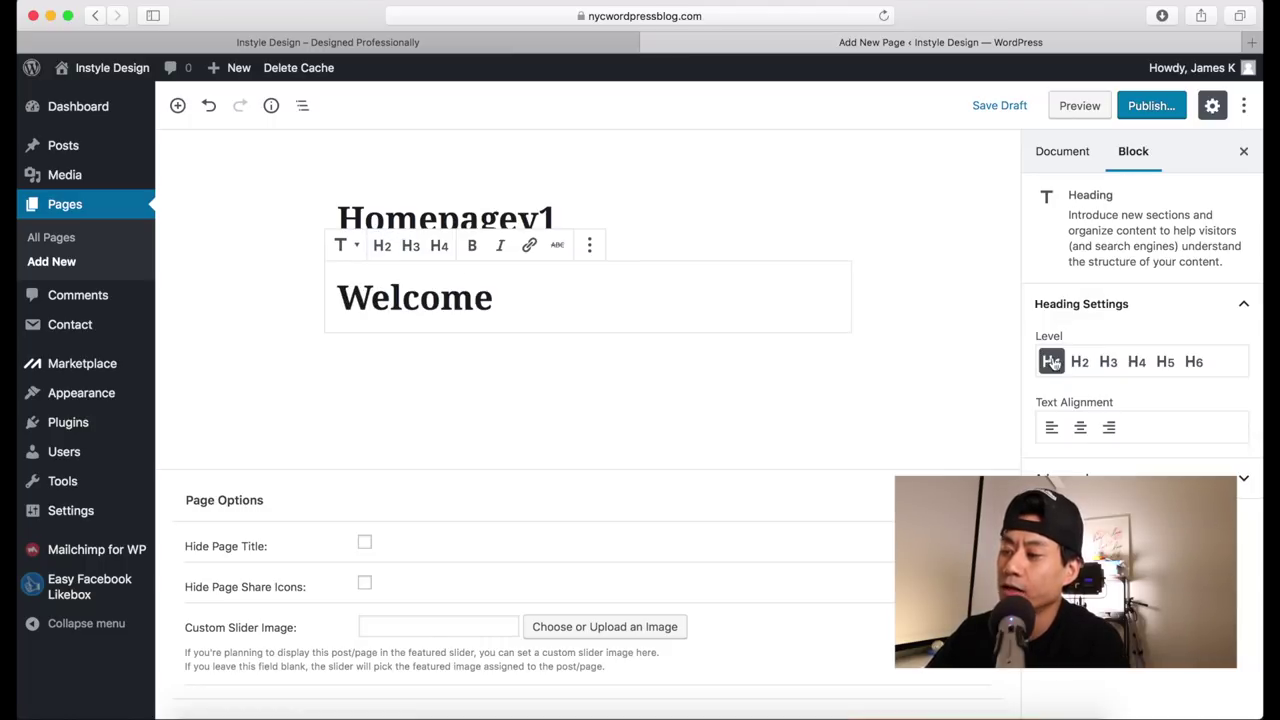
pyautogui.click(1137, 362)
pyautogui.click(1165, 362)
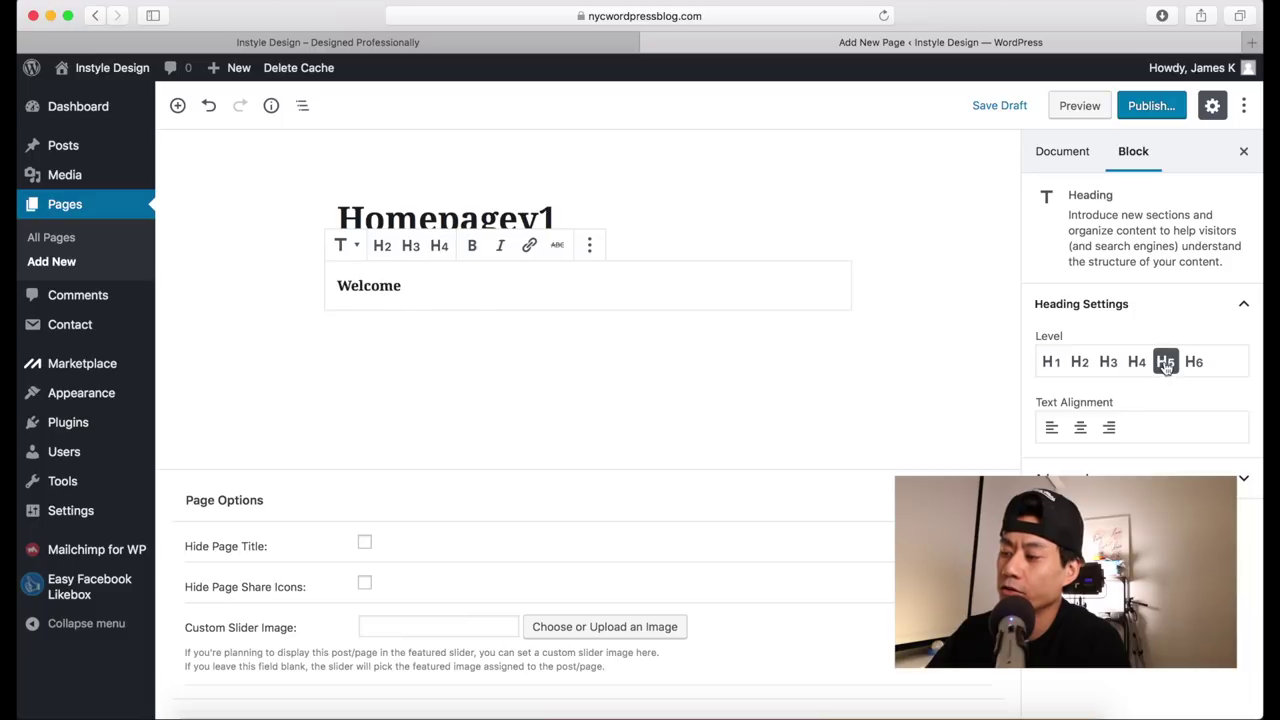
pyautogui.click(1108, 427)
pyautogui.click(1080, 427)
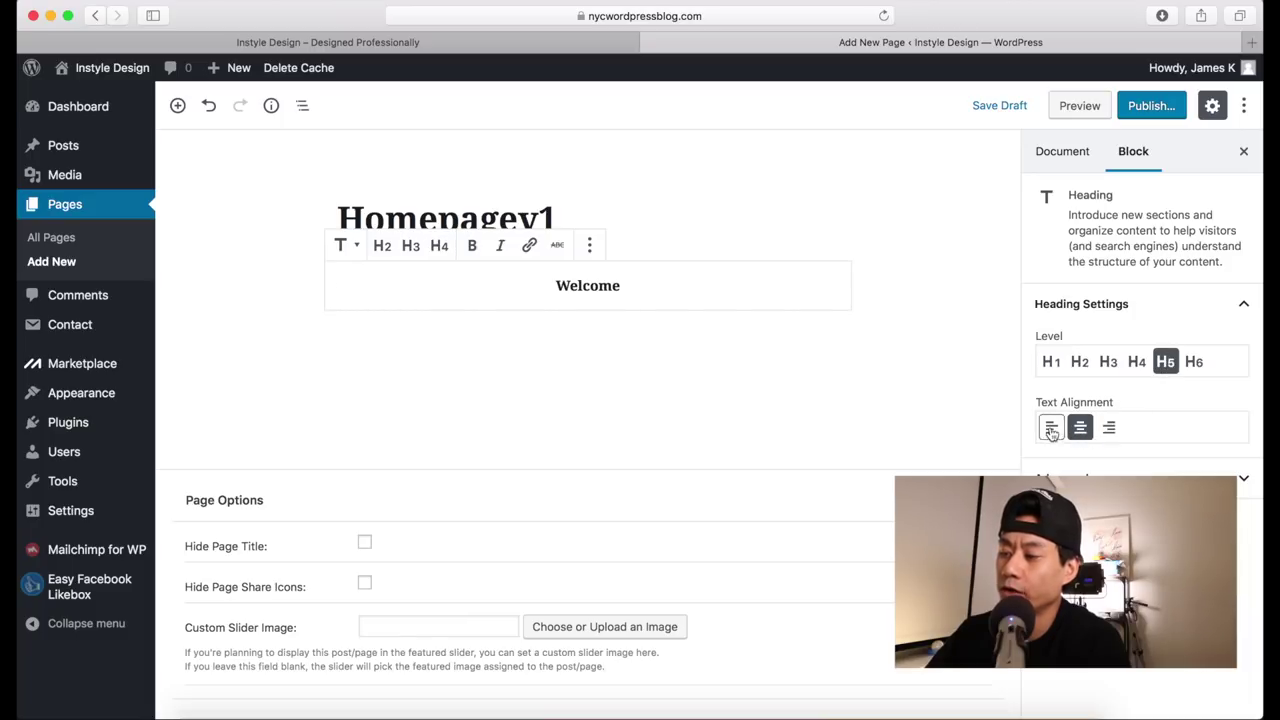
pyautogui.click(1051, 428)
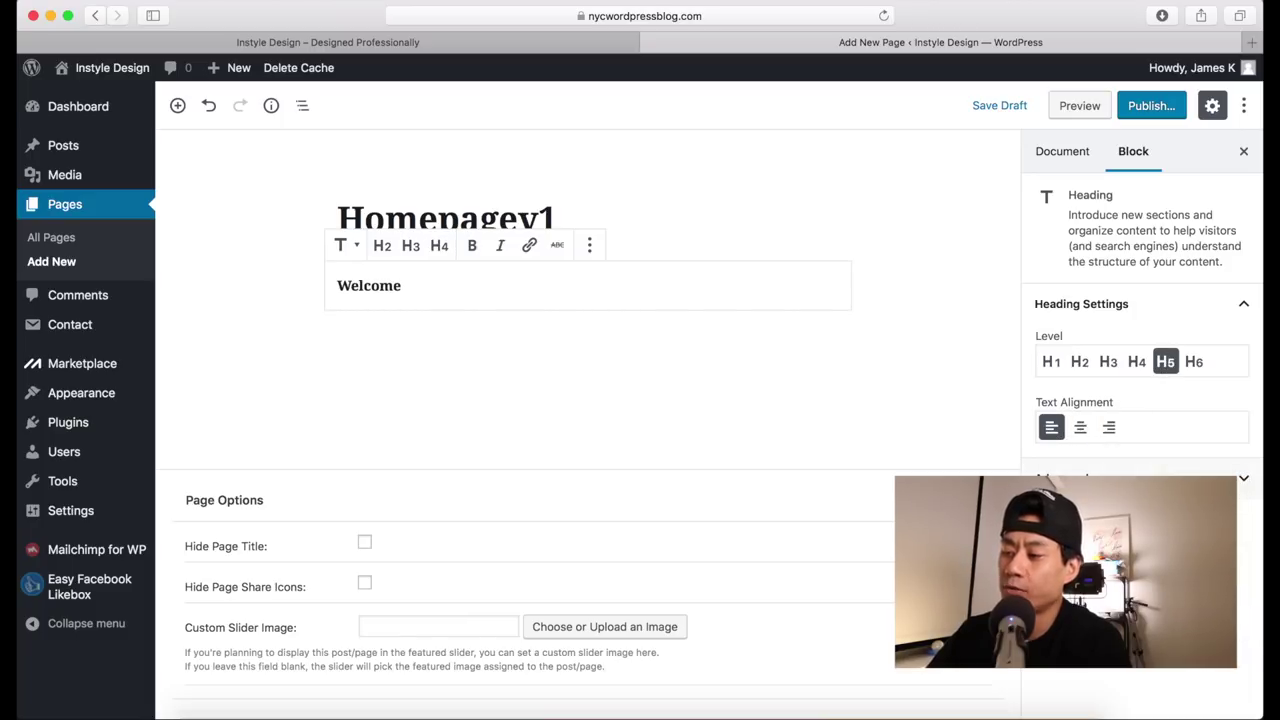
pyautogui.click(1051, 361)
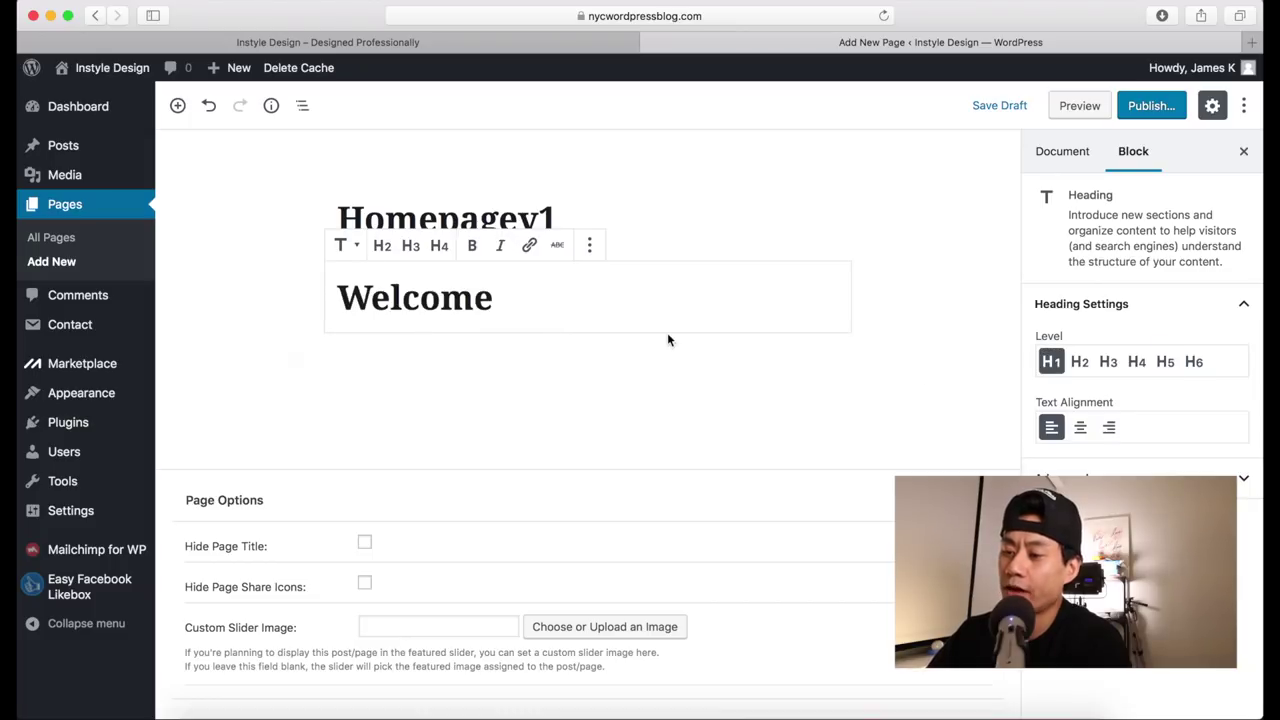
# Step: Insert an Image block below the Welcome heading and fill it with the yellow bicycle picture promobox.jpg from the media library
pyautogui.moveTo(429, 345)
pyautogui.click(297, 360)
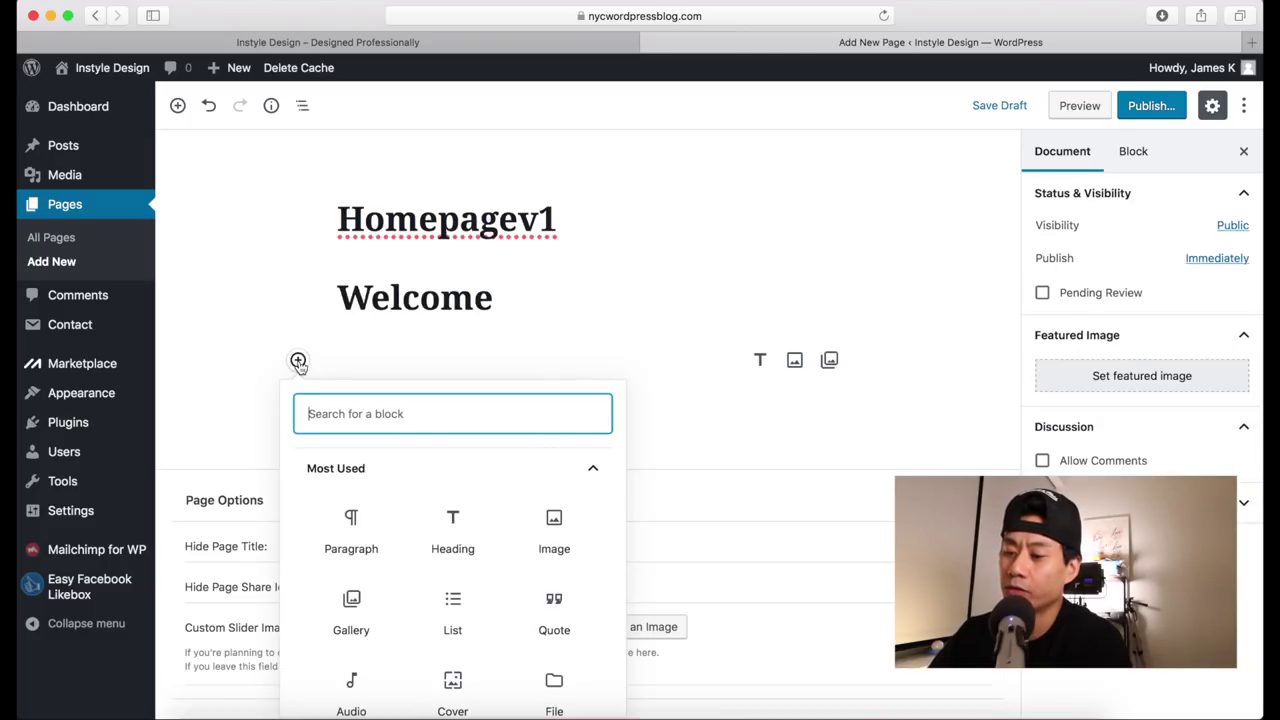
pyautogui.click(553, 530)
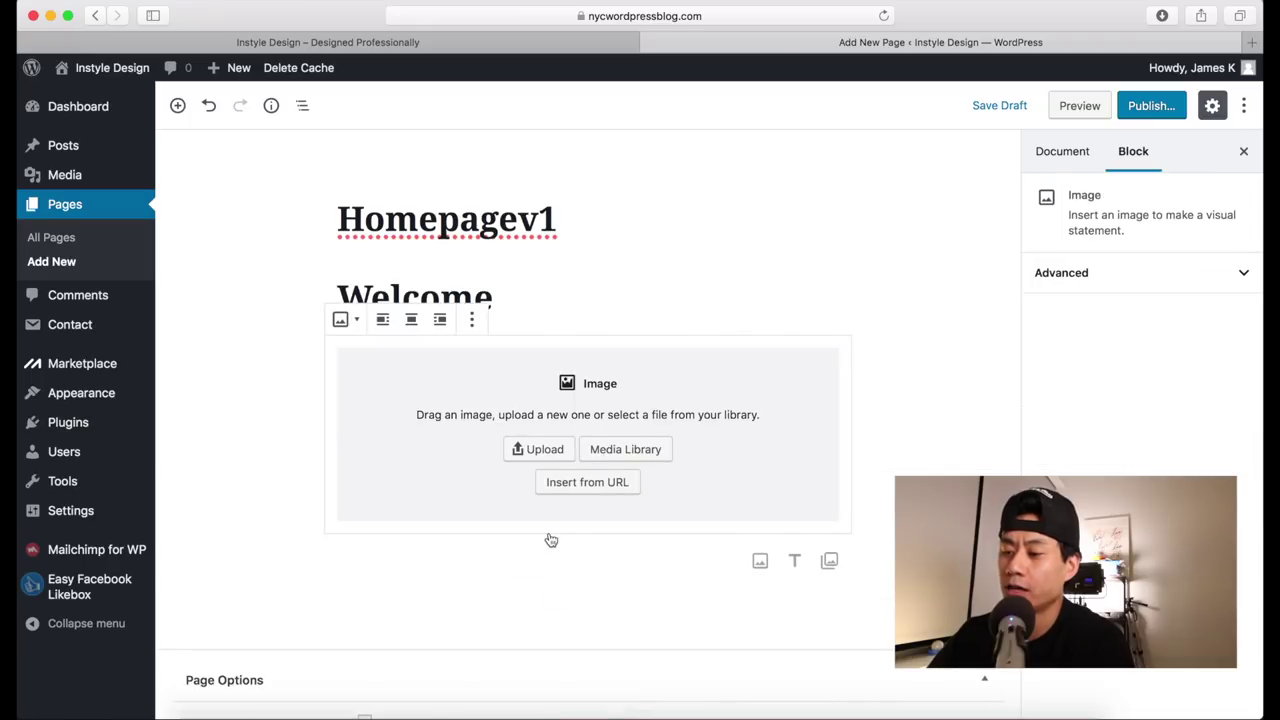
pyautogui.click(537, 456)
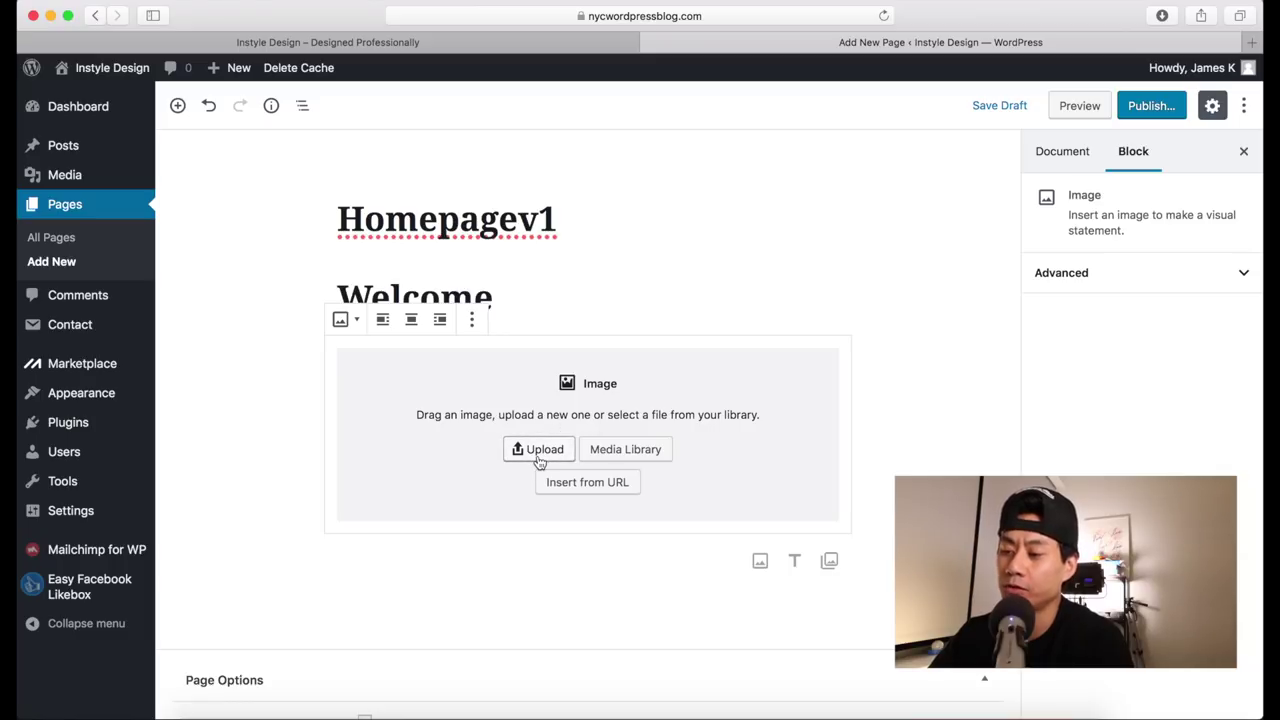
pyautogui.click(623, 455)
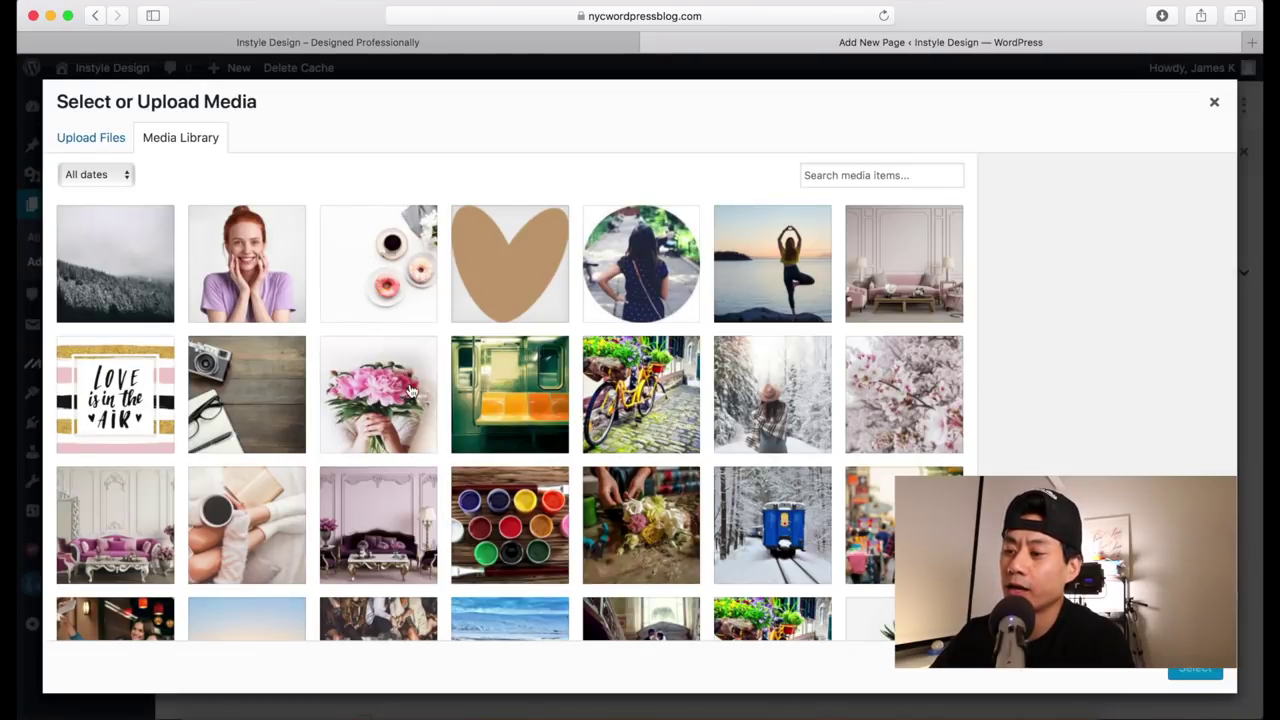
pyautogui.click(632, 408)
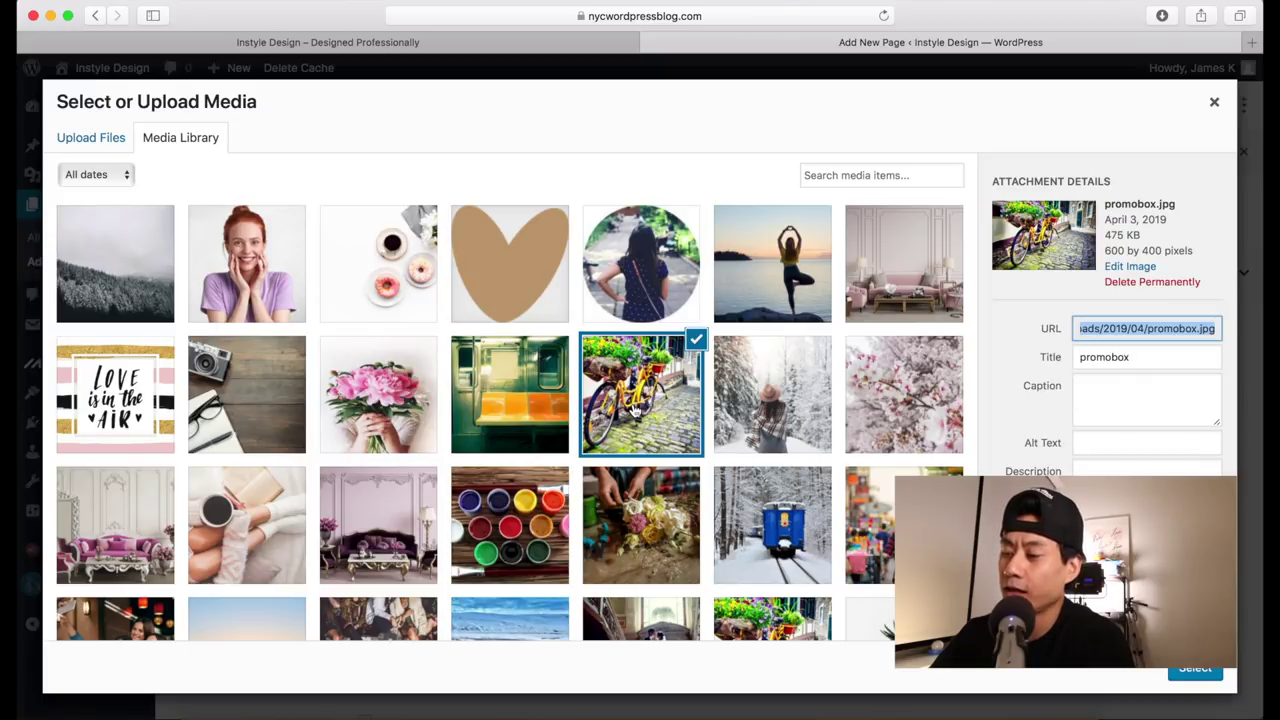
pyautogui.click(1189, 674)
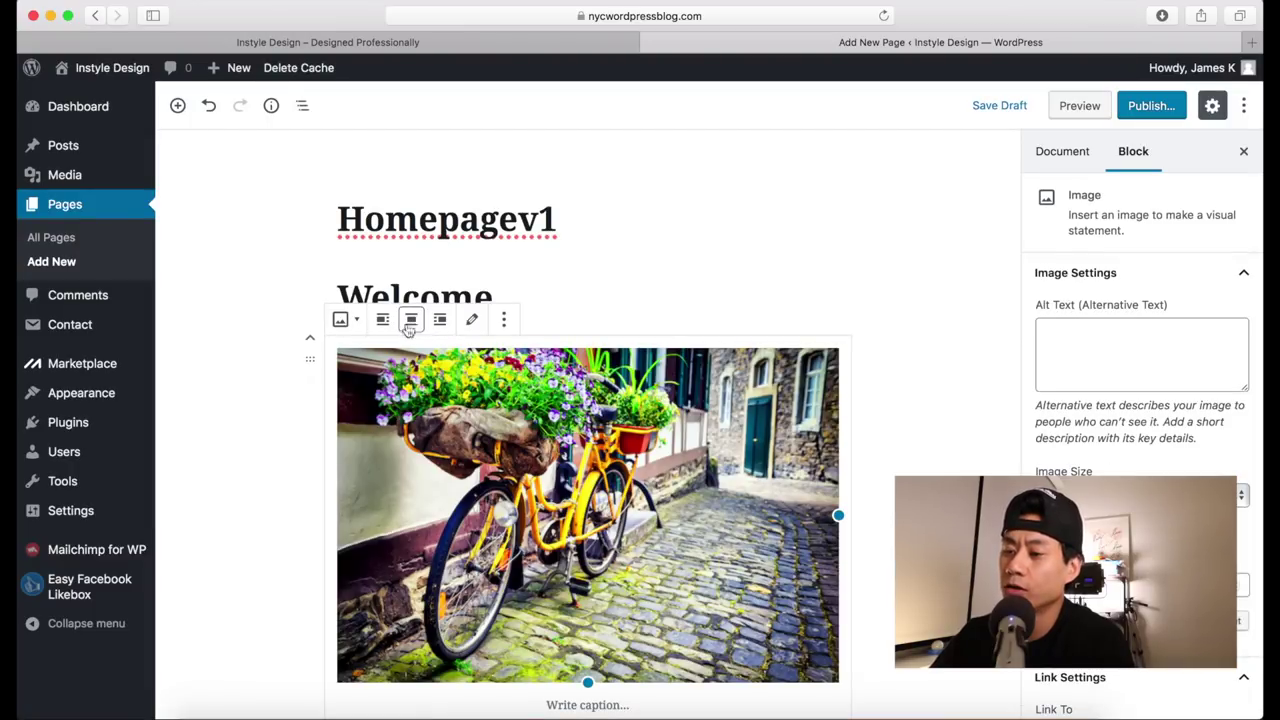
# Step: Try right alignment on the bicycle image, center it, and shrink it slightly
pyautogui.click(439, 320)
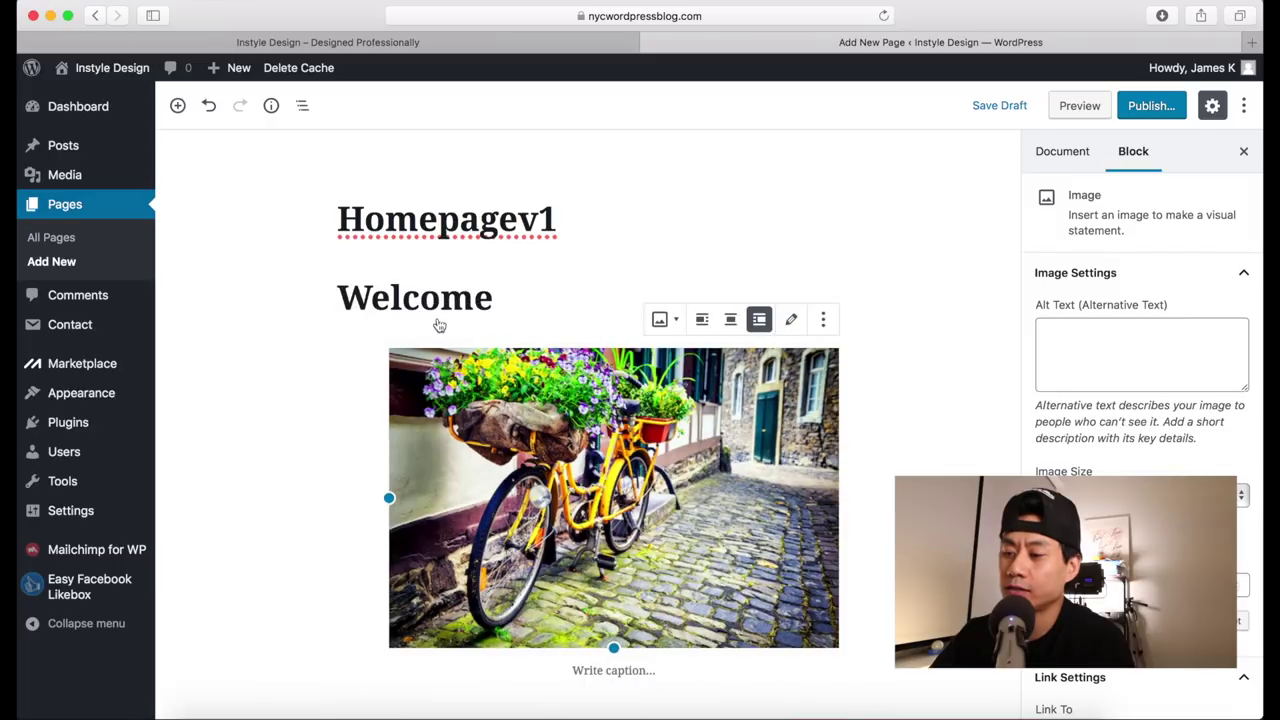
pyautogui.click(731, 320)
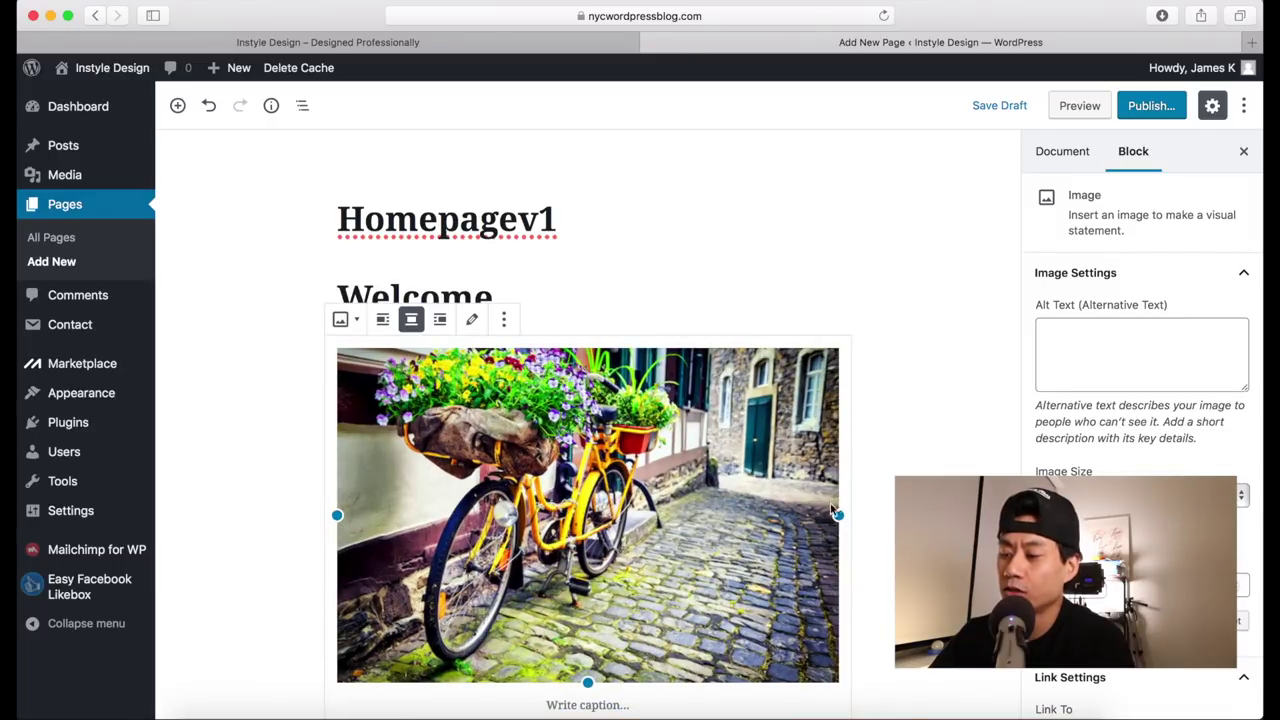
pyautogui.moveTo(836, 514); pyautogui.dragTo(797, 503)
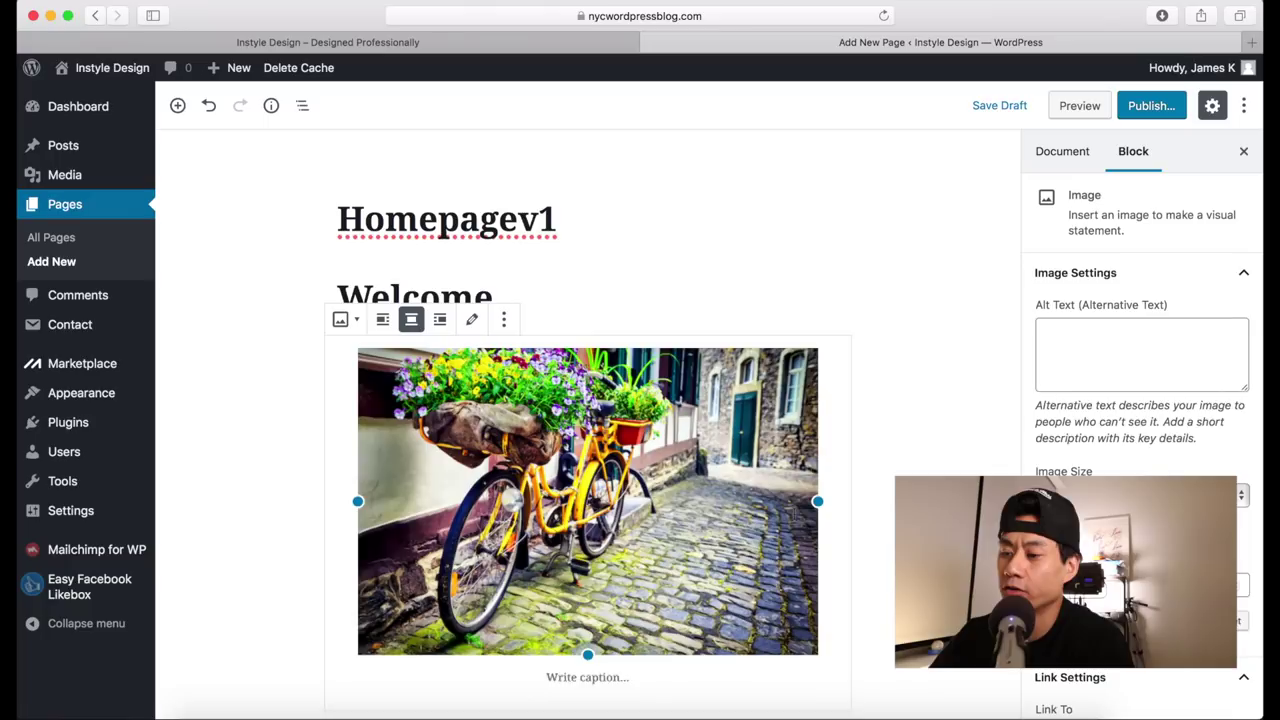
pyautogui.click(502, 322)
pyautogui.click(502, 322)
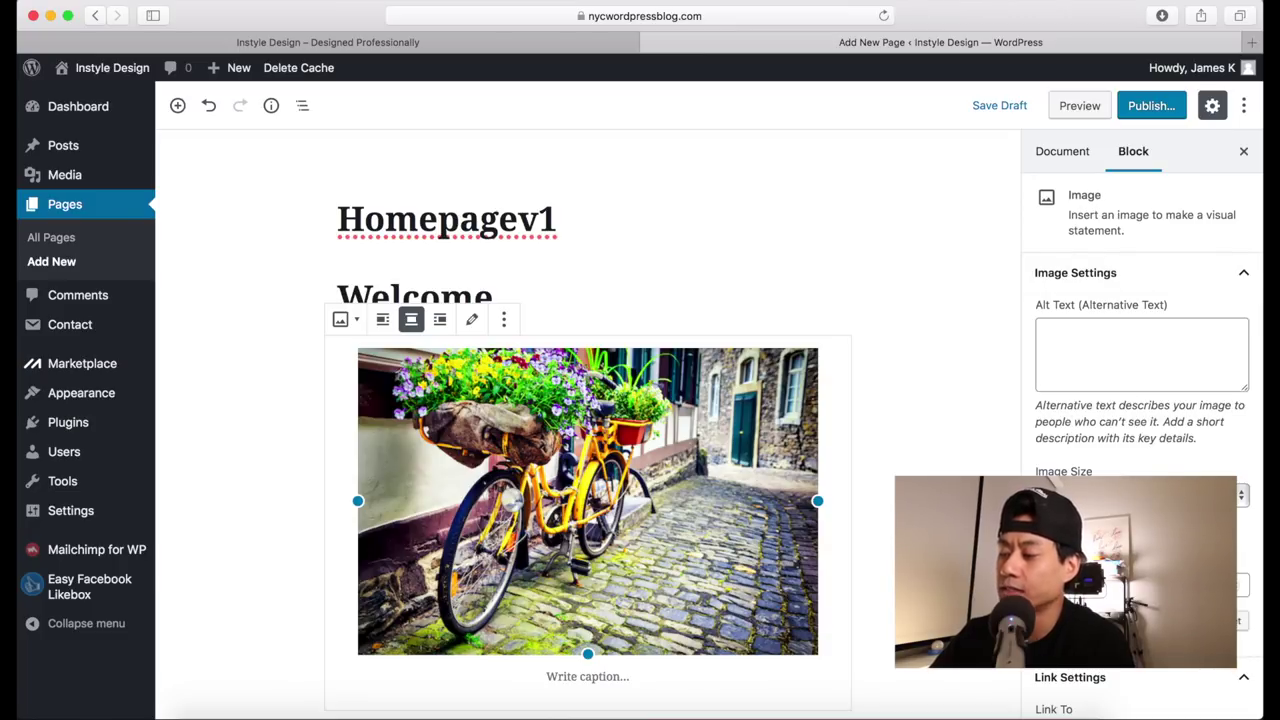
# Step: Look at the bicycle image's size and link settings, including the available Link To targets
pyautogui.scroll(-2, 1140, 420)
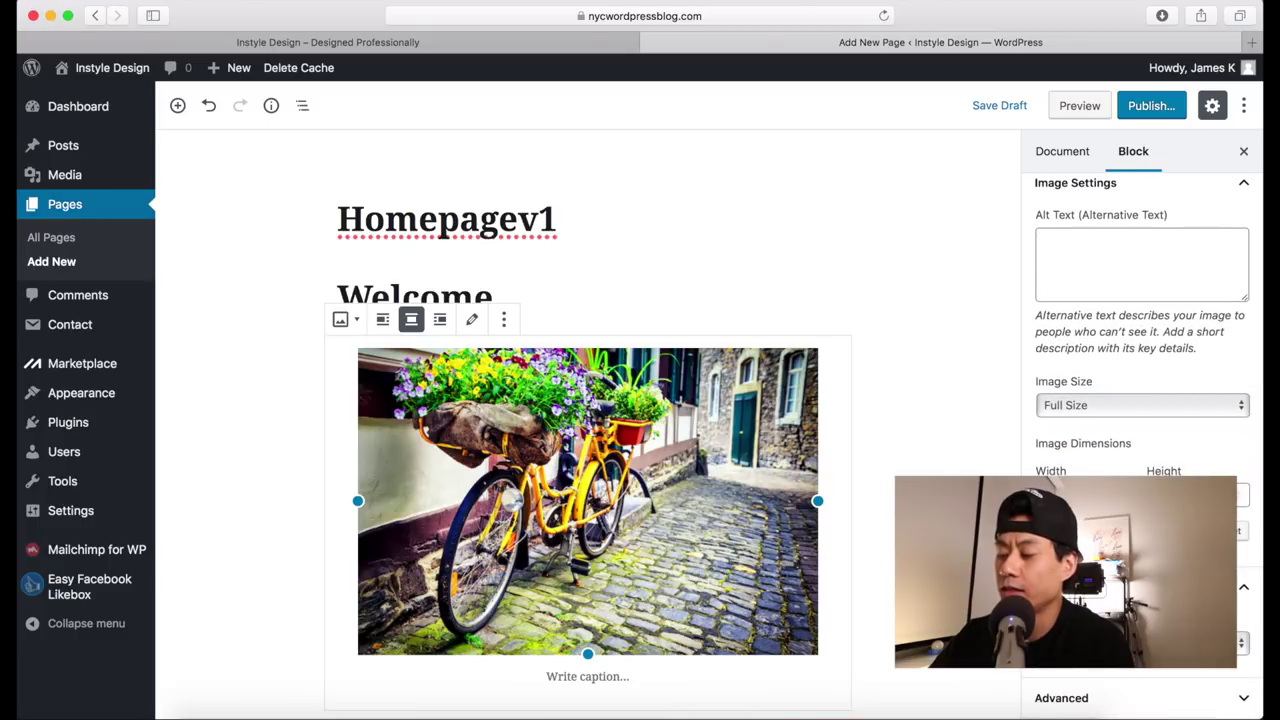
pyautogui.click(1240, 643)
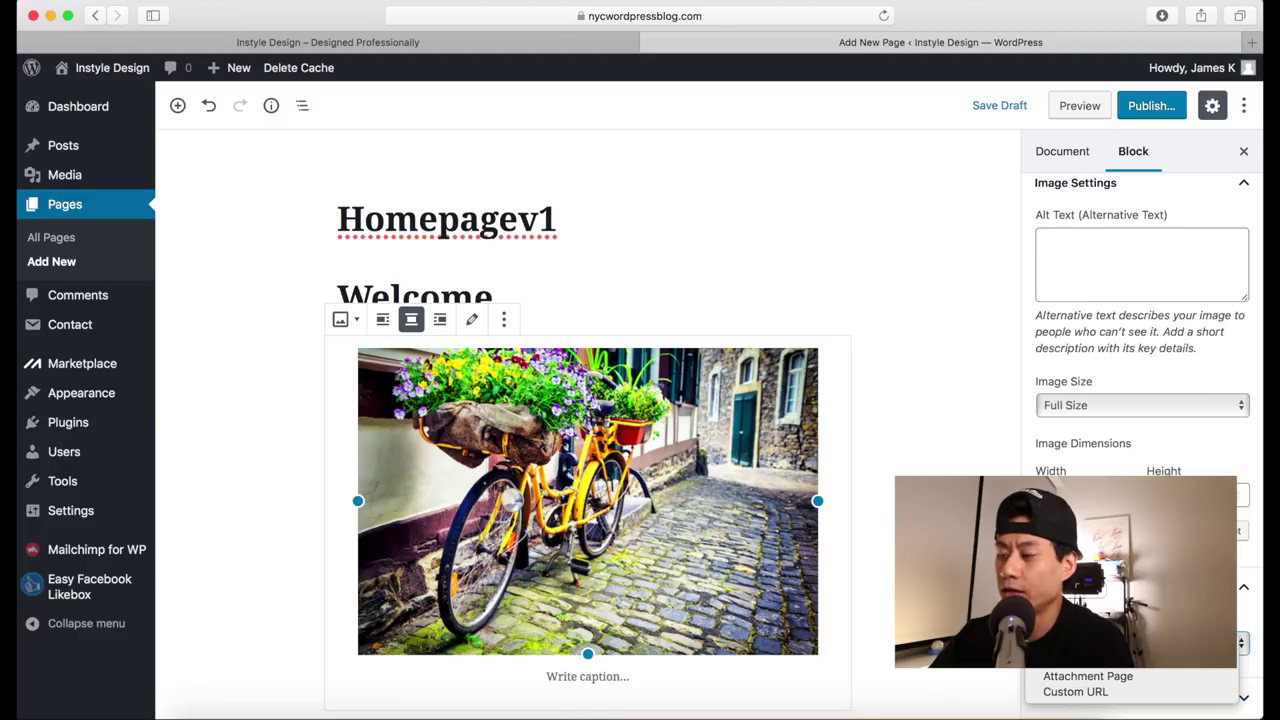
pyautogui.click(1080, 660)
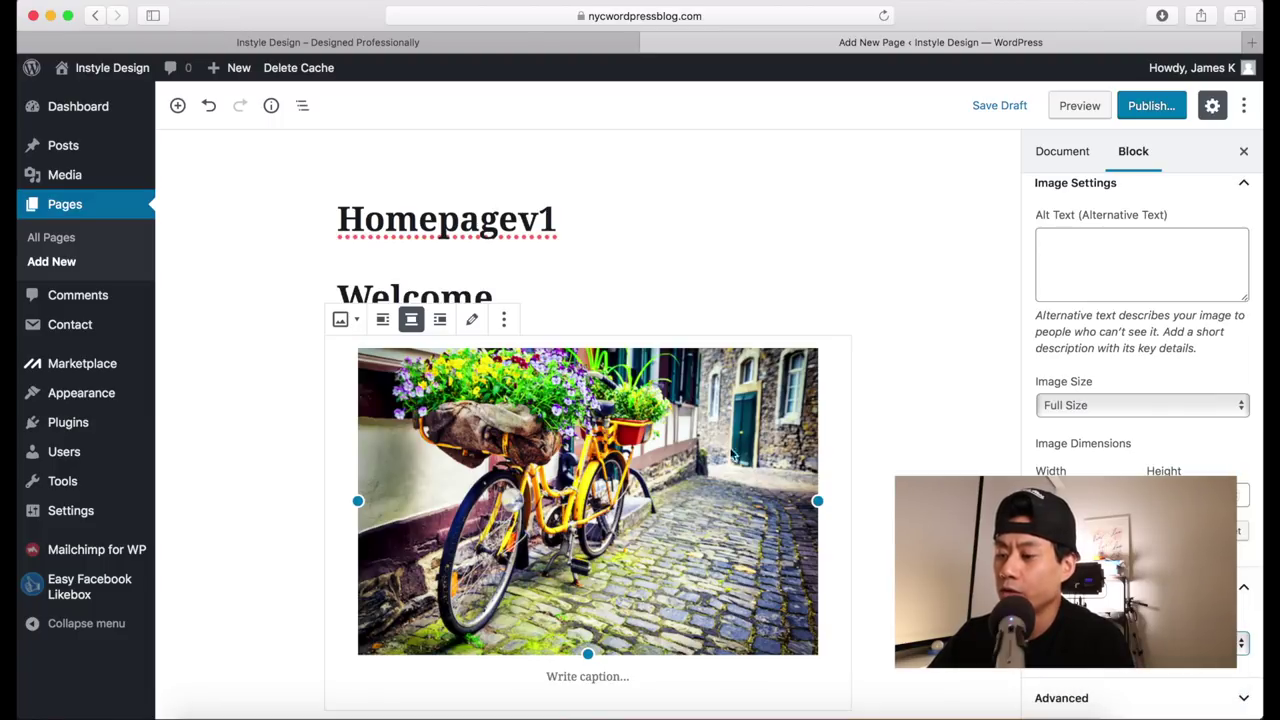
# Step: Add a paragraph below the bicycle image reading "asdfljaksf;jasfdkj laskjdflaksjfdl;askfdj l alskdfjalfdsk lalsdkfaldskfasdf"
pyautogui.scroll(-5, 733, 455)
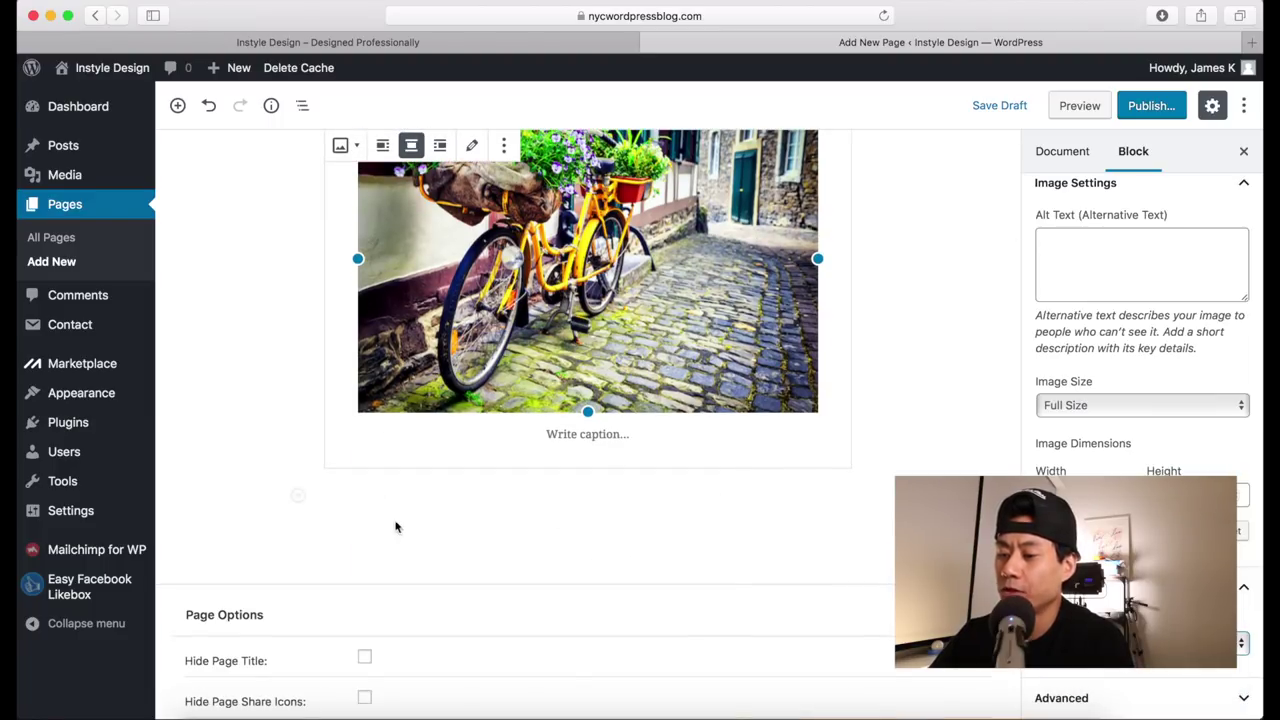
pyautogui.click(376, 497)
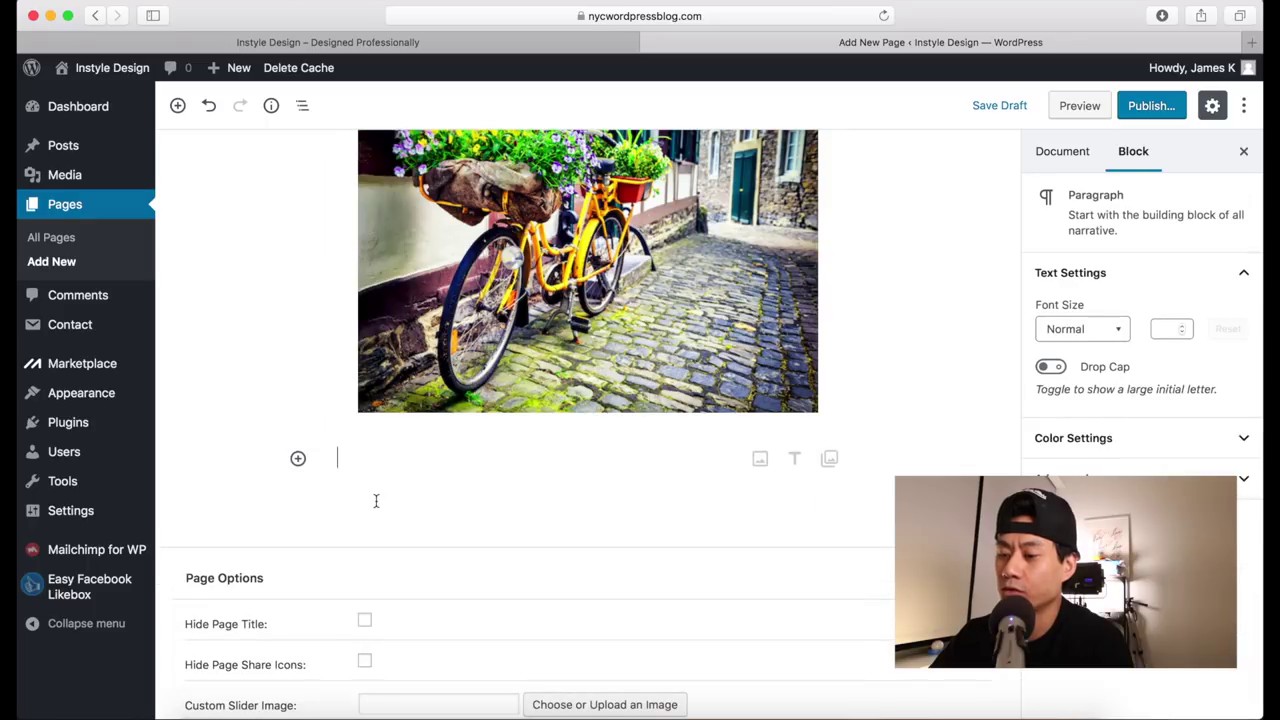
pyautogui.click(297, 458)
pyautogui.click(359, 221)
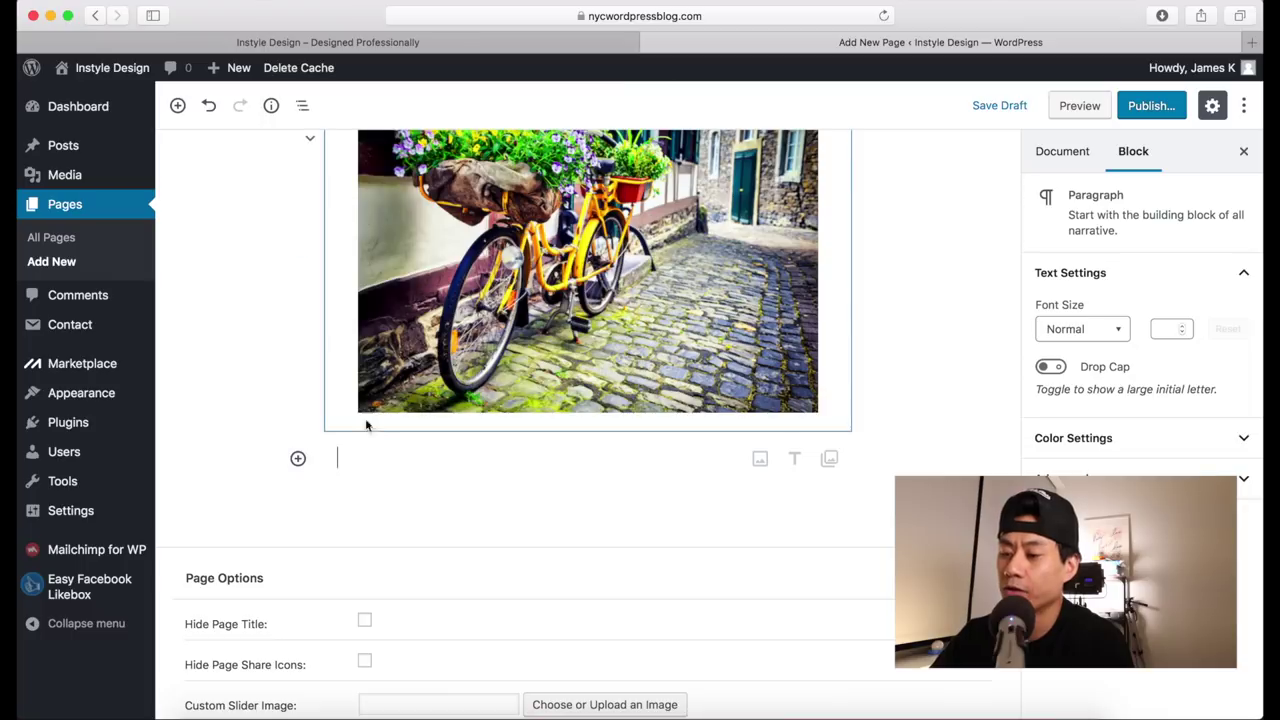
pyautogui.write('asdfljaksf;jasfdkj laskjdflaksjfdl;askfdj ')
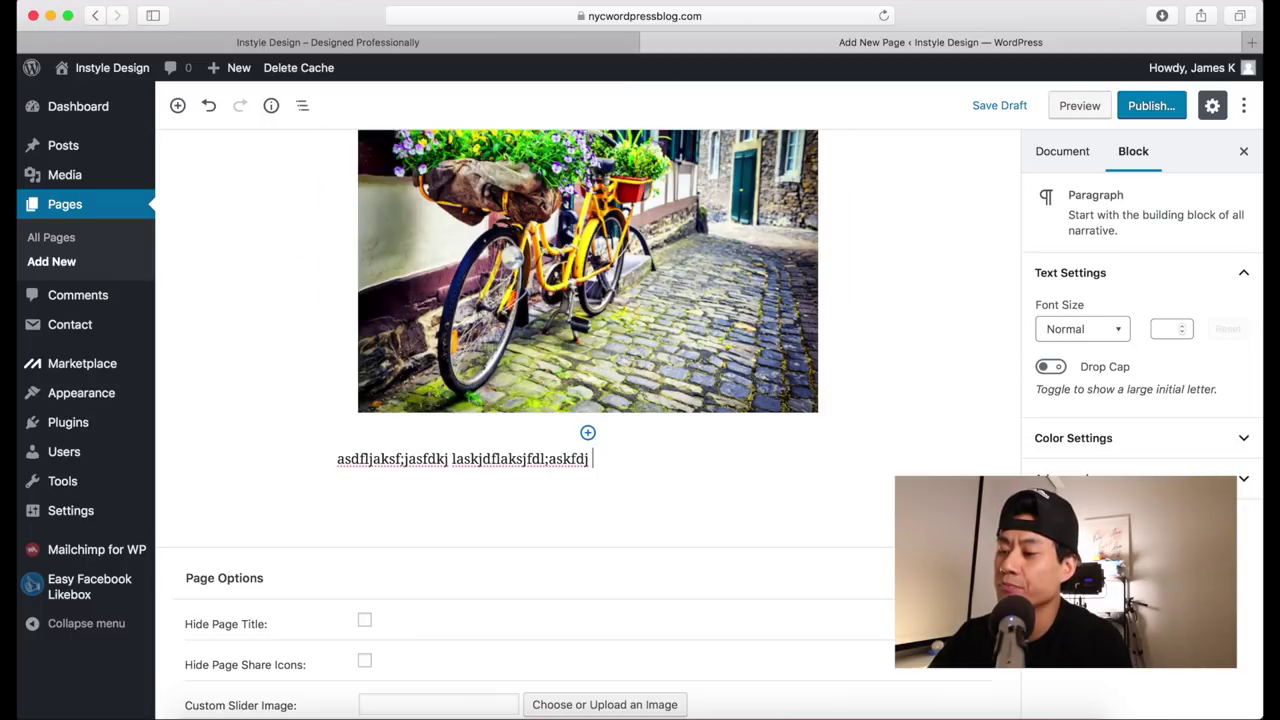
pyautogui.write('l alskdfjalfdsk lalsdkfaldskfasdf')
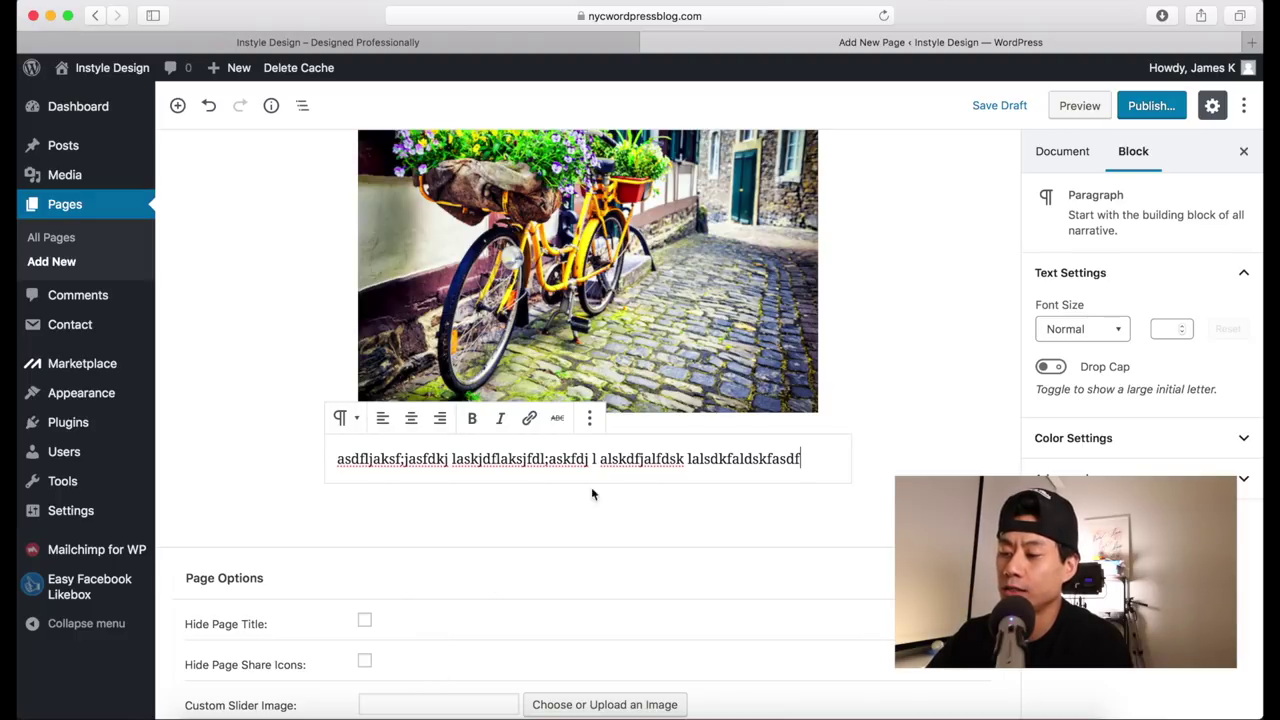
pyautogui.doubleClick(488, 460)
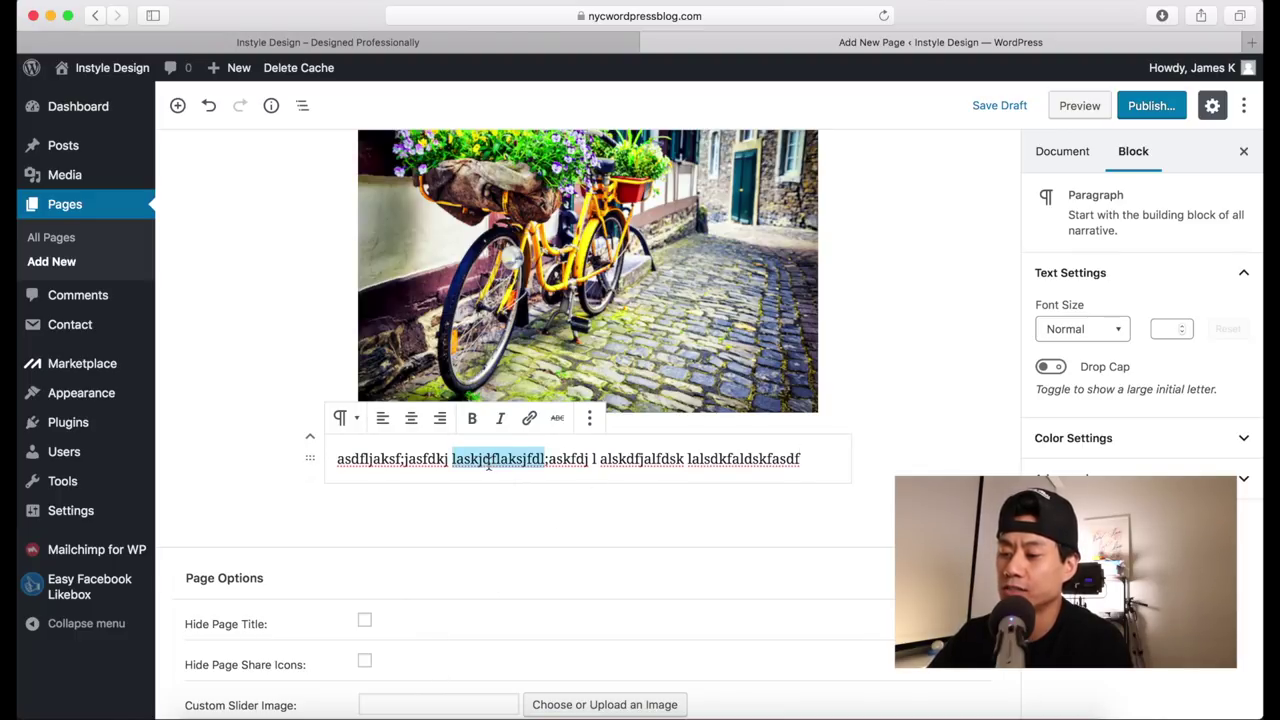
pyautogui.click(531, 420)
pyautogui.write('www.ucl.com')
pyautogui.press('BackSpace')
pyautogui.press('BackSpace')
pyautogui.press('BackSpace')
pyautogui.press('BackSpace')
pyautogui.press('BackSpace')
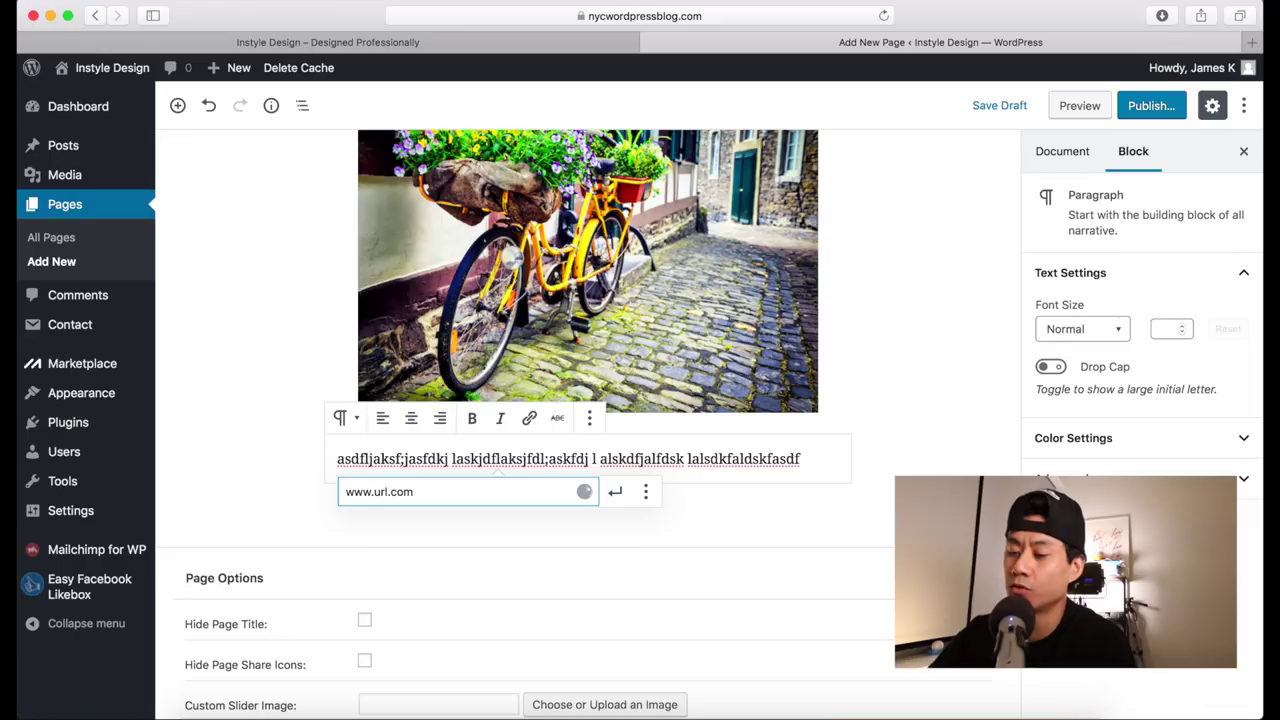
pyautogui.click(615, 492)
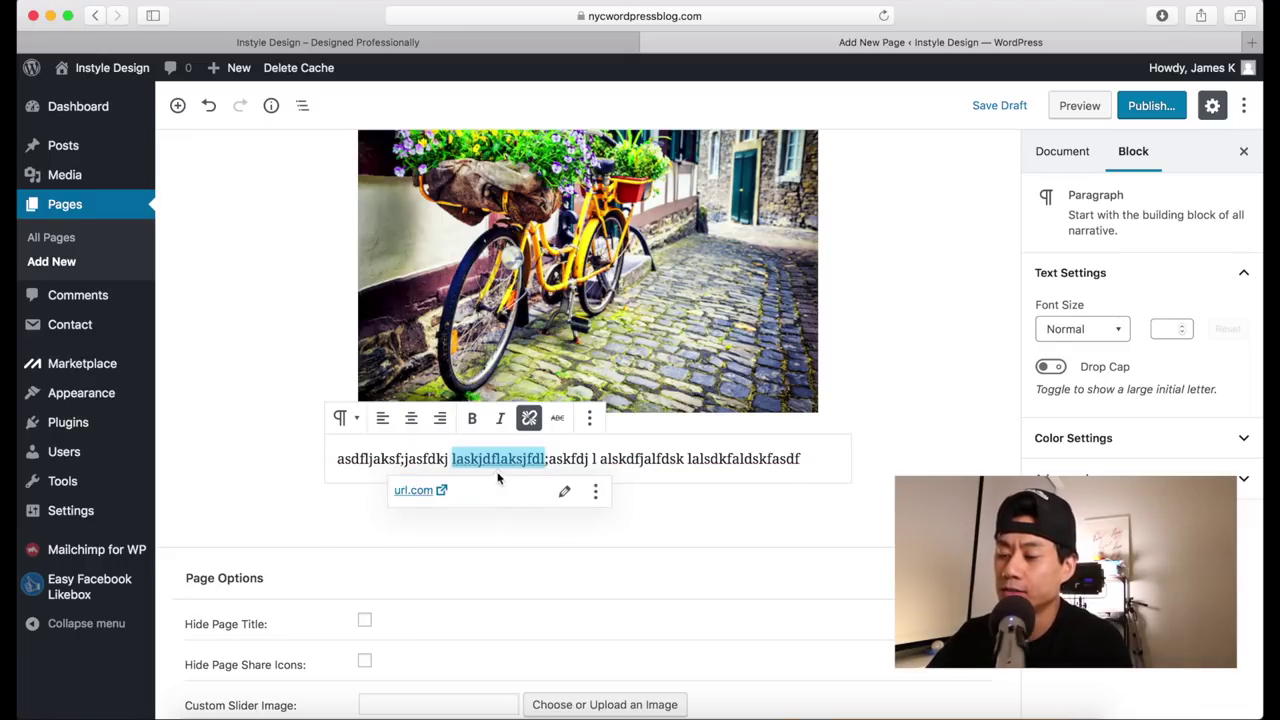
# Step: Set the link on "laskjdflaksjfdl" to open in a new tab, and return to the end of the paragraph
pyautogui.click(596, 492)
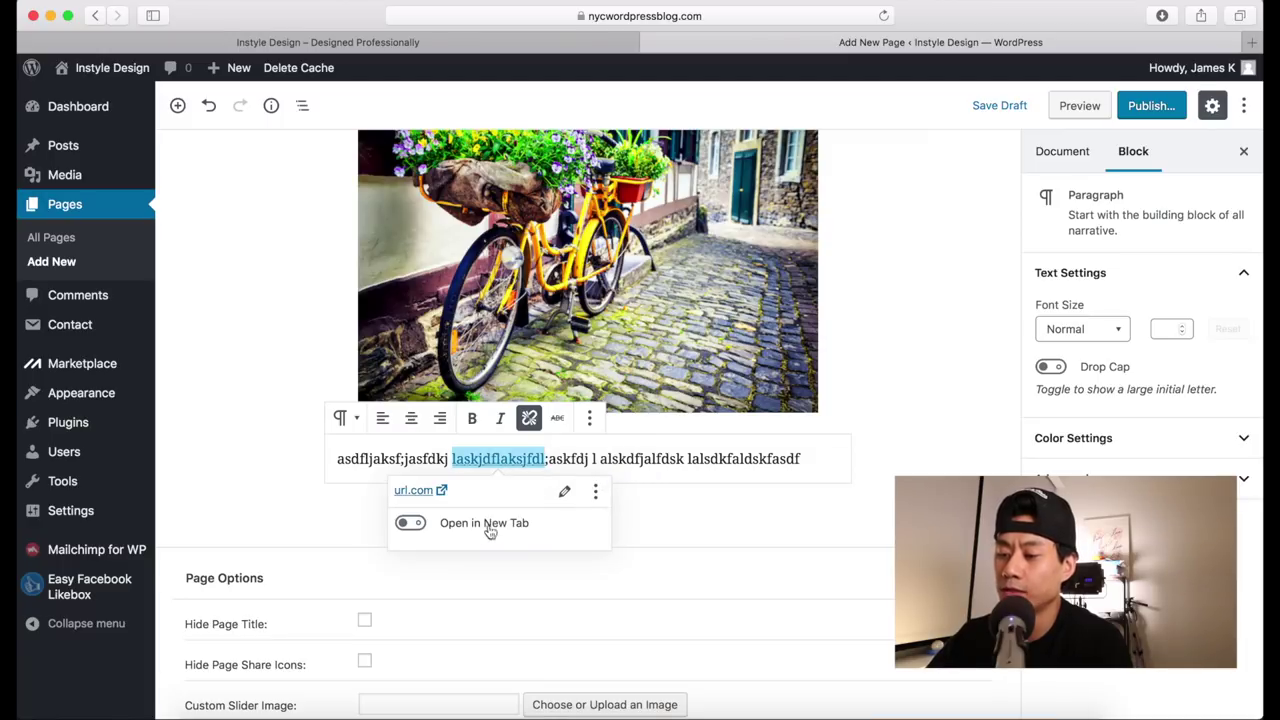
pyautogui.click(410, 524)
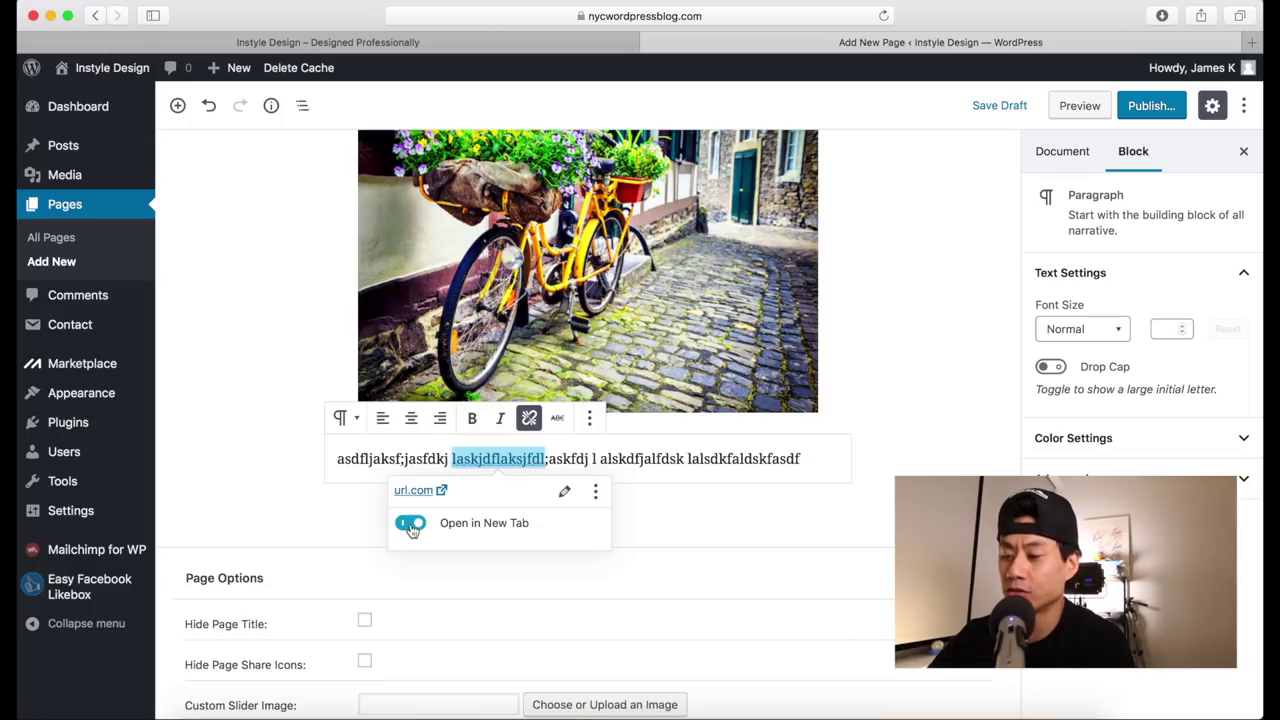
pyautogui.click(672, 463)
pyautogui.click(813, 460)
# Step: Add an empty block below the linked paragraph and look over the page from its title to the Page Options
pyautogui.press('Return')
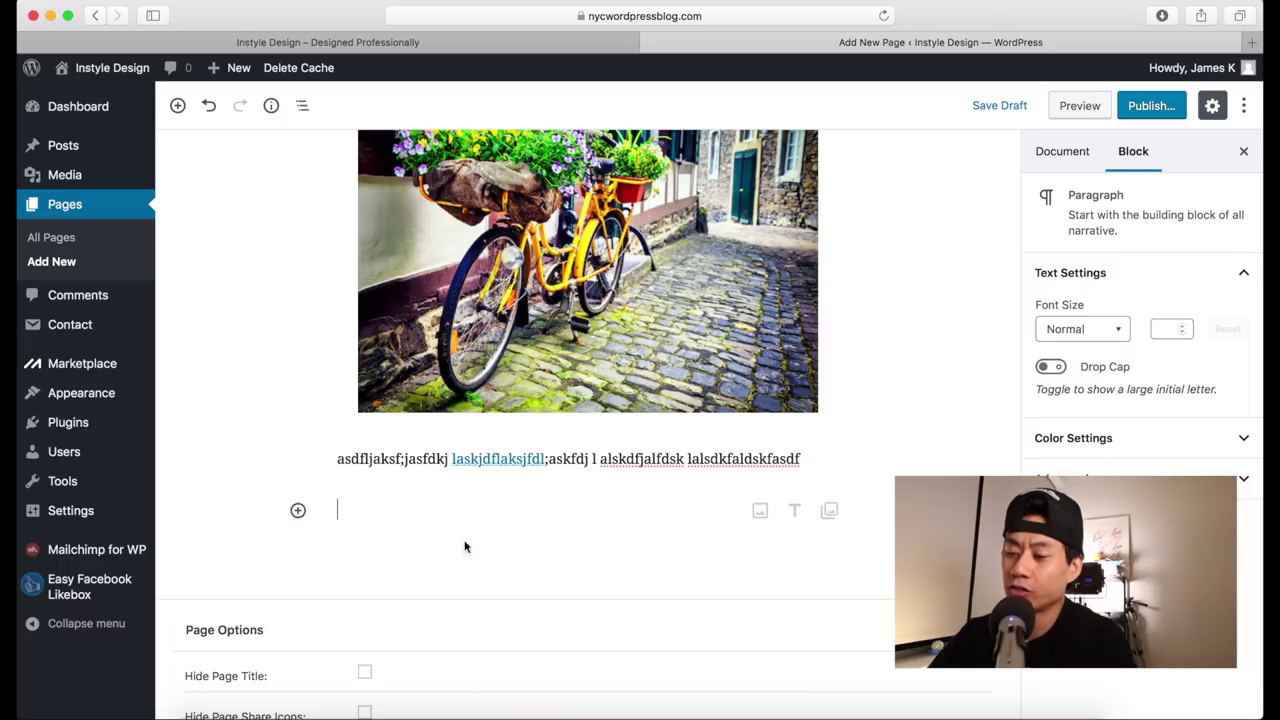
pyautogui.press('BackSpace')
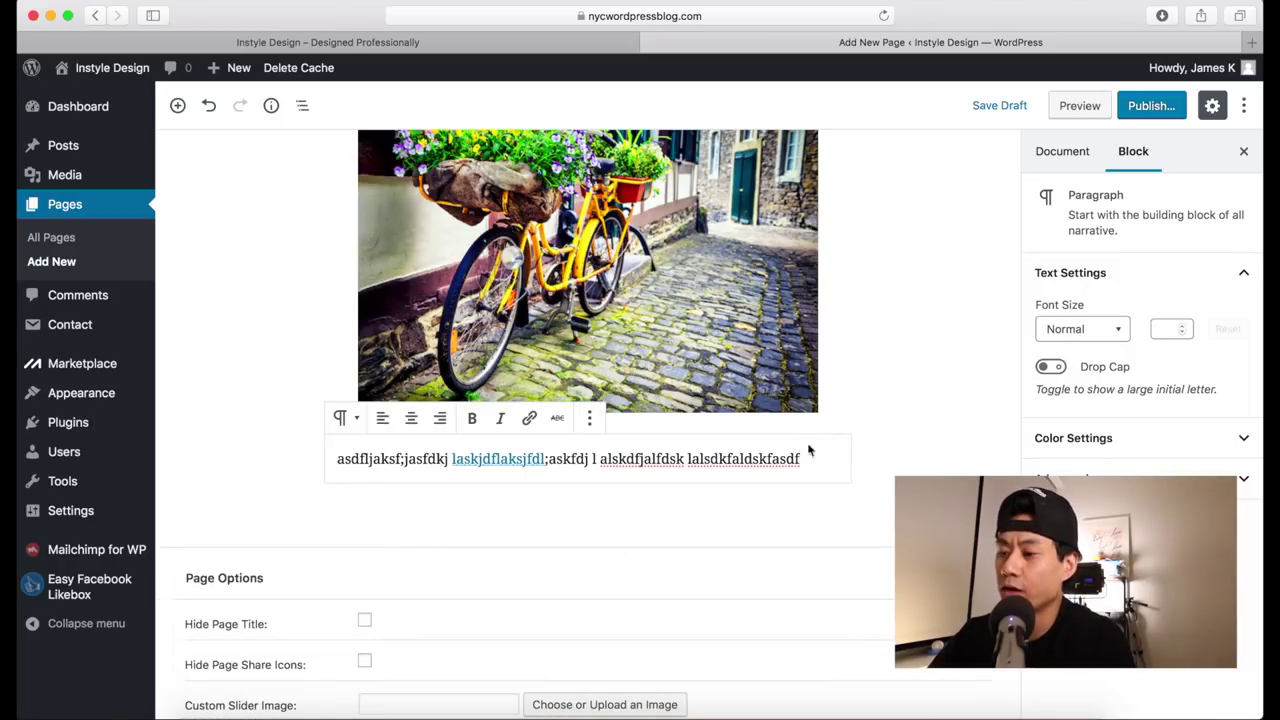
pyautogui.scroll(3, 746, 483)
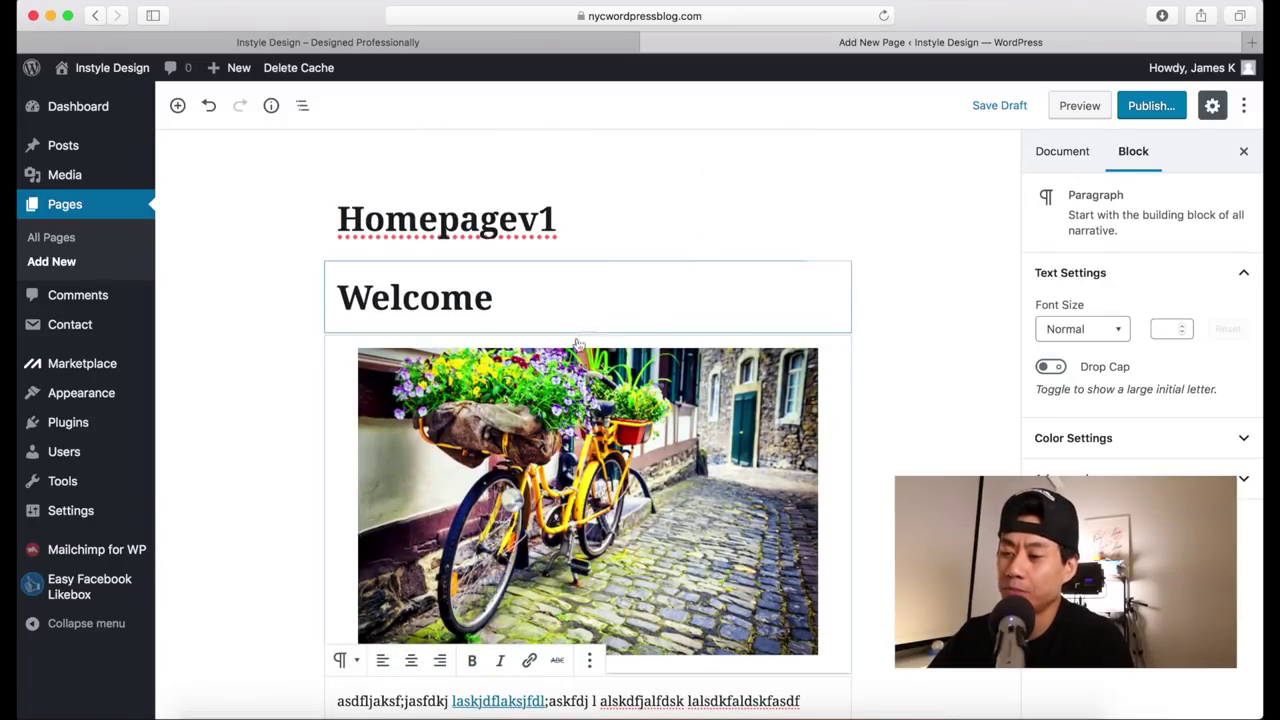
pyautogui.scroll(-5, 728, 378)
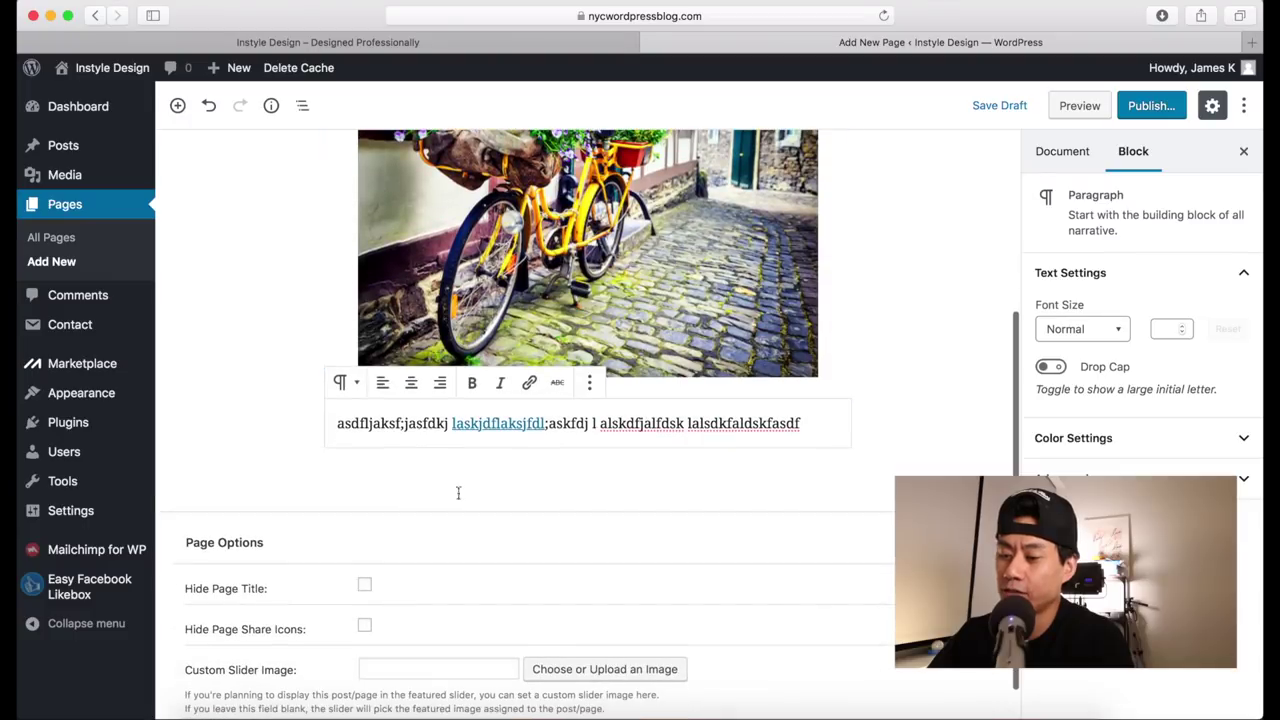
pyautogui.press('Return')
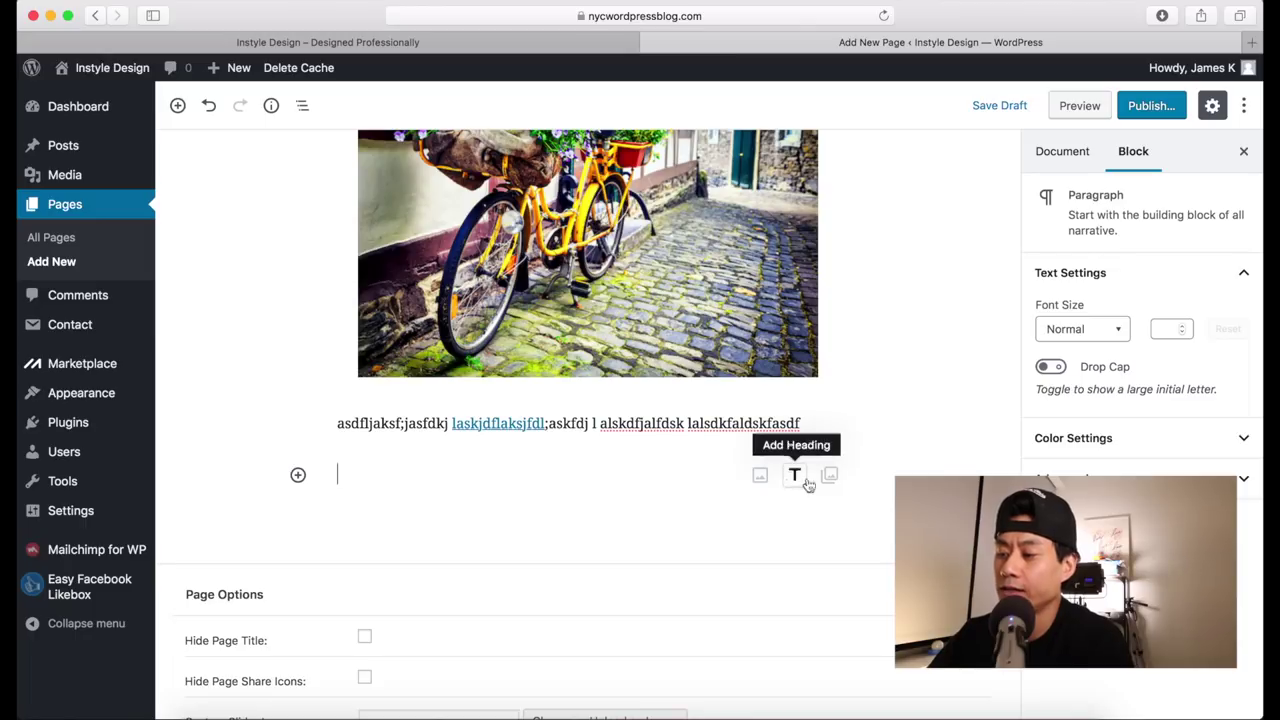
pyautogui.scroll(-2, 620, 466)
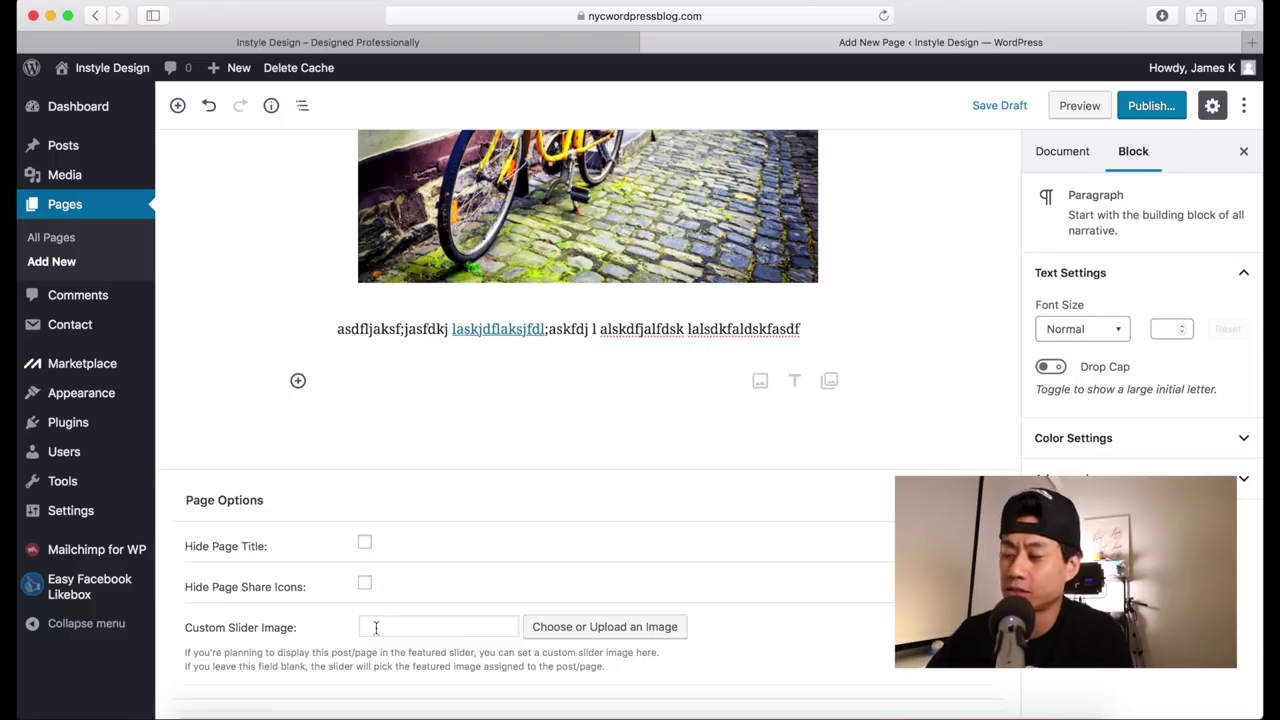
pyautogui.scroll(5, 846, 580)
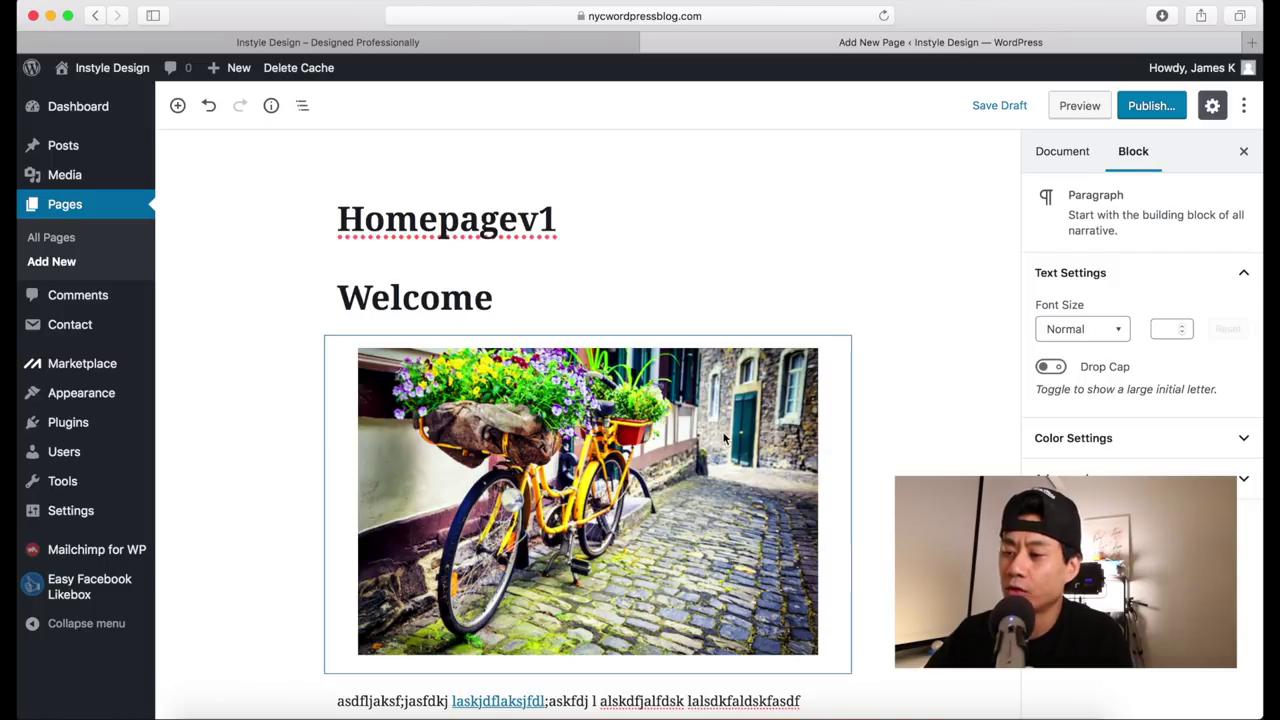
# Step: Look through the page's document settings, covering the visibility choices, publish date calendar and page attributes
pyautogui.click(1065, 155)
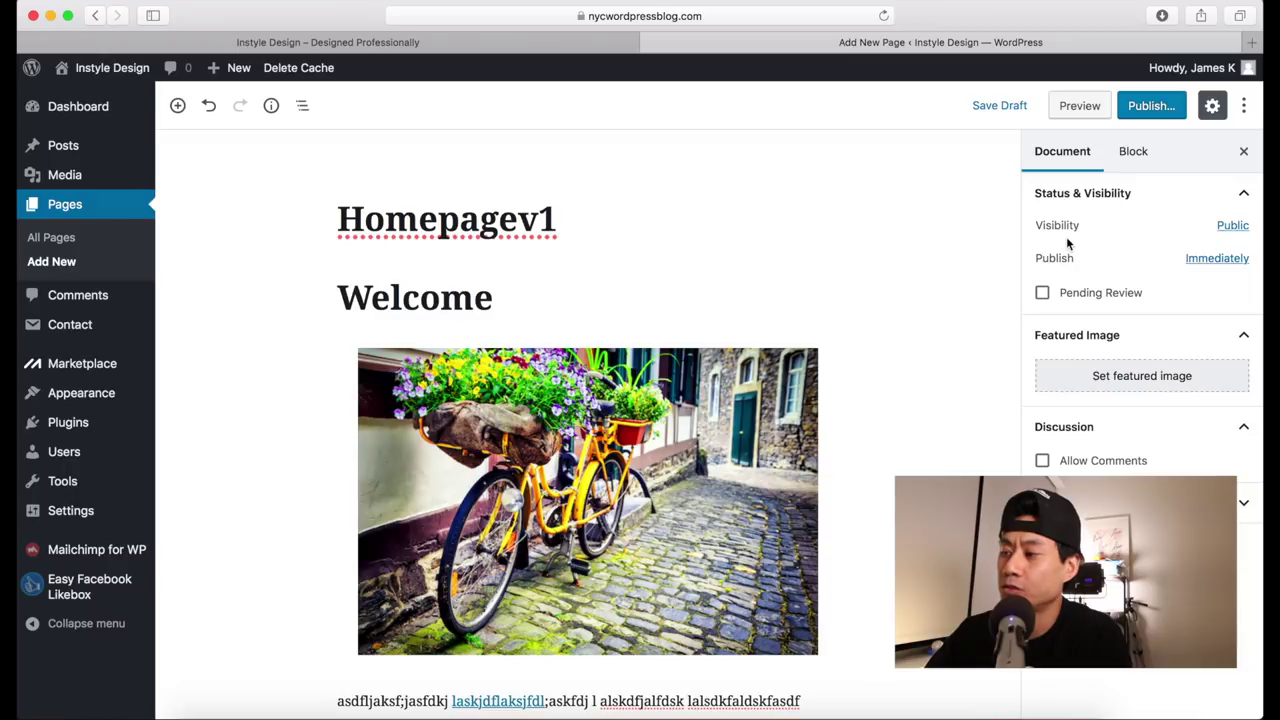
pyautogui.click(1232, 227)
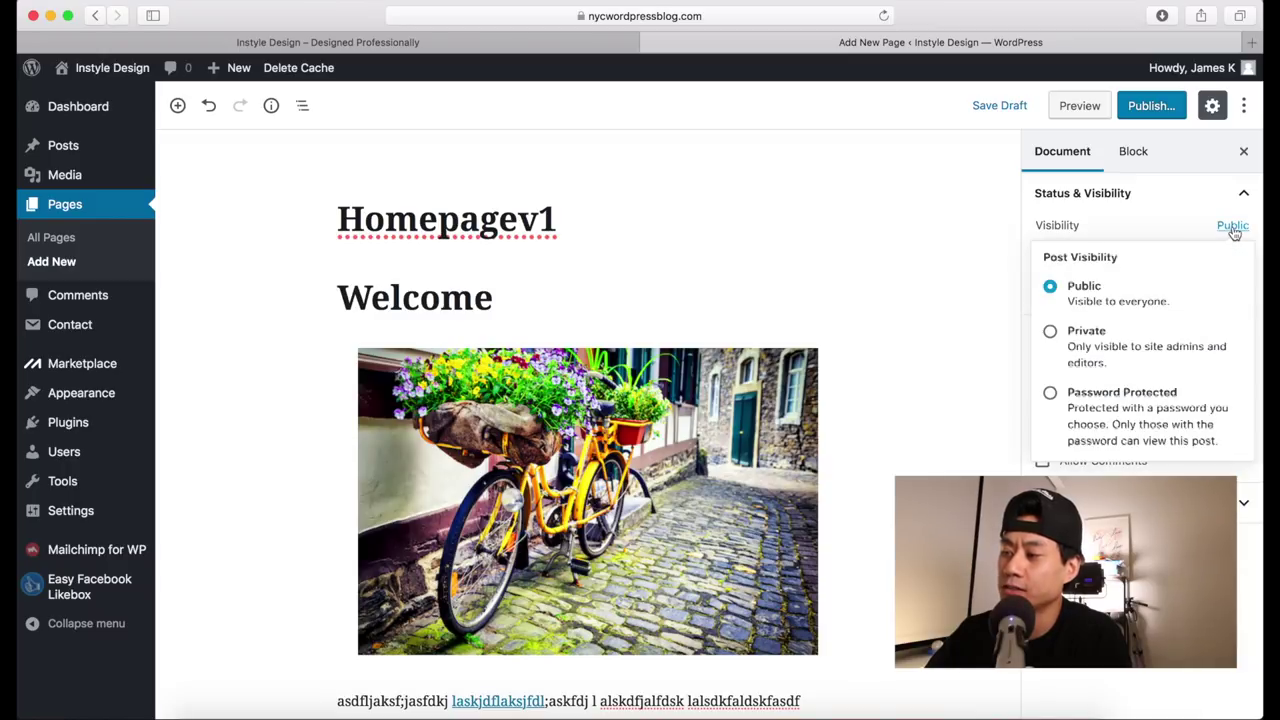
pyautogui.click(1086, 290)
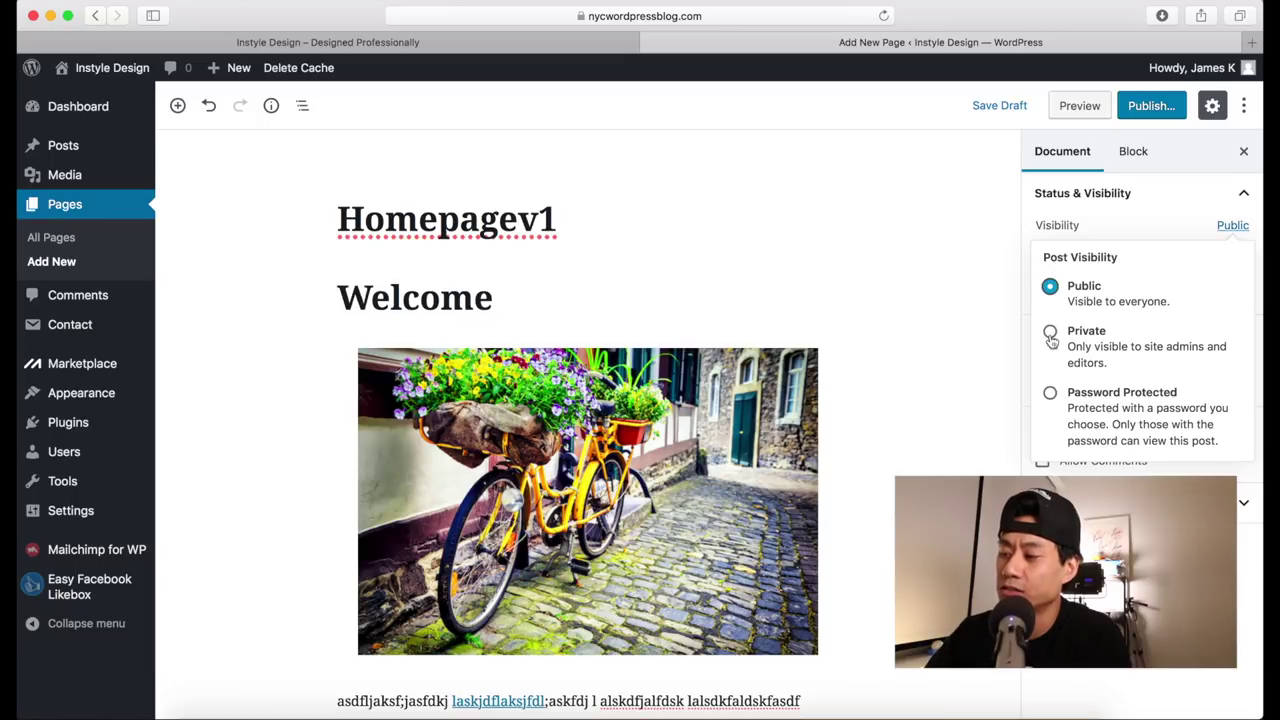
pyautogui.click(1222, 229)
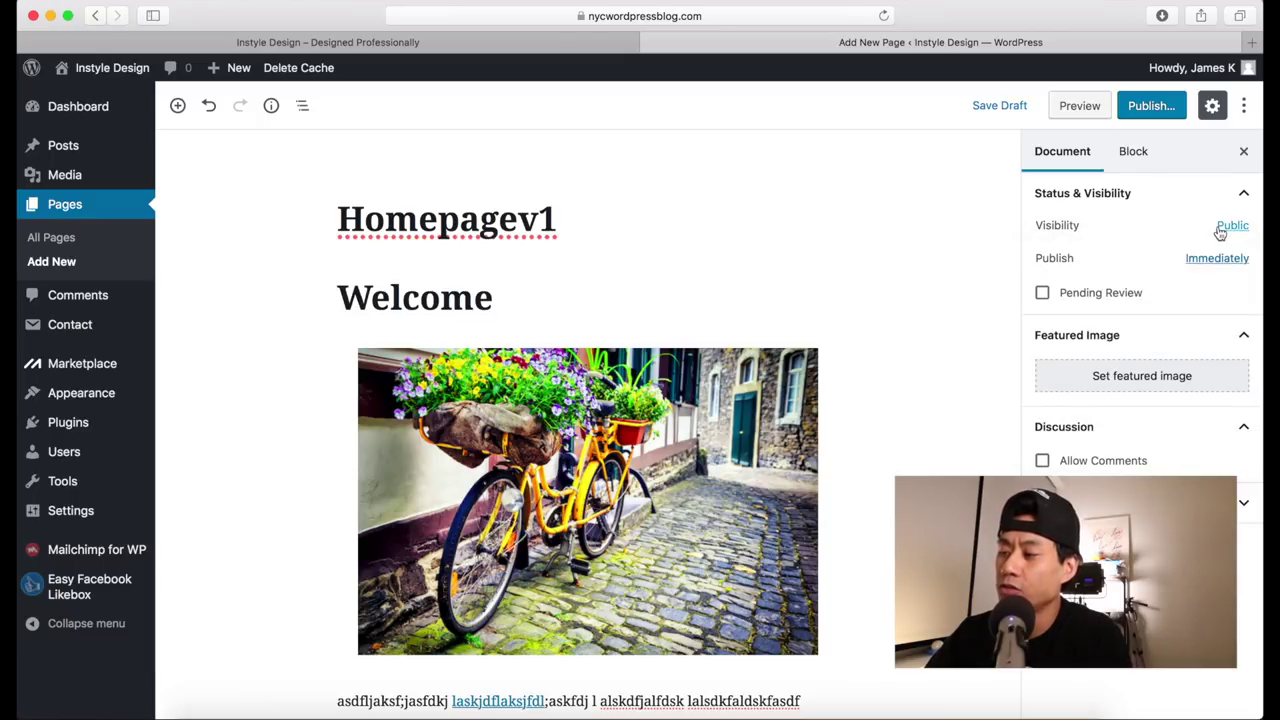
pyautogui.click(1197, 259)
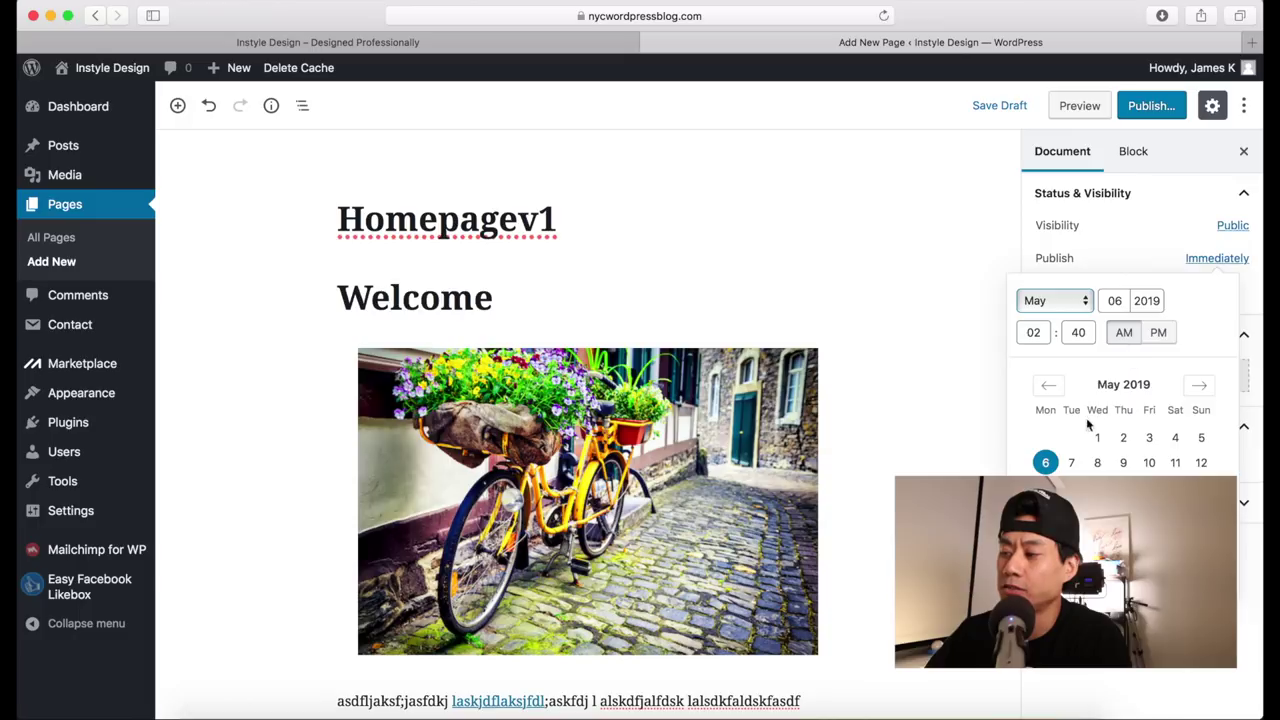
pyautogui.click(1211, 264)
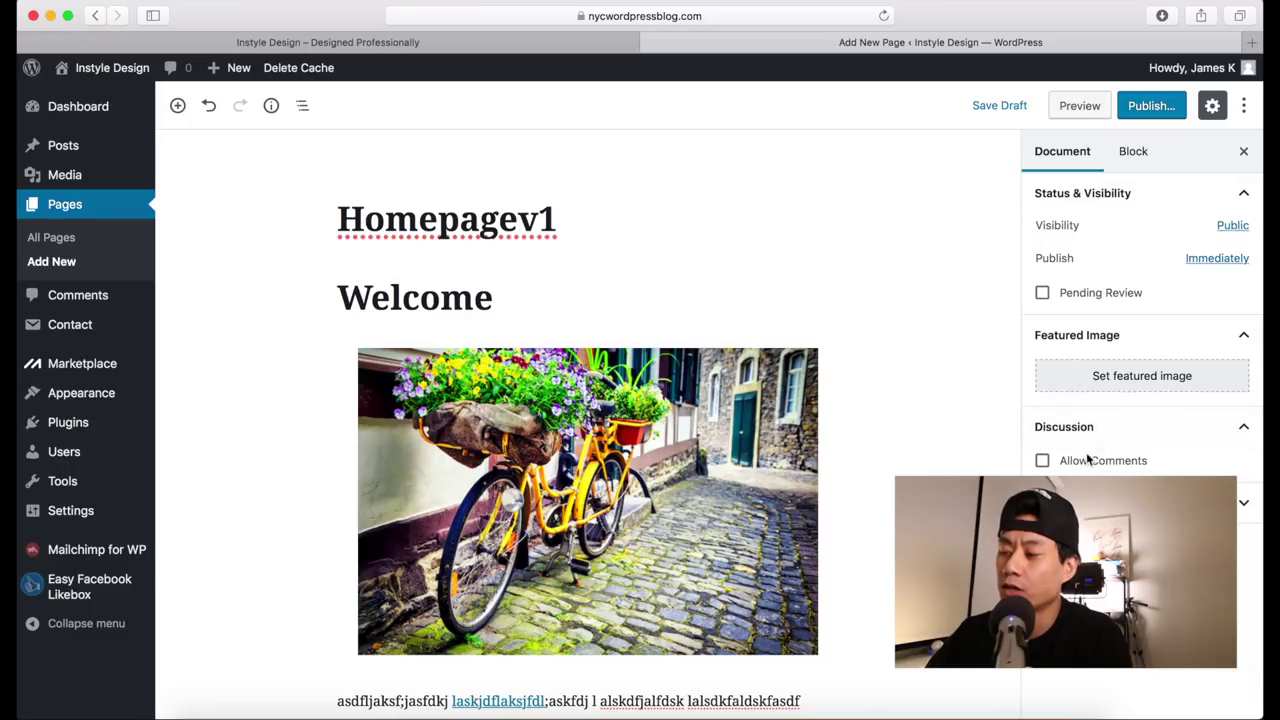
pyautogui.click(1100, 502)
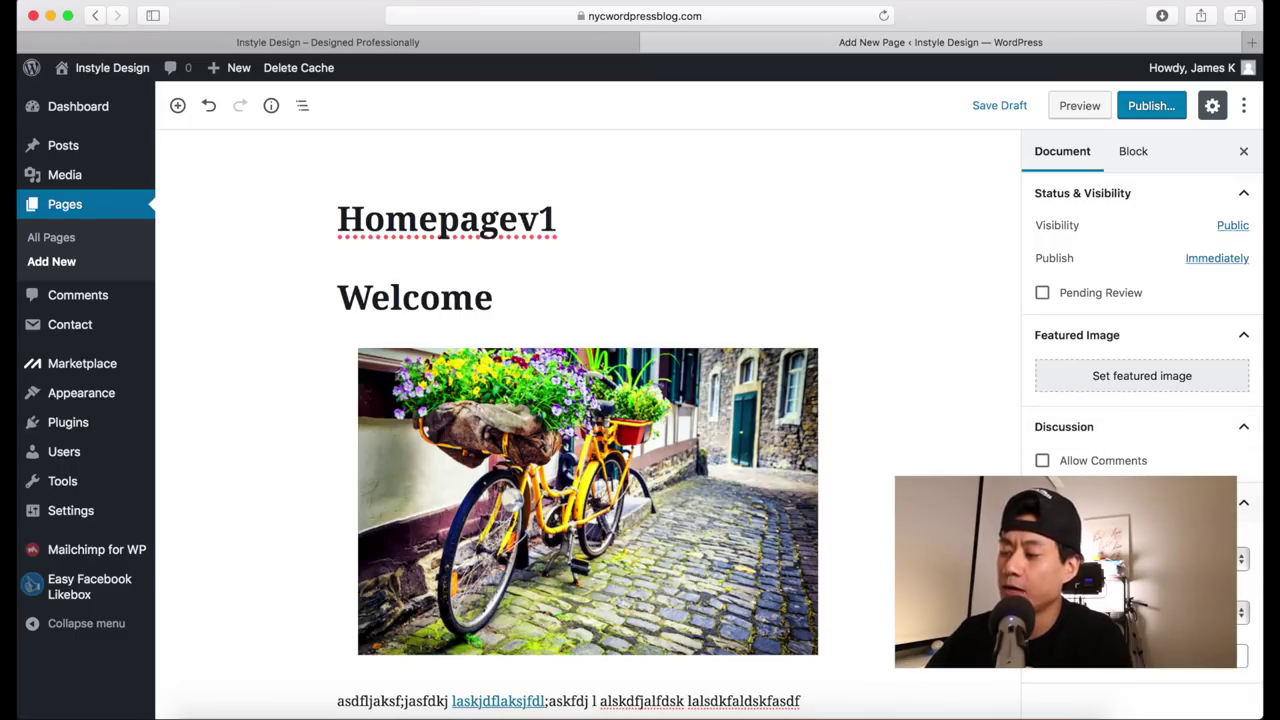
pyautogui.click(1240, 559)
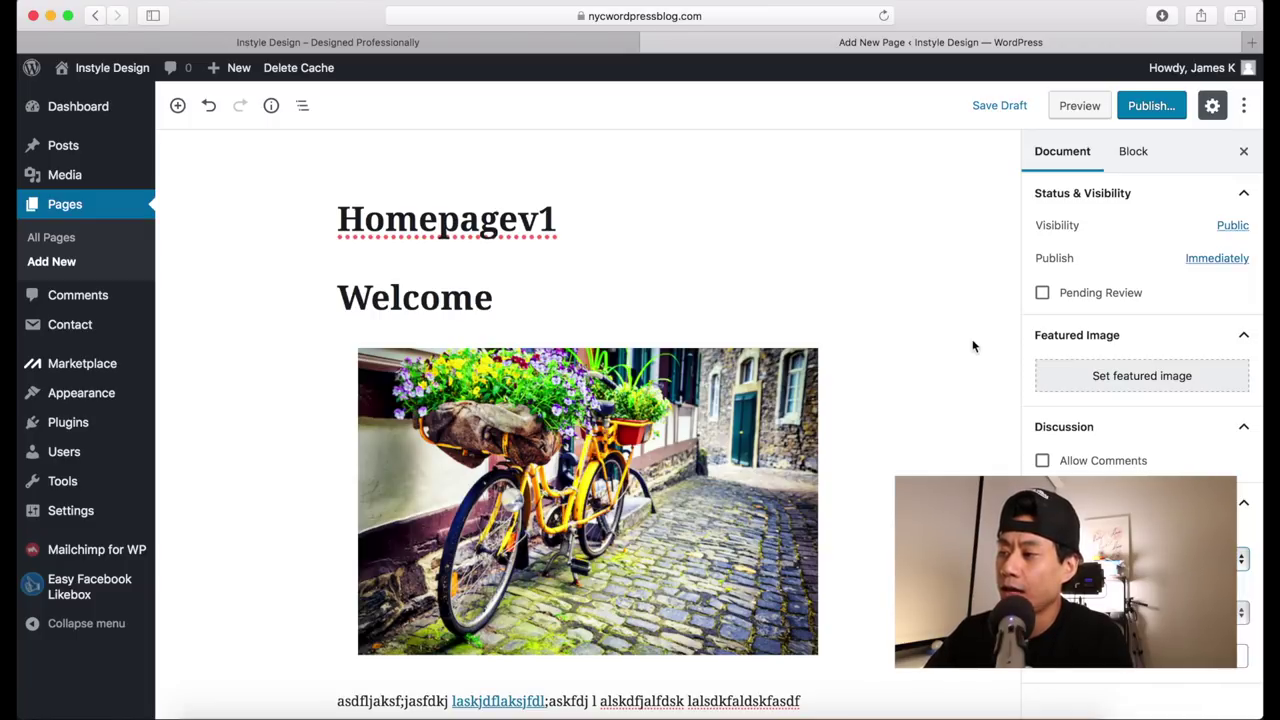
# Step: Preview the Homepagev1 page, look over its heading, image, linked paragraph and sidebar, and close the preview
pyautogui.click(1080, 106)
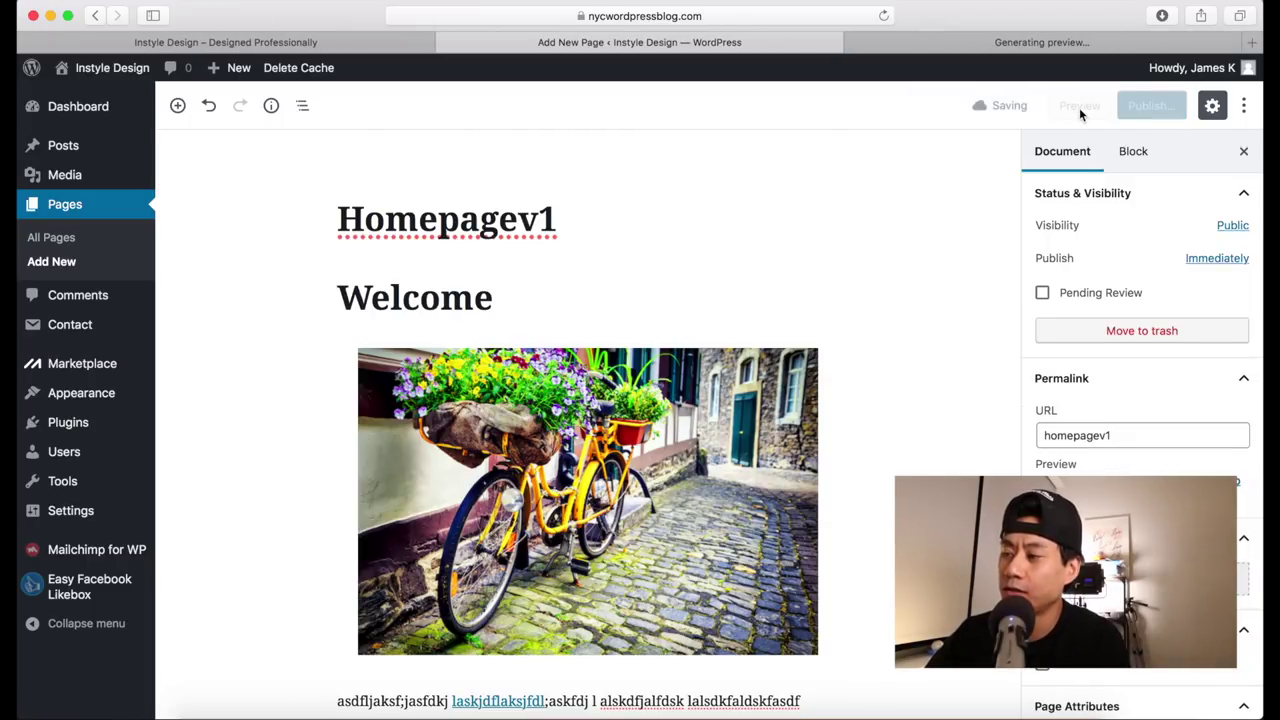
pyautogui.click(984, 46)
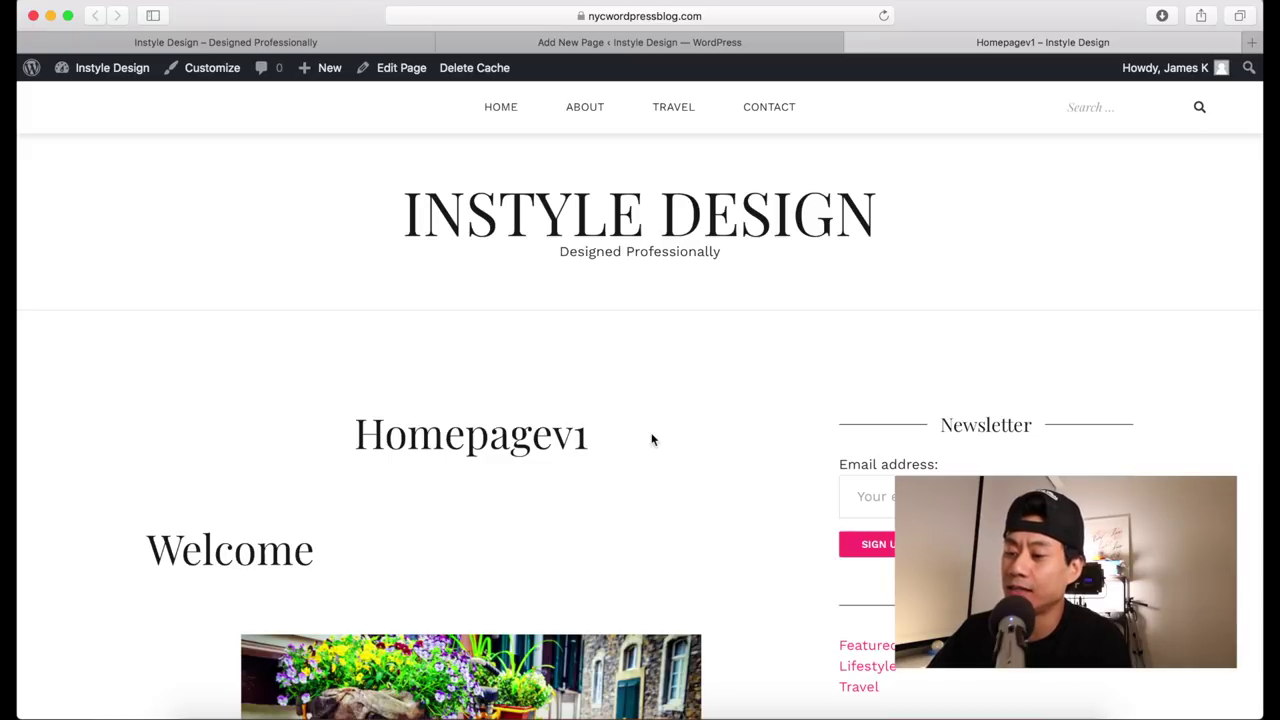
pyautogui.scroll(-5, 651, 439)
pyautogui.scroll(-3, 448, 299)
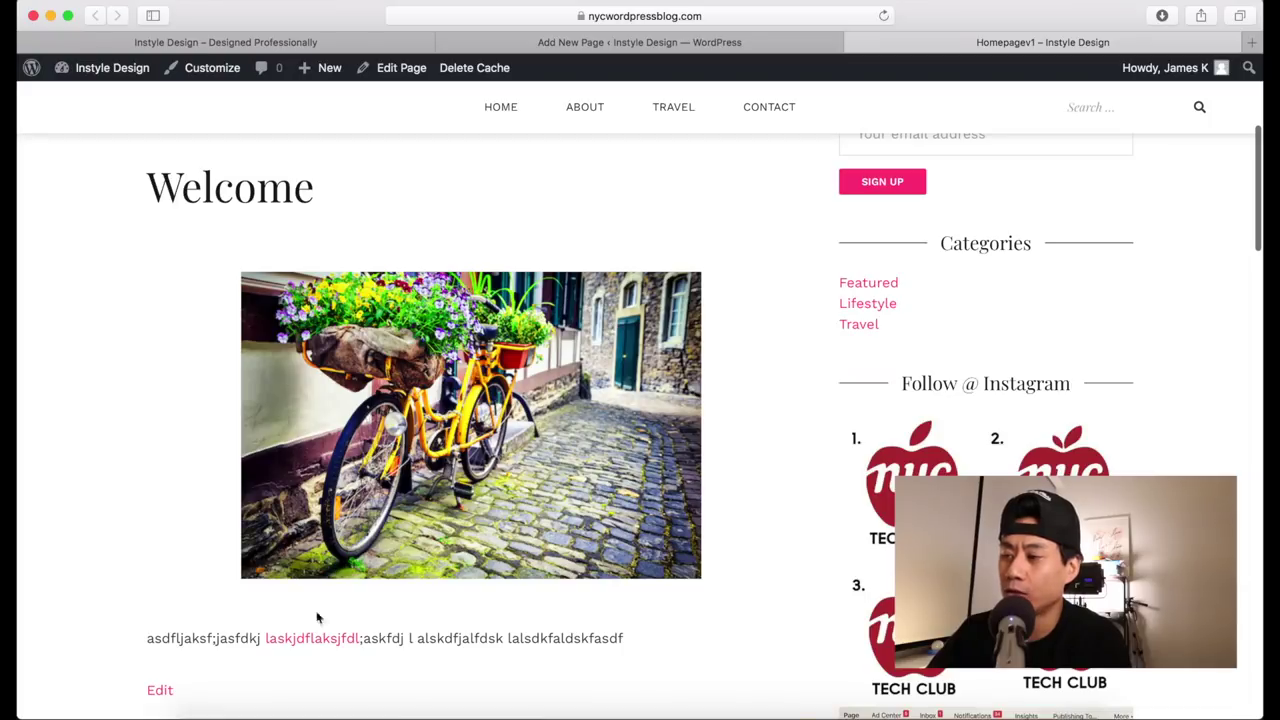
pyautogui.scroll(7, 461, 568)
pyautogui.scroll(1, 461, 568)
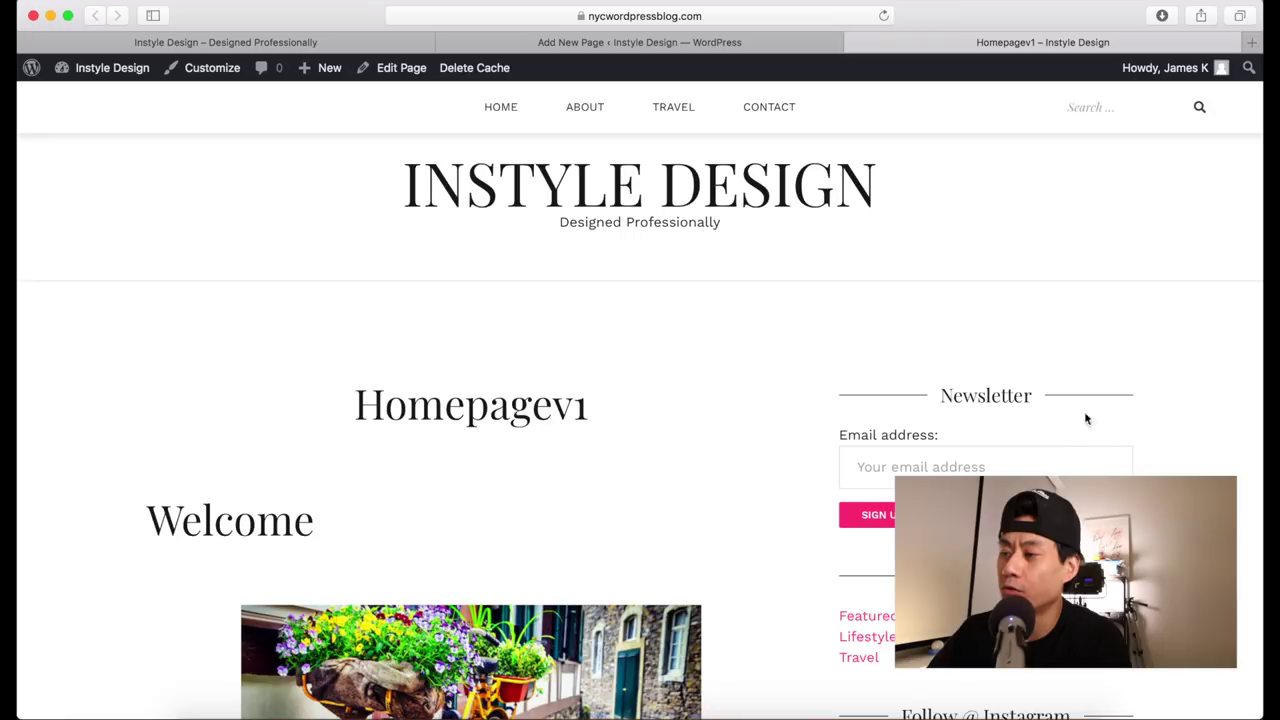
pyautogui.click(851, 42)
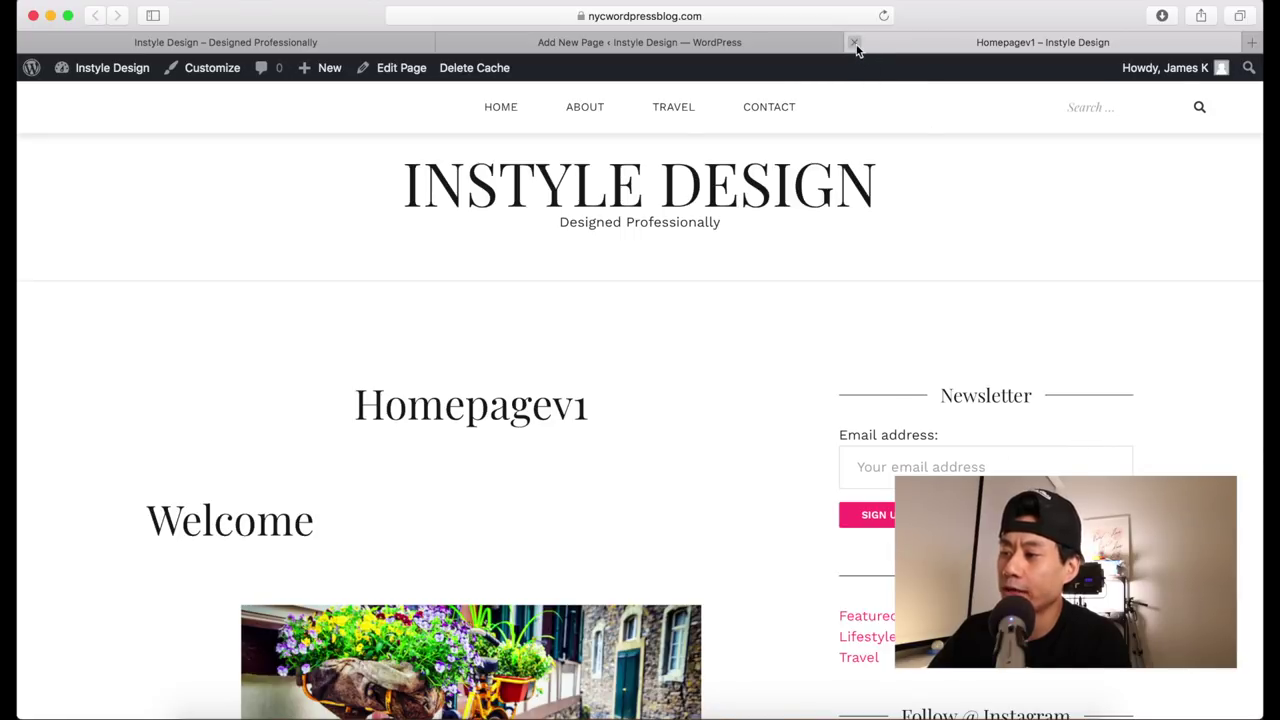
# Step: Switch the page to a template without the sidebar, preview Homepagev1 from its title down to the paragraph, and close the preview
pyautogui.scroll(-5, 893, 345)
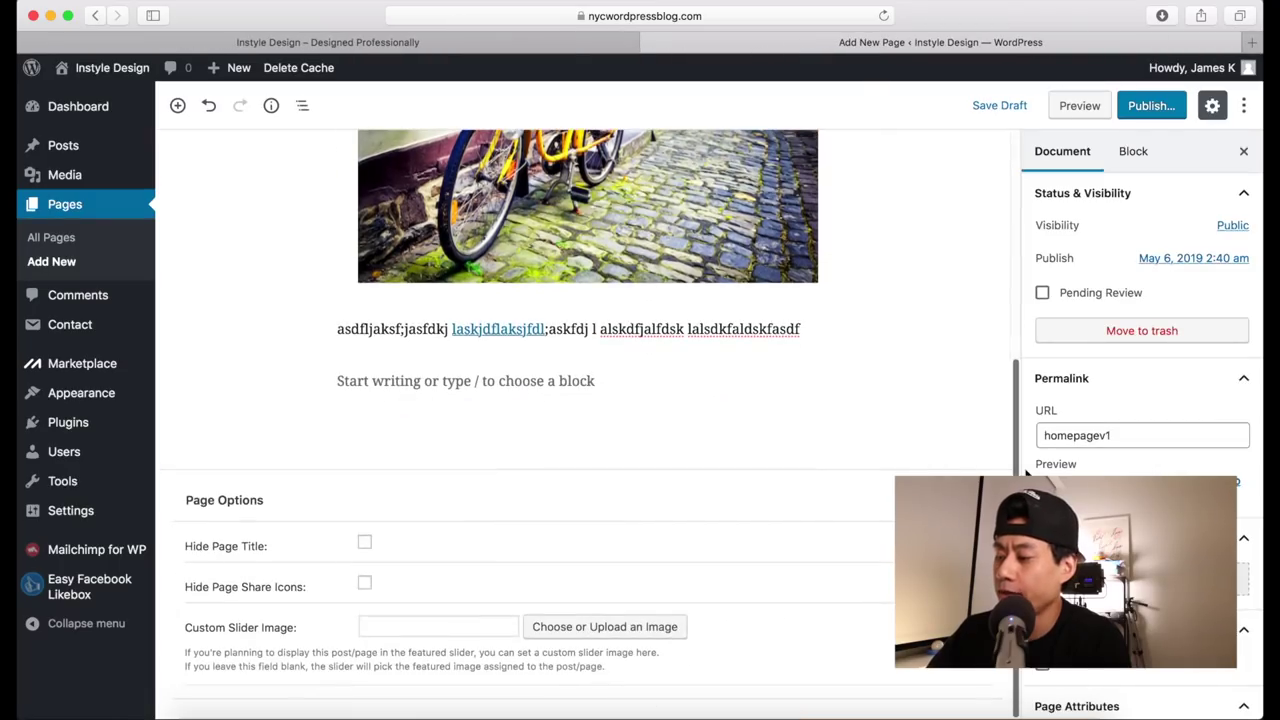
pyautogui.scroll(-4, 1142, 400)
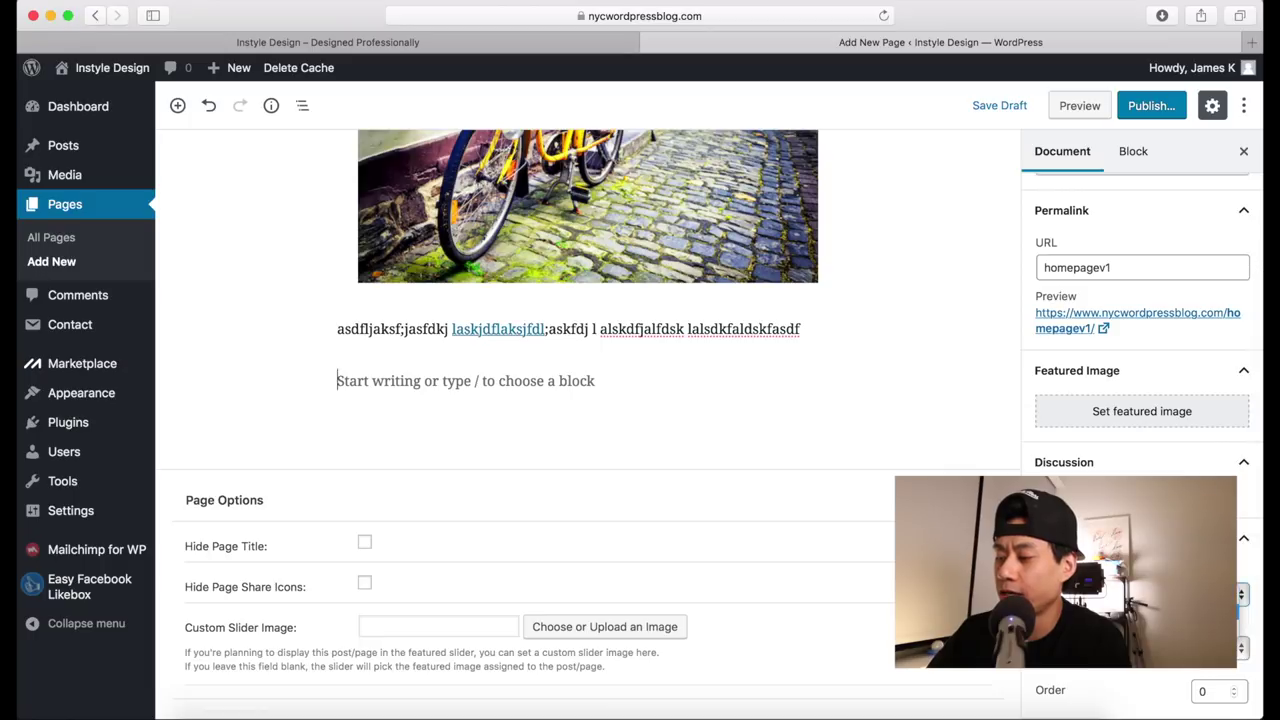
pyautogui.click(1080, 106)
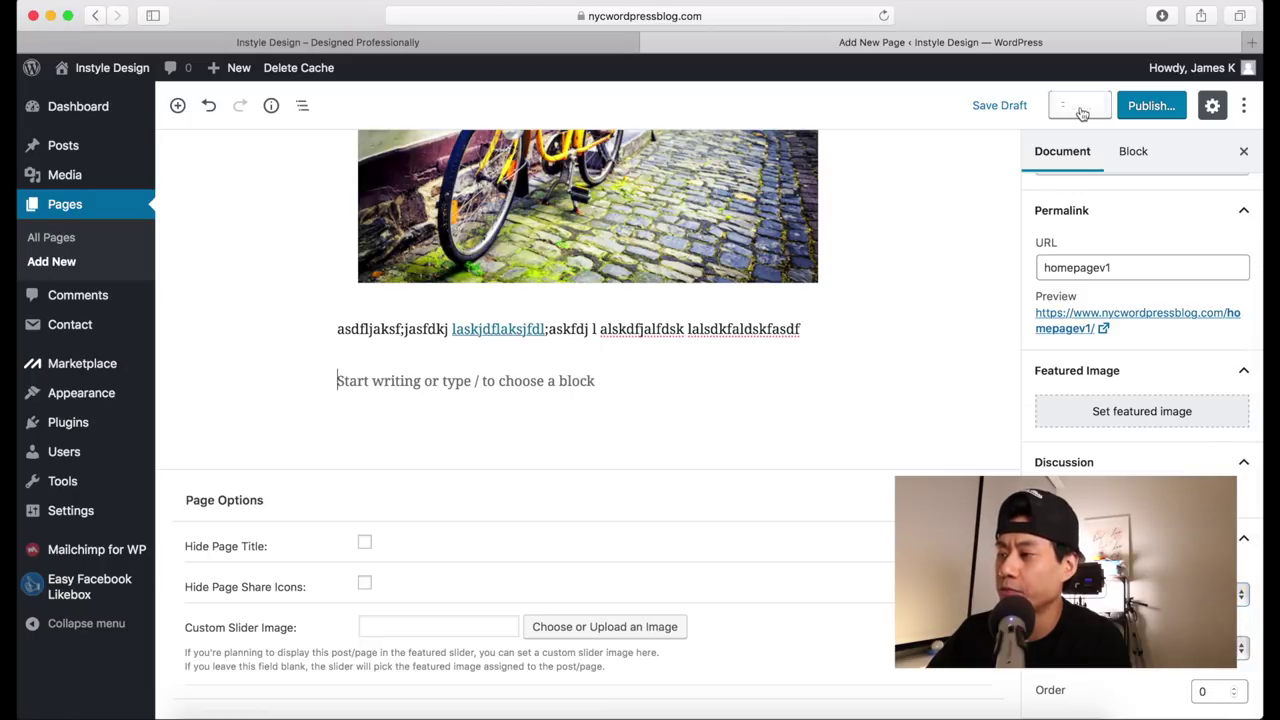
pyautogui.scroll(8, 866, 291)
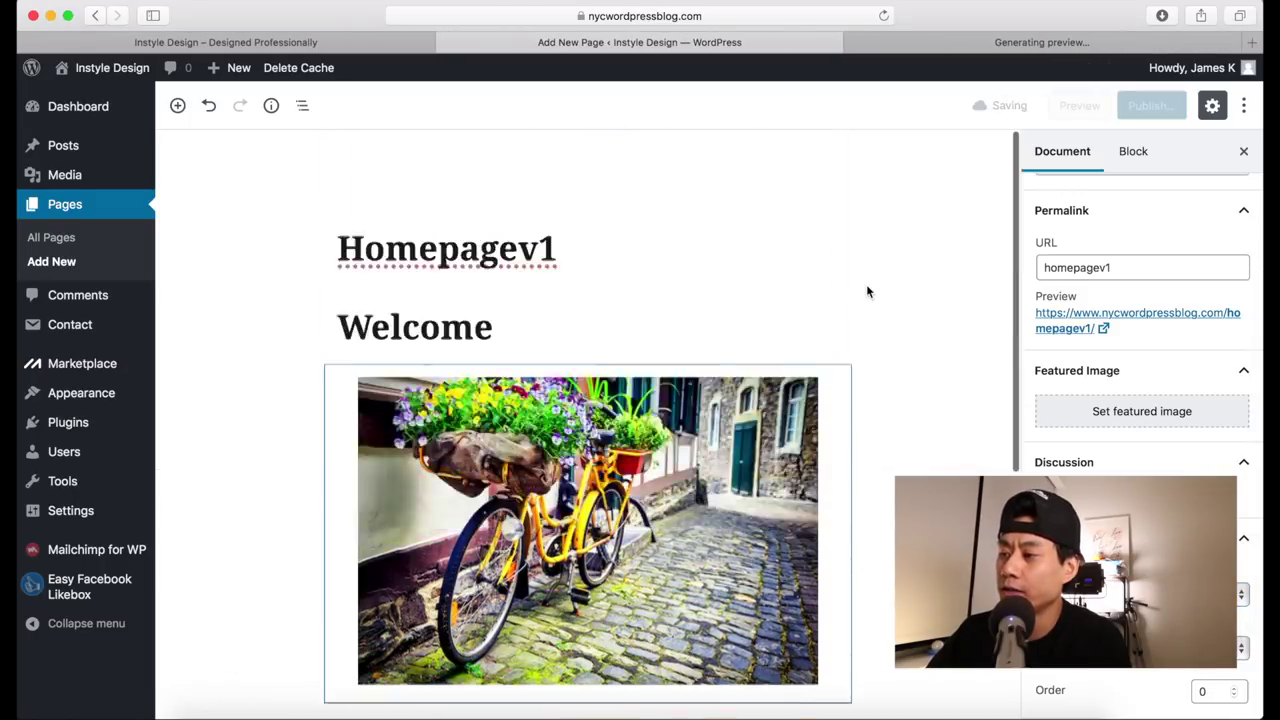
pyautogui.click(966, 44)
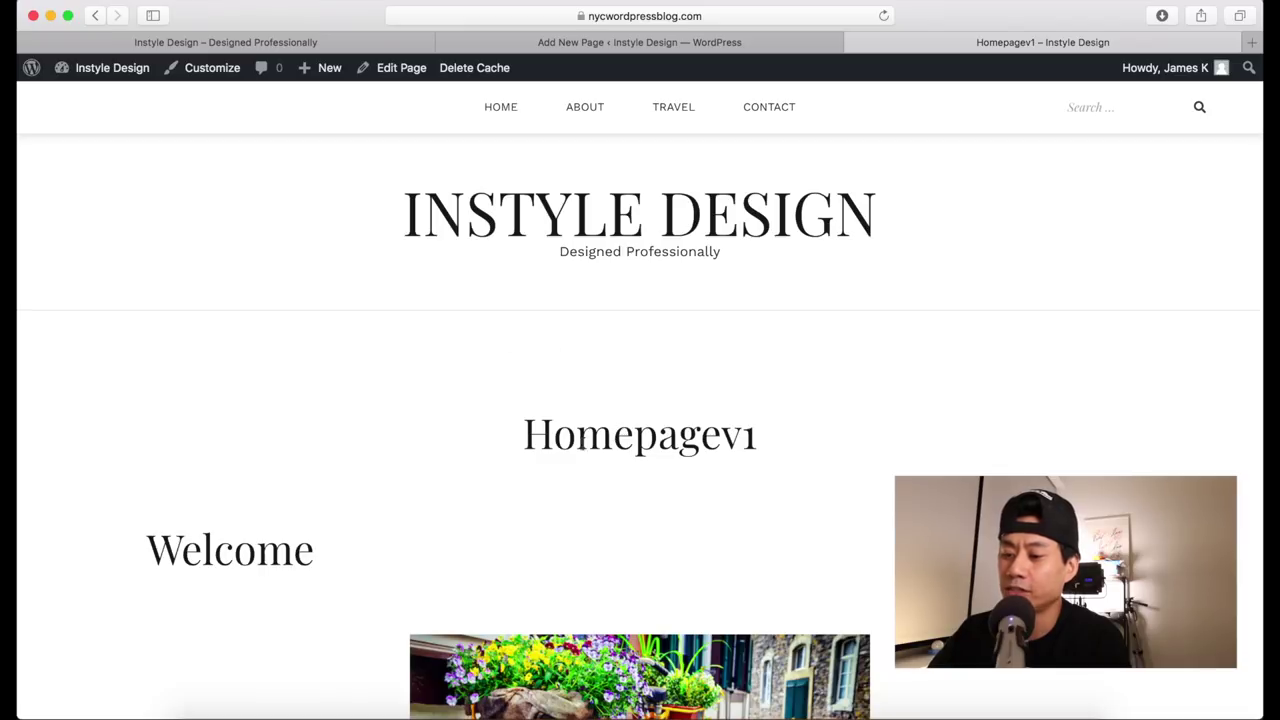
pyautogui.scroll(-5, 337, 509)
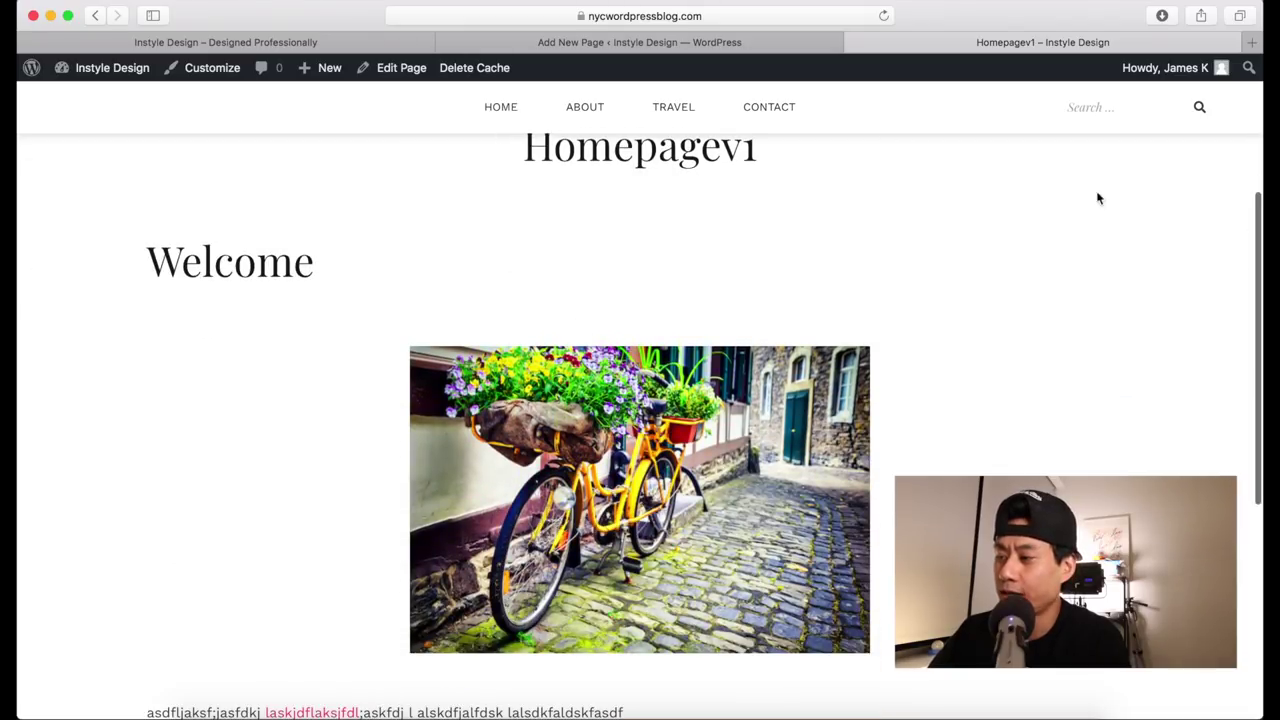
pyautogui.scroll(5, 913, 452)
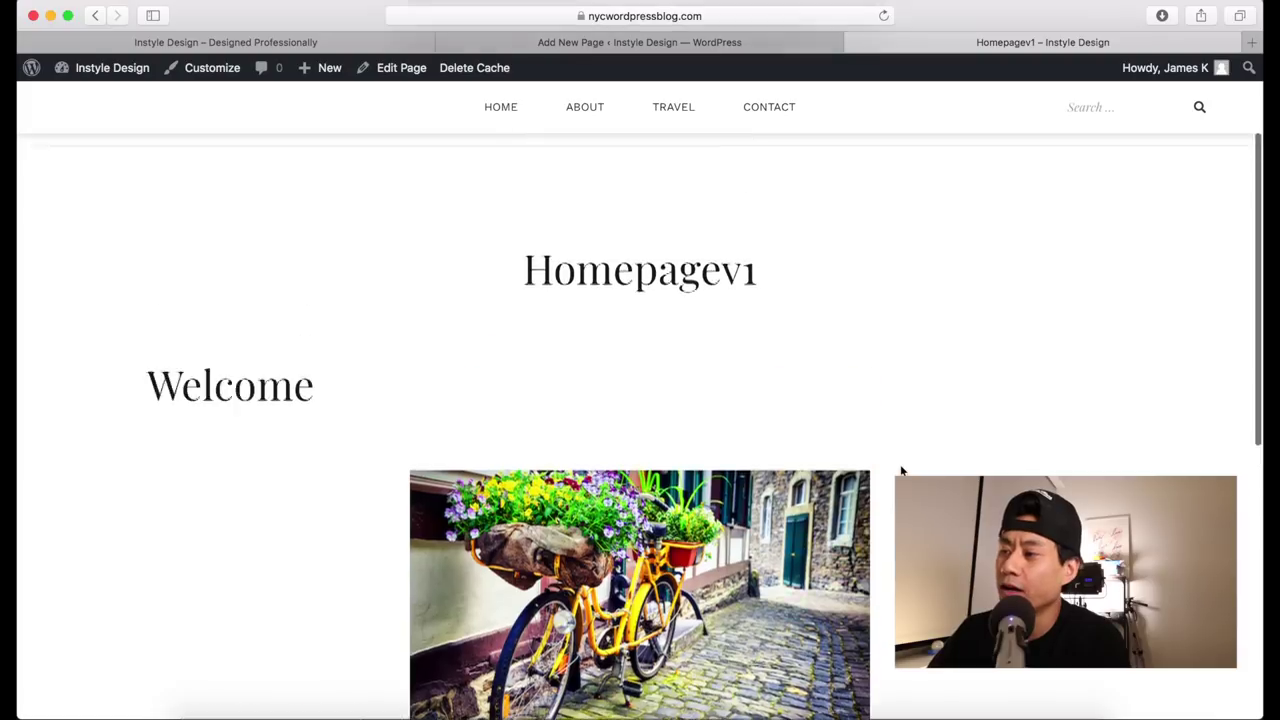
pyautogui.click(855, 43)
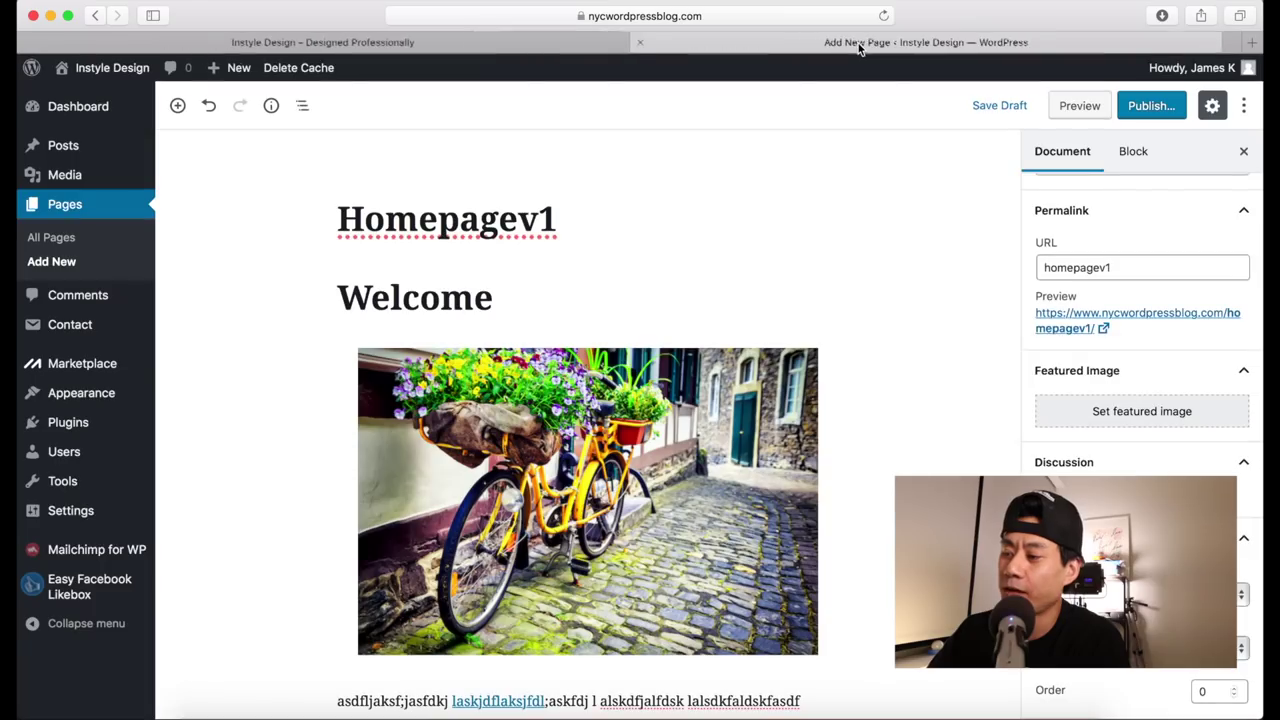
# Step: Publish the Homepagev1 page and dismiss the publish notice and the post-publish summary
pyautogui.click(1240, 594)
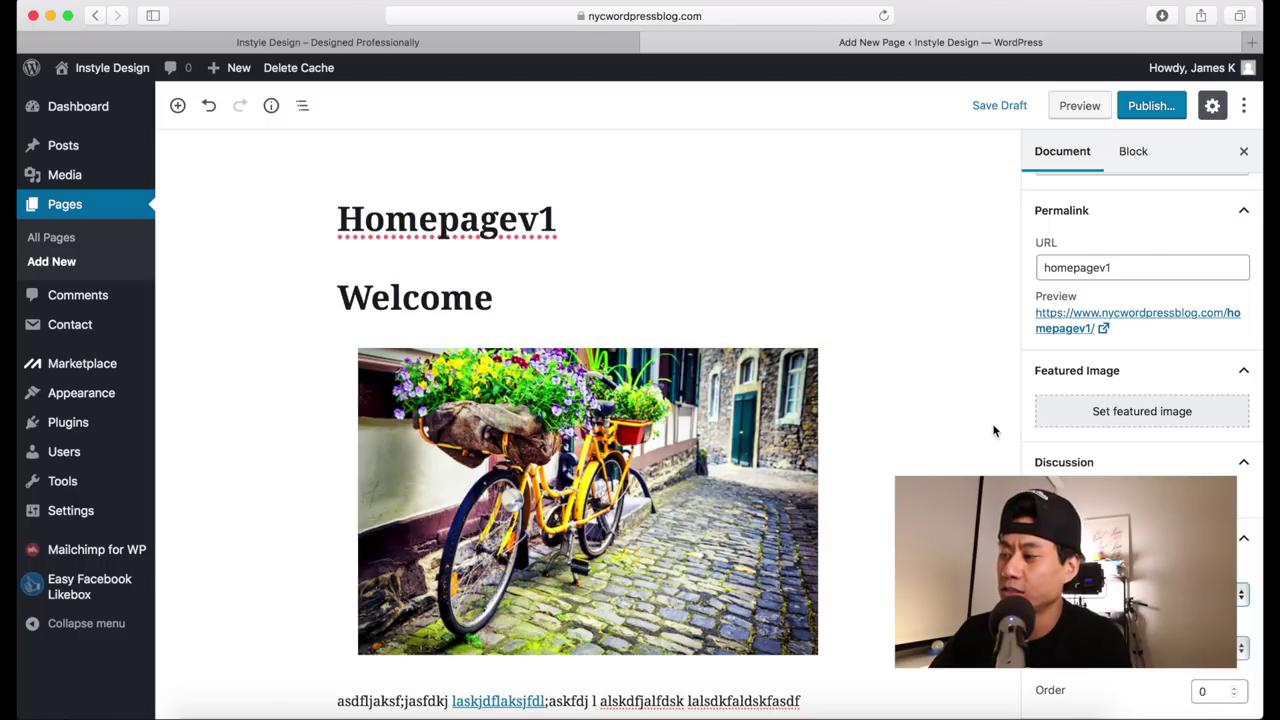
pyautogui.scroll(3, 1140, 300)
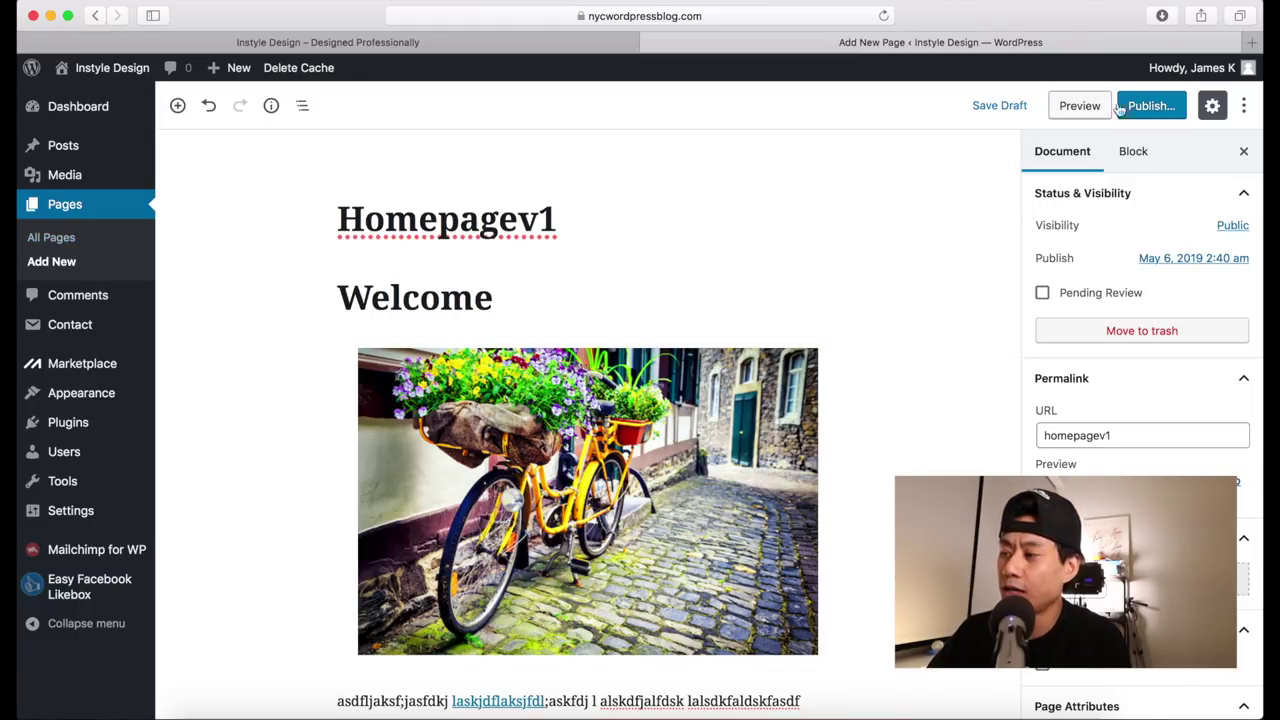
pyautogui.click(1151, 108)
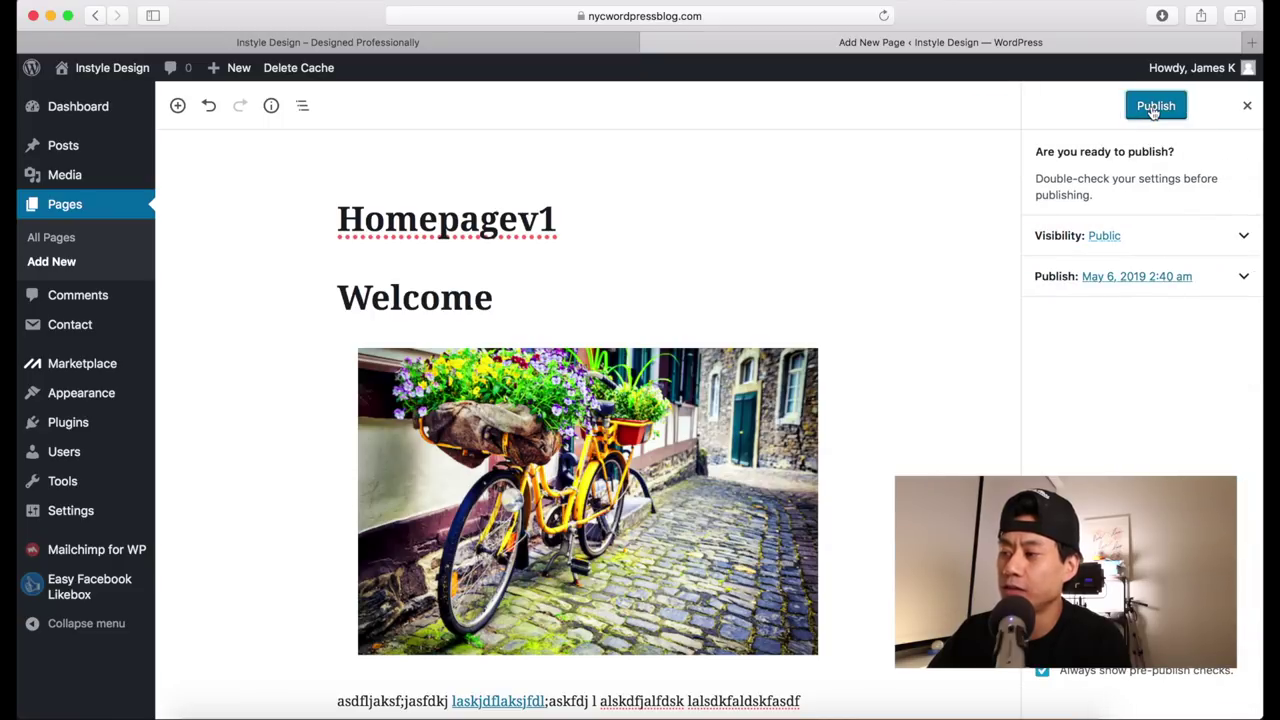
pyautogui.click(1153, 107)
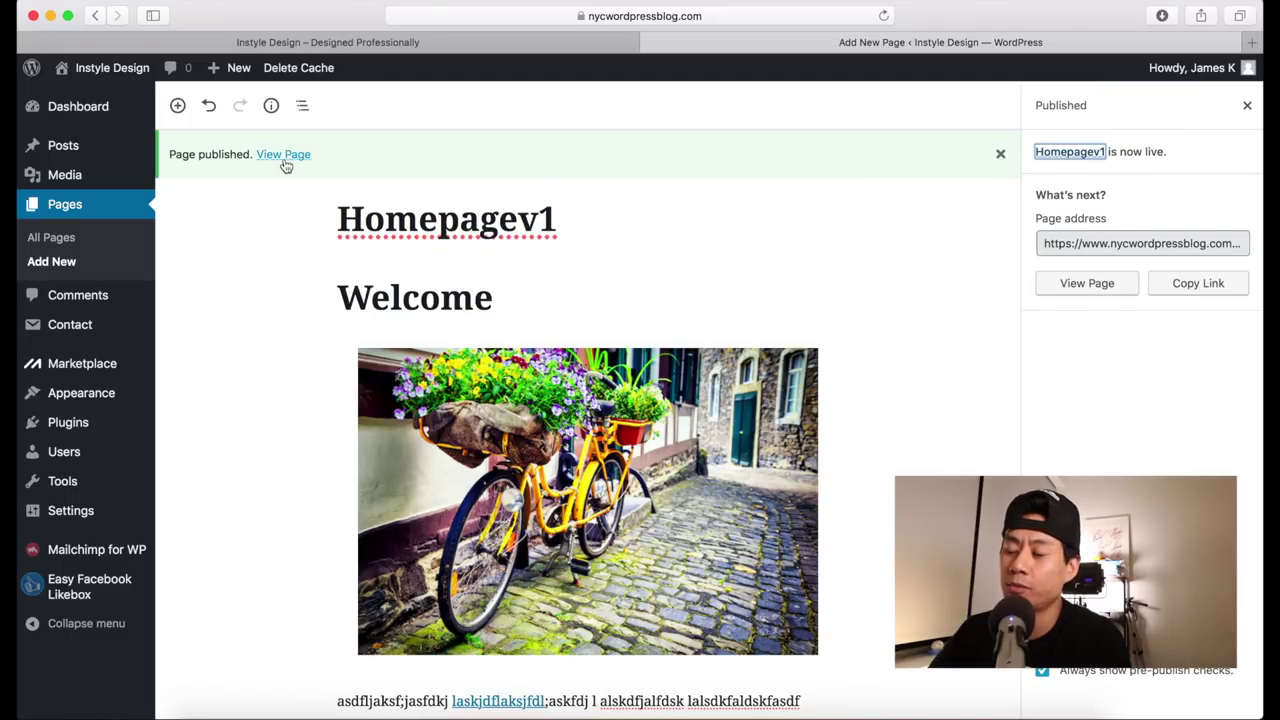
pyautogui.click(999, 155)
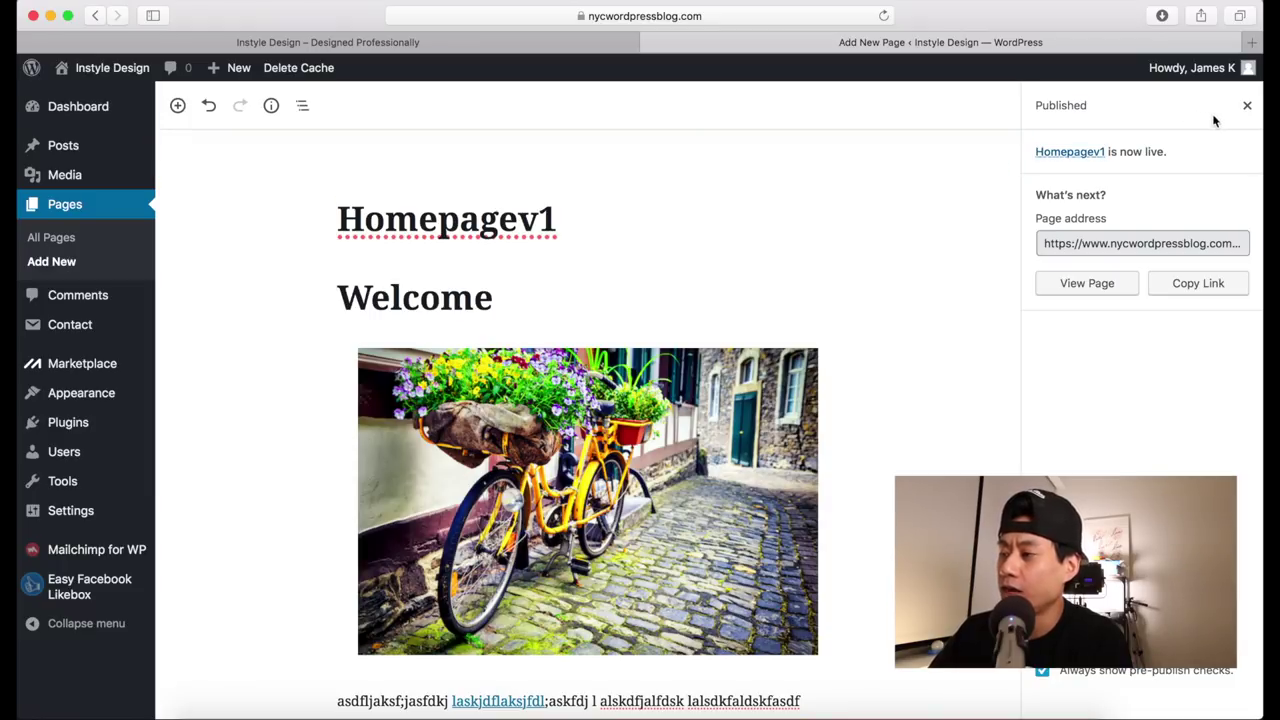
pyautogui.click(1246, 105)
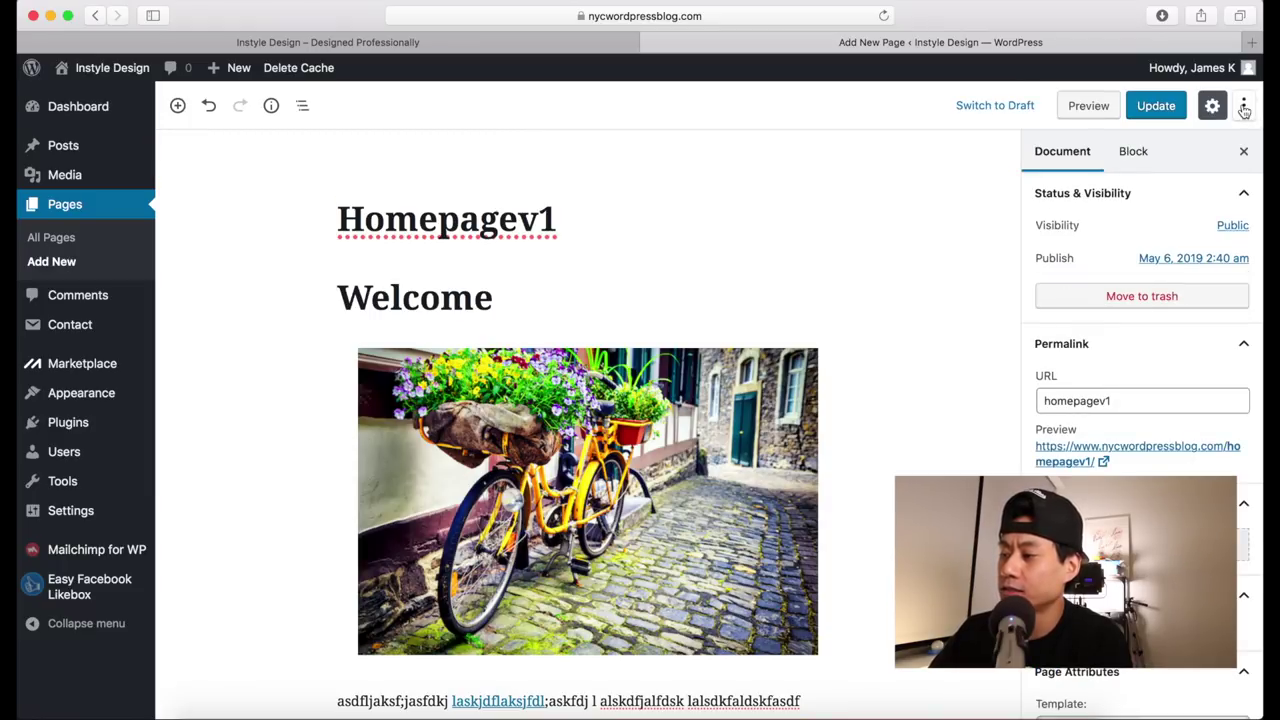
# Step: Open the list of all pages, start another new page from it, and enter the paragraph "sdfadfasdf"
pyautogui.click(52, 240)
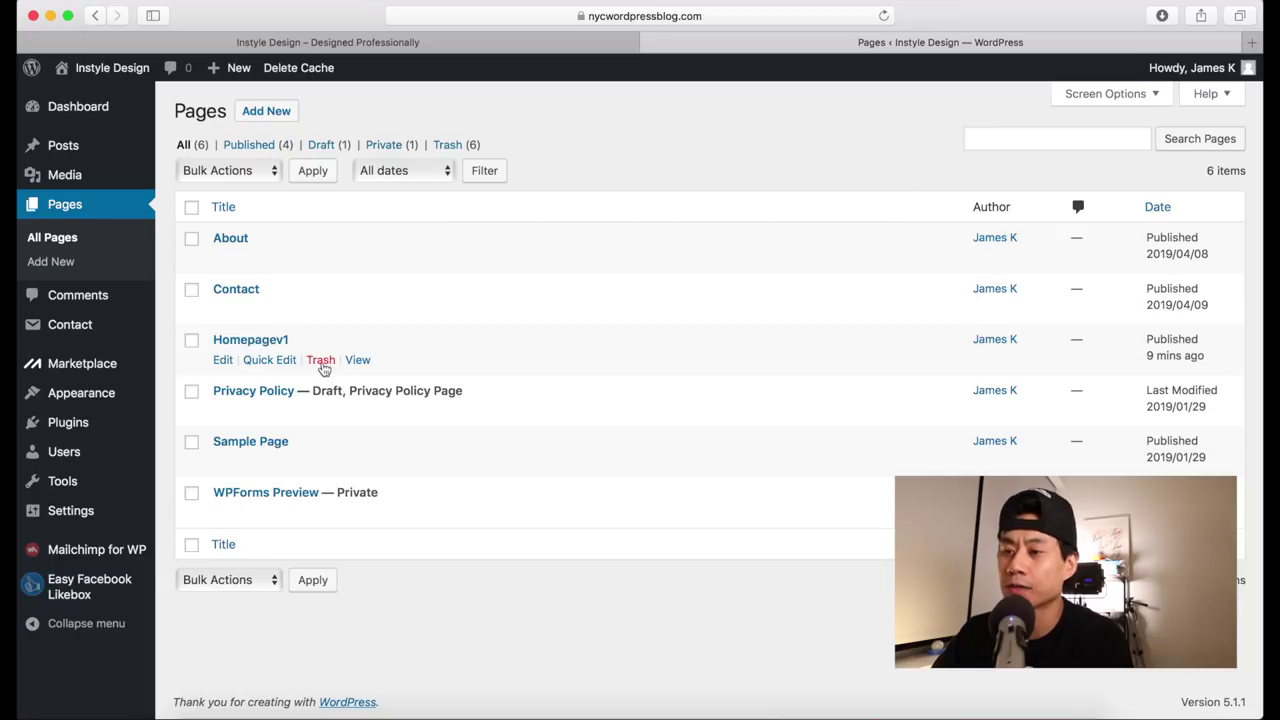
pyautogui.click(266, 112)
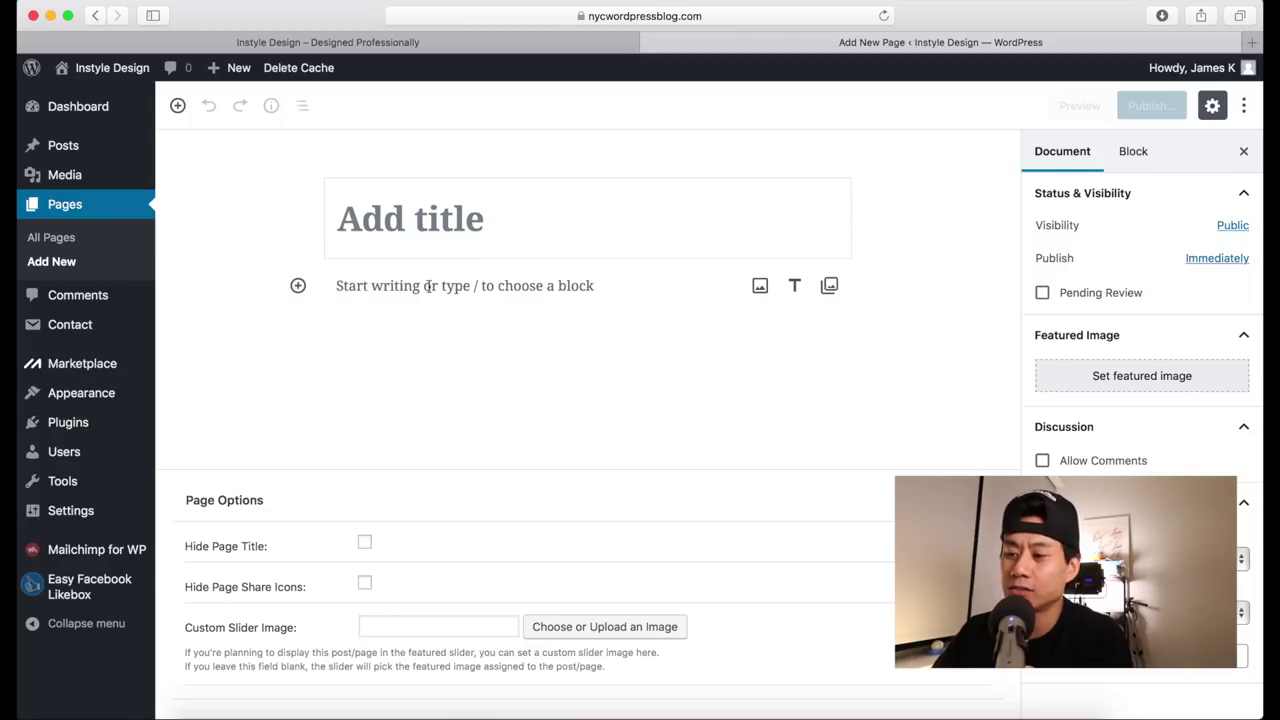
pyautogui.click(297, 287)
pyautogui.click(360, 450)
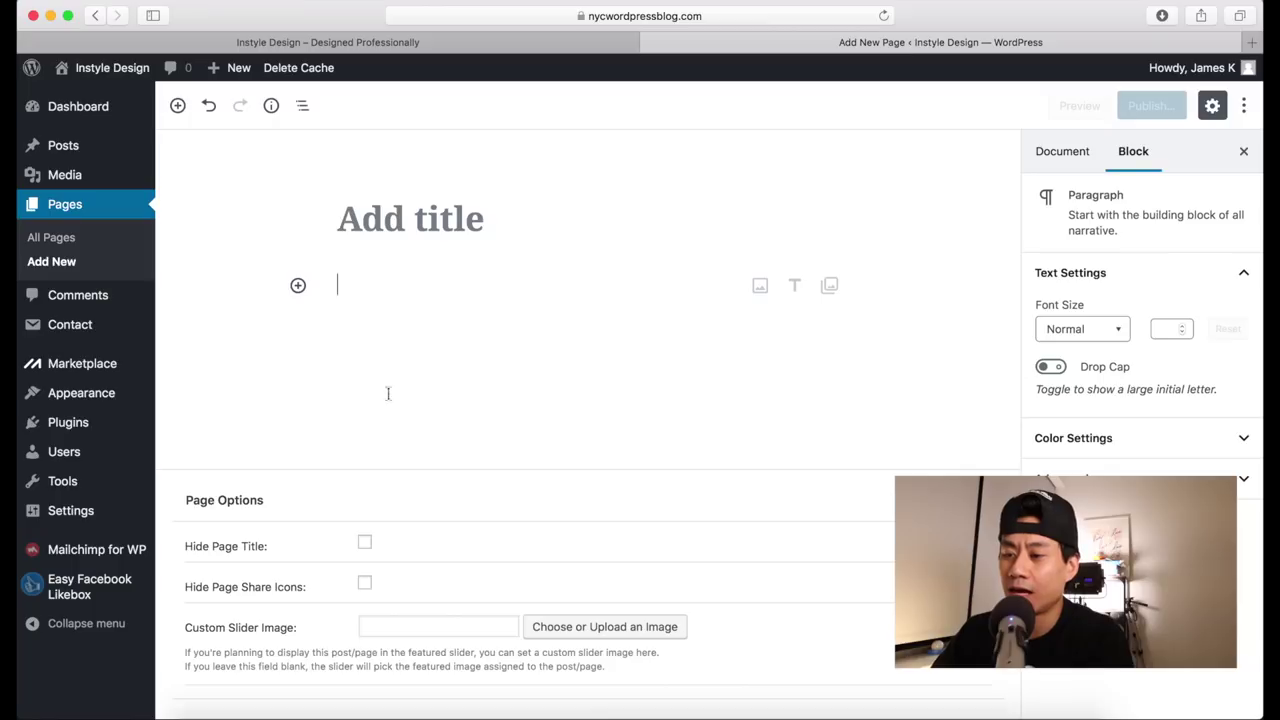
pyautogui.write('sdfadfasdf')
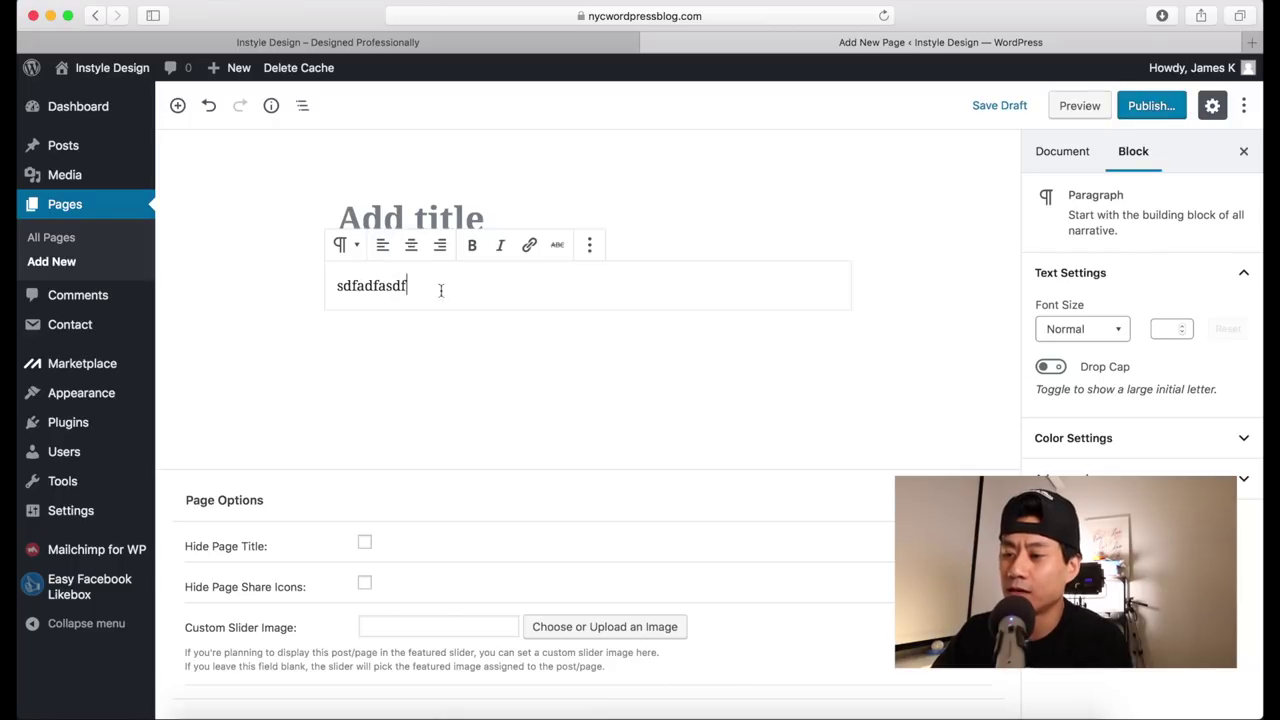
# Step: Look at the paragraph block's extra options, including Remove Block, and erase all of the paragraph's text
pyautogui.click(589, 245)
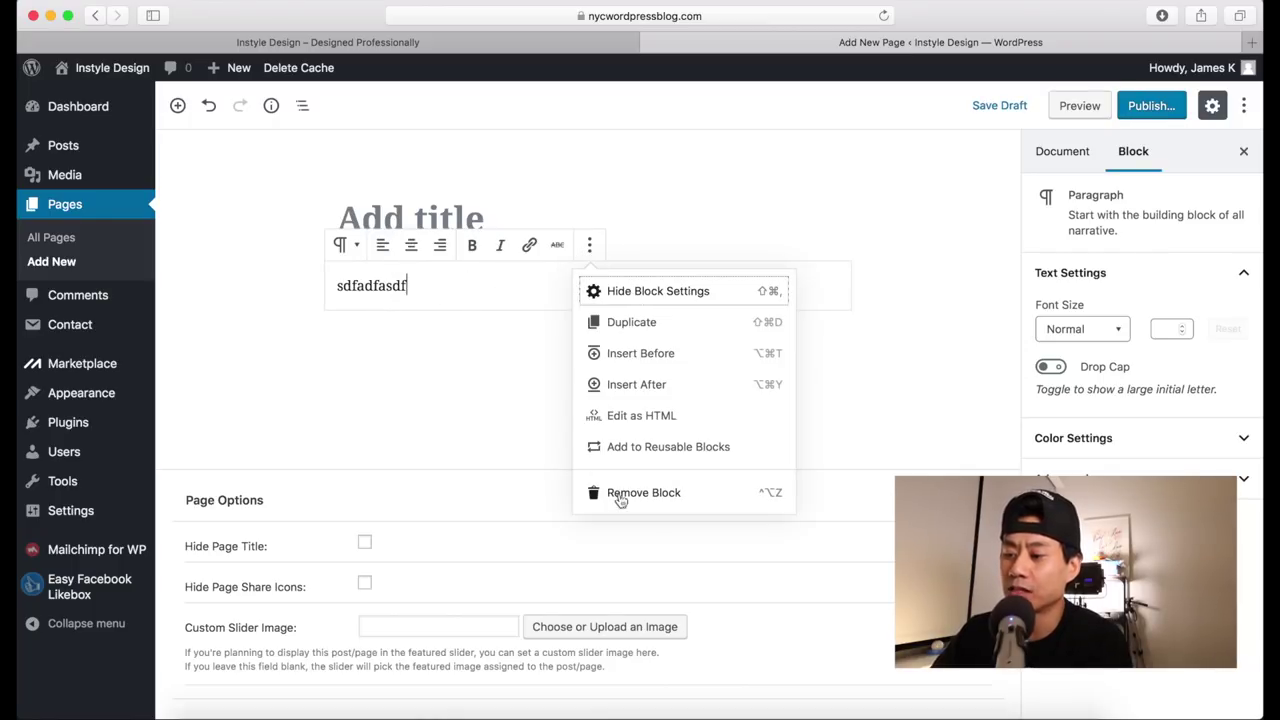
pyautogui.click(461, 360)
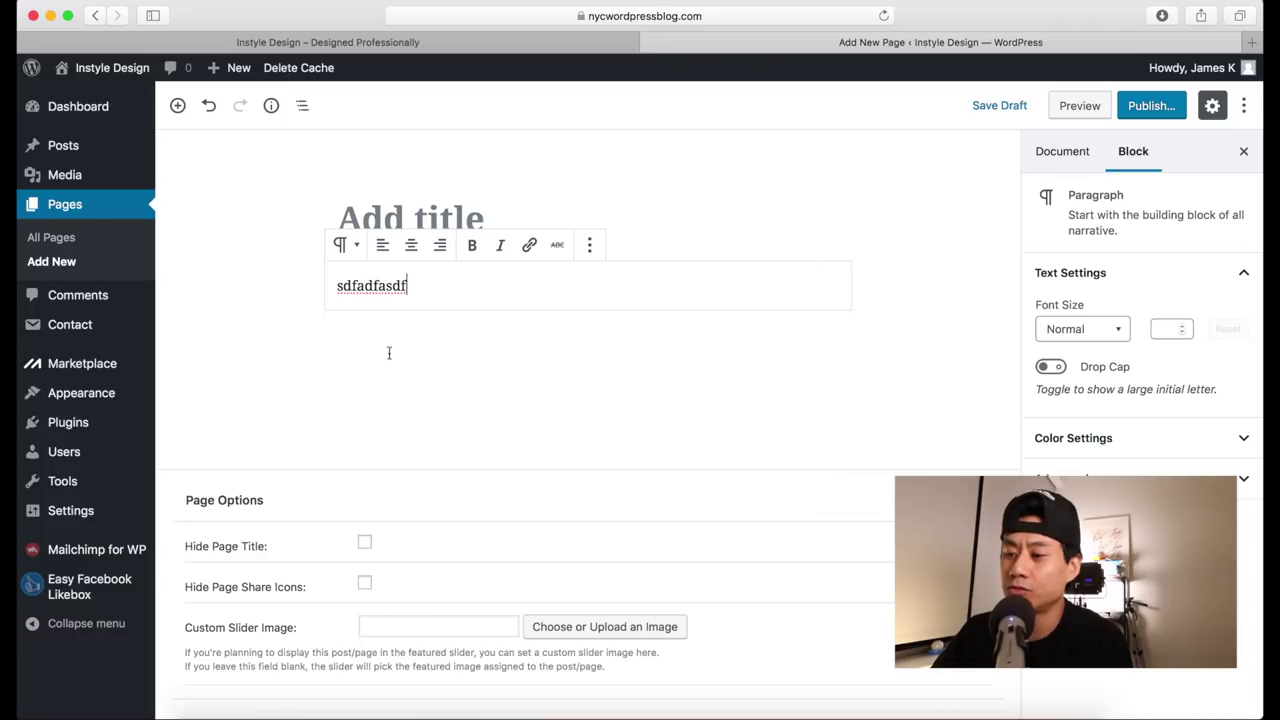
pyautogui.press('Return')
pyautogui.press('BackSpace')
pyautogui.press('BackSpace')
pyautogui.press('BackSpace')
pyautogui.press('BackSpace')
pyautogui.press('BackSpace')
pyautogui.press('BackSpace')
pyautogui.press('BackSpace')
pyautogui.press('BackSpace')
pyautogui.press('BackSpace')
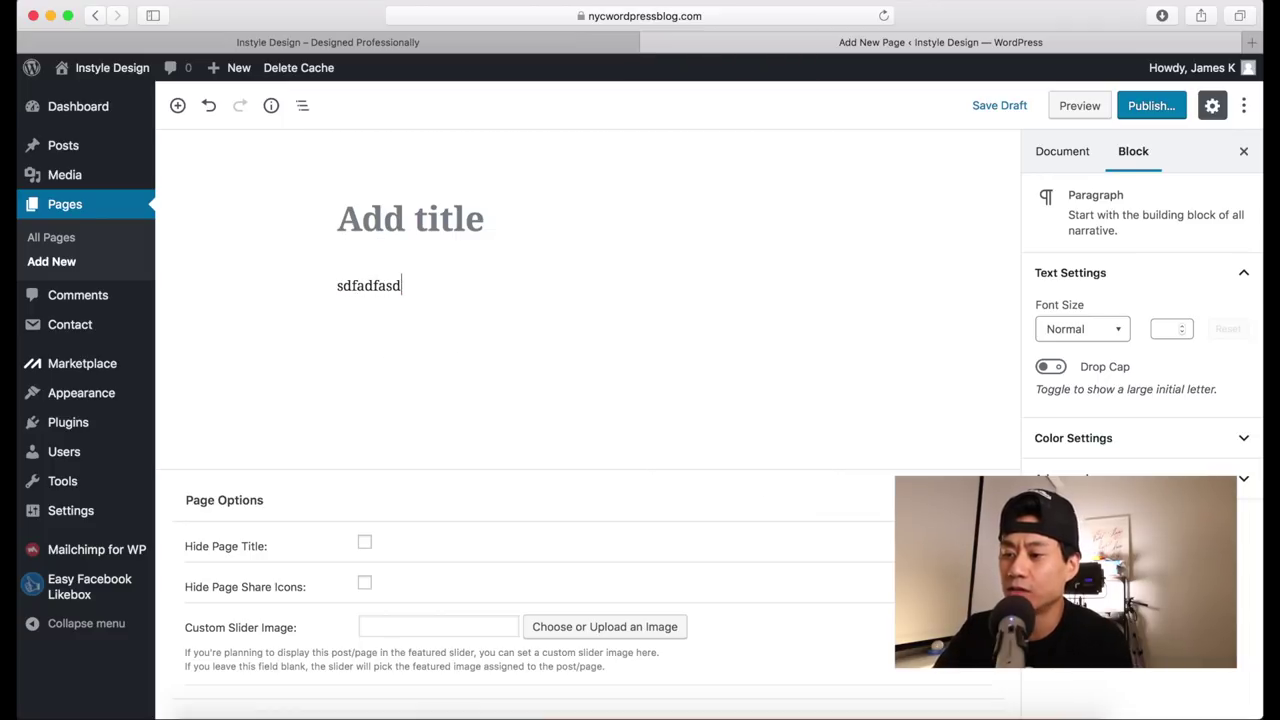
pyautogui.press('BackSpace')
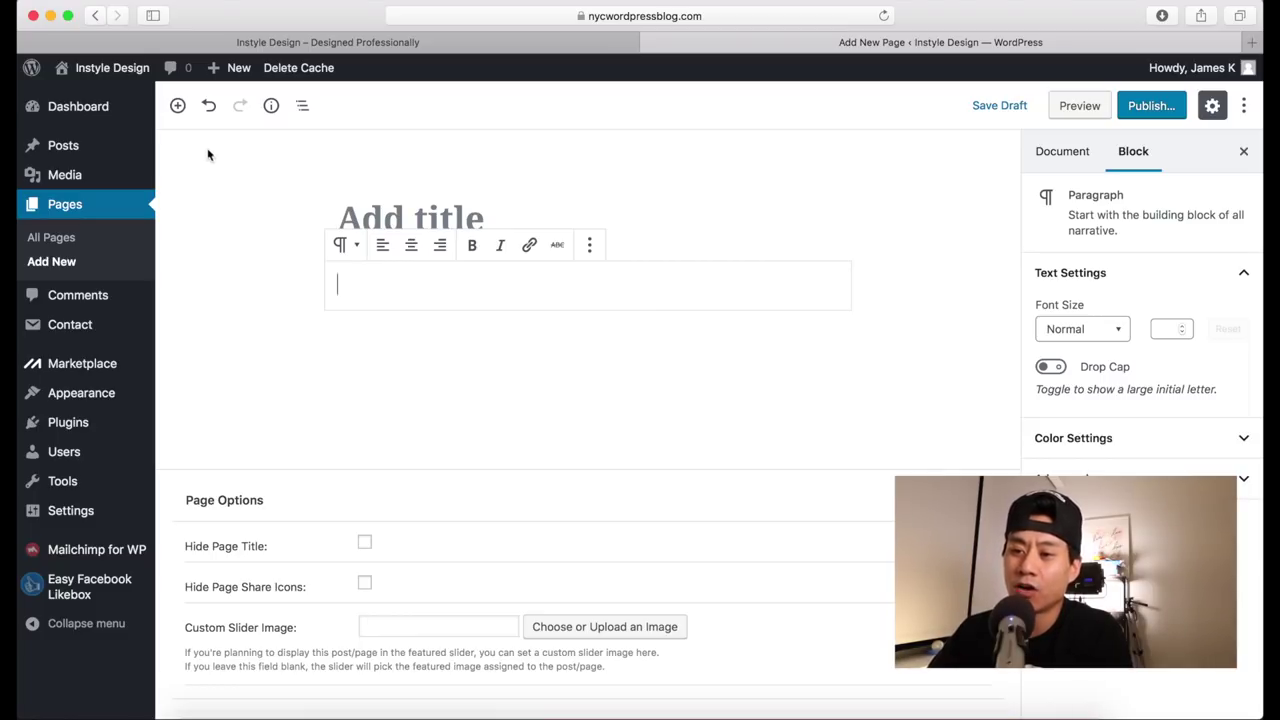
# Step: Start a new blog post and title it "Blogging"
pyautogui.moveTo(88, 152)
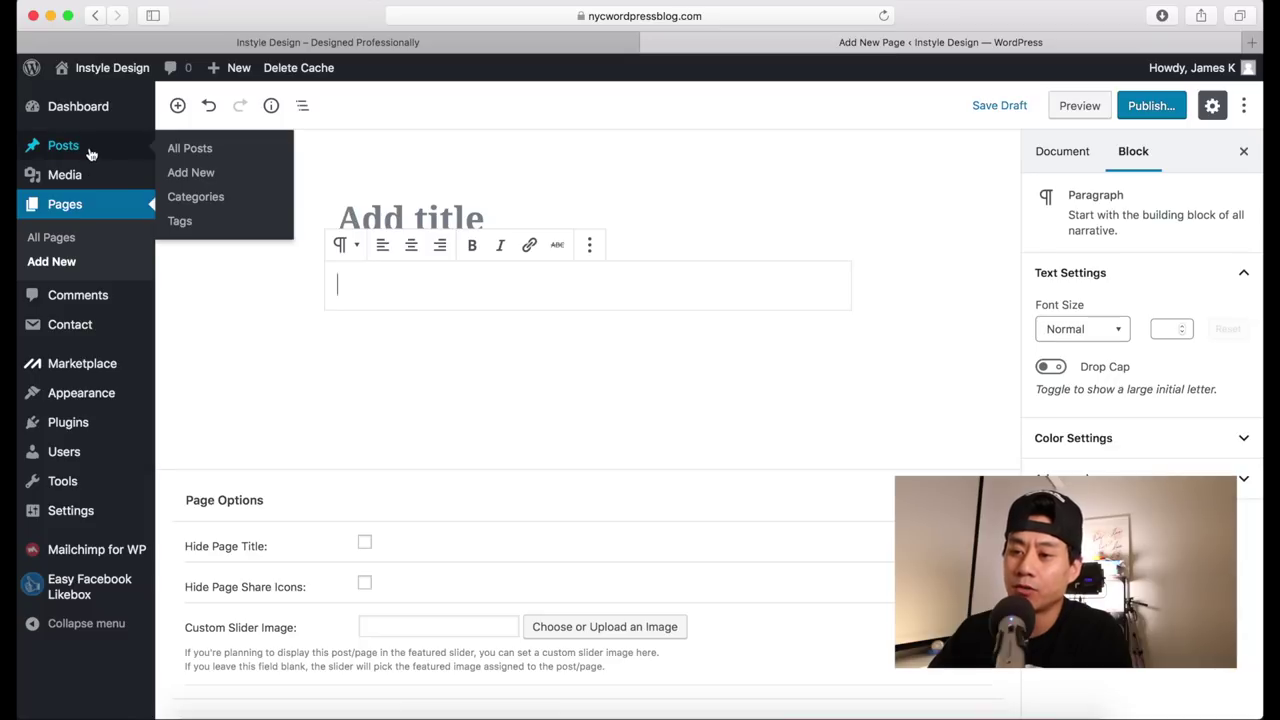
pyautogui.click(197, 176)
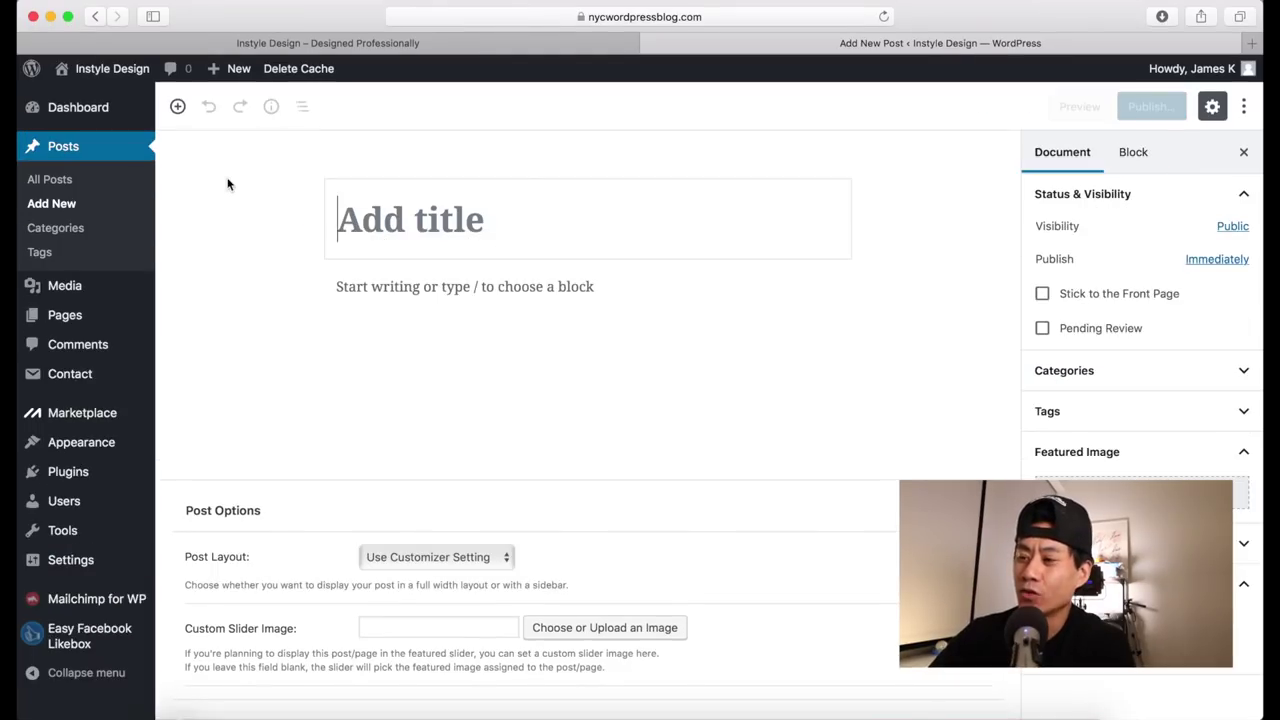
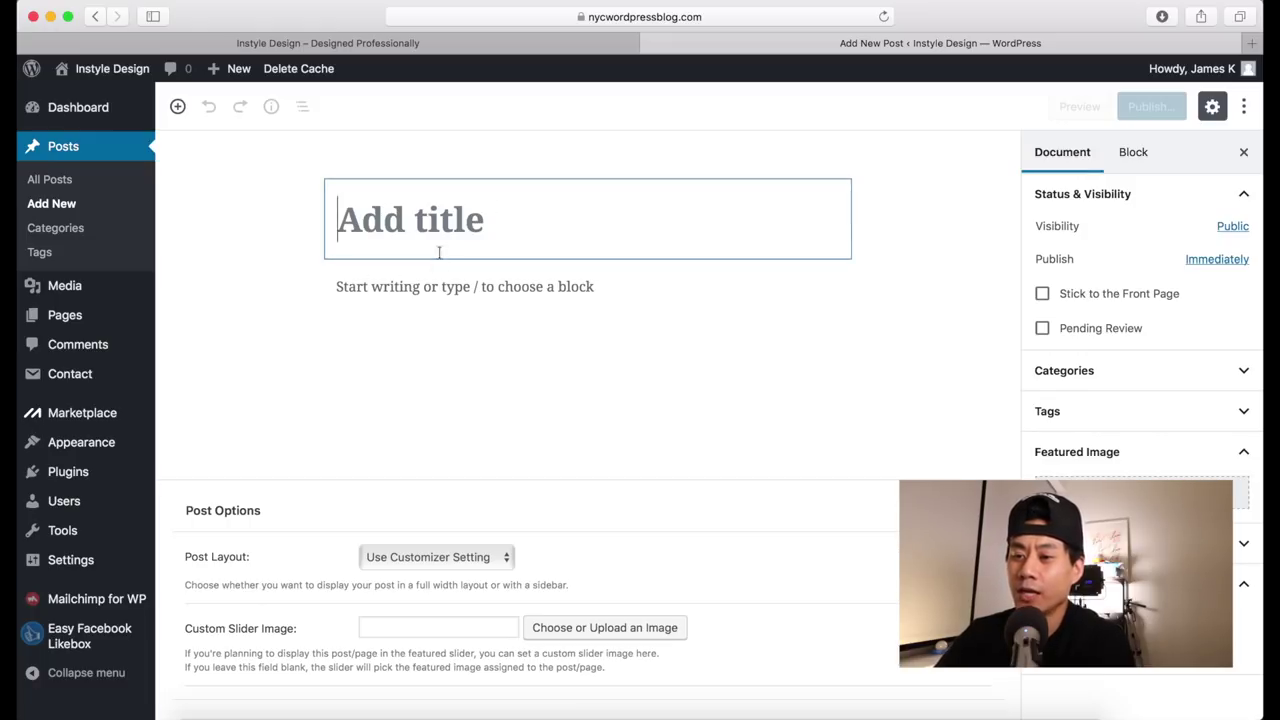
pyautogui.write('Blogg')
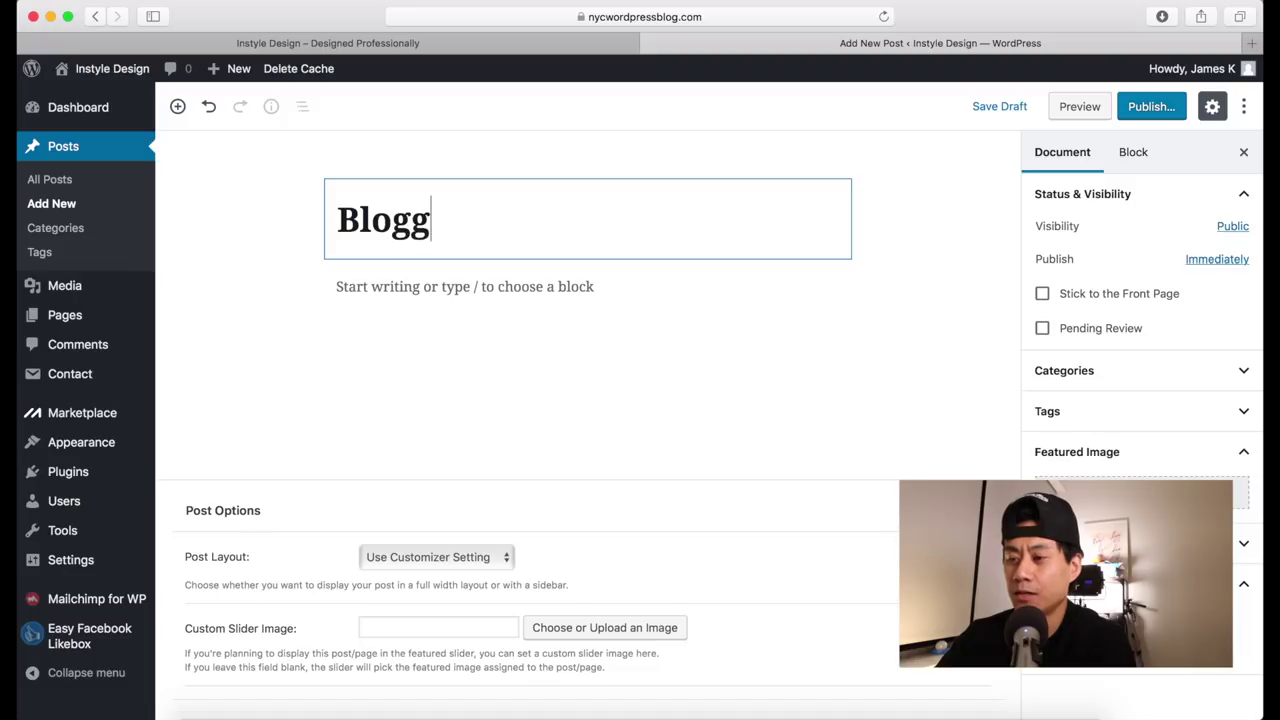
pyautogui.write('ing')
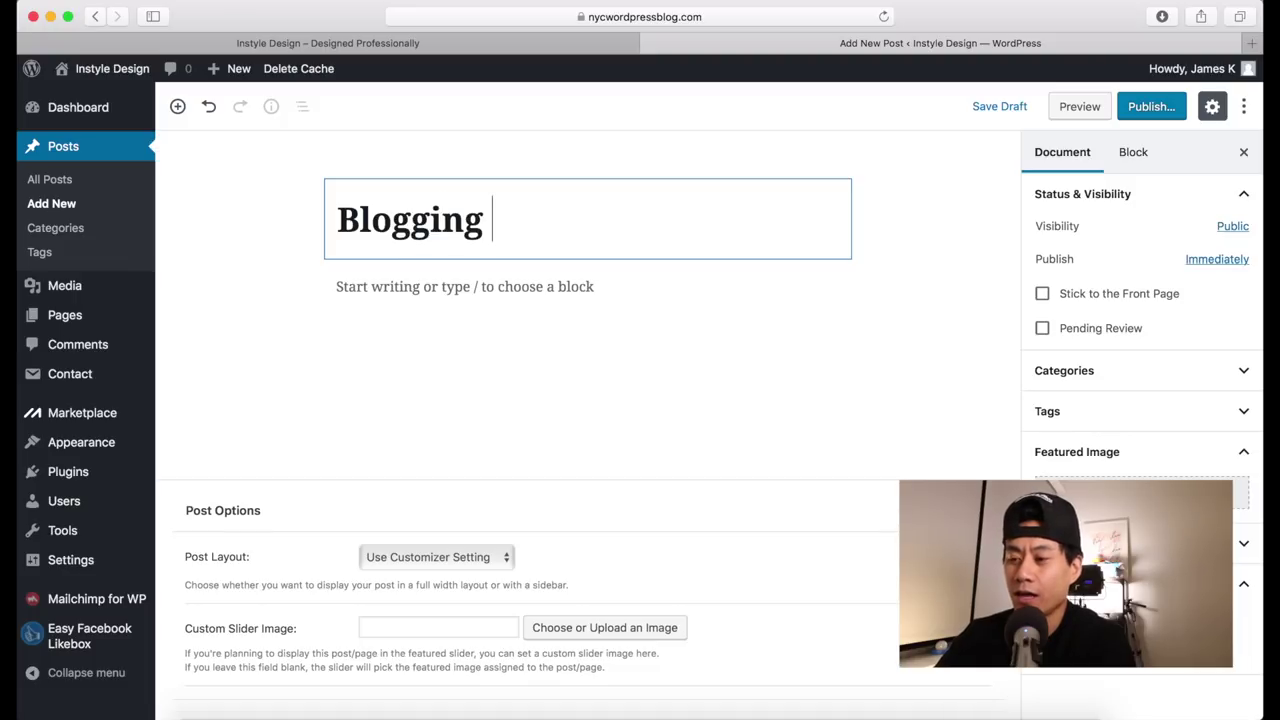
# Step: Add the paragraph "sldfjaskfja flksajflkaf;asfk asdlkfafjaf;jlaf asldkf" below the post title
pyautogui.click(414, 289)
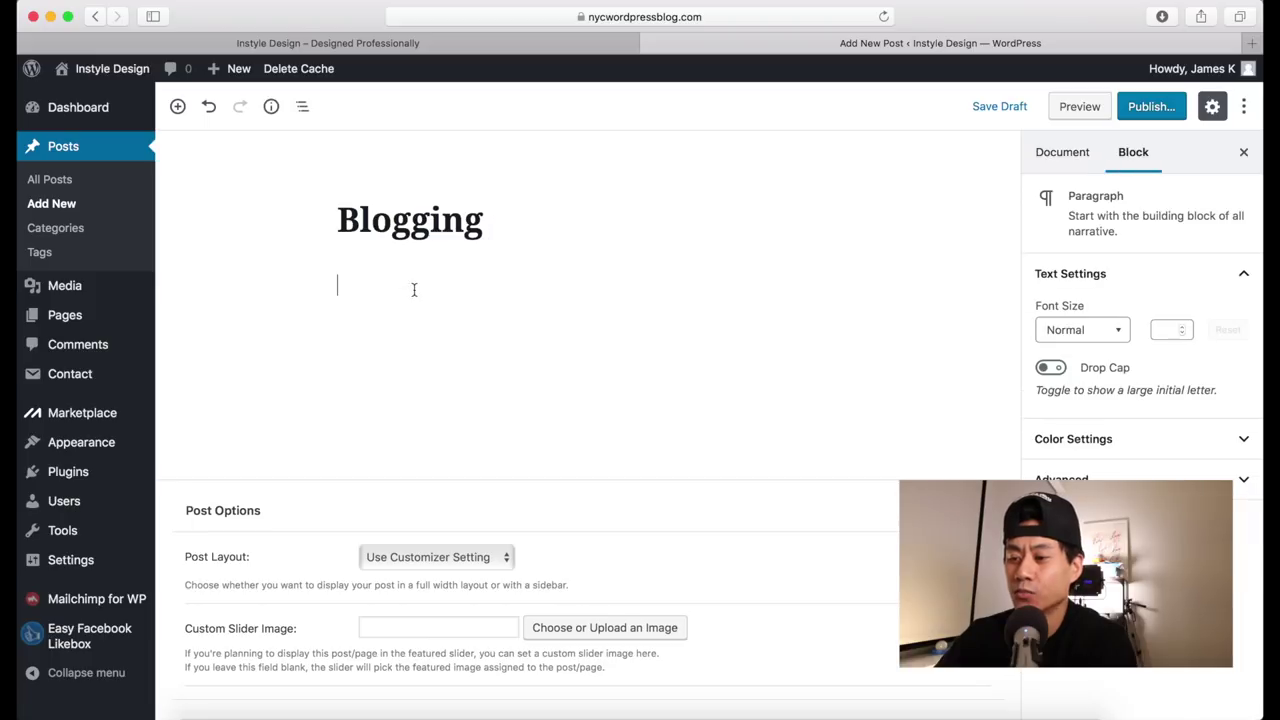
pyautogui.write('sldfjaskfja f')
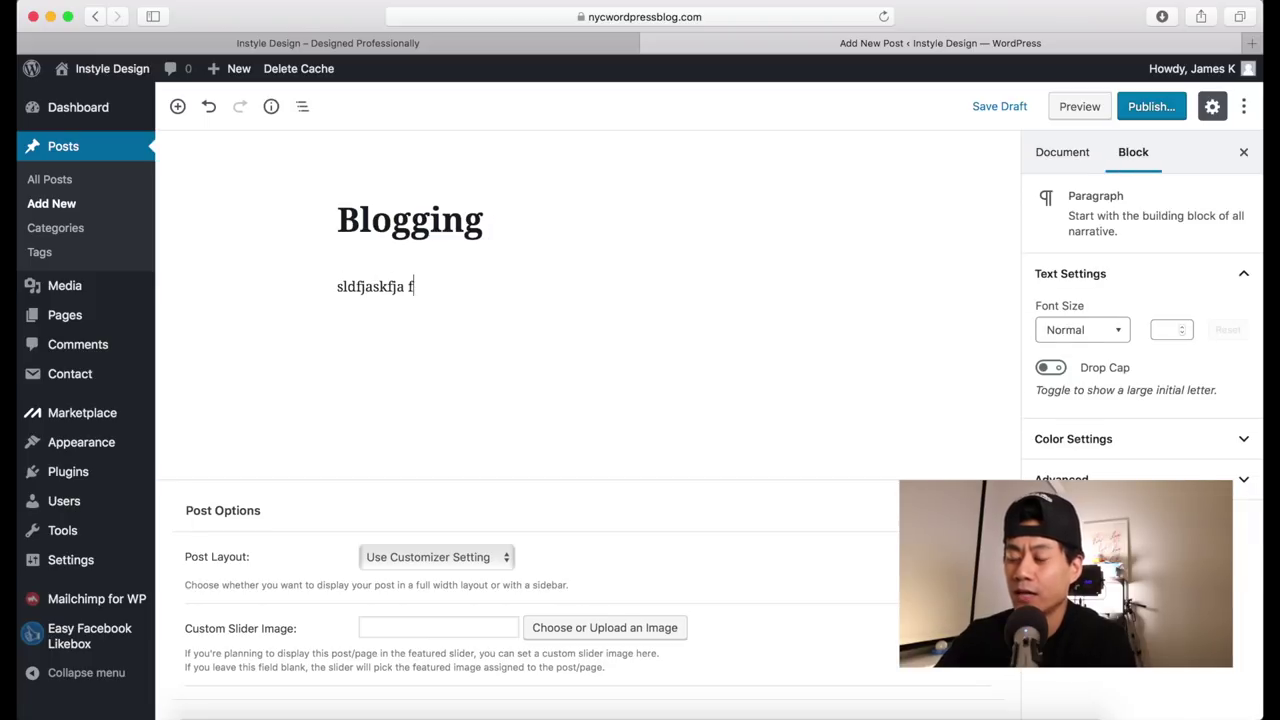
pyautogui.write('lksajflkaf;asfk asdlkfafjaf;jlaf asldkf')
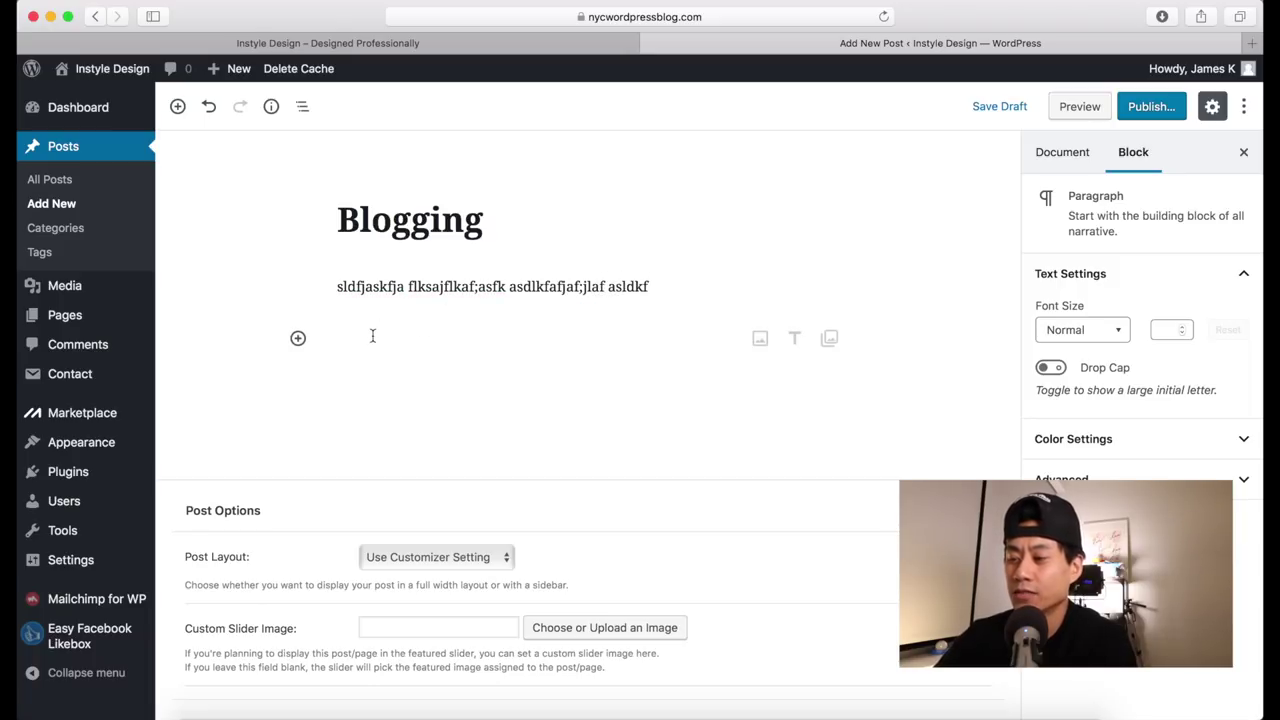
# Step: Insert the pink flower bouquet image promobox1a.jpg from the media library below the paragraph
pyautogui.click(760, 338)
pyautogui.click(612, 436)
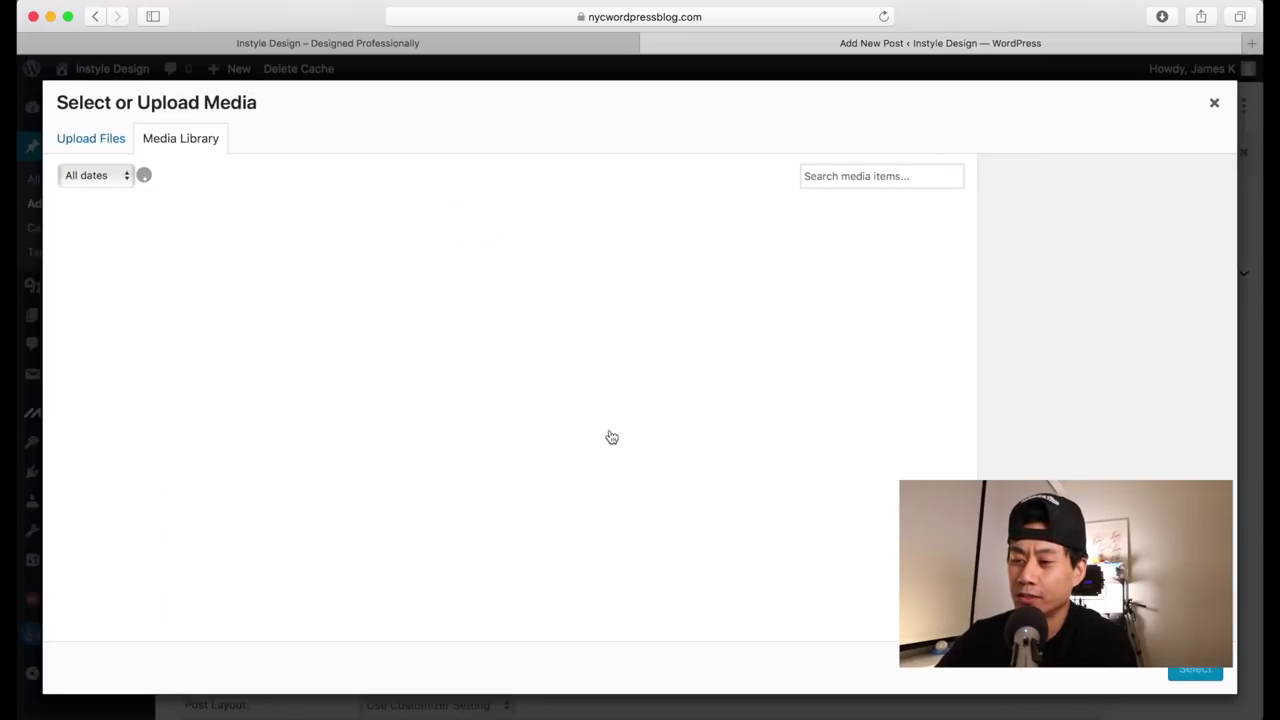
pyautogui.click(404, 408)
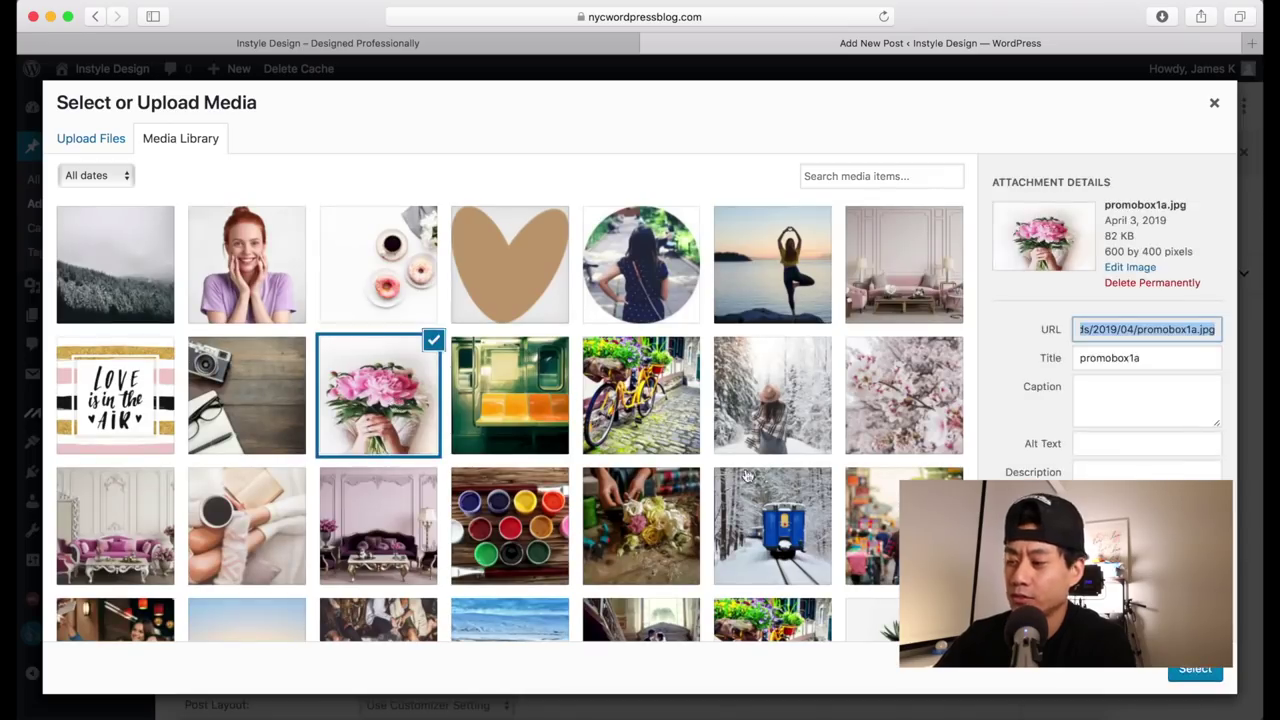
pyautogui.click(1194, 672)
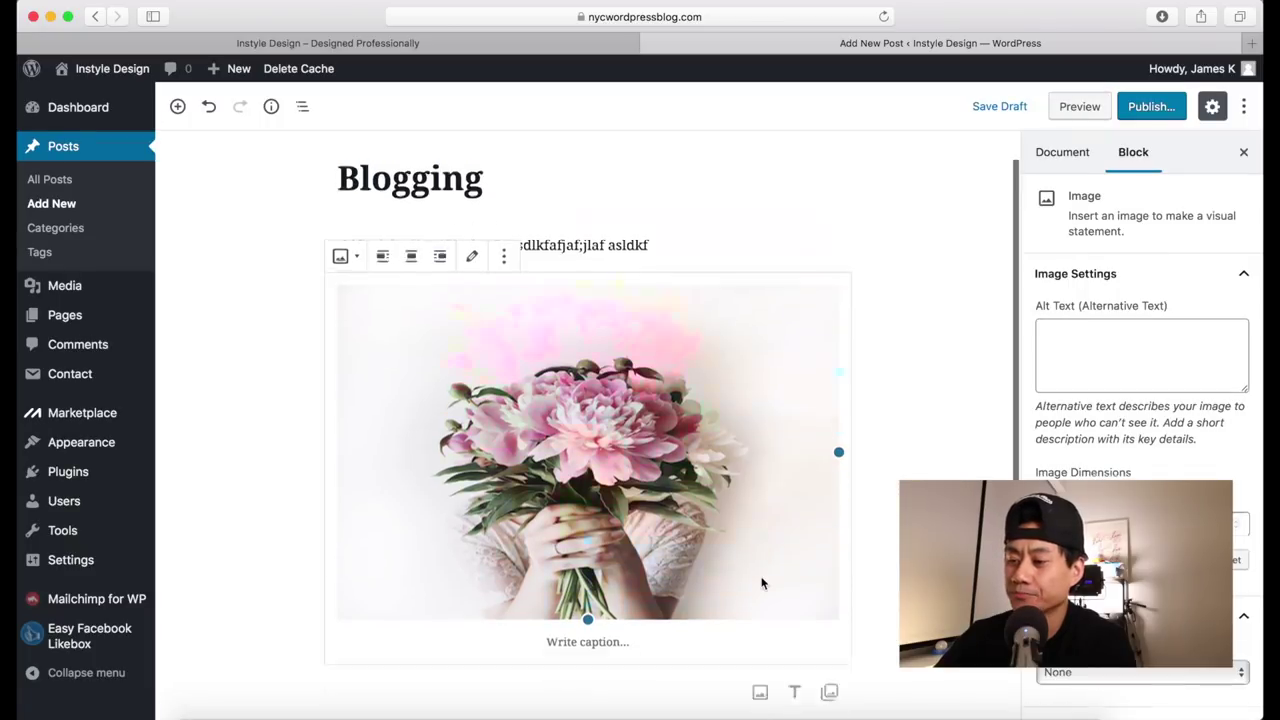
# Step: Add two paragraphs below the image, "aslfkja;lsfkja;sfasfd" and "lakjsdfakjsdfaasfda sadfafdadsf"
pyautogui.scroll(-3, 700, 560)
pyautogui.click(528, 508)
pyautogui.write('aslfkja;lsfkja;sfasfd')
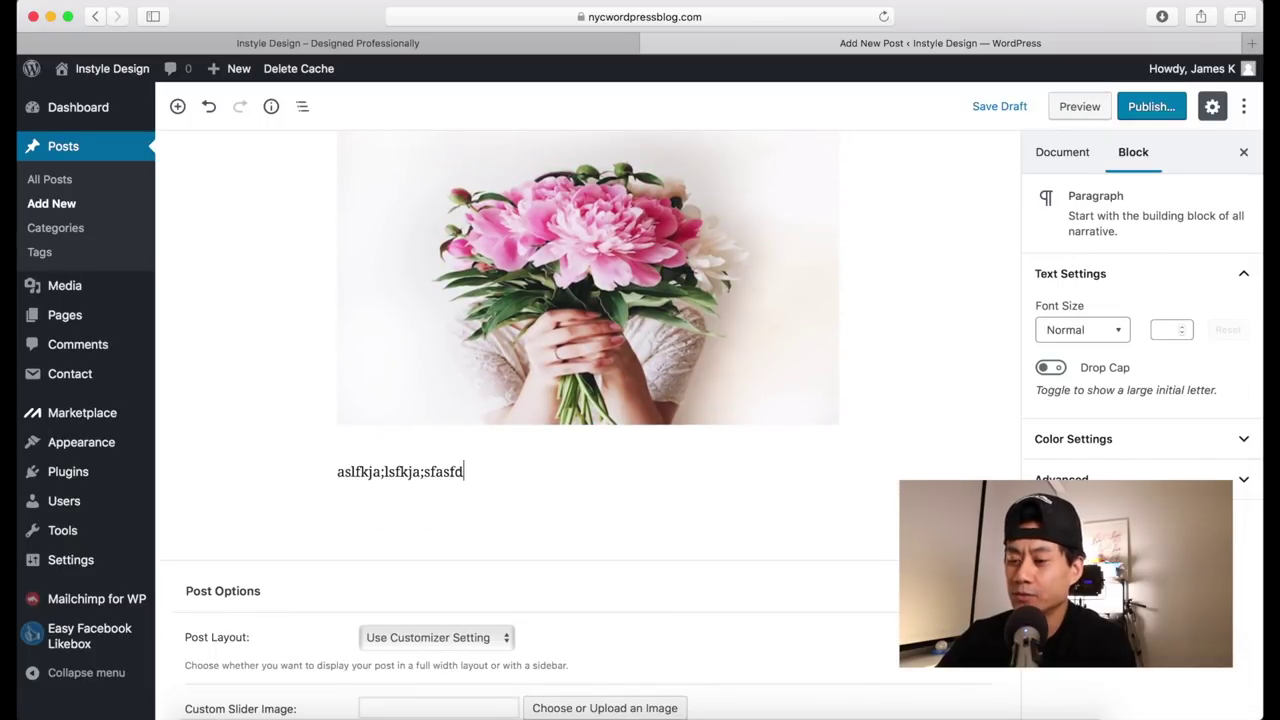
pyautogui.press('Return')
pyautogui.write('lakjsdfakjsdfaasfda sadfafdadsf')
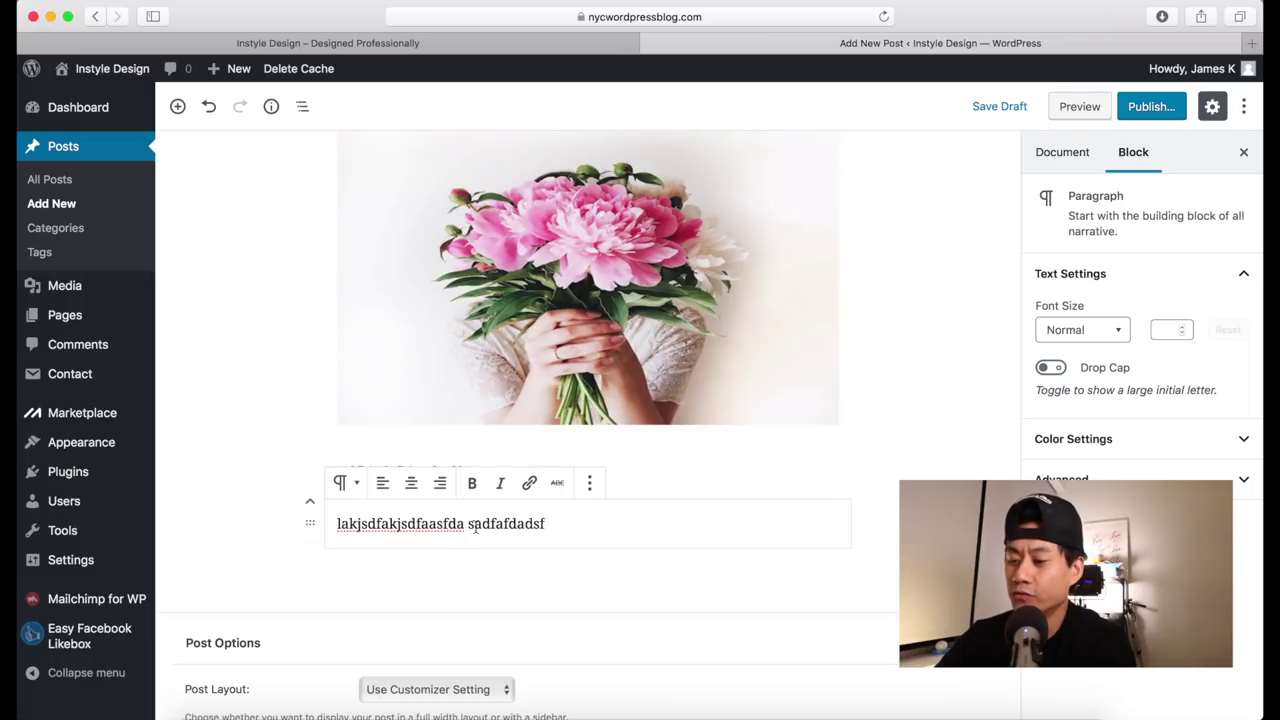
# Step: Make "sadfafdadsf" in the last paragraph bold, italic and struck through, and centre that paragraph
pyautogui.moveTo(466, 524); pyautogui.dragTo(548, 524)
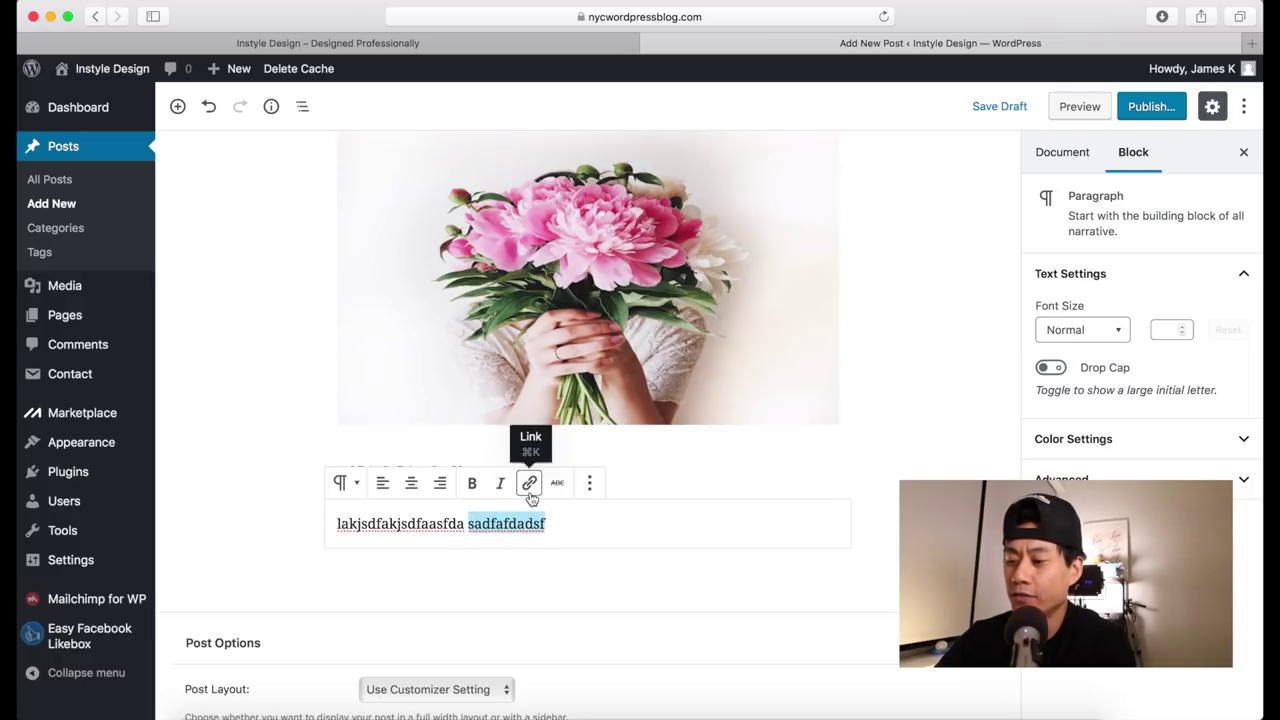
pyautogui.click(472, 483)
pyautogui.click(500, 483)
pyautogui.click(557, 483)
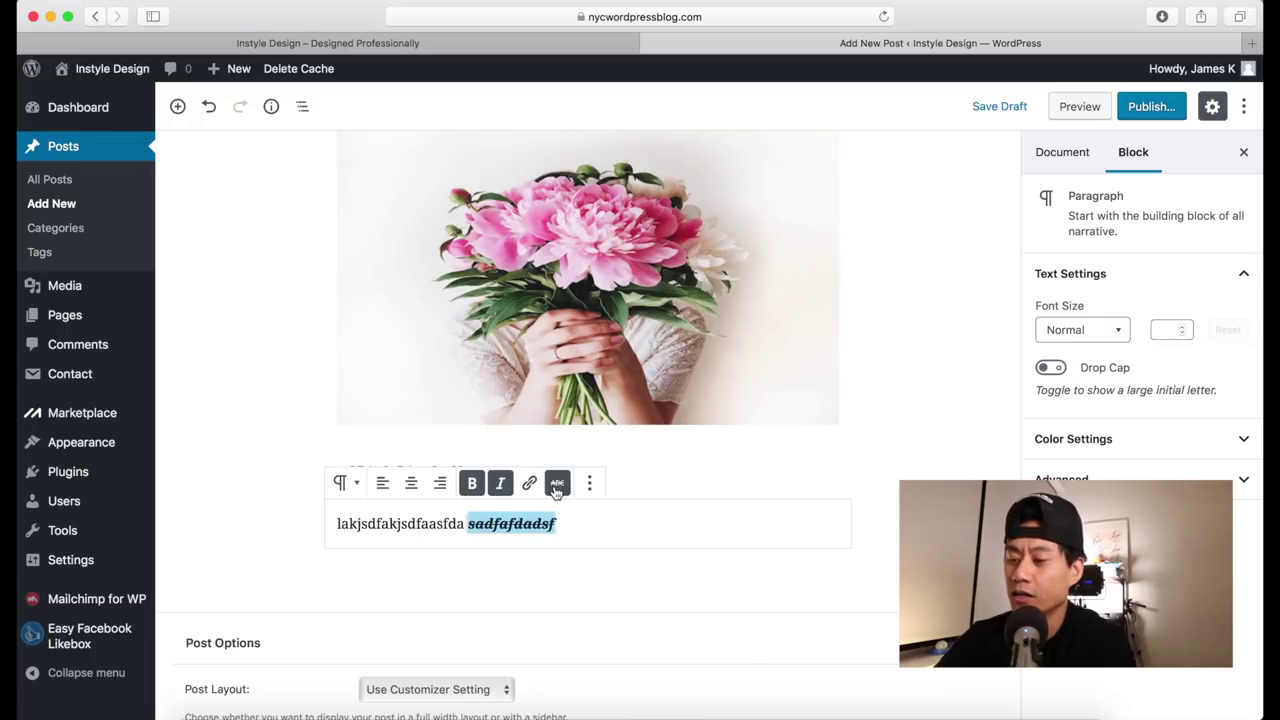
pyautogui.click(411, 483)
pyautogui.click(870, 494)
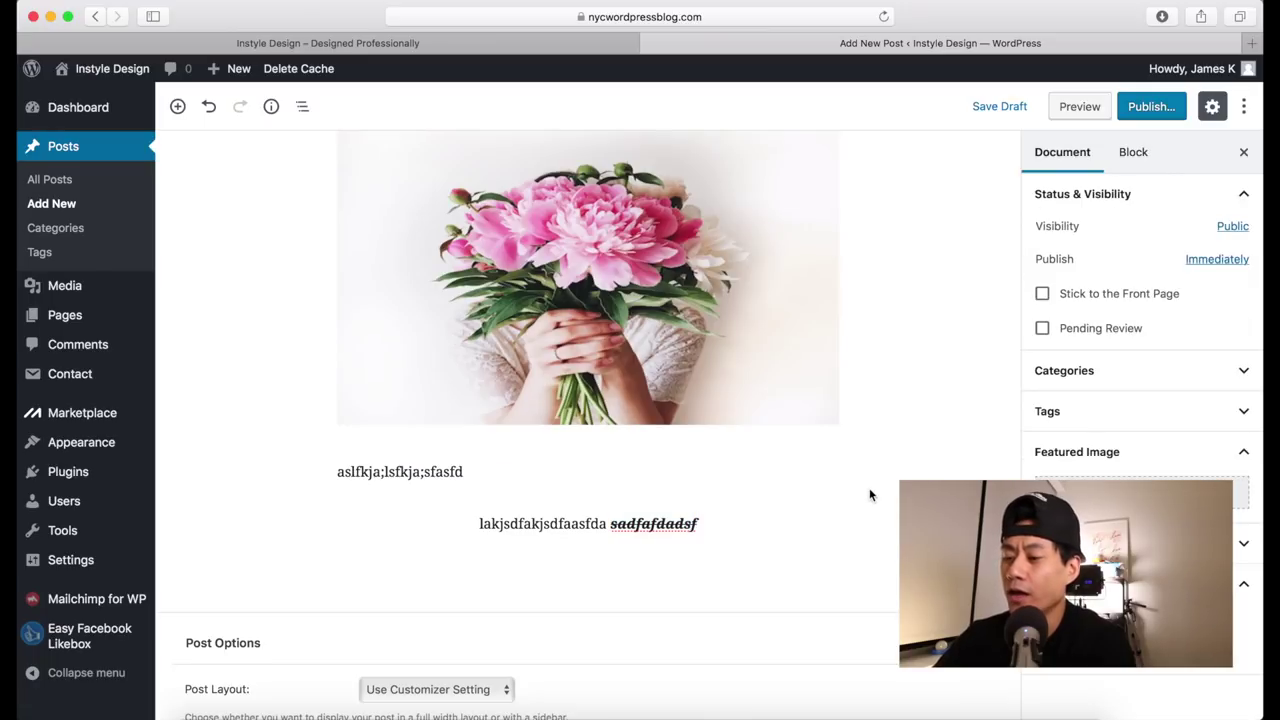
# Step: Look over the post content, the Post Layout choices and the Status & Visibility settings
pyautogui.scroll(5, 870, 494)
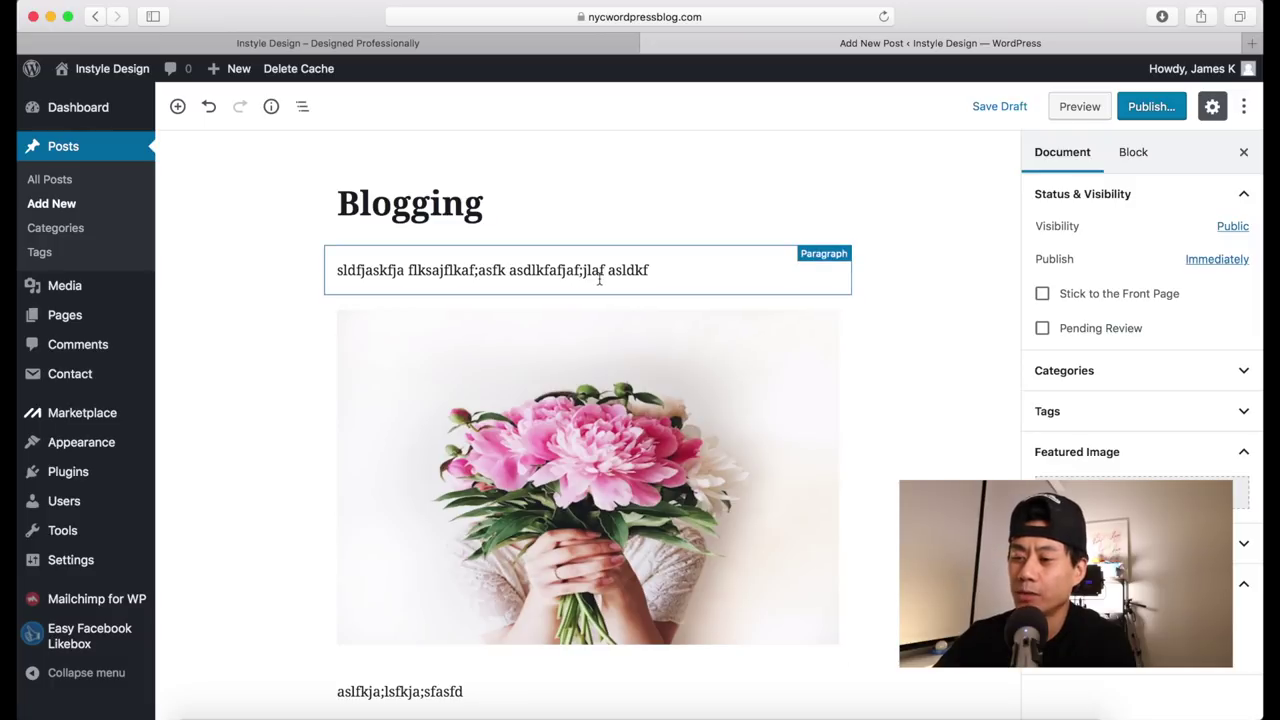
pyautogui.scroll(-5, 576, 275)
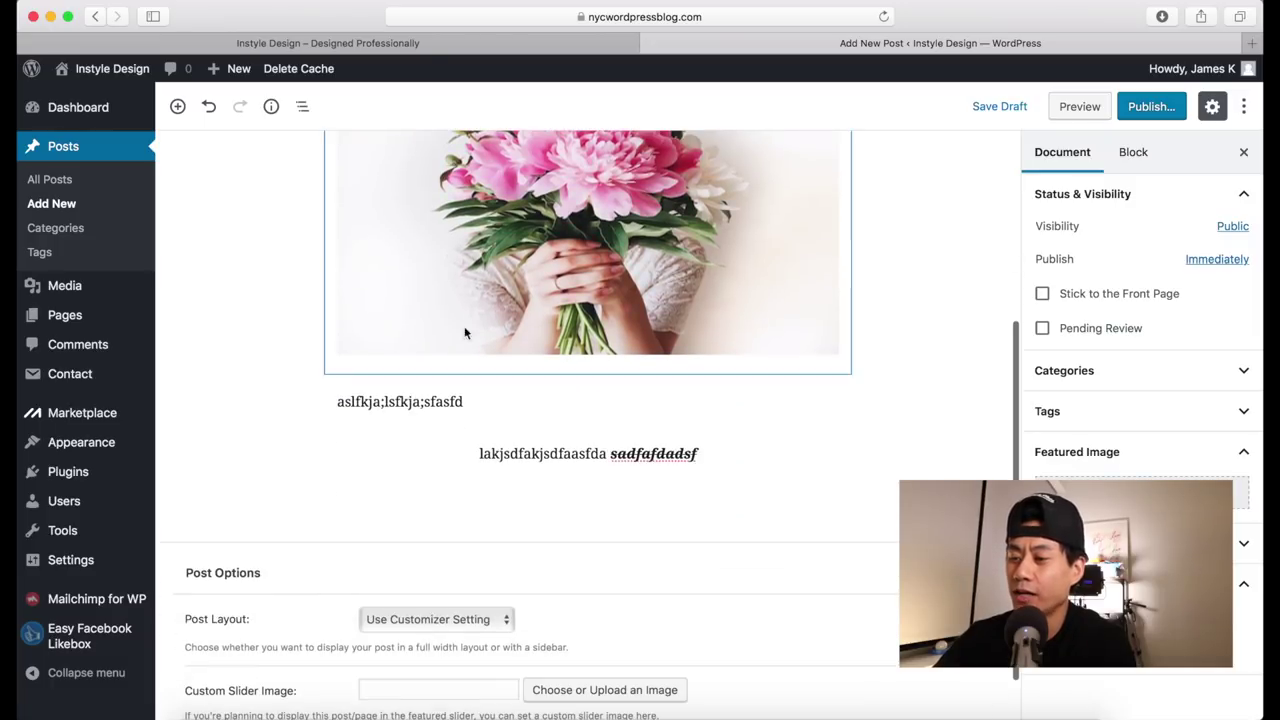
pyautogui.scroll(-2, 588, 458)
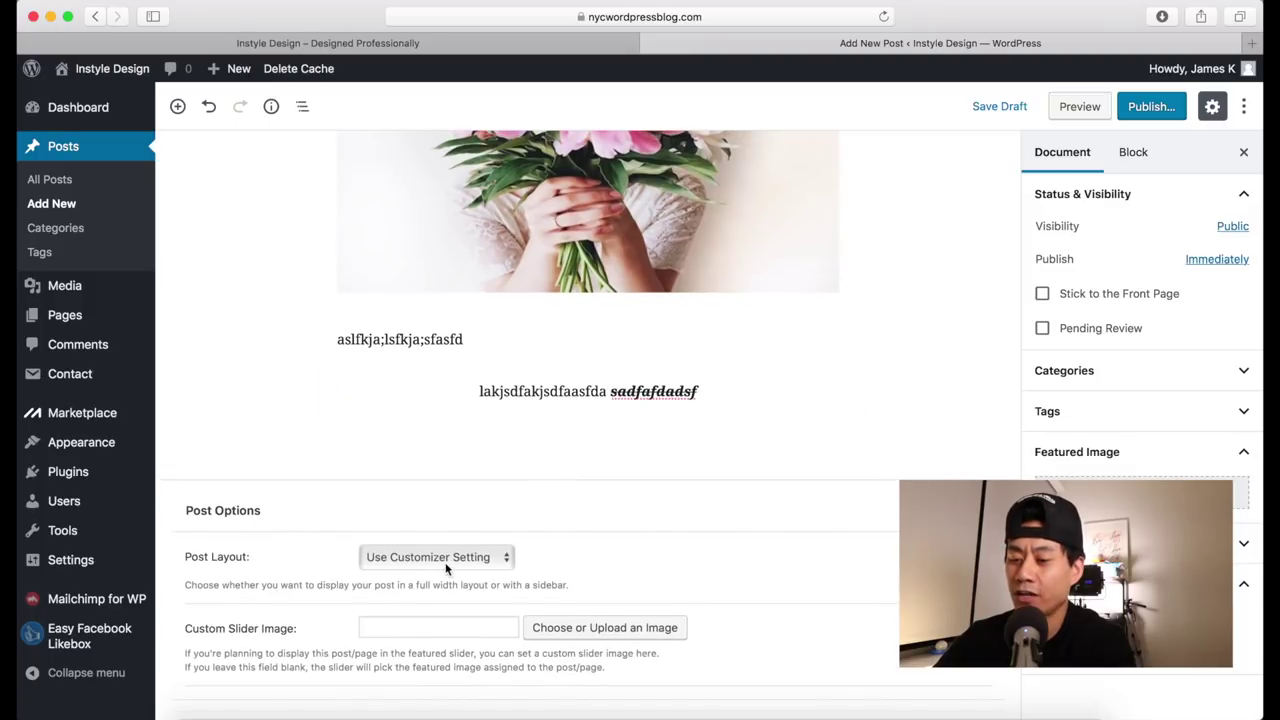
pyautogui.click(447, 568)
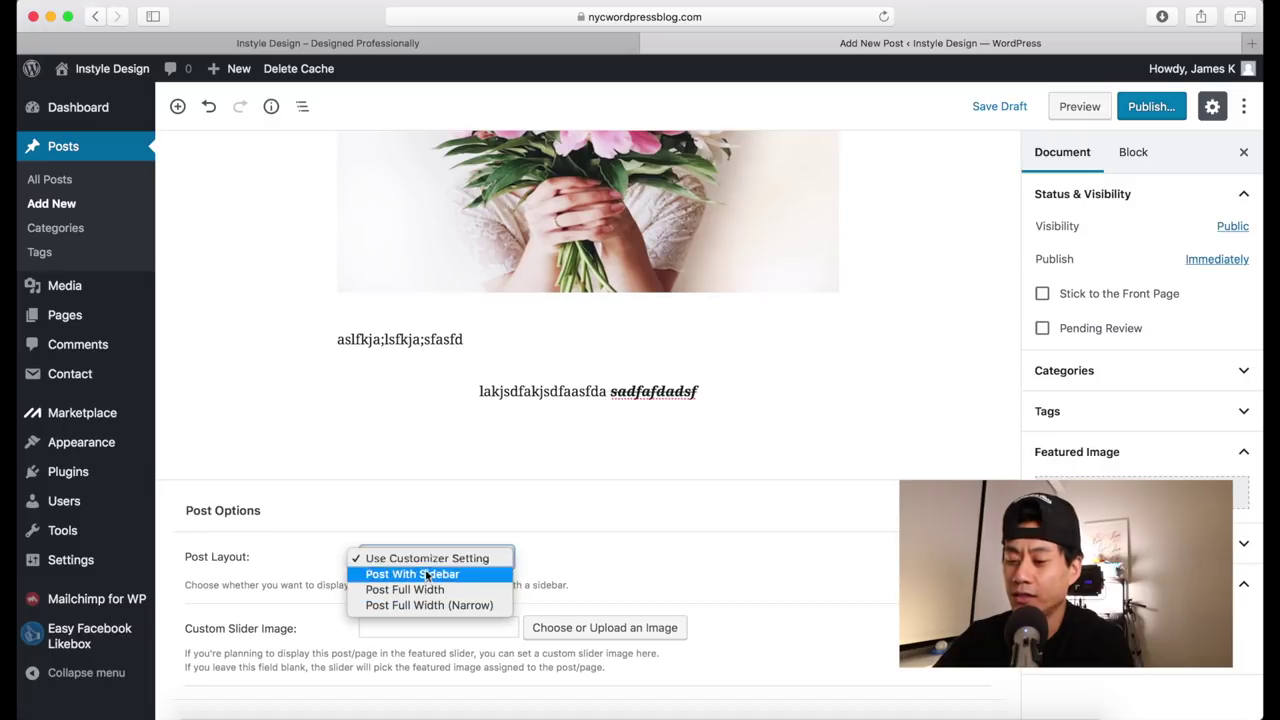
pyautogui.click(311, 621)
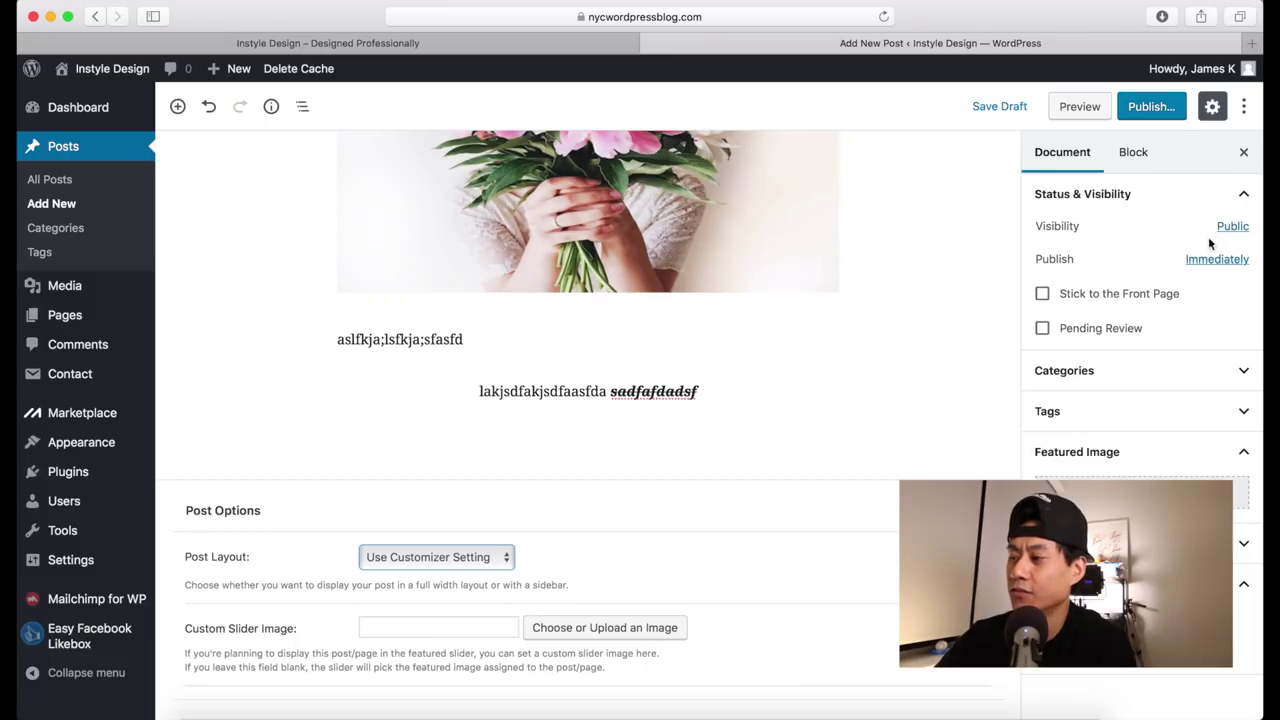
pyautogui.click(1042, 295)
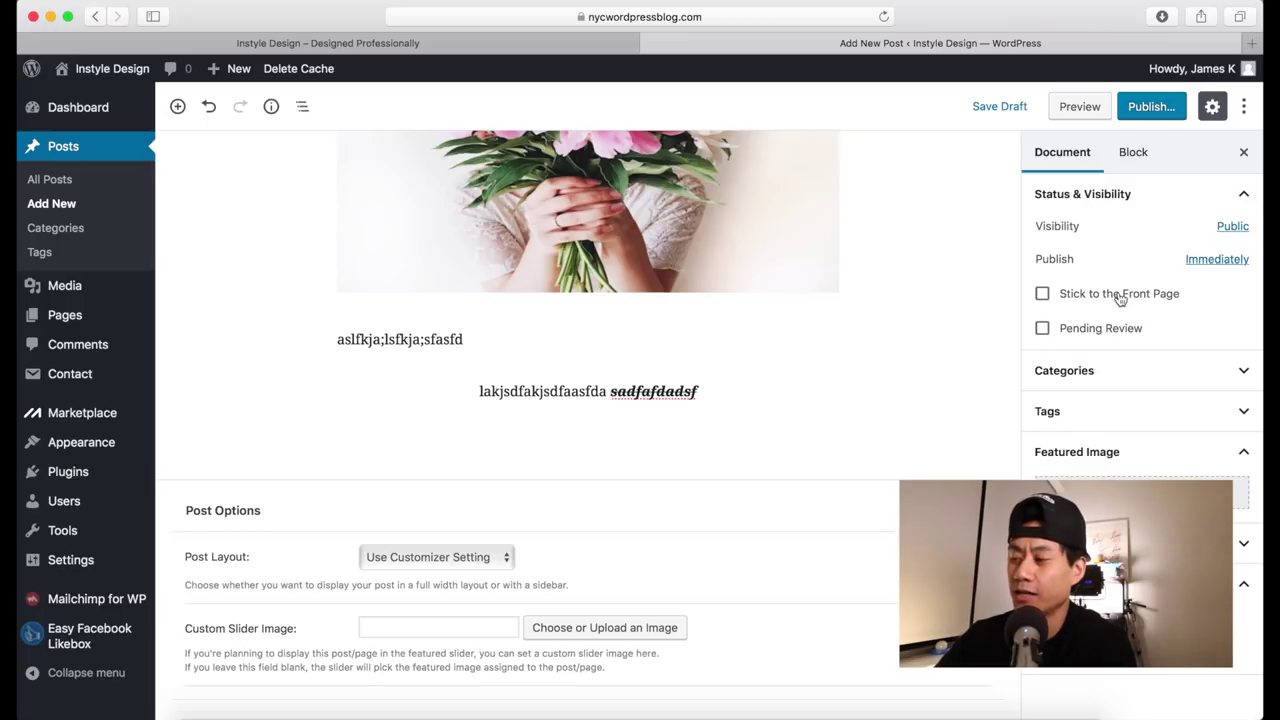
# Step: Create a category named "New Category" for the post and also assign the Lifestyle and Travel categories
pyautogui.click(1097, 370)
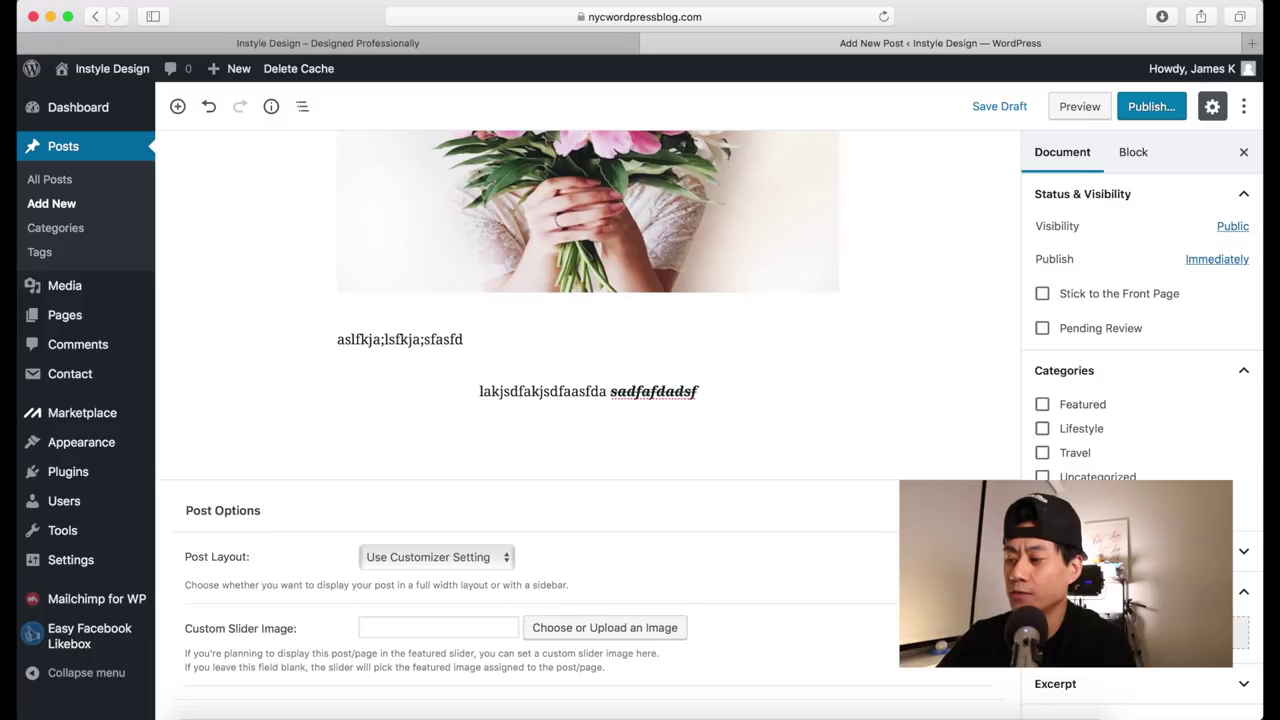
pyautogui.click(1240, 562)
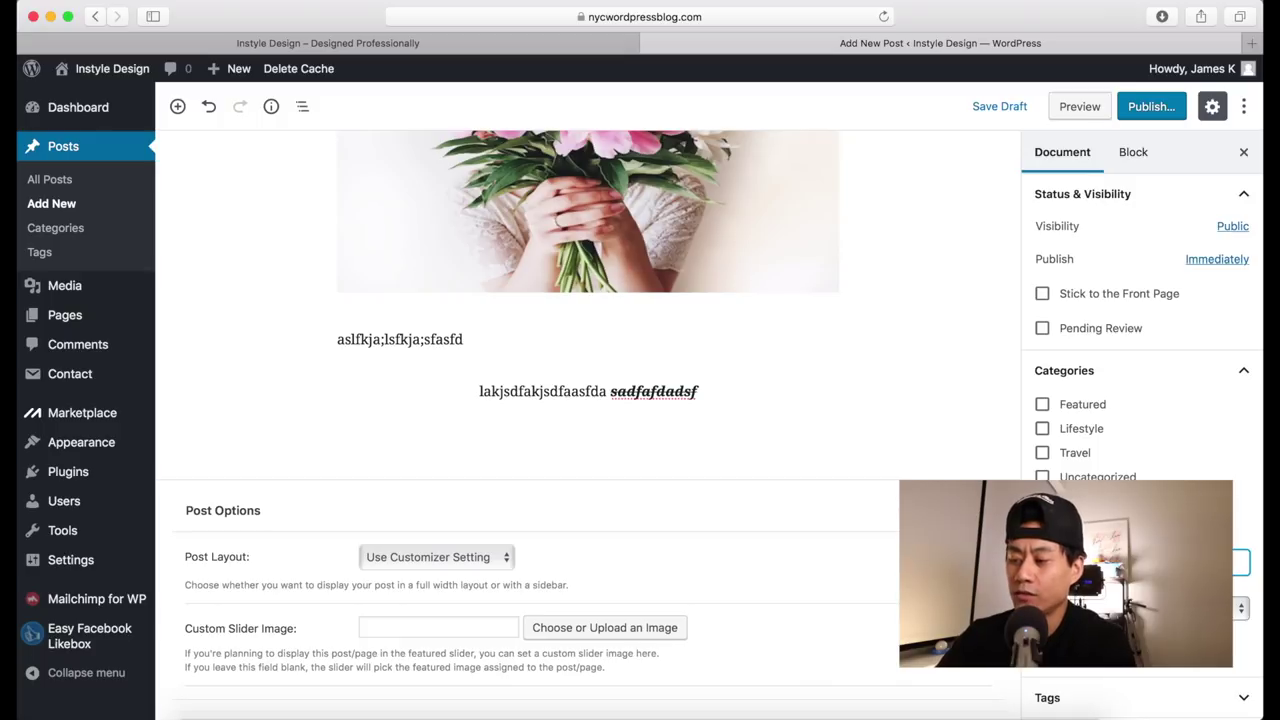
pyautogui.press('Return')
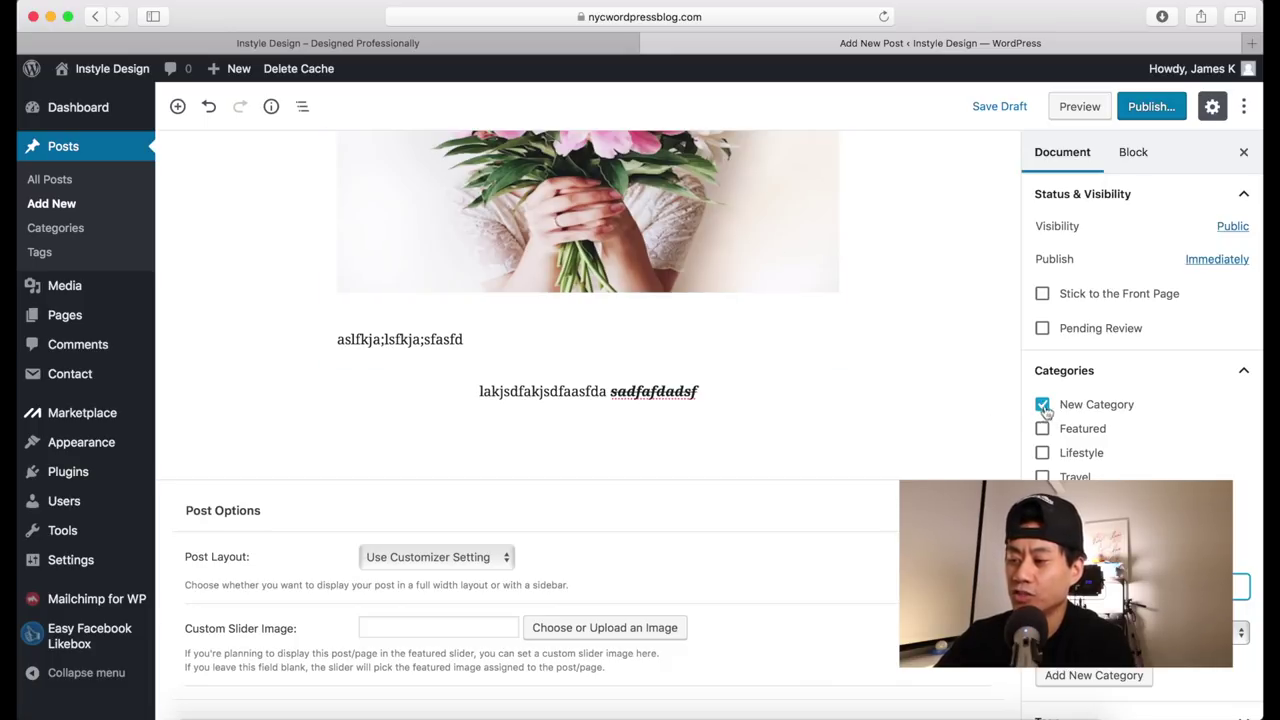
pyautogui.click(1043, 453)
pyautogui.click(1043, 475)
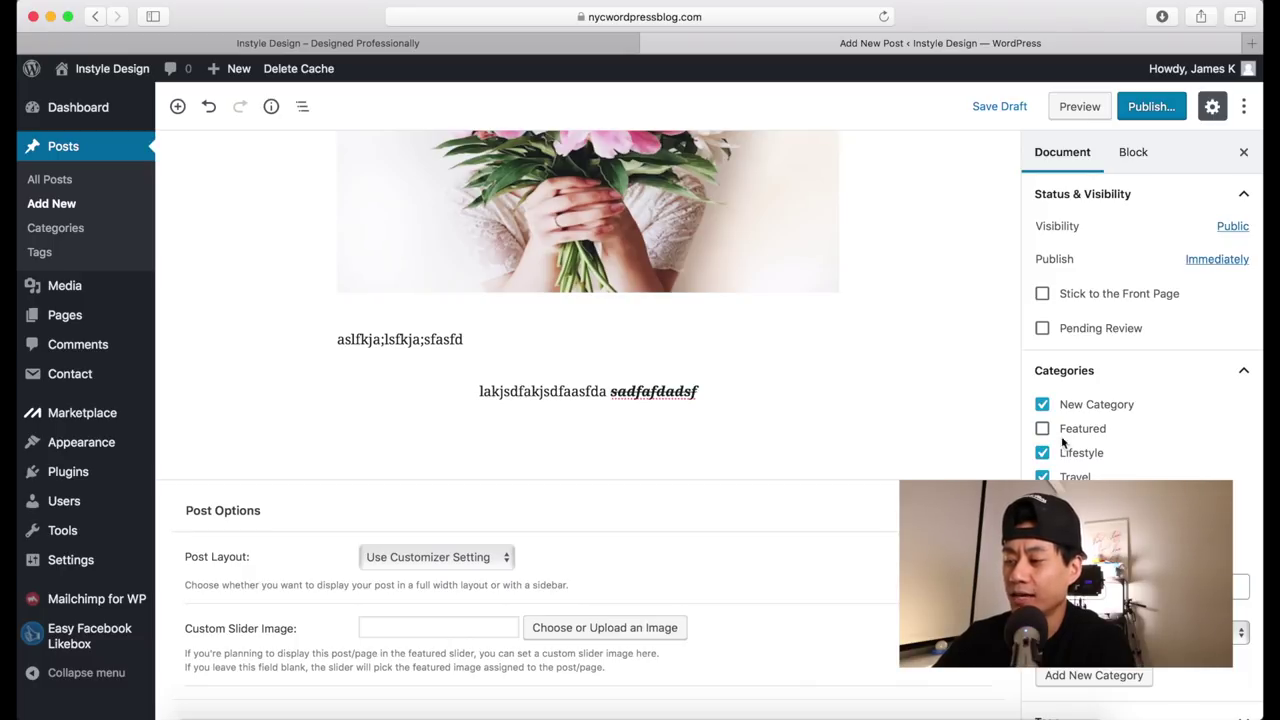
# Step: Add the tags "fashion" and "design" to the post
pyautogui.scroll(-5, 1050, 440)
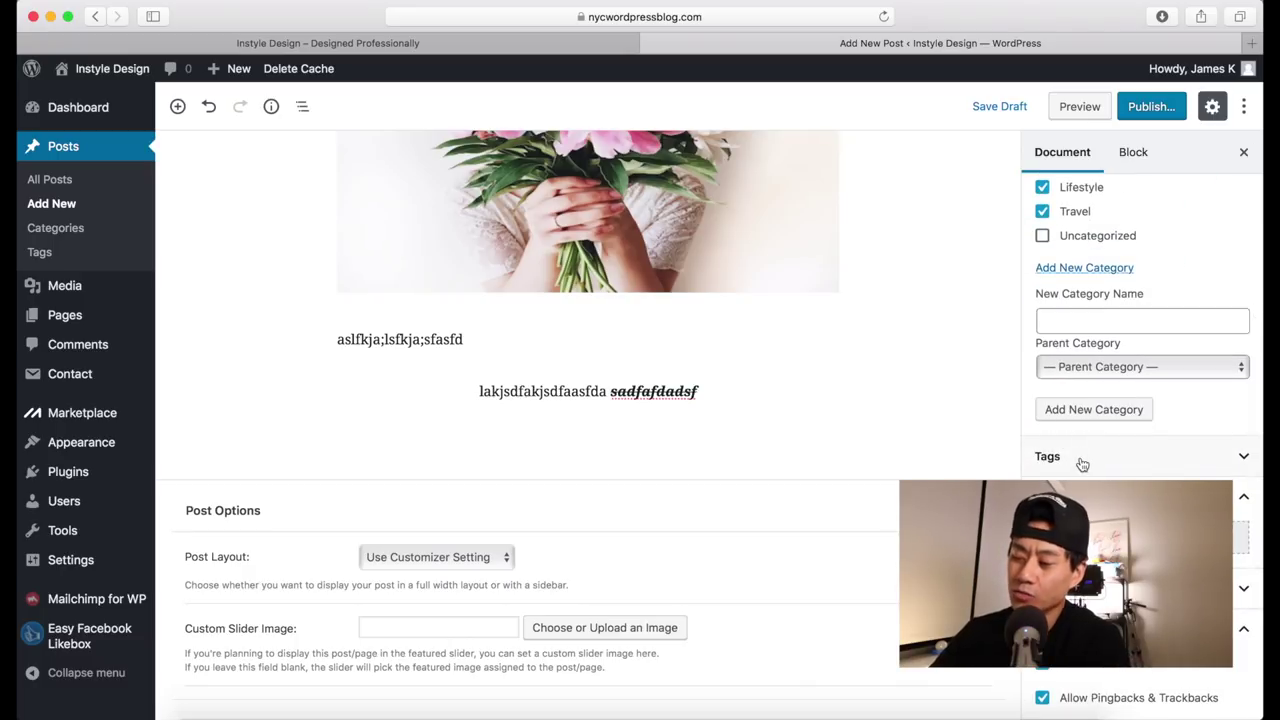
pyautogui.click(1077, 460)
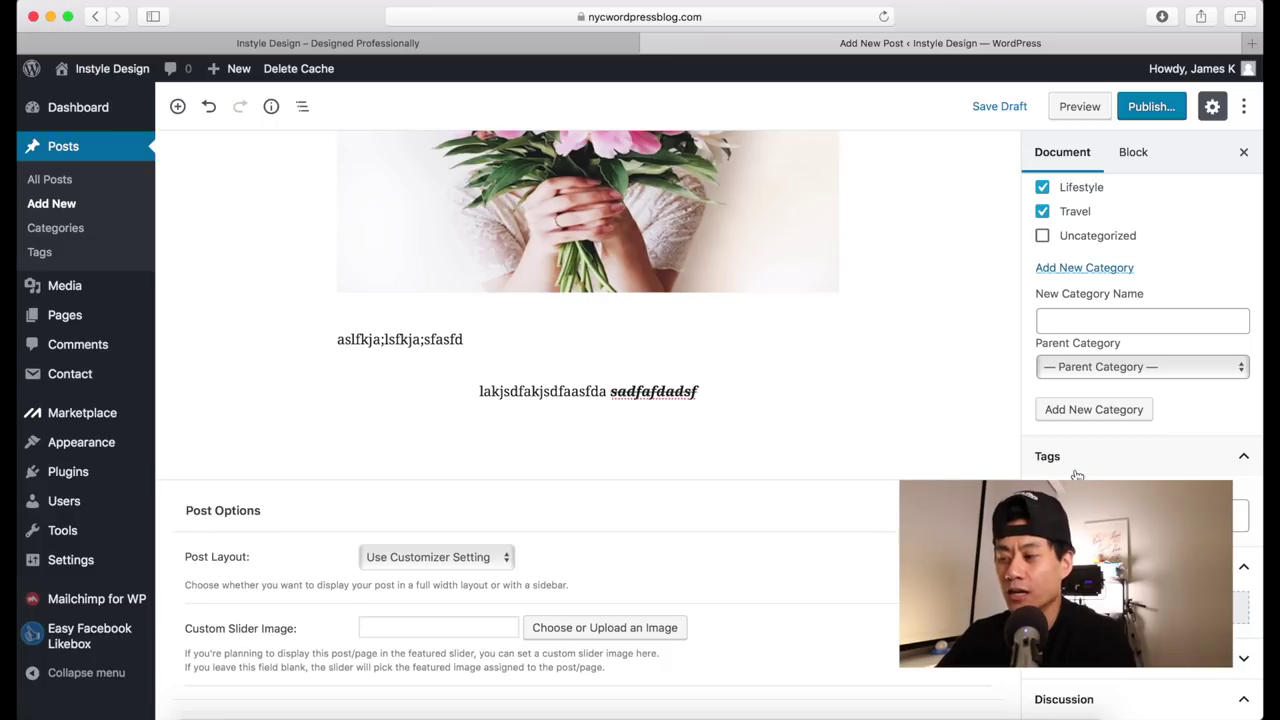
pyautogui.click(1080, 515)
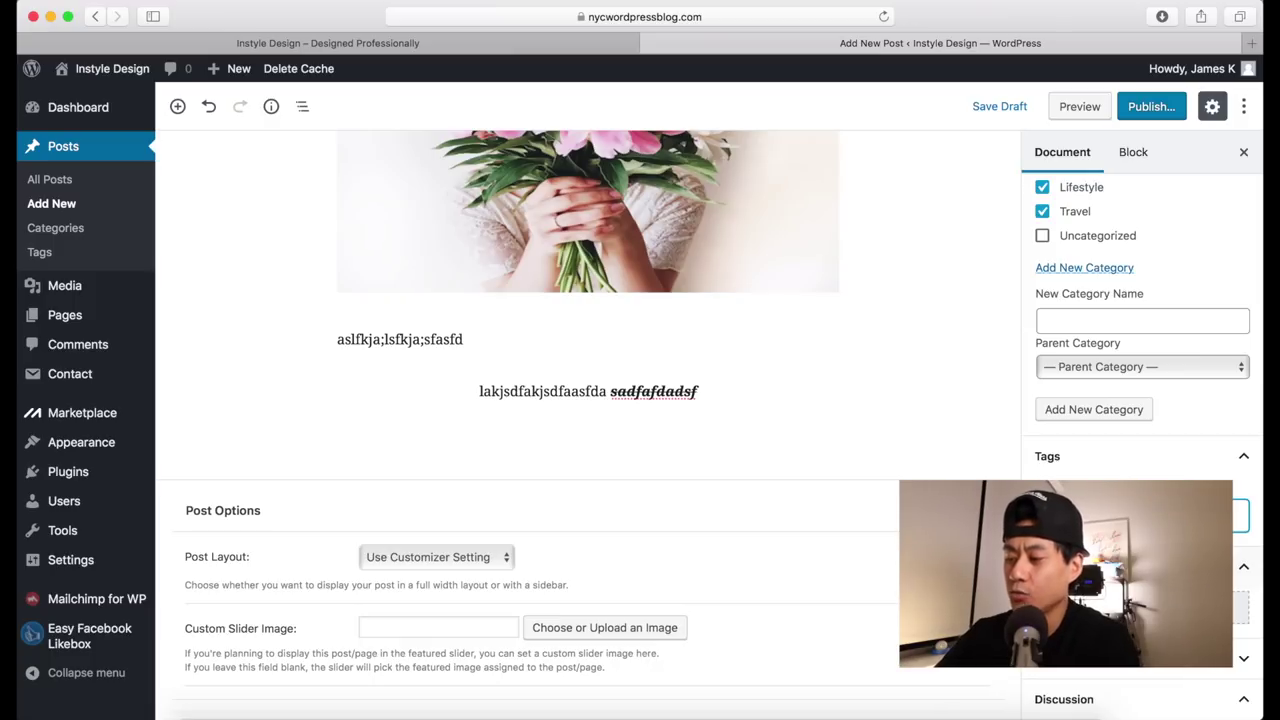
# Step: Set the media library photo of a backpacker in a hat on a busy street as the post's featured image
pyautogui.click(1140, 607)
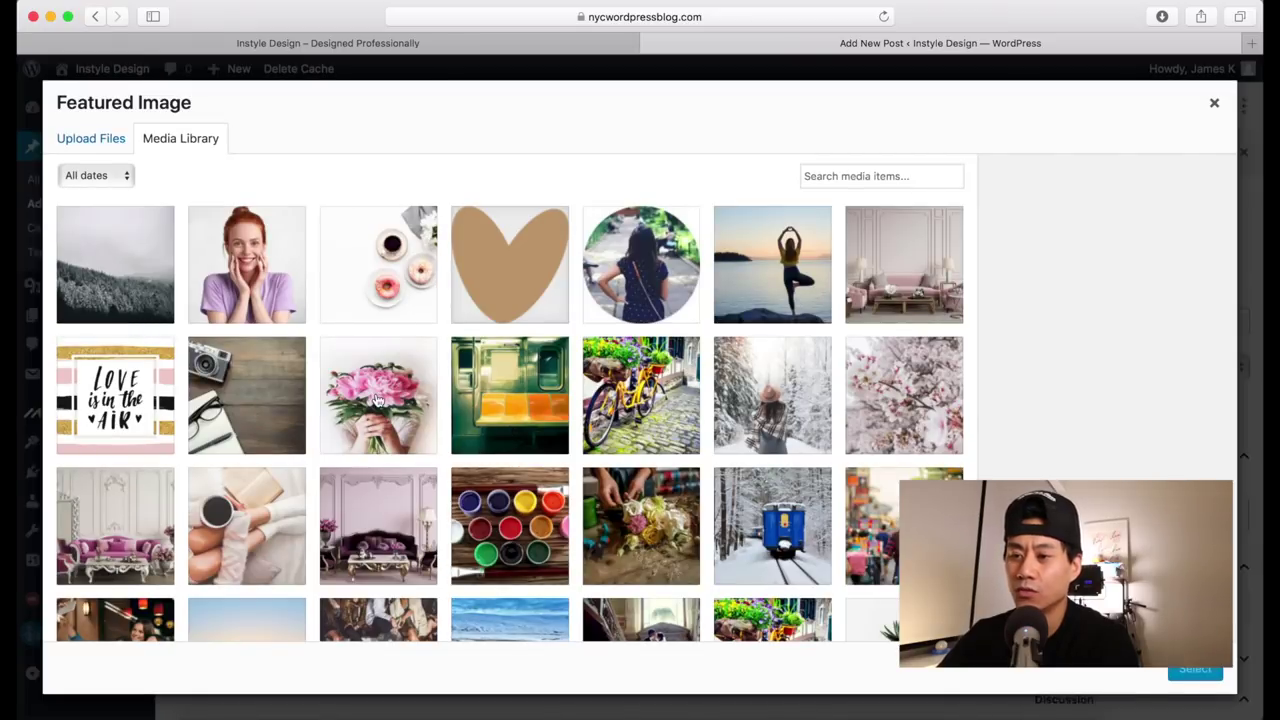
pyautogui.click(110, 146)
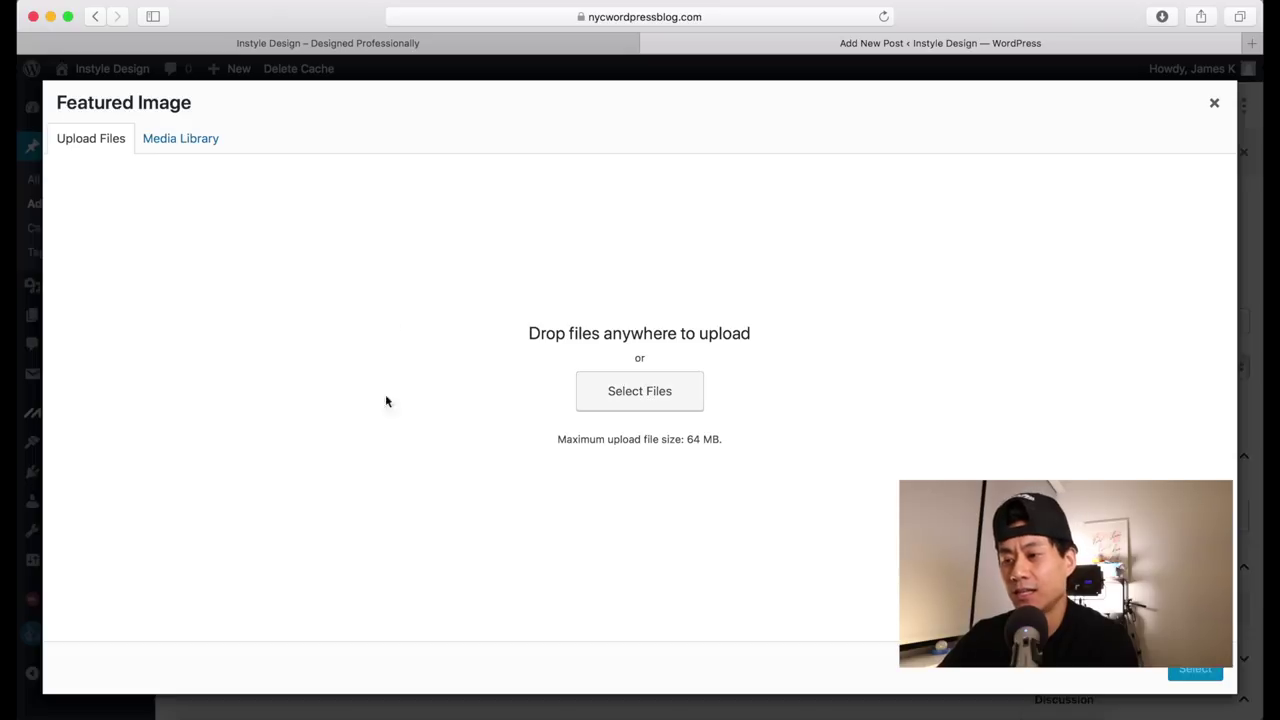
pyautogui.click(191, 140)
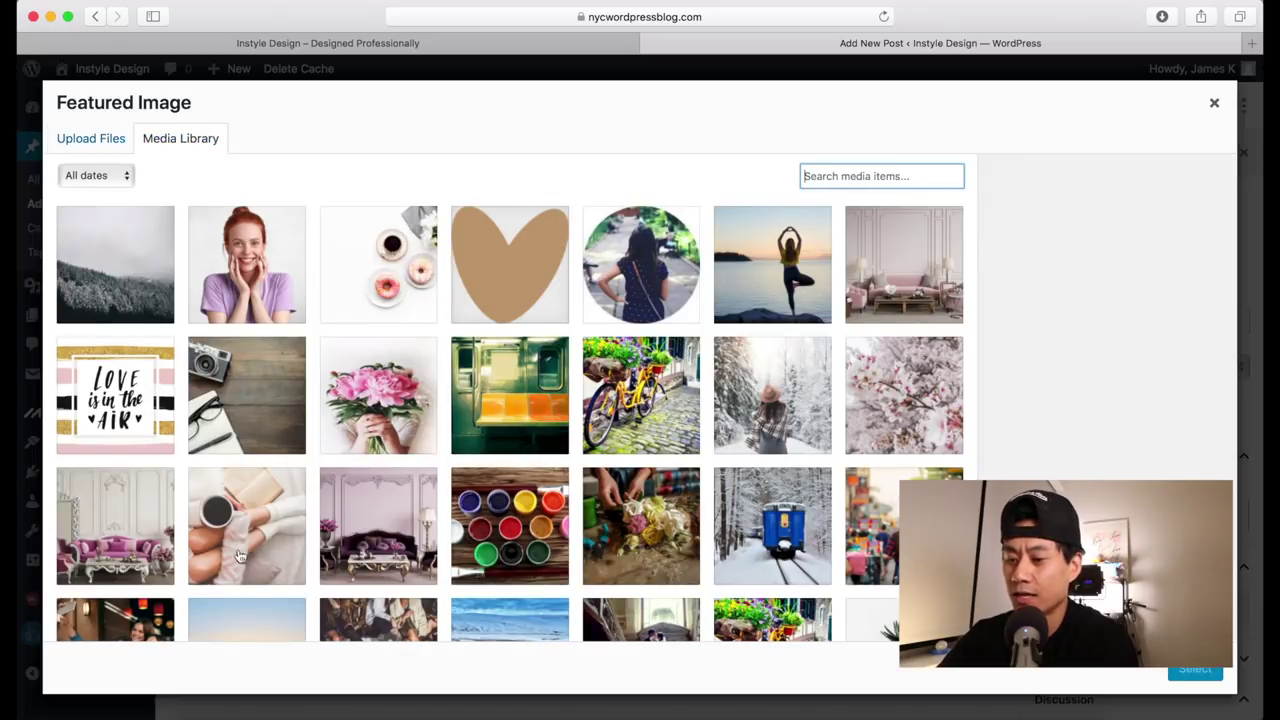
pyautogui.scroll(-3, 380, 530)
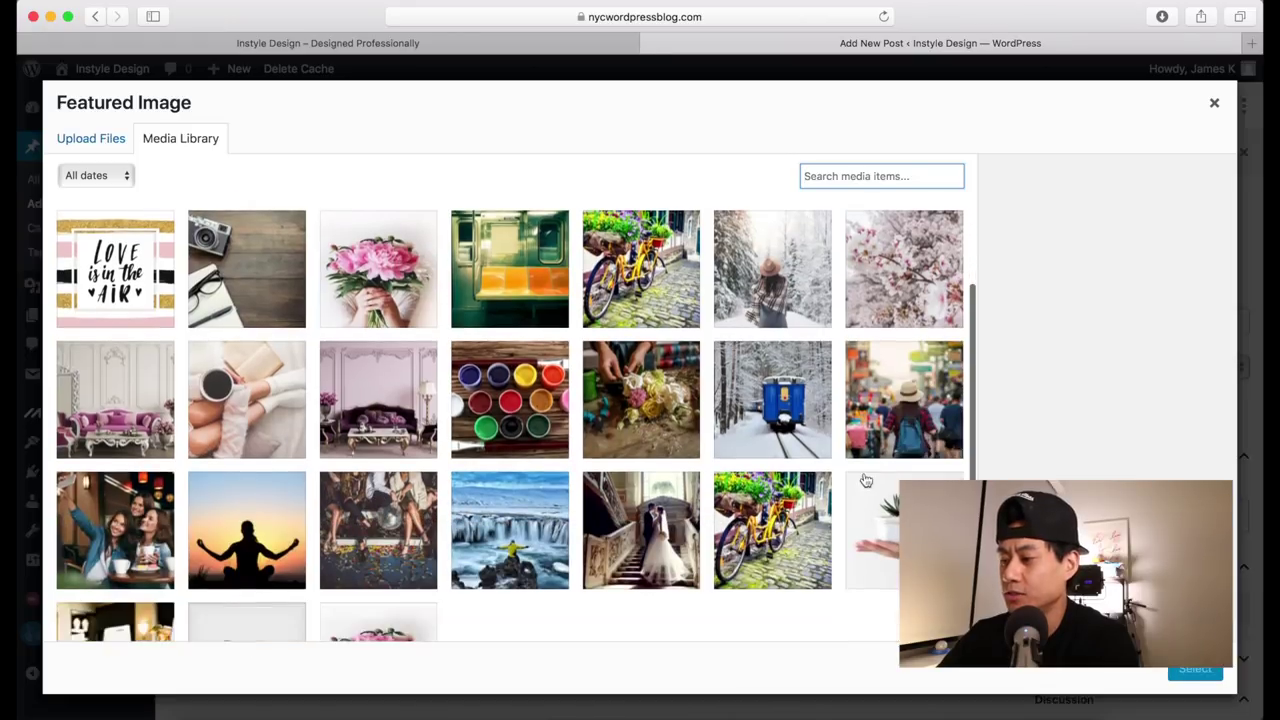
pyautogui.click(935, 398)
pyautogui.click(1193, 669)
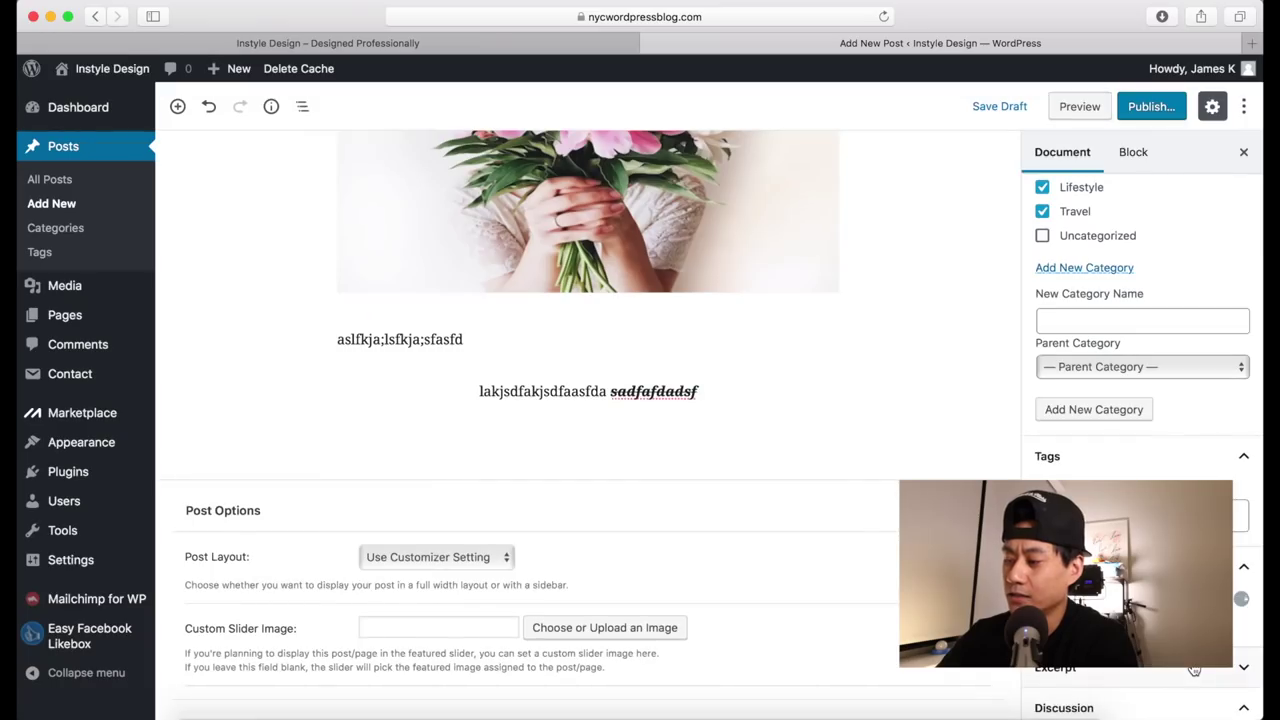
# Step: Expand the post's Excerpt section and review the document settings and post content before publishing
pyautogui.scroll(-5, 1092, 458)
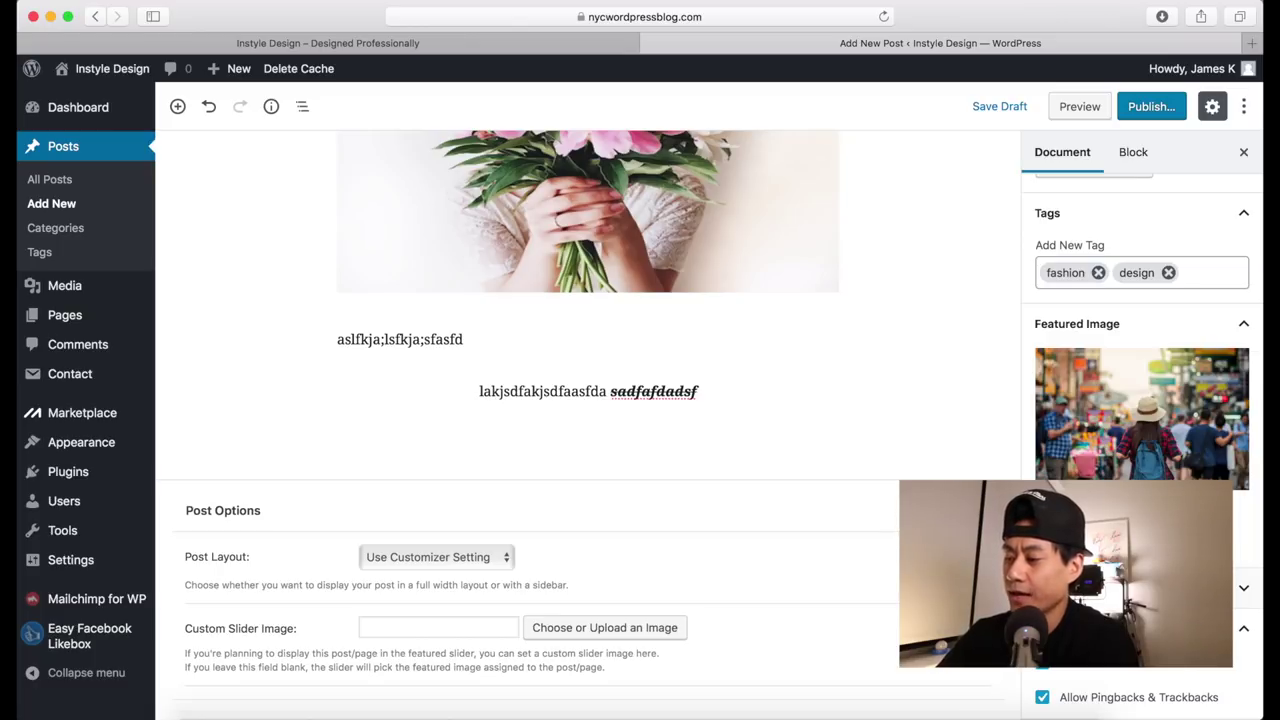
pyautogui.click(1100, 588)
pyautogui.scroll(-3, 1141, 400)
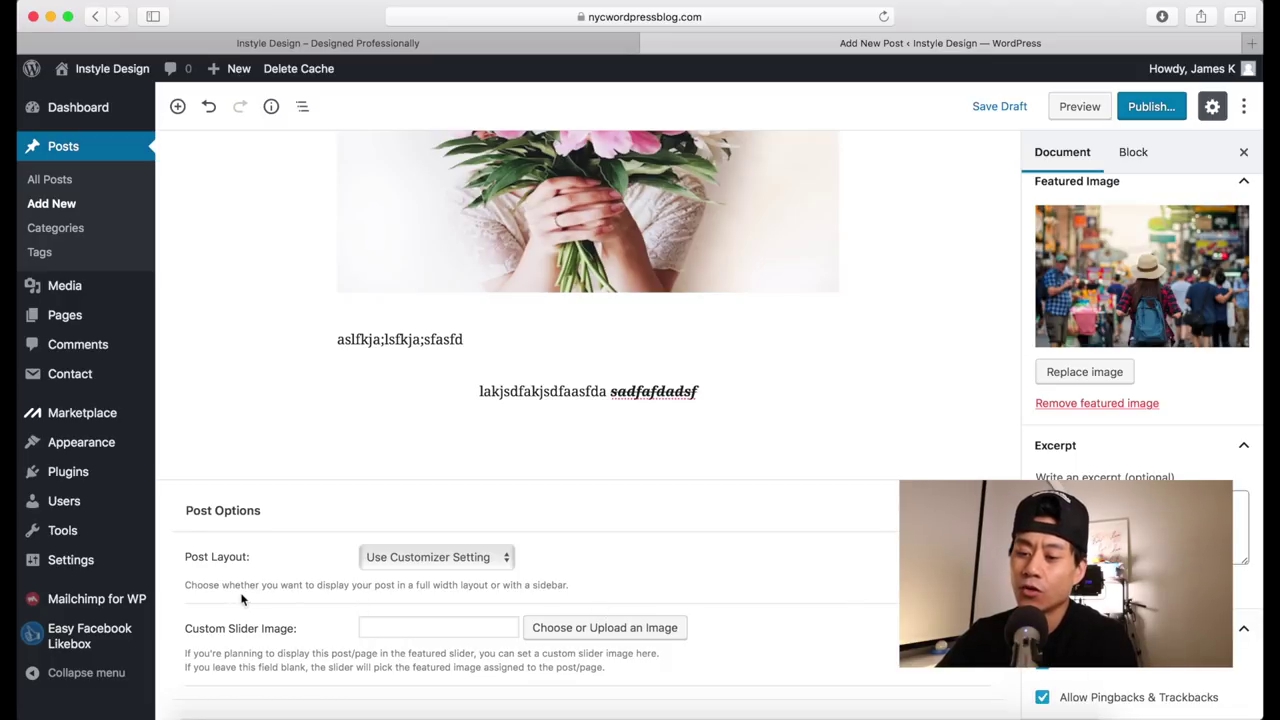
pyautogui.moveTo(99, 566)
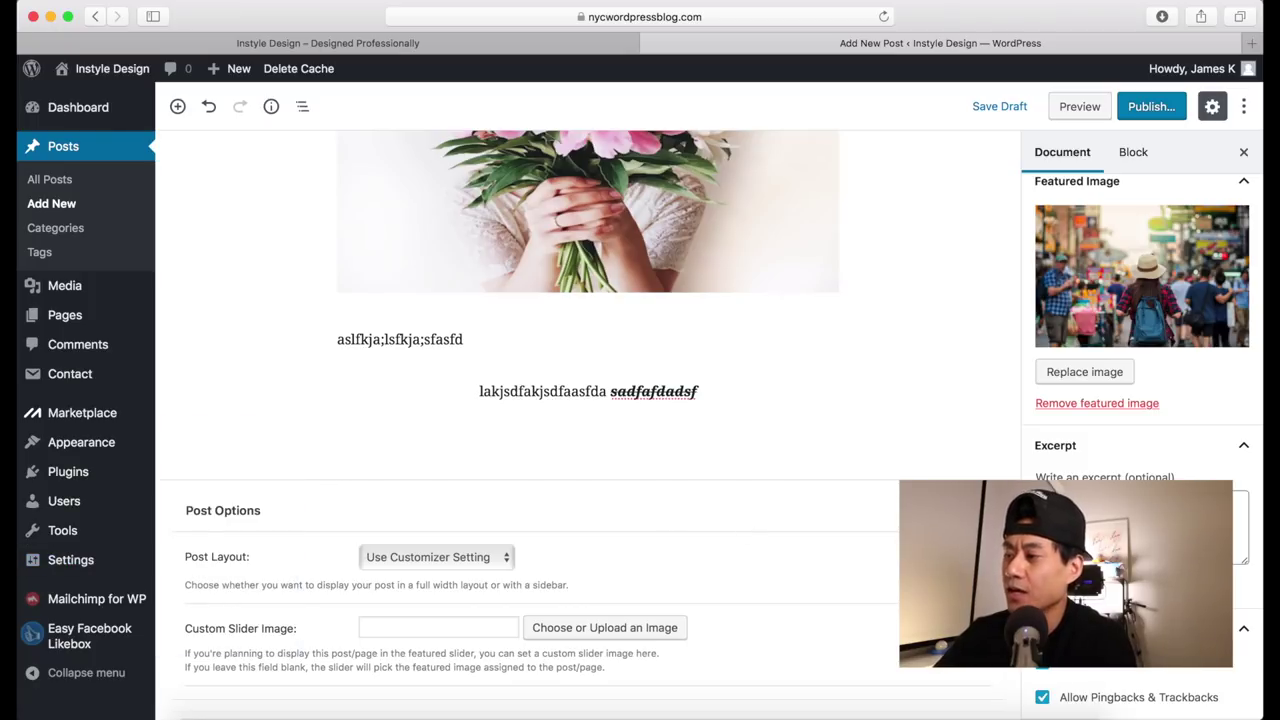
pyautogui.scroll(5, 588, 420)
pyautogui.scroll(5, 1140, 400)
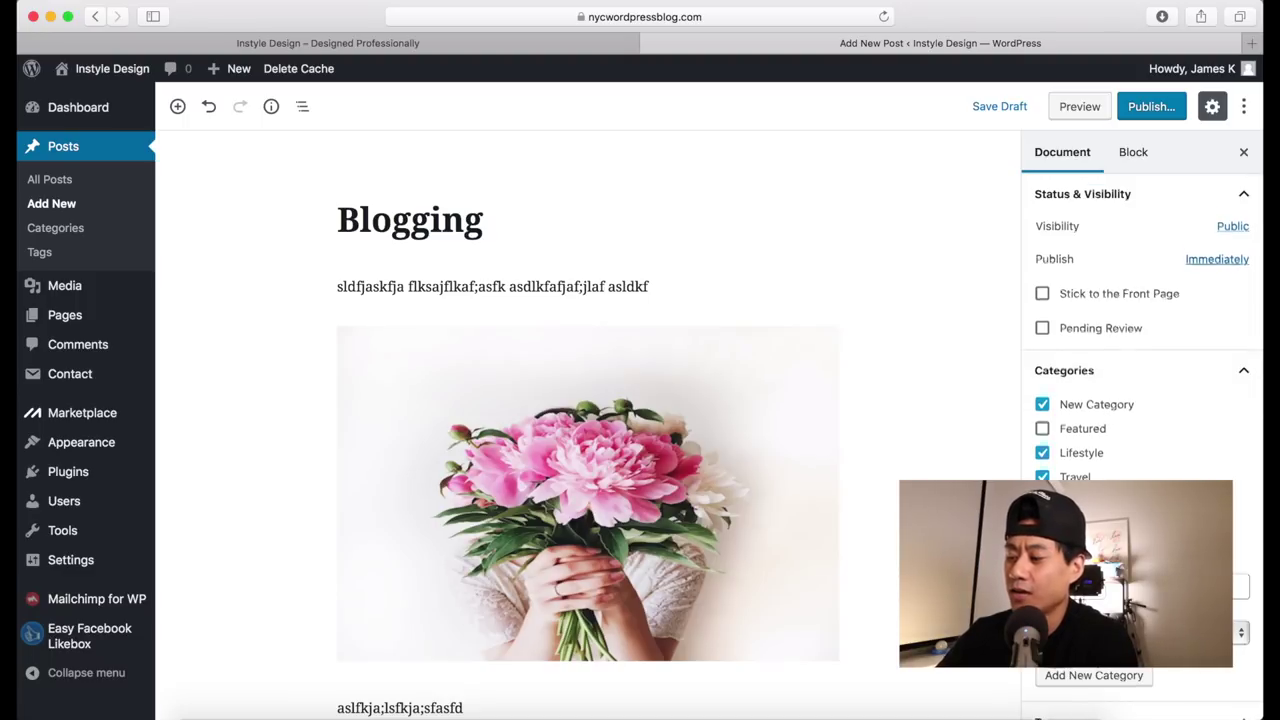
pyautogui.scroll(-5, 1100, 450)
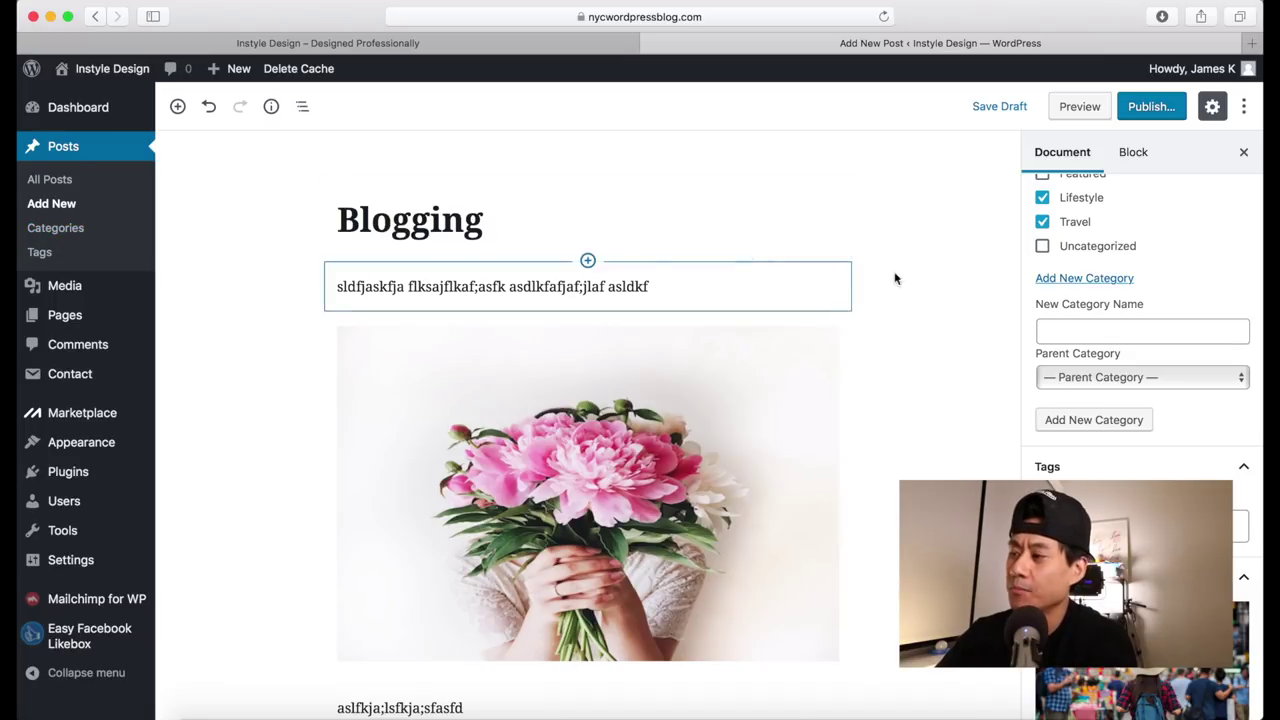
# Step: Publish the Blogging post and open the live post in a new browser tab
pyautogui.click(1152, 108)
pyautogui.click(1150, 106)
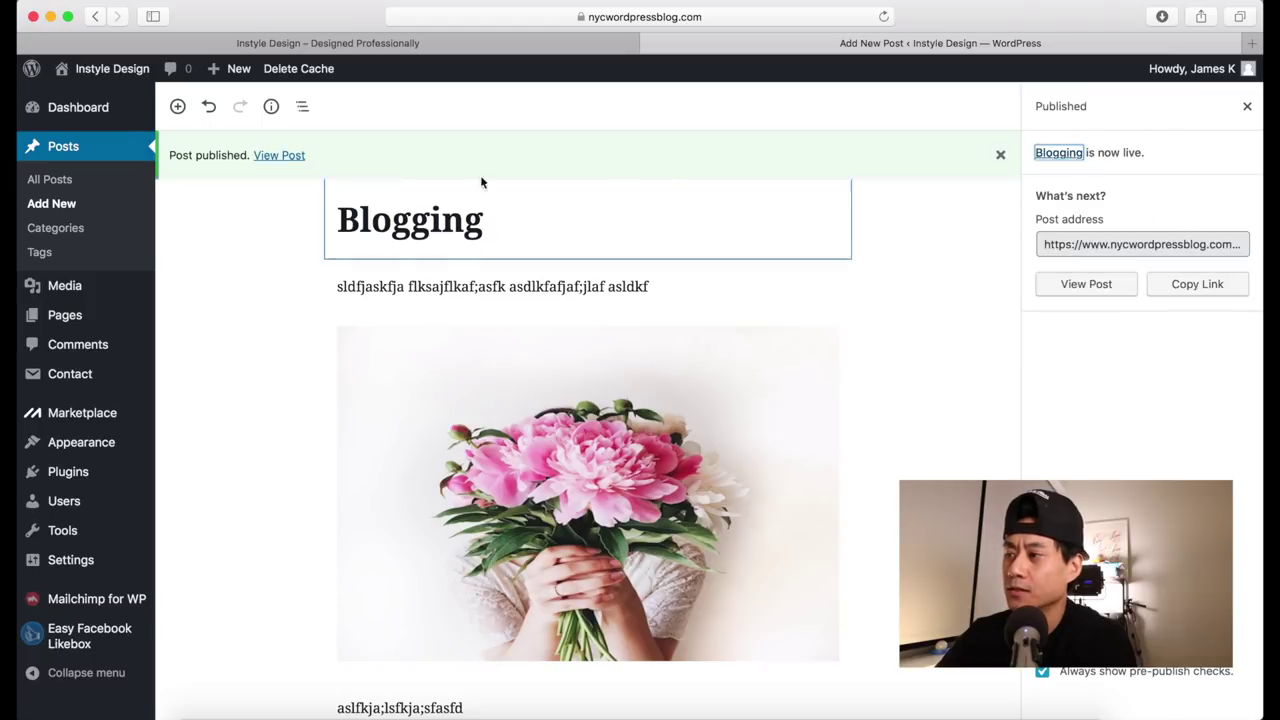
pyautogui.keyDown('super'); pyautogui.click(279, 157); pyautogui.keyUp('super')
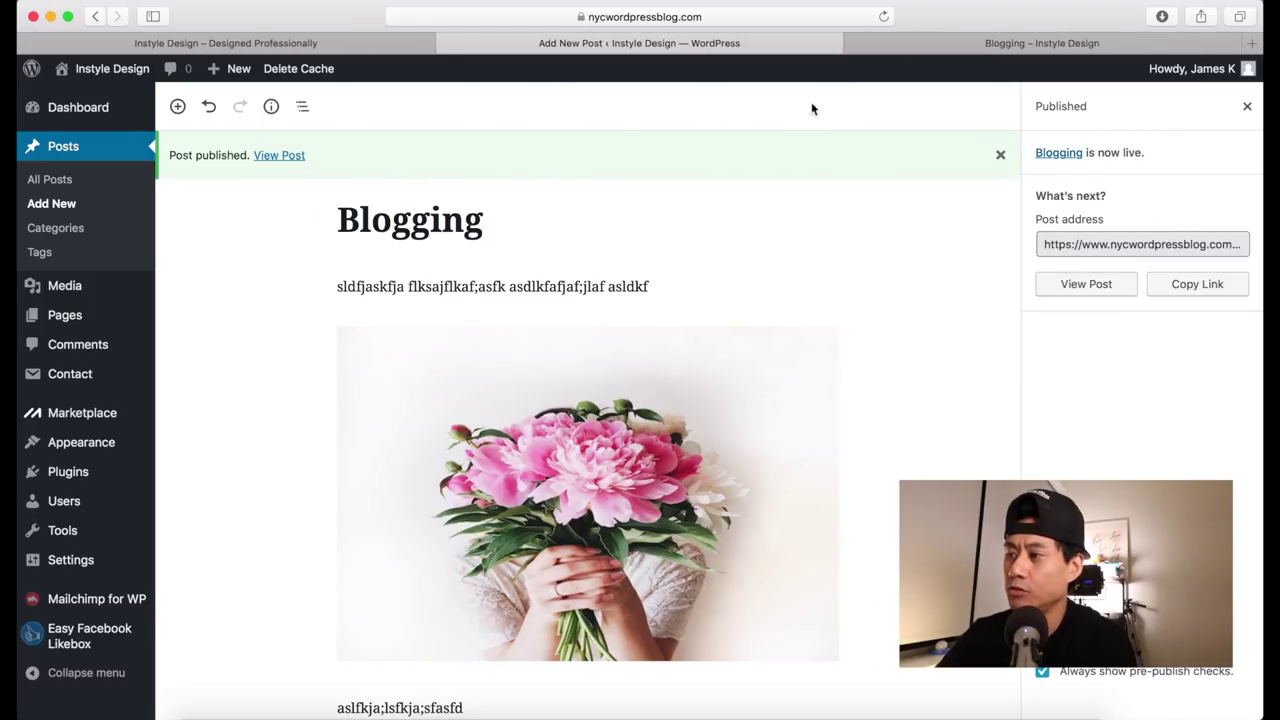
pyautogui.click(962, 44)
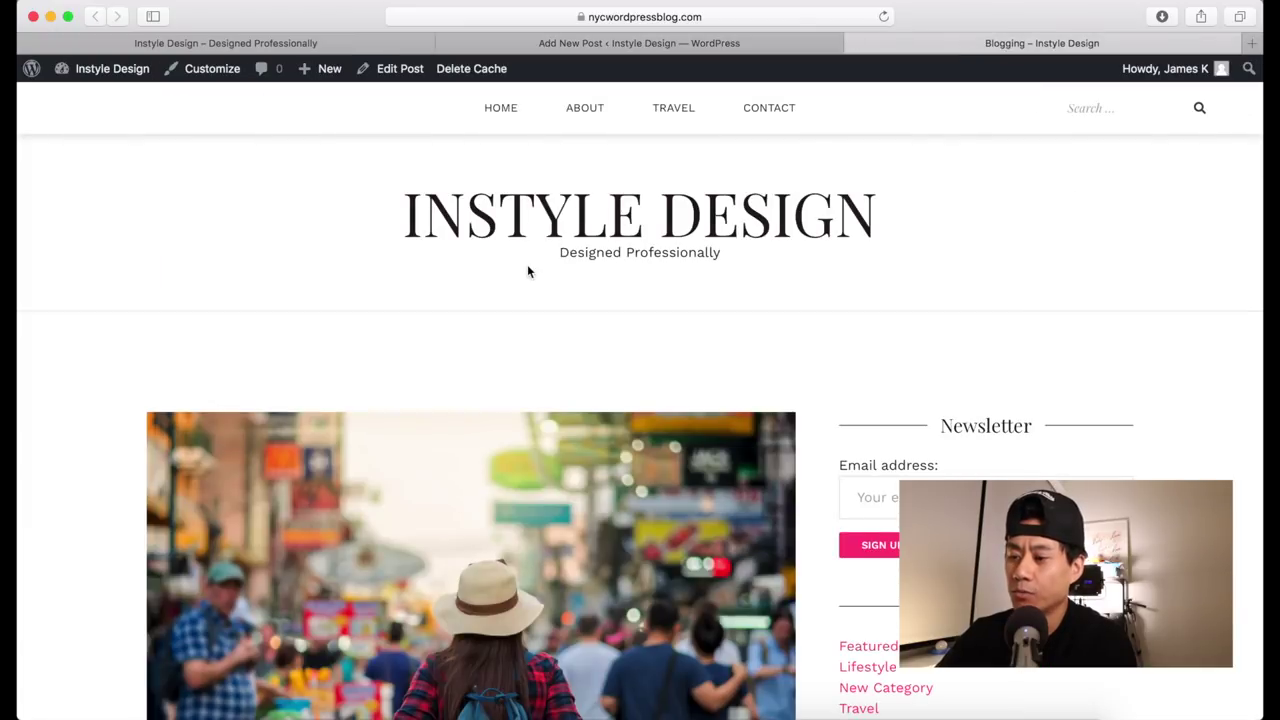
# Step: Review the live post from its featured image down to its tags, and return to the post editor, dismissing the publish notice
pyautogui.scroll(-5, 527, 264)
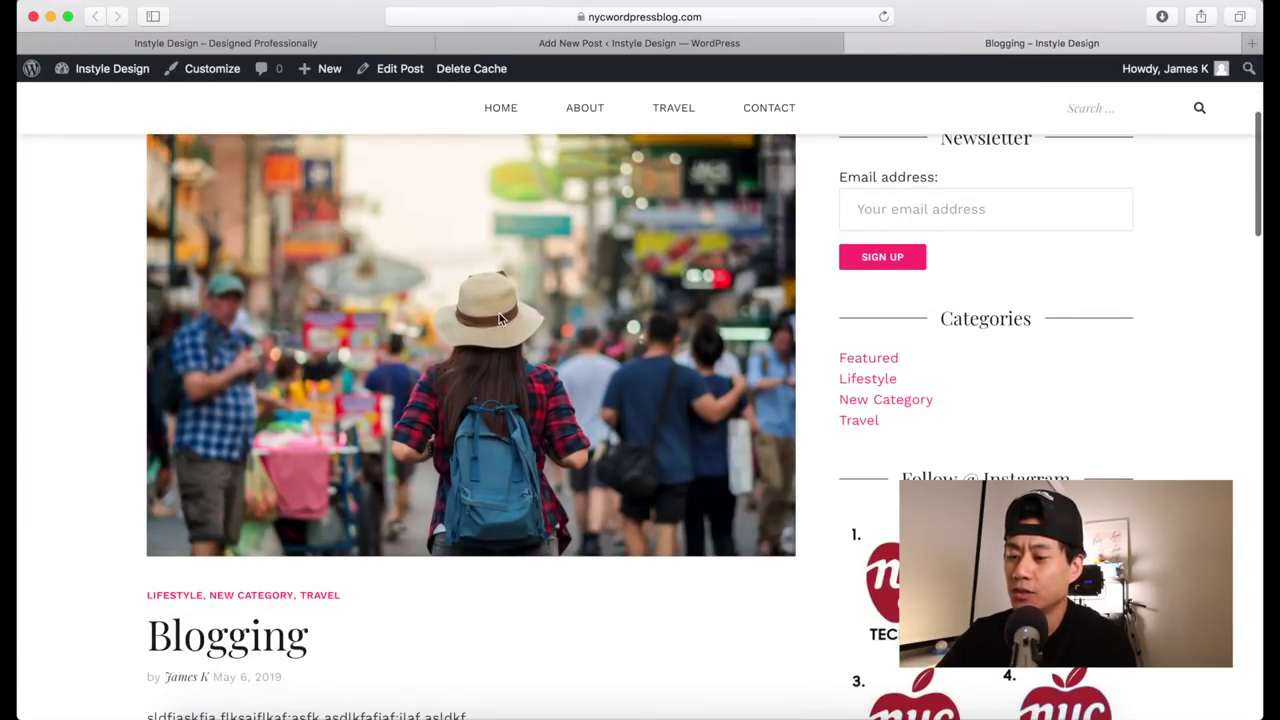
pyautogui.scroll(-6, 499, 313)
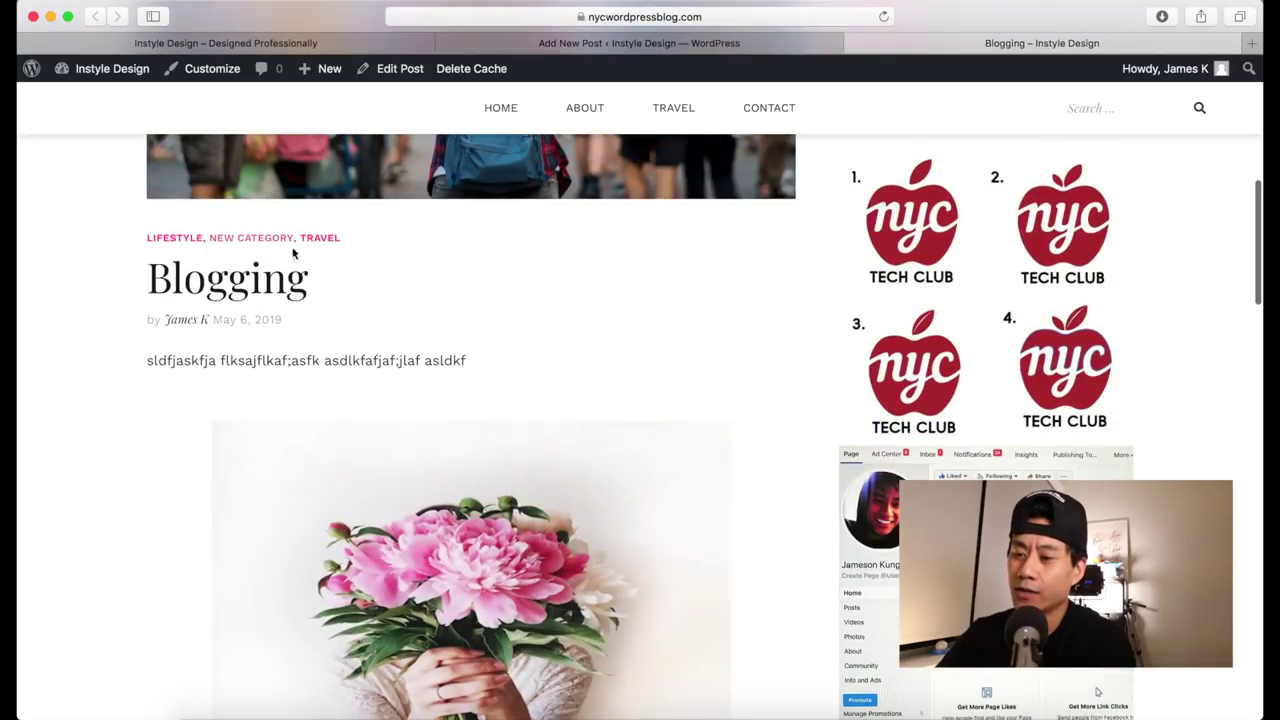
pyautogui.scroll(-6, 420, 385)
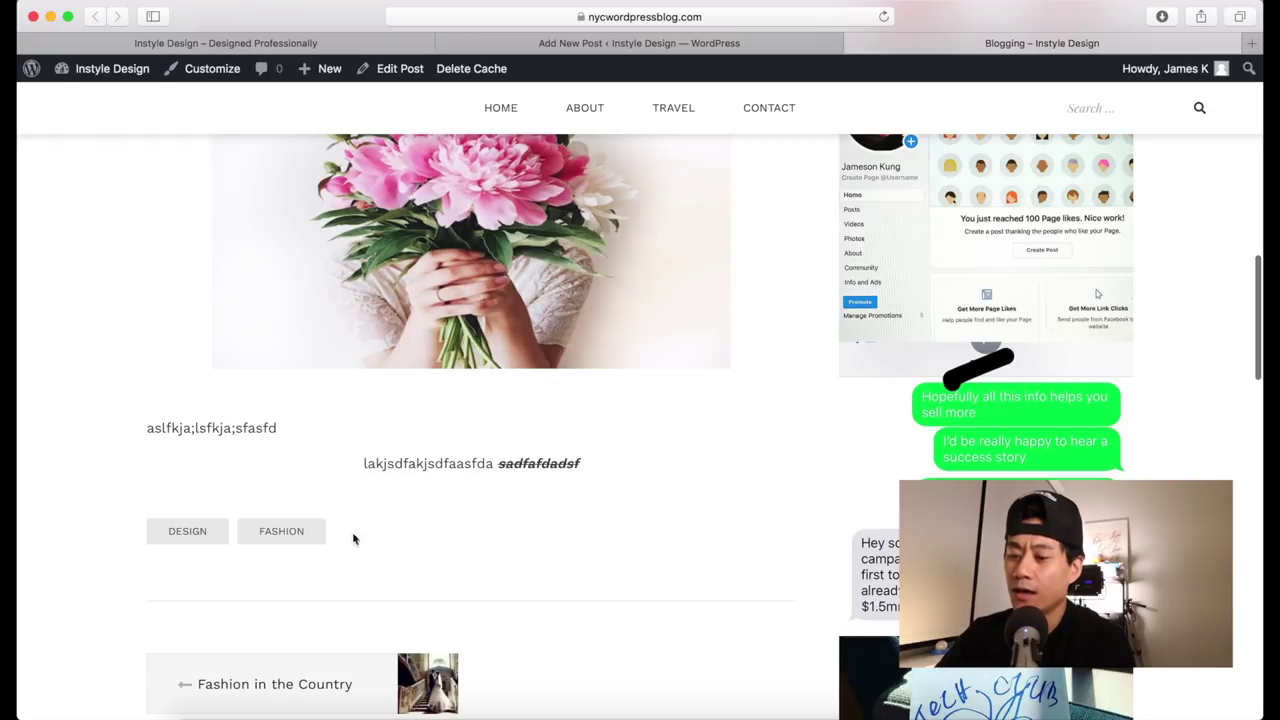
pyautogui.click(279, 543)
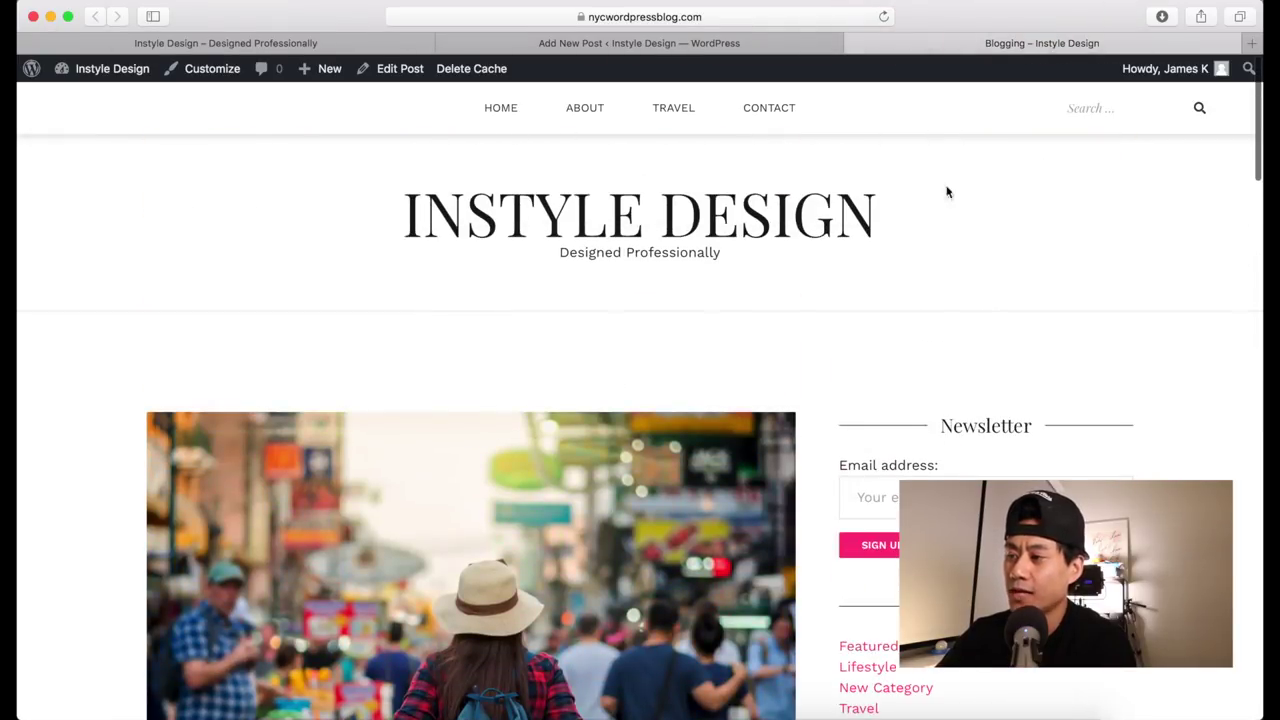
pyautogui.click(856, 44)
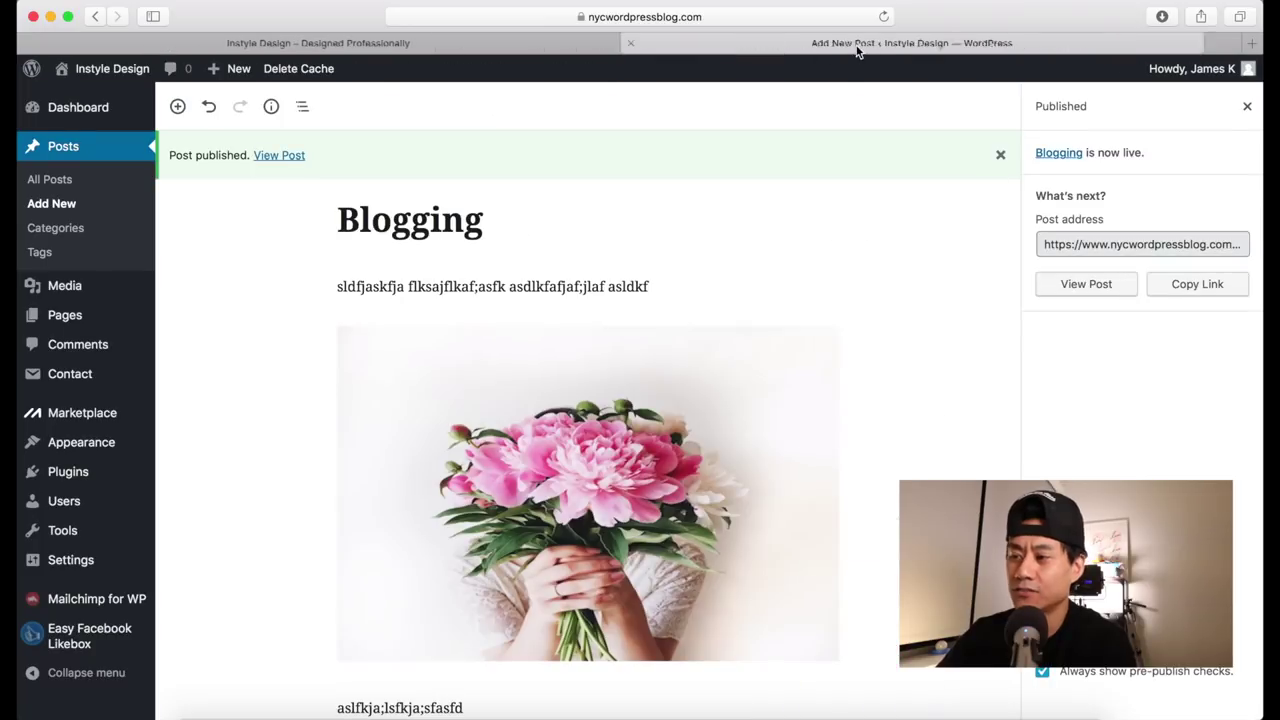
pyautogui.click(1001, 157)
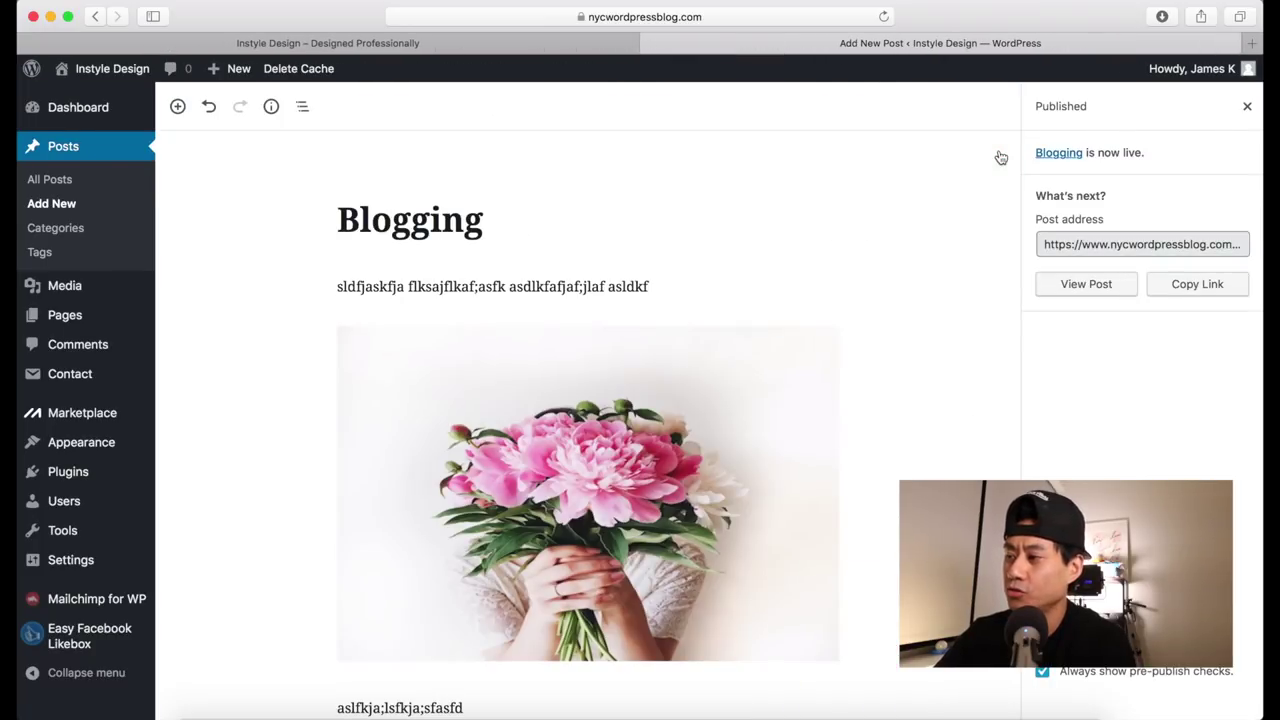
# Step: Close the post-publish panel and reopen the Blogging post for editing from the list of all posts
pyautogui.click(1247, 107)
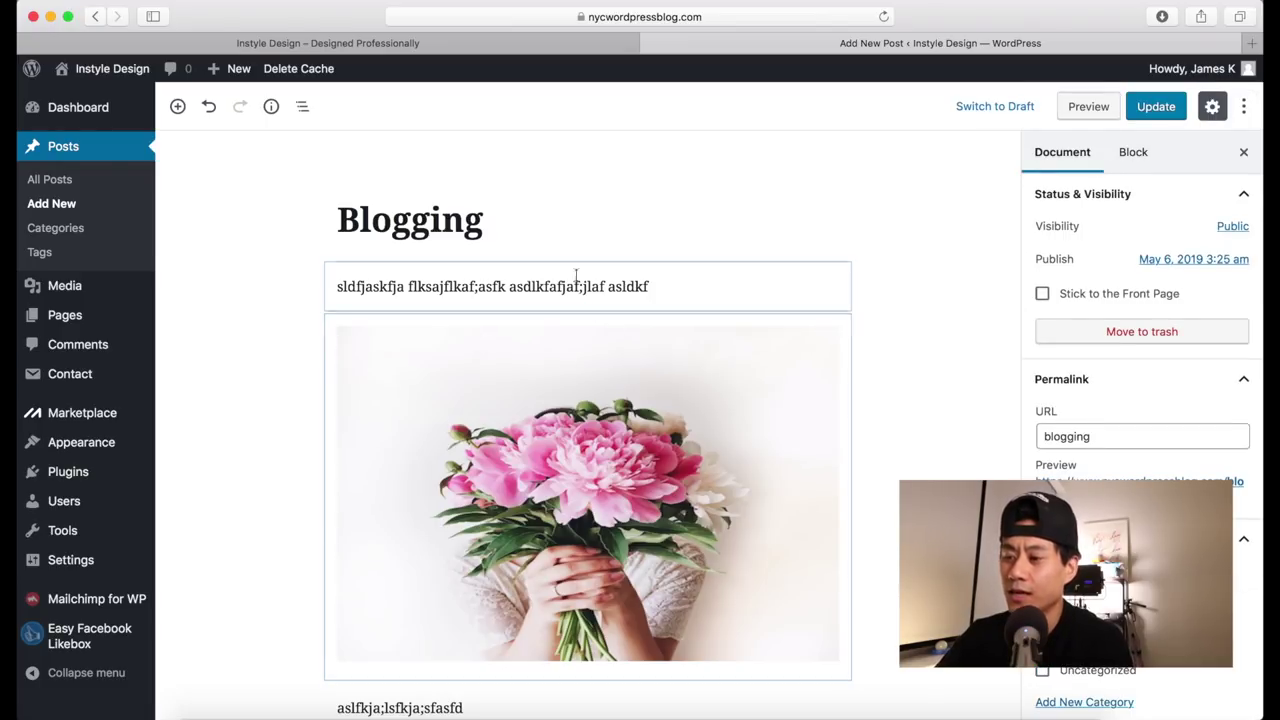
pyautogui.scroll(-5, 519, 505)
pyautogui.scroll(5, 521, 390)
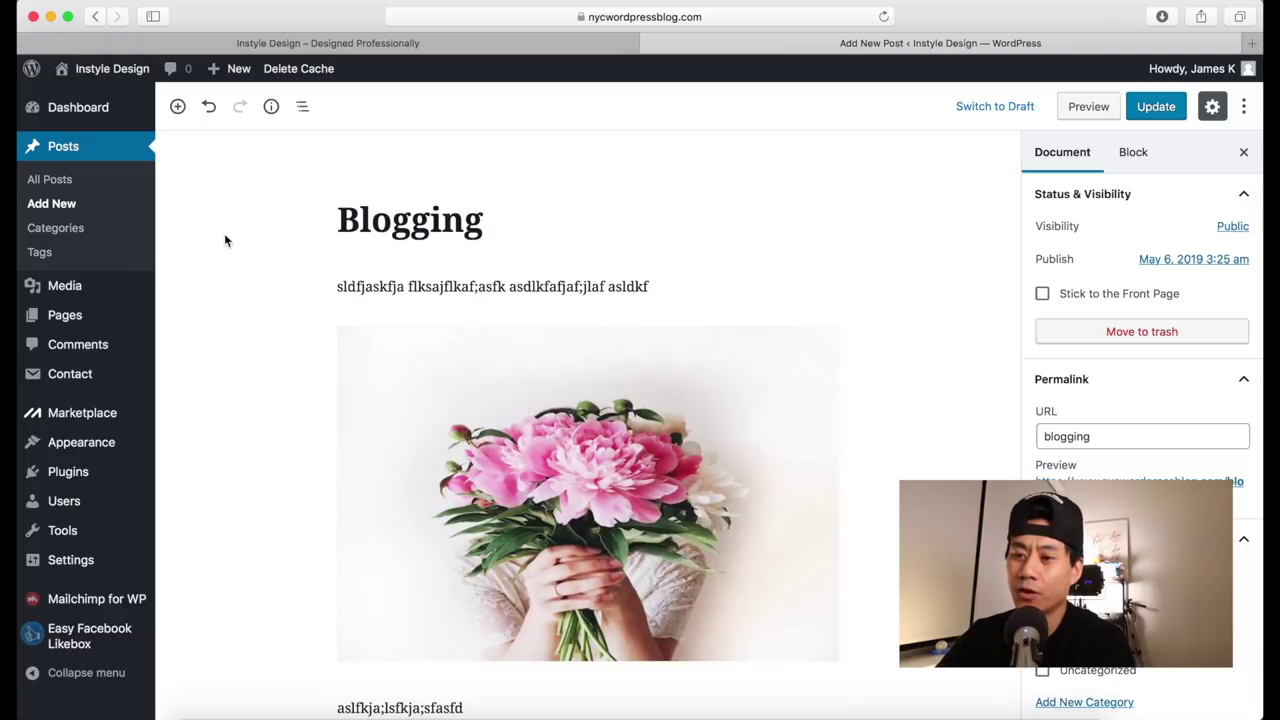
pyautogui.click(60, 180)
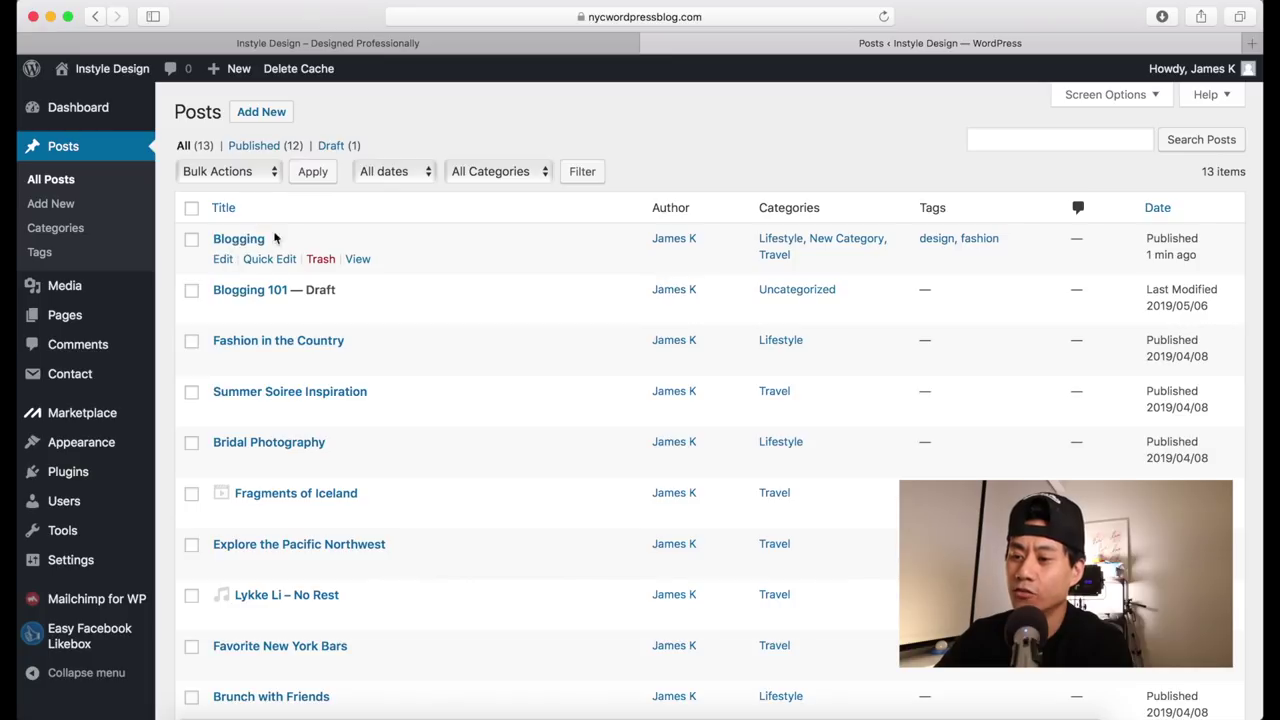
pyautogui.click(222, 260)
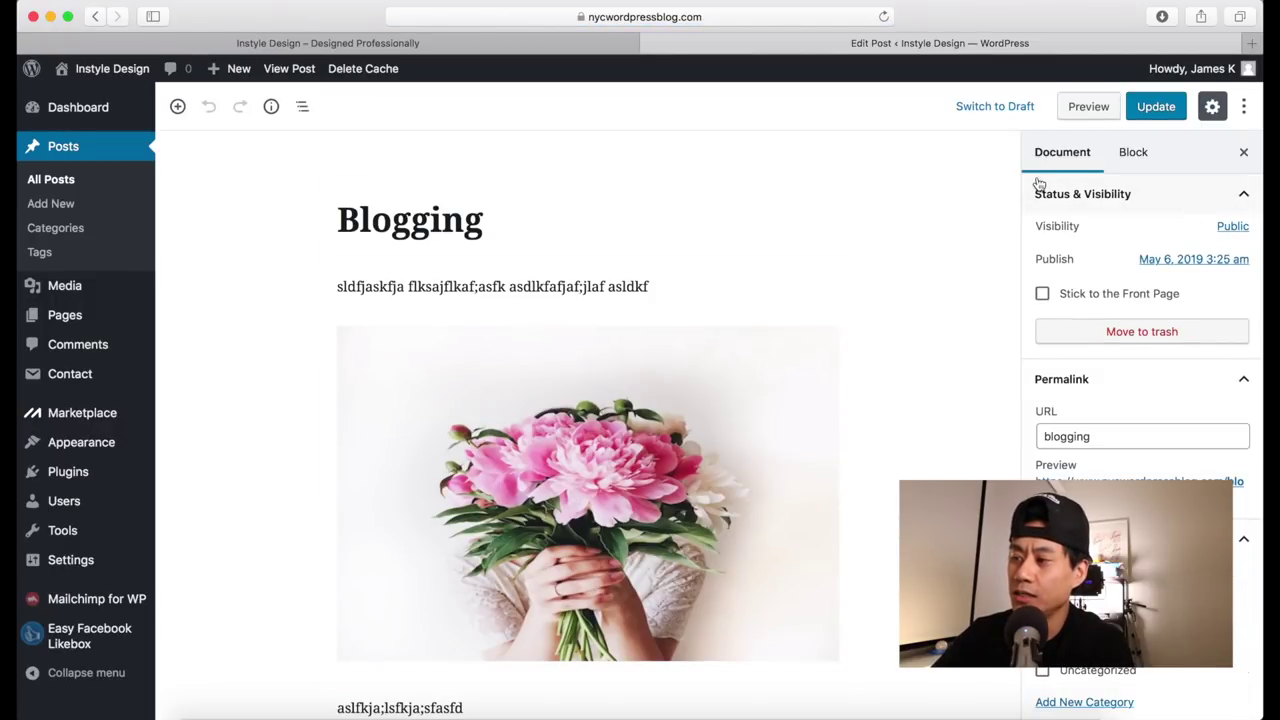
# Step: Switch the Blogging post back to draft, confirming the unpublish, and check its content structure statistics
pyautogui.click(999, 106)
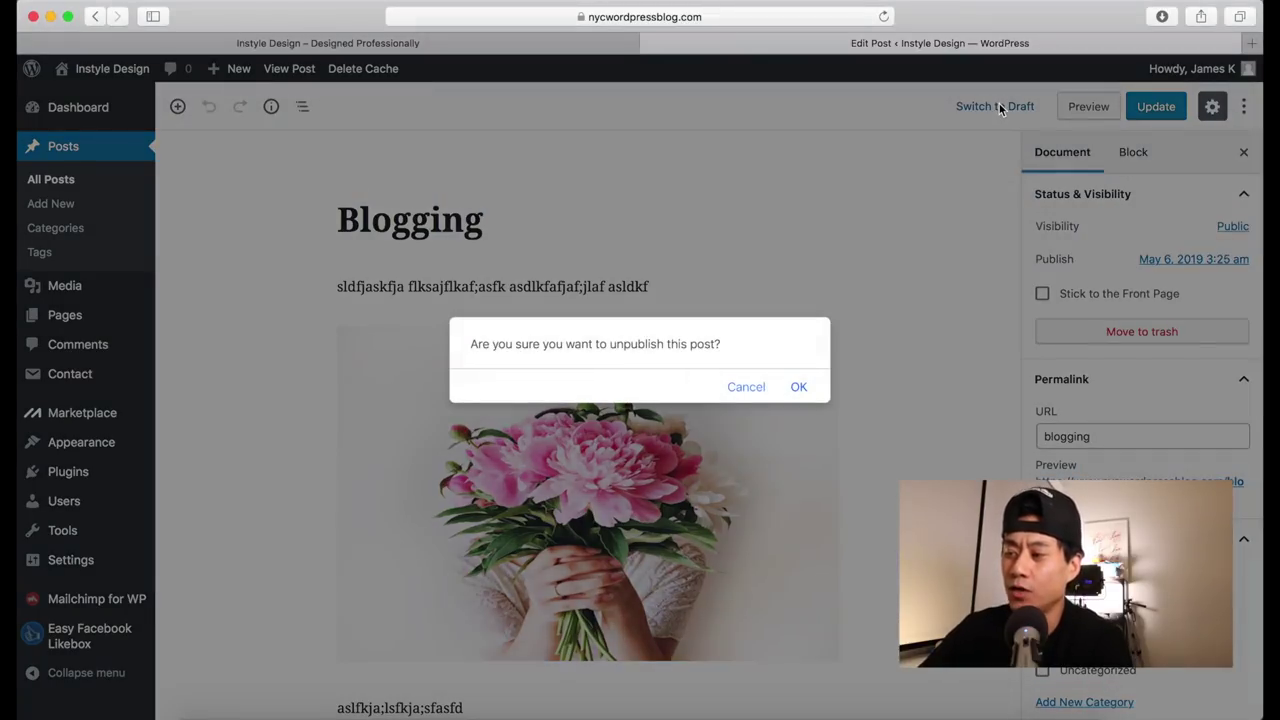
pyautogui.click(799, 387)
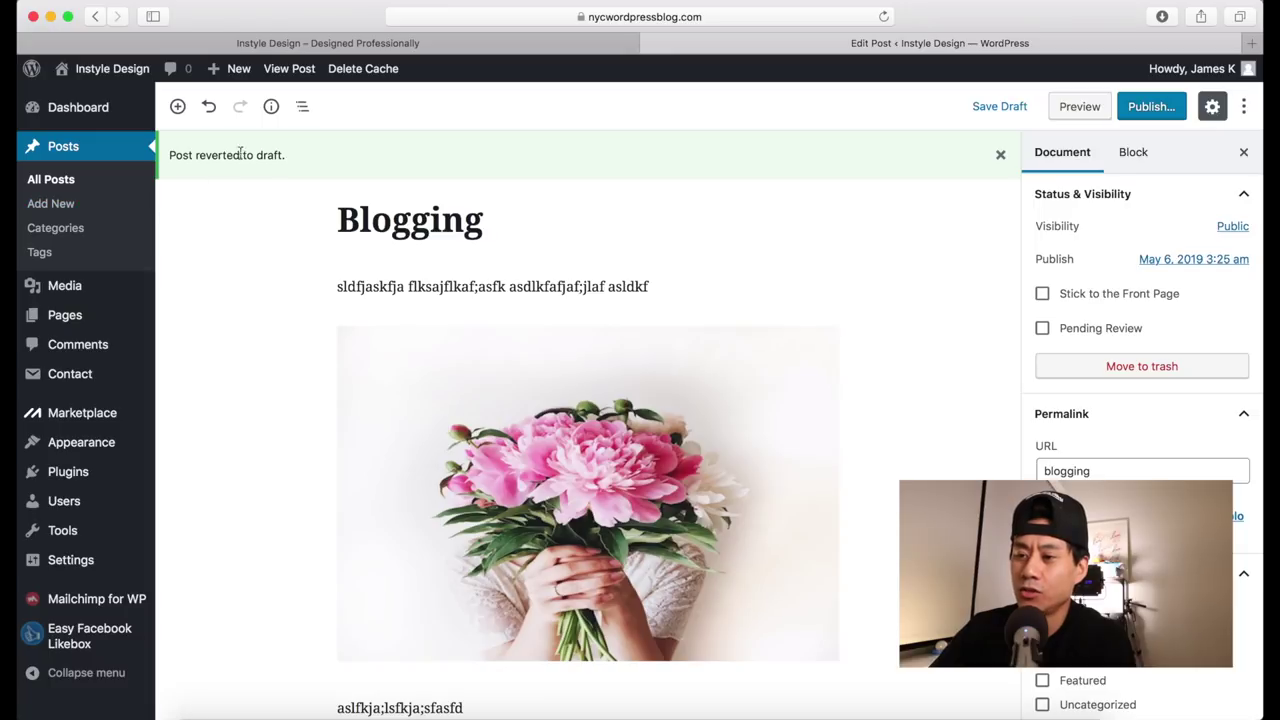
pyautogui.click(271, 107)
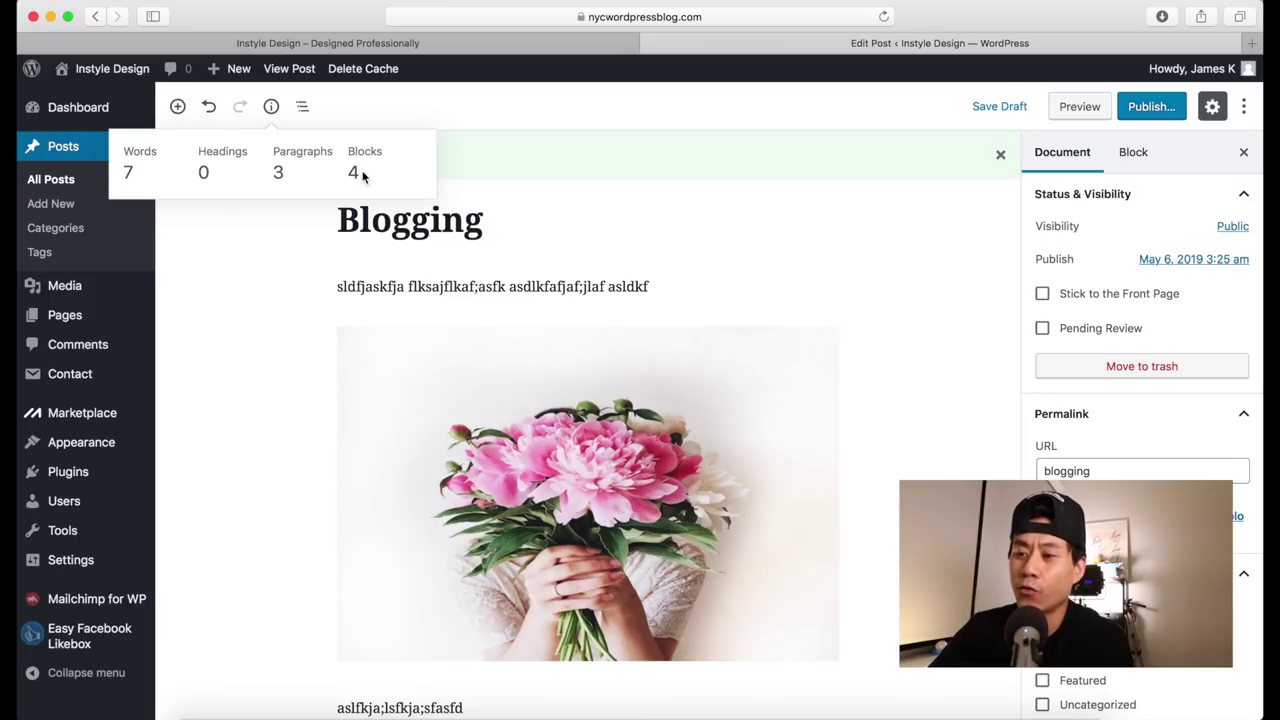
pyautogui.click(274, 114)
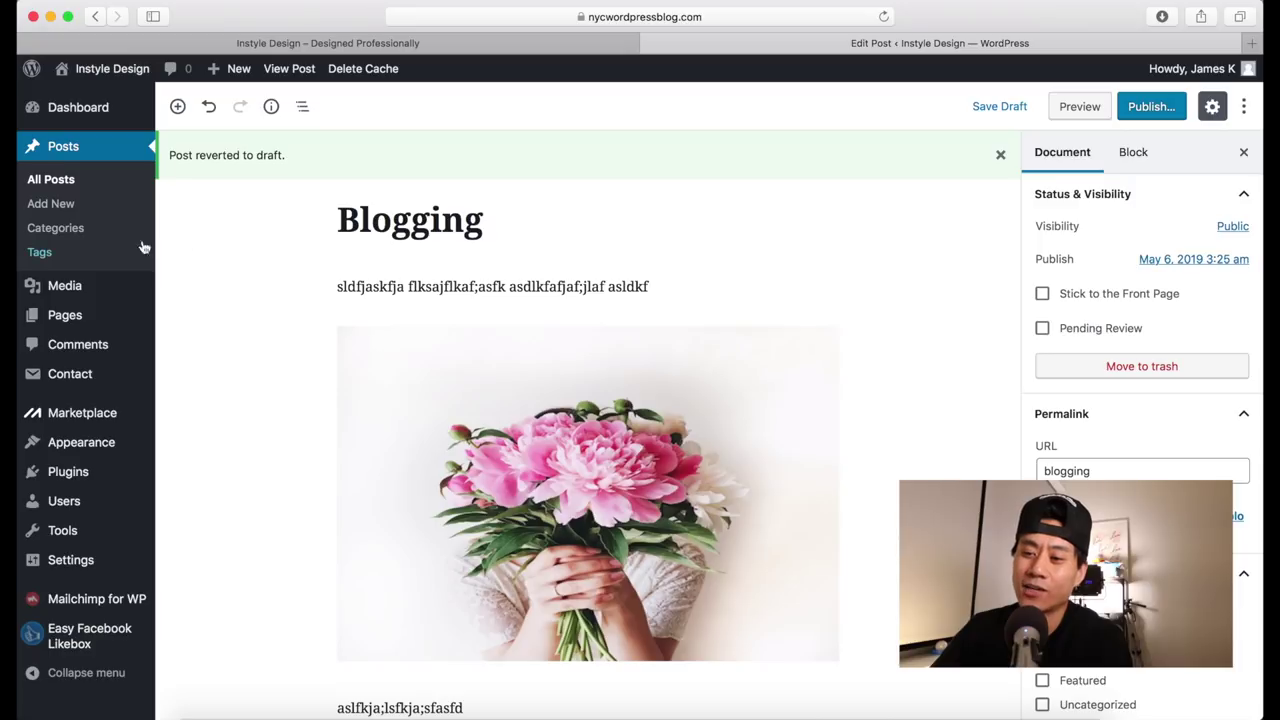
# Step: Add a post category named Wordpress with the slug wordpress and no parent category
pyautogui.click(55, 228)
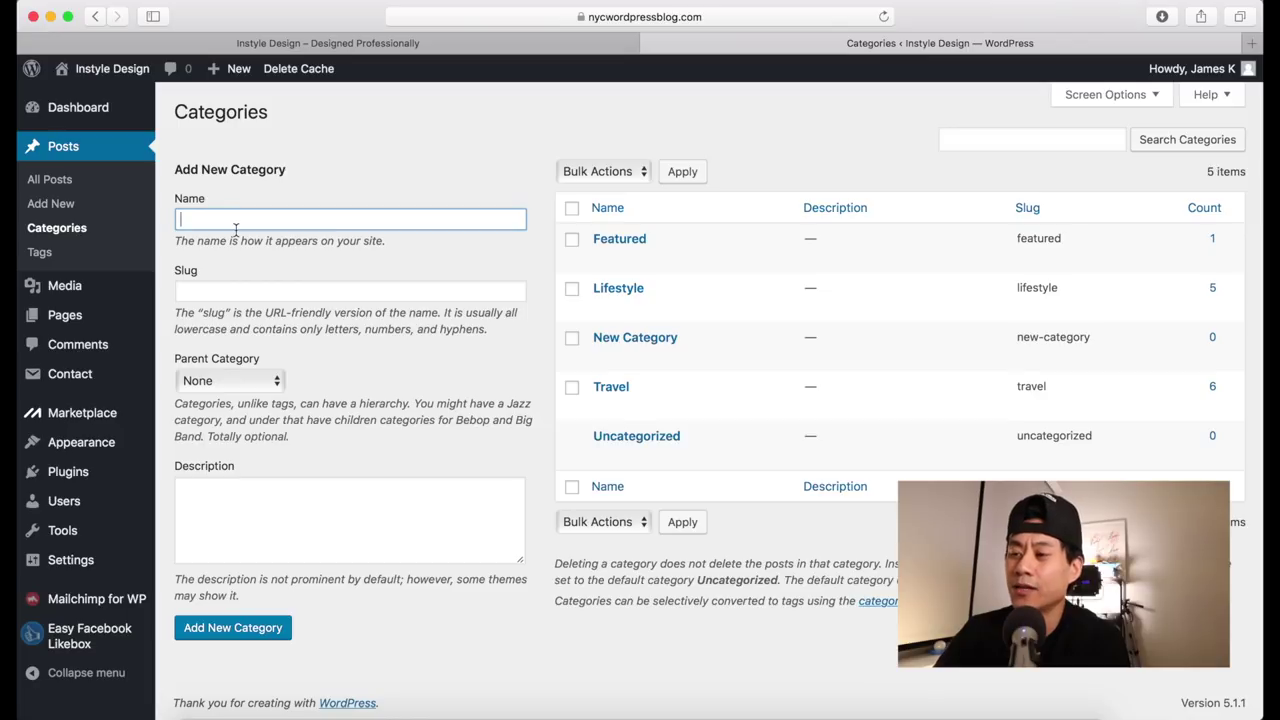
pyautogui.write('Wordpress')
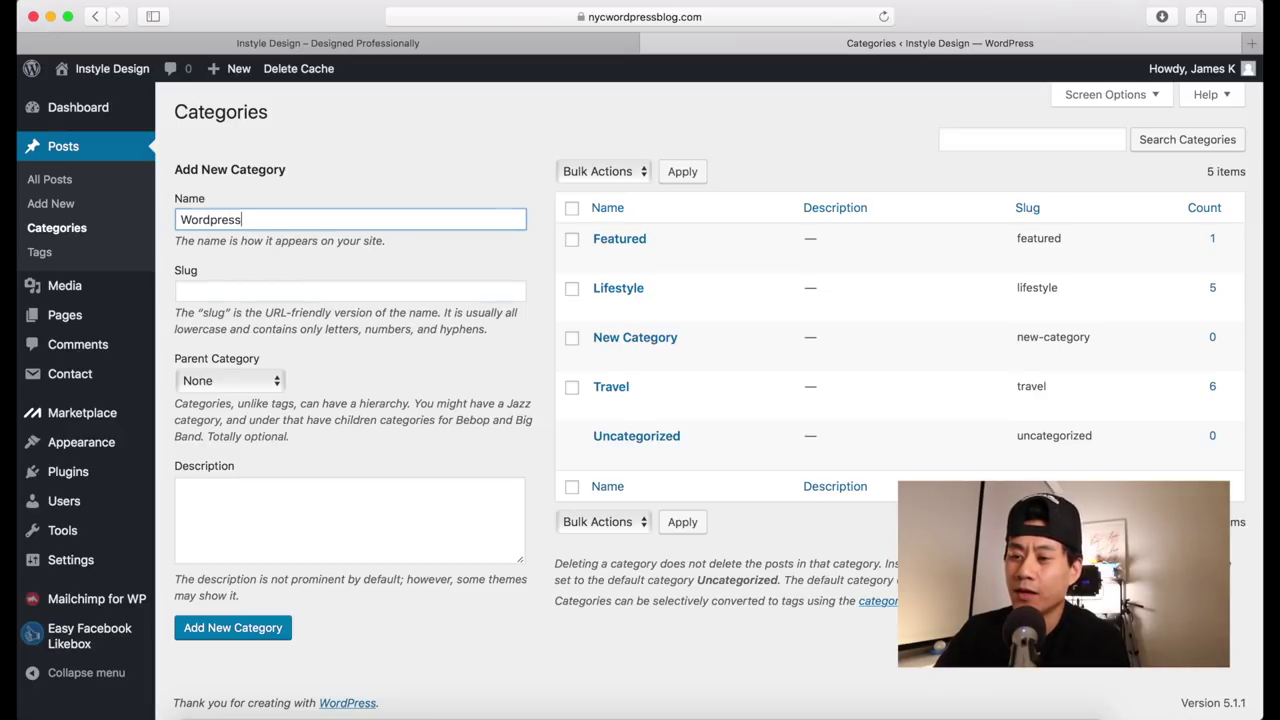
pyautogui.press('Tab')
pyautogui.write('wordpress')
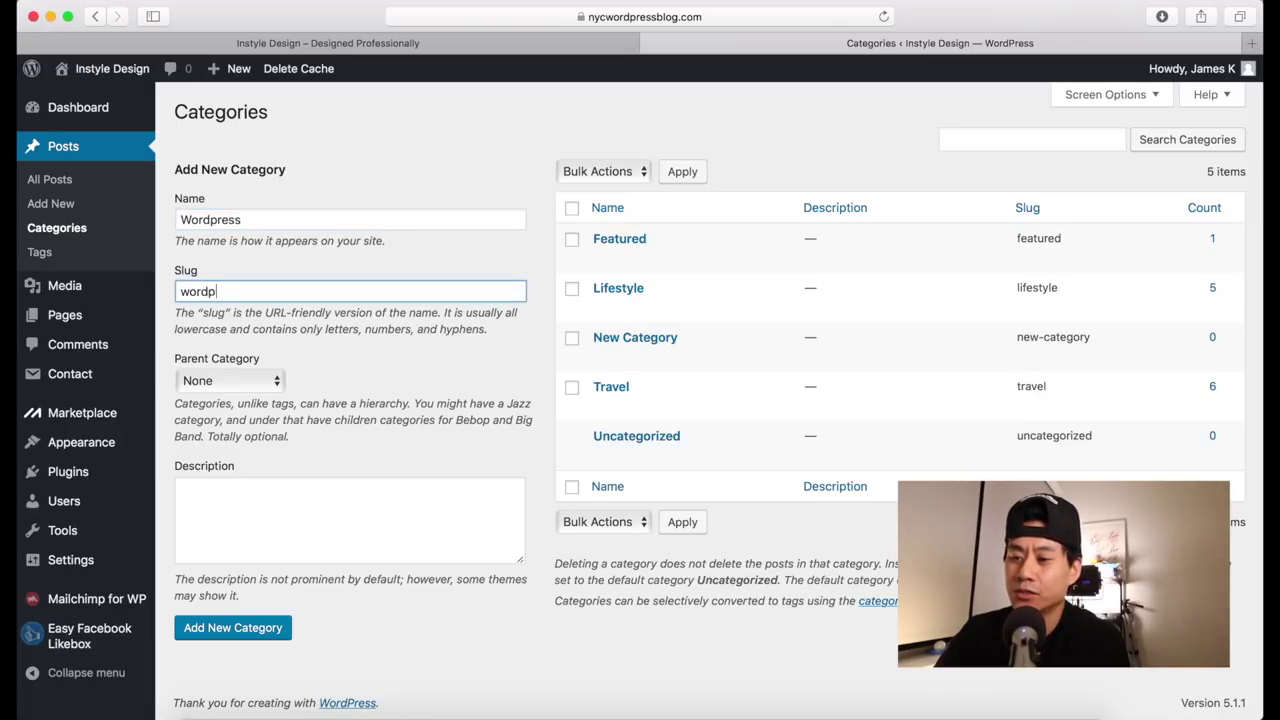
pyautogui.click(225, 386)
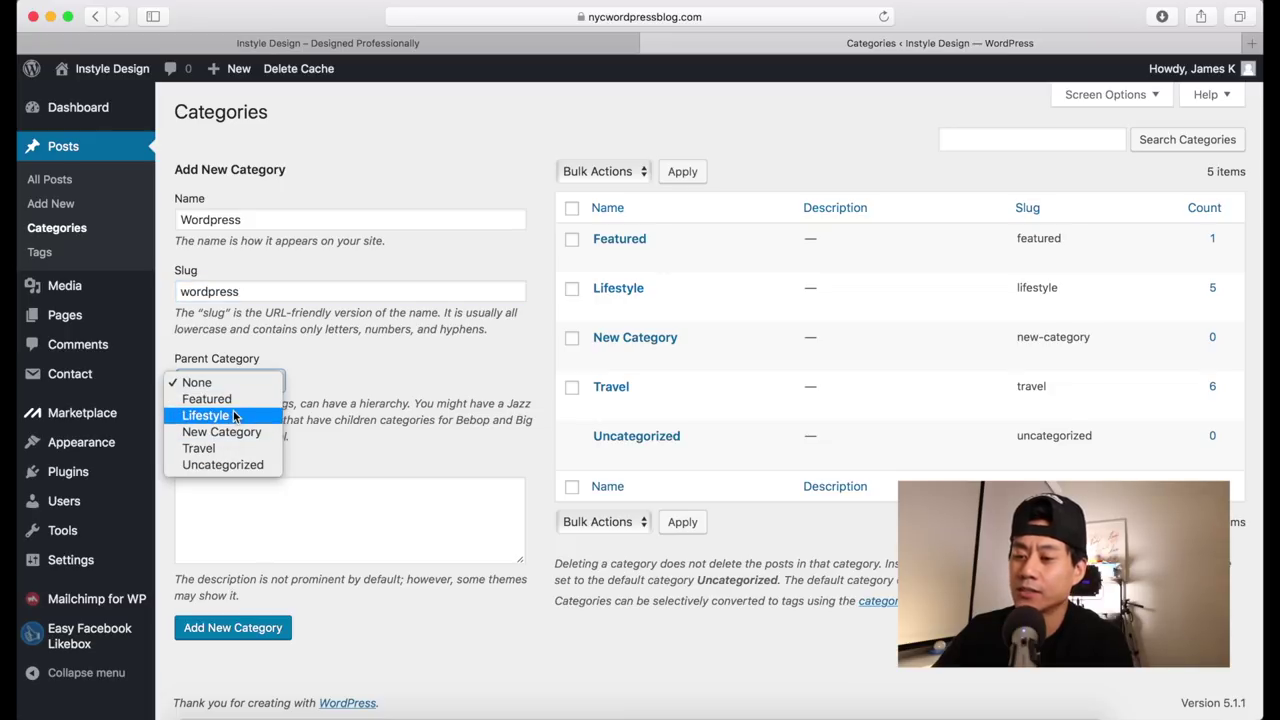
pyautogui.click(240, 240)
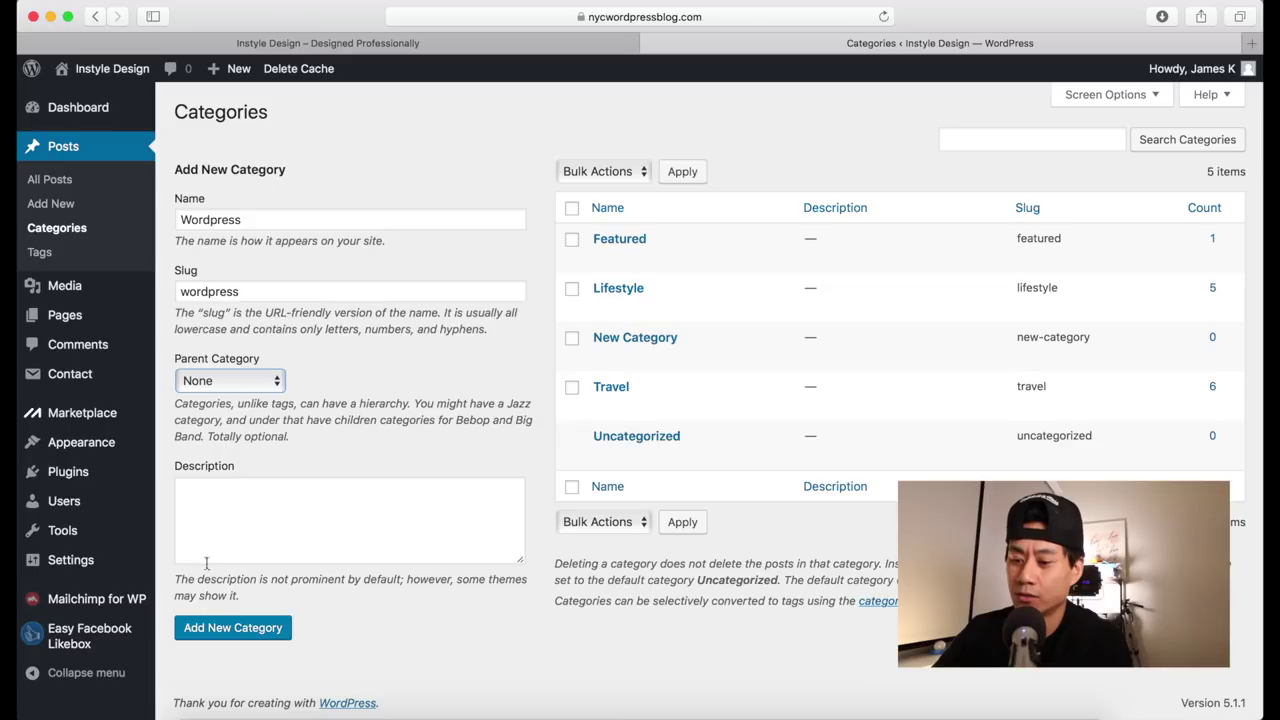
pyautogui.click(227, 630)
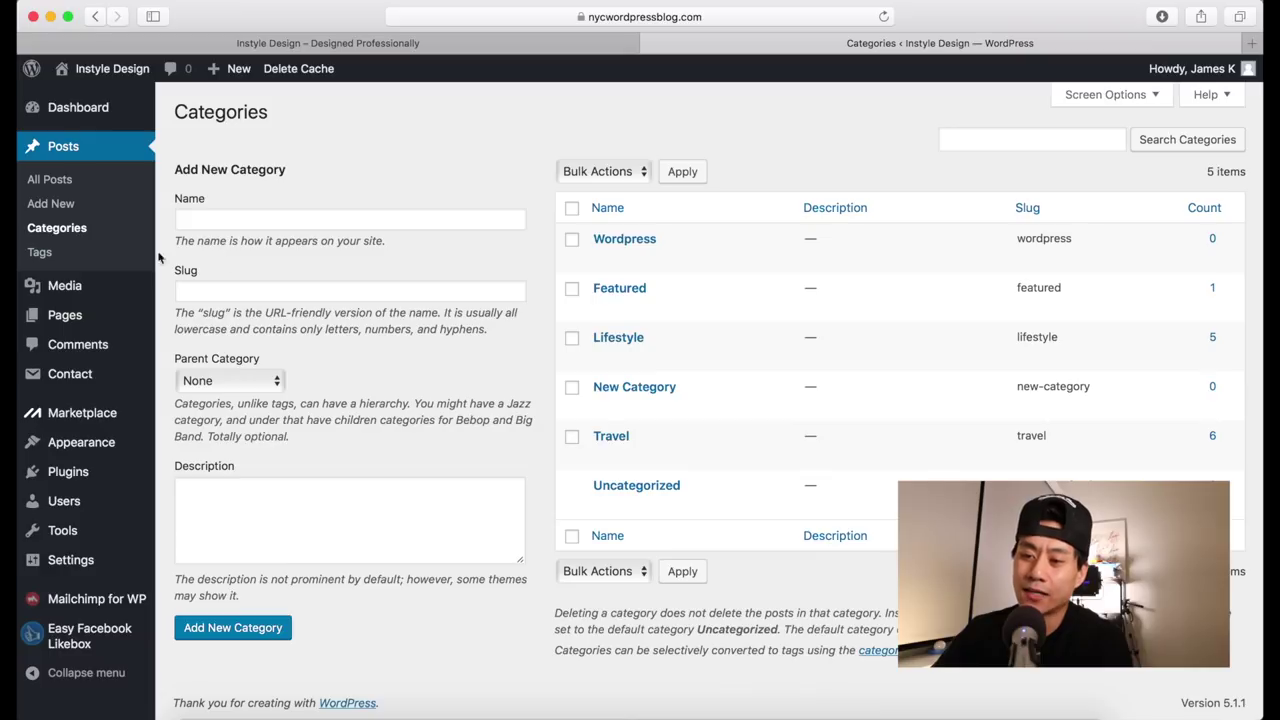
# Step: Add a post tag named "new tag" with "new tag" entered as its slug
pyautogui.click(40, 253)
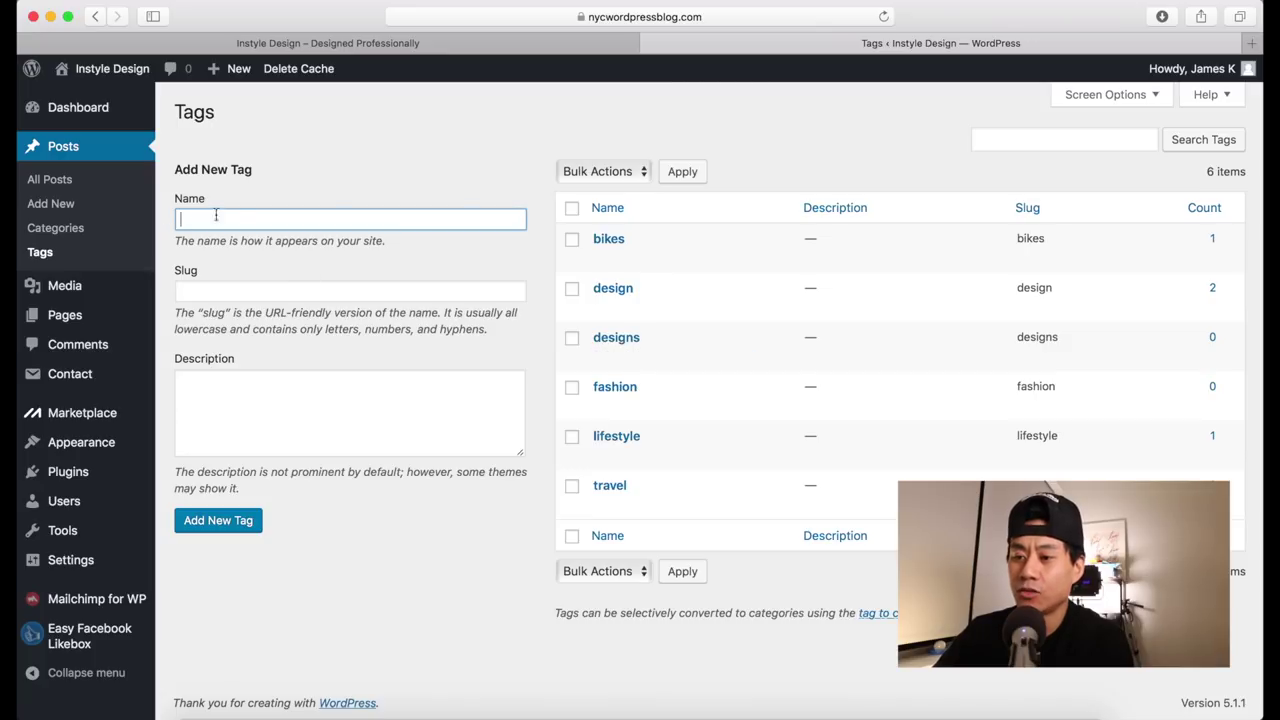
pyautogui.write('new tag')
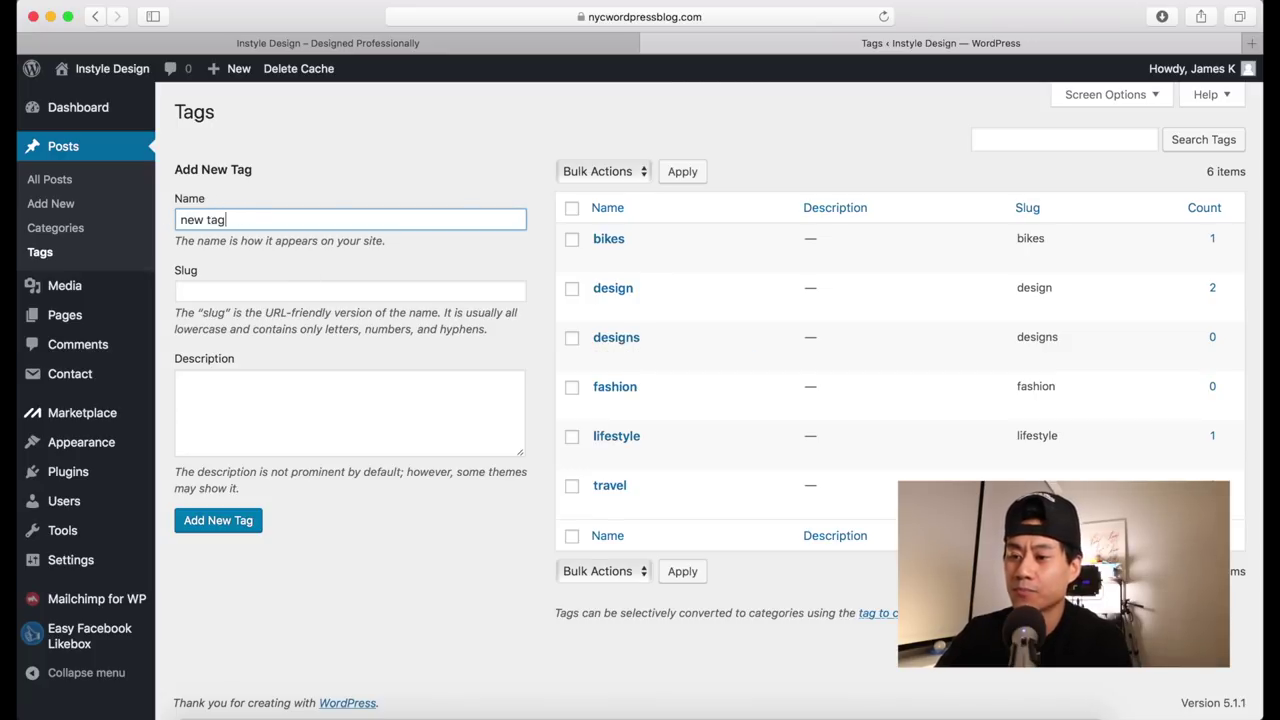
pyautogui.press('Tab')
pyautogui.write('new tag')
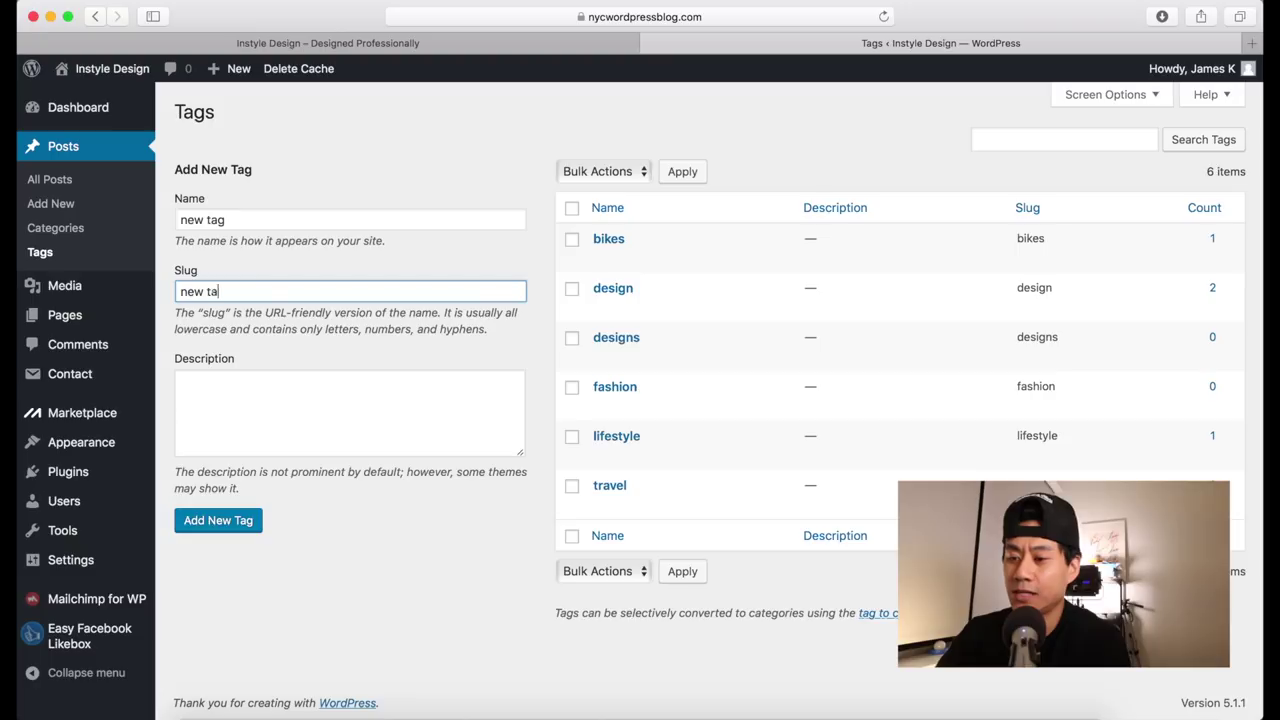
pyautogui.click(212, 520)
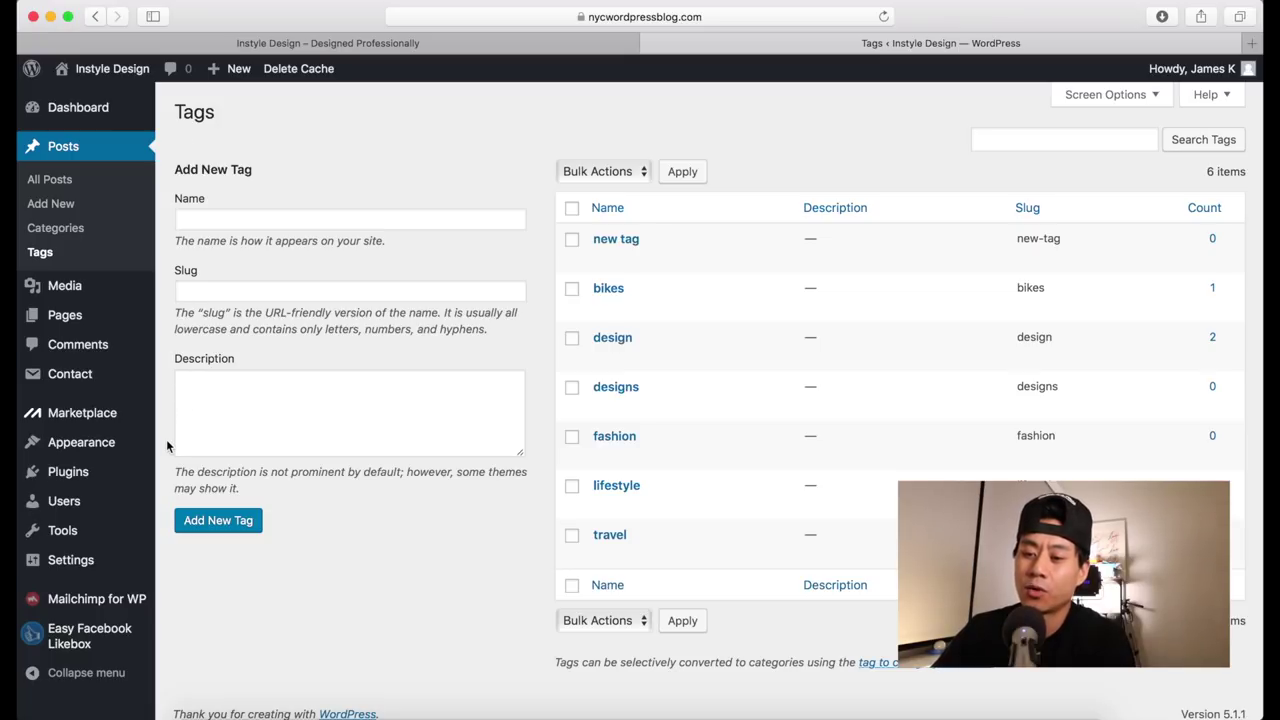
# Step: Open the site's widget management page and look through the available widgets
pyautogui.moveTo(104, 446)
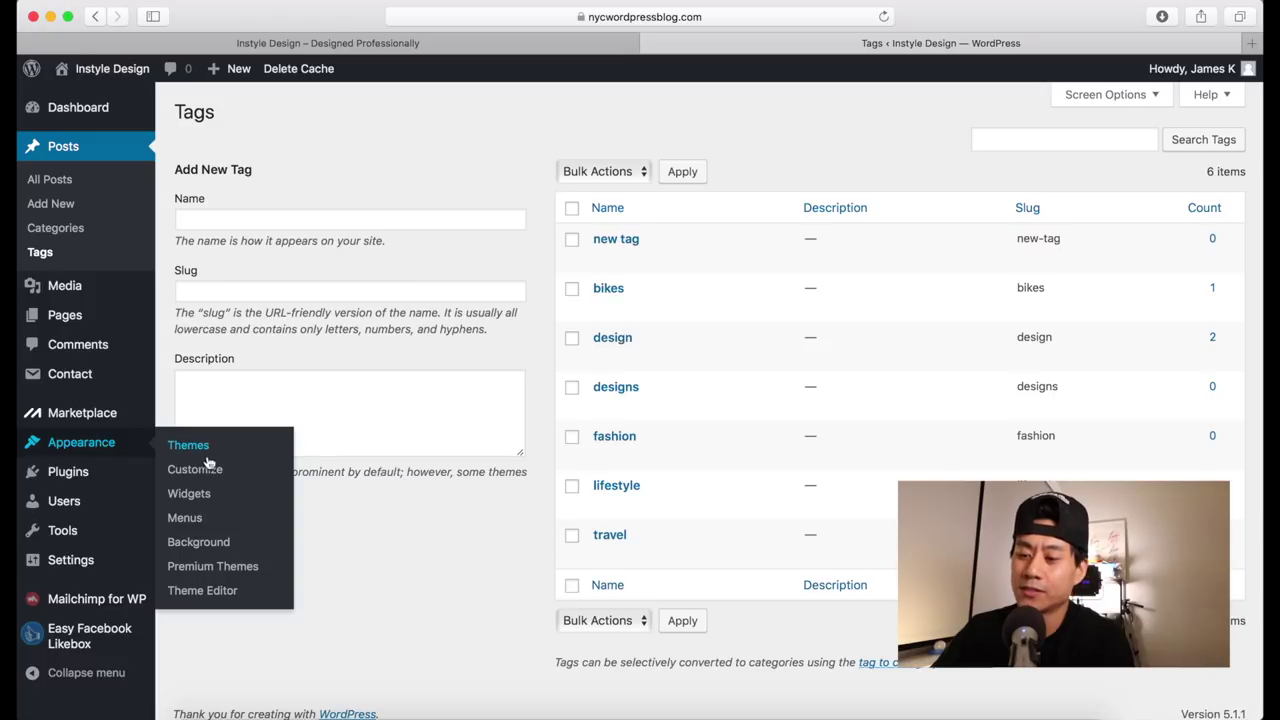
pyautogui.click(199, 495)
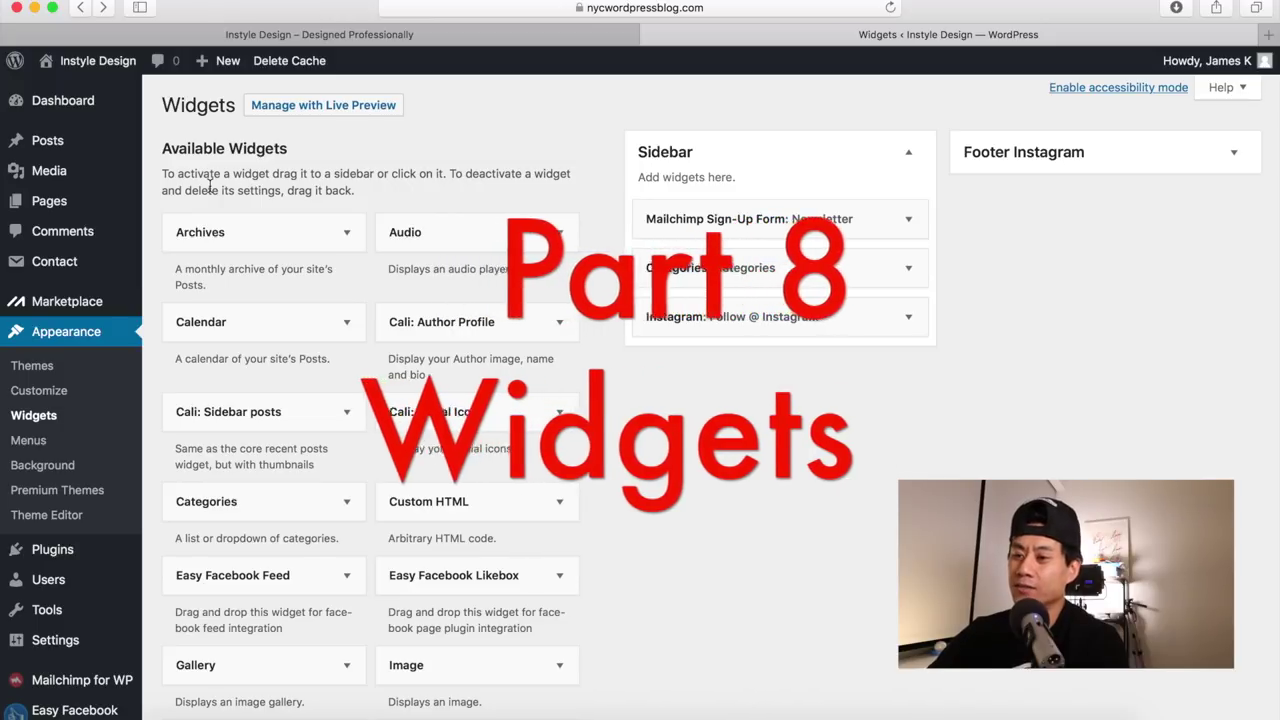
pyautogui.scroll(-10, 254, 377)
pyautogui.scroll(10, 254, 377)
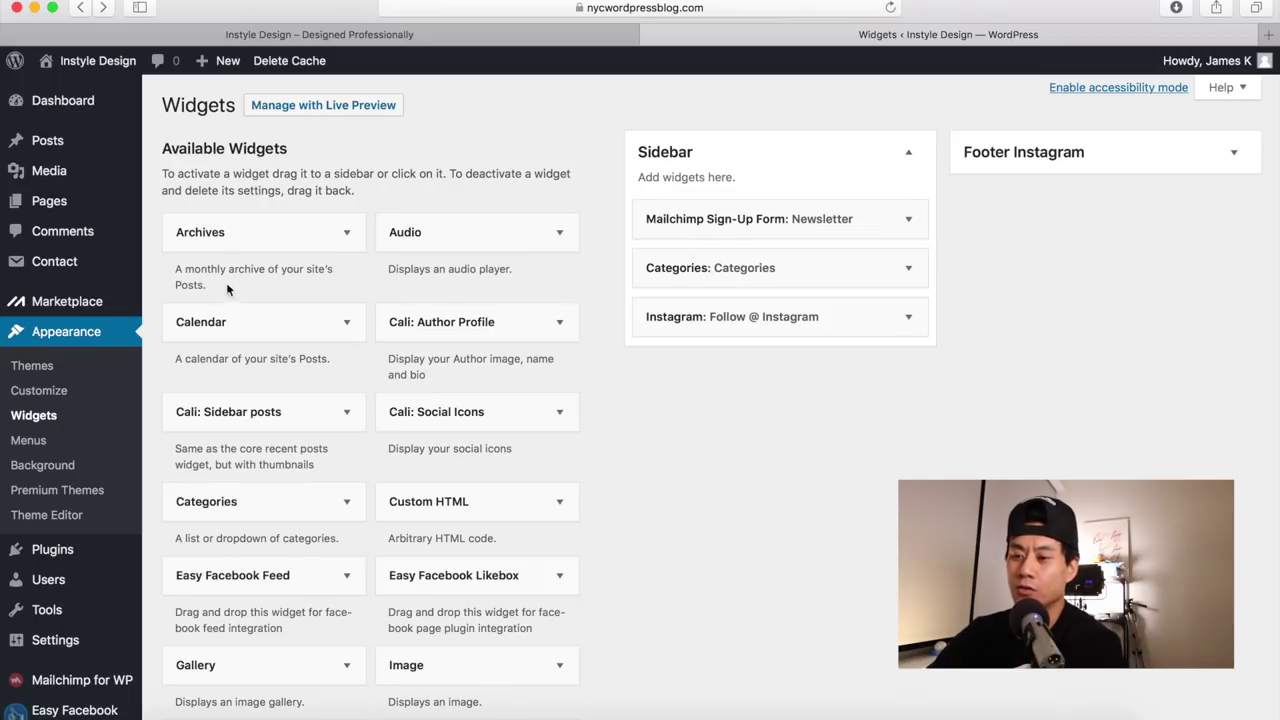
pyautogui.scroll(-10, 258, 482)
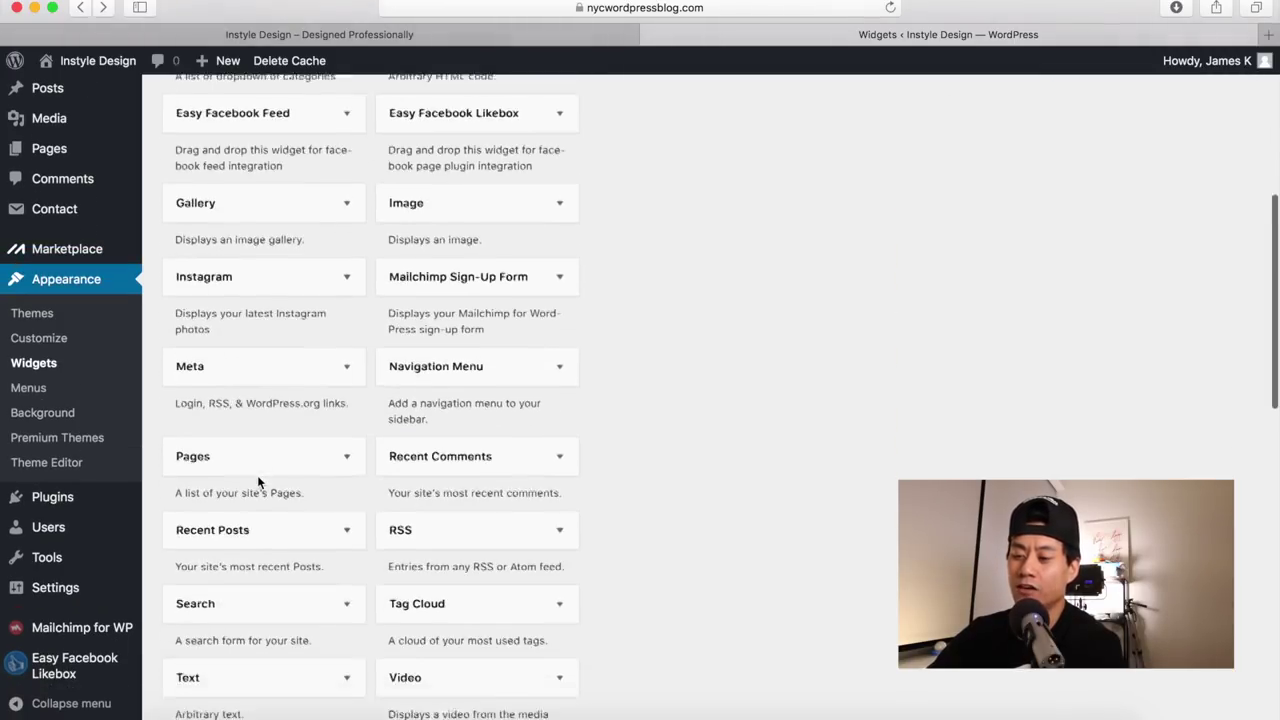
pyautogui.scroll(10, 258, 482)
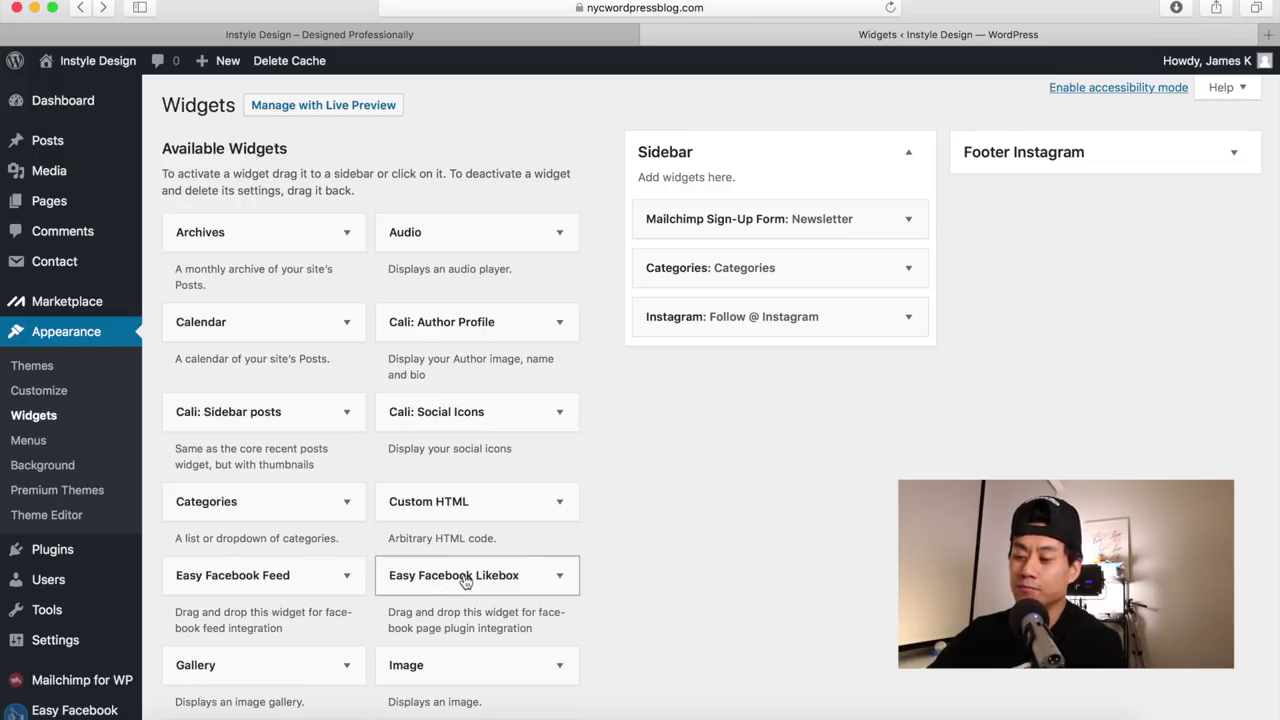
pyautogui.moveTo(465, 580); pyautogui.dragTo(744, 205)
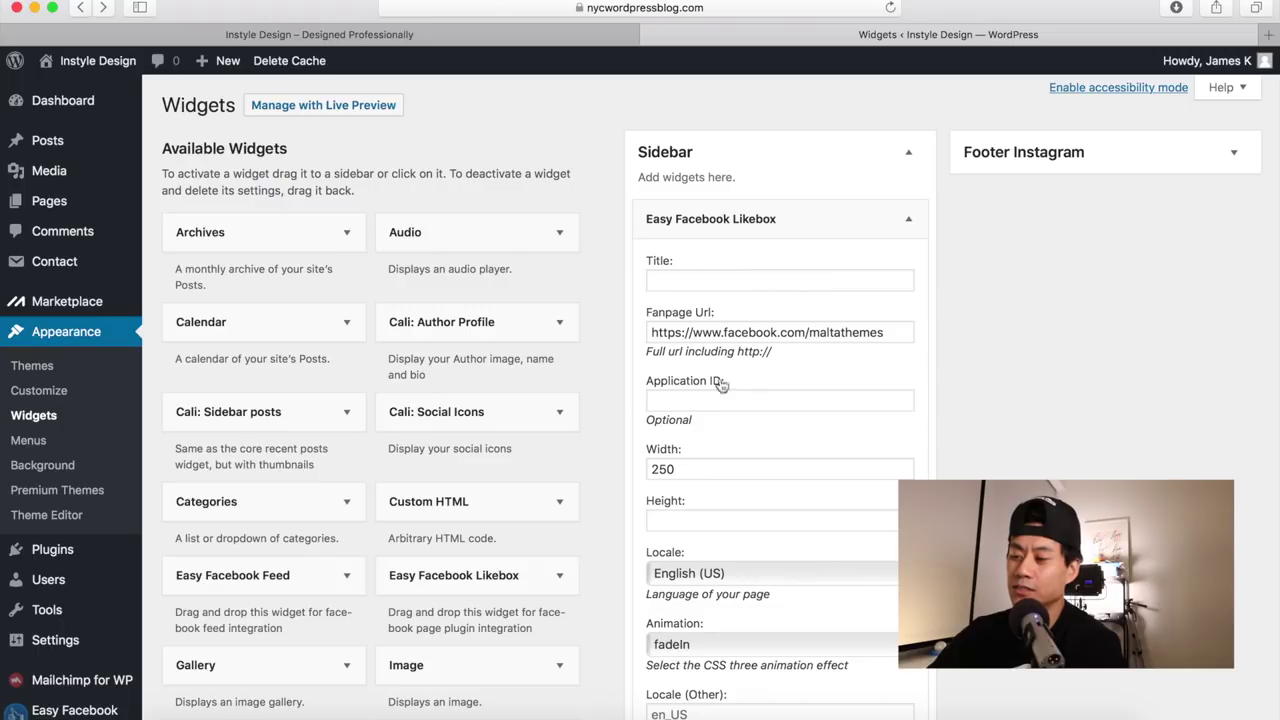
pyautogui.doubleClick(811, 336)
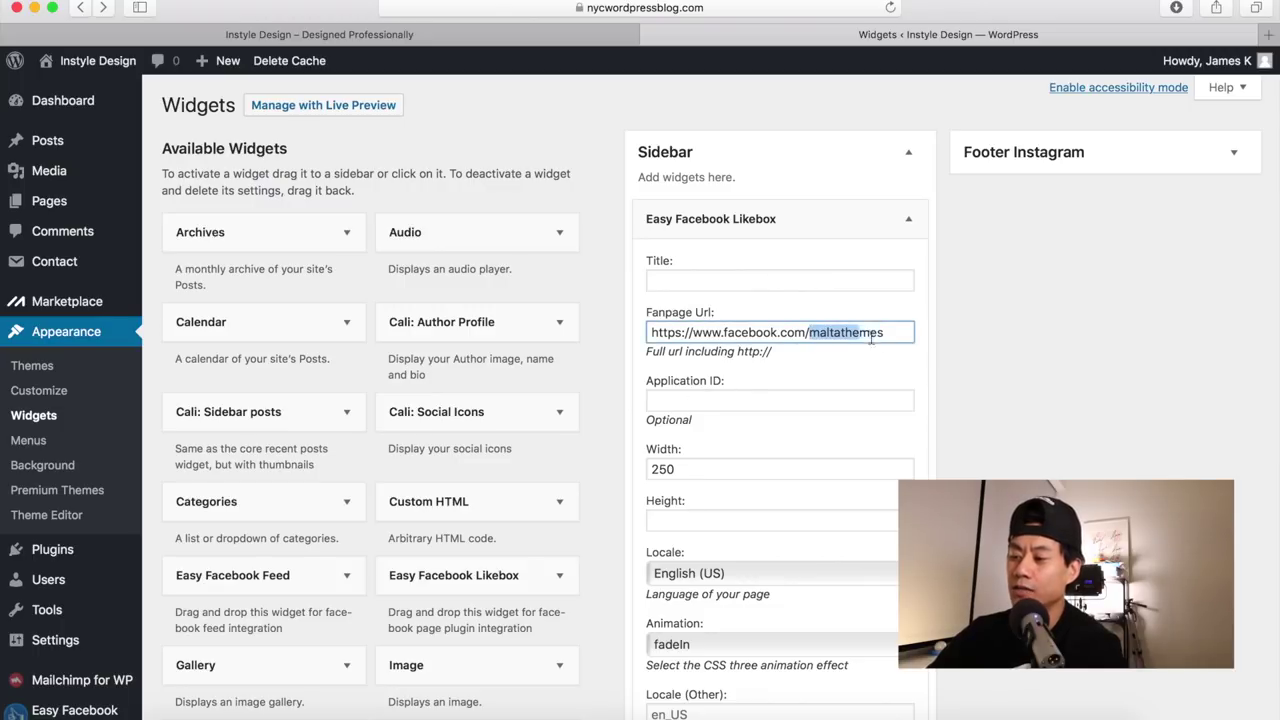
pyautogui.write('nyctechclub/')
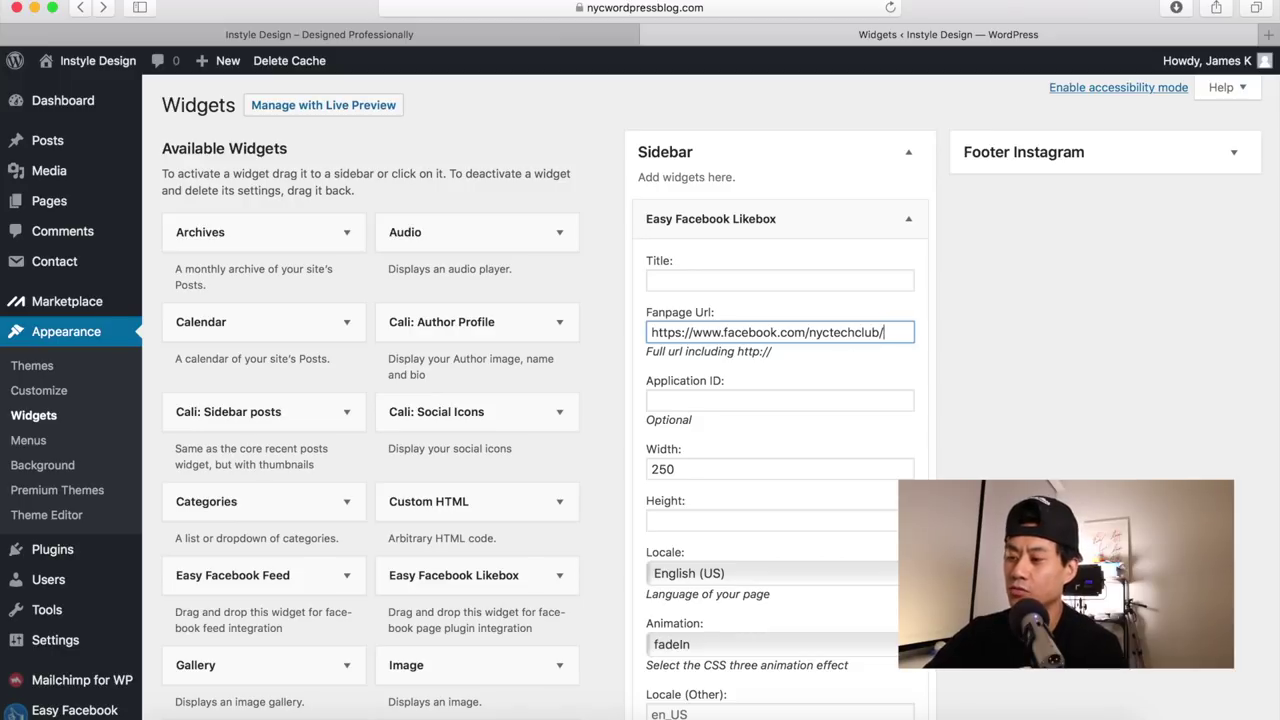
pyautogui.scroll(-3, 786, 392)
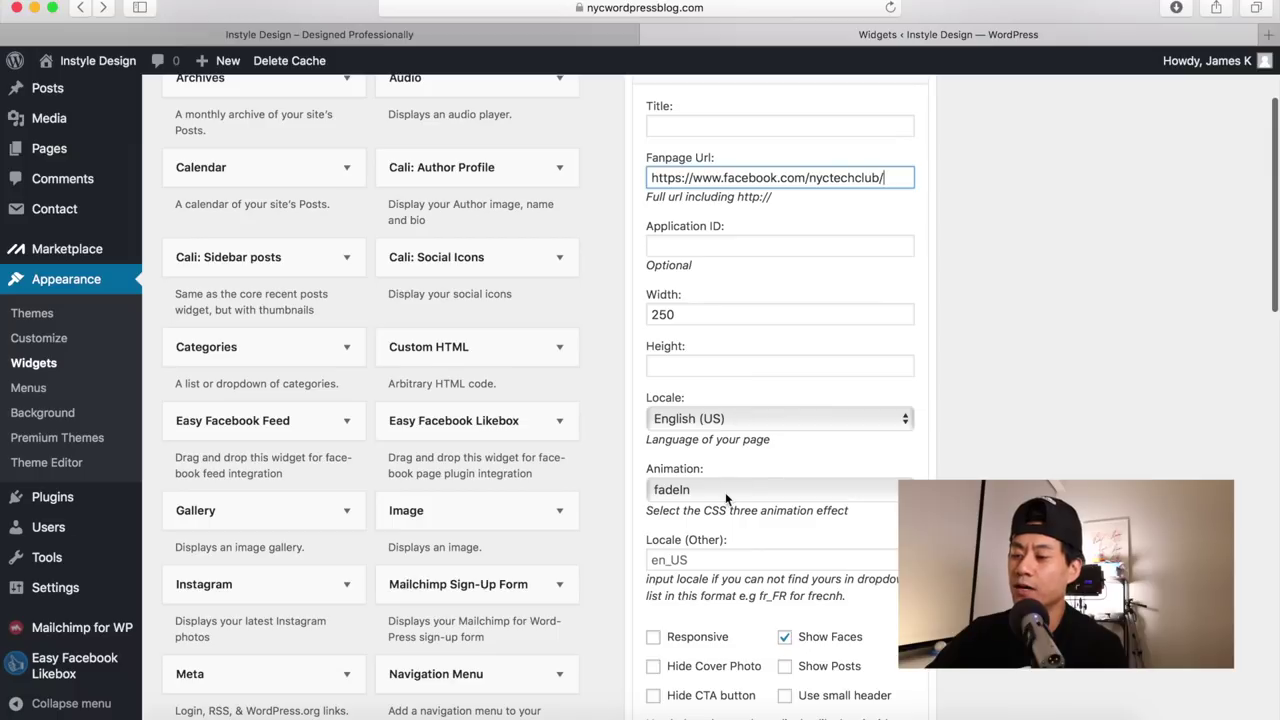
pyautogui.scroll(-6, 725, 492)
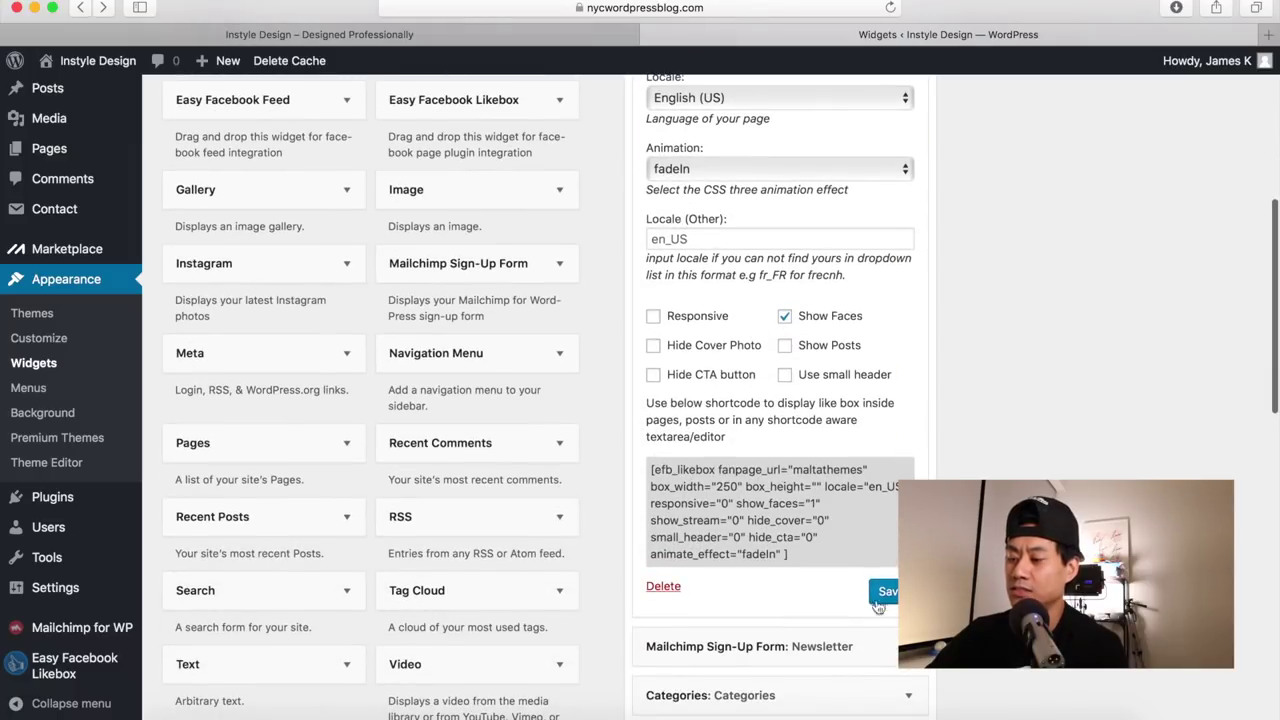
pyautogui.click(889, 593)
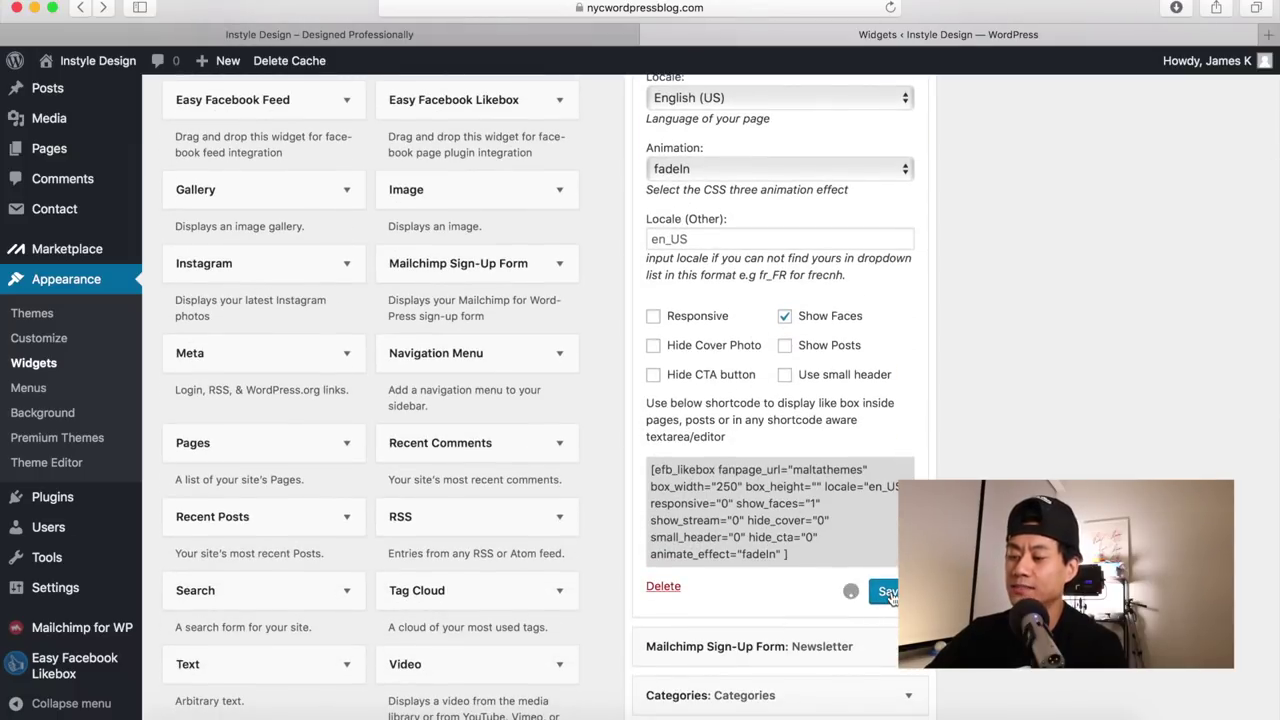
pyautogui.scroll(8, 773, 442)
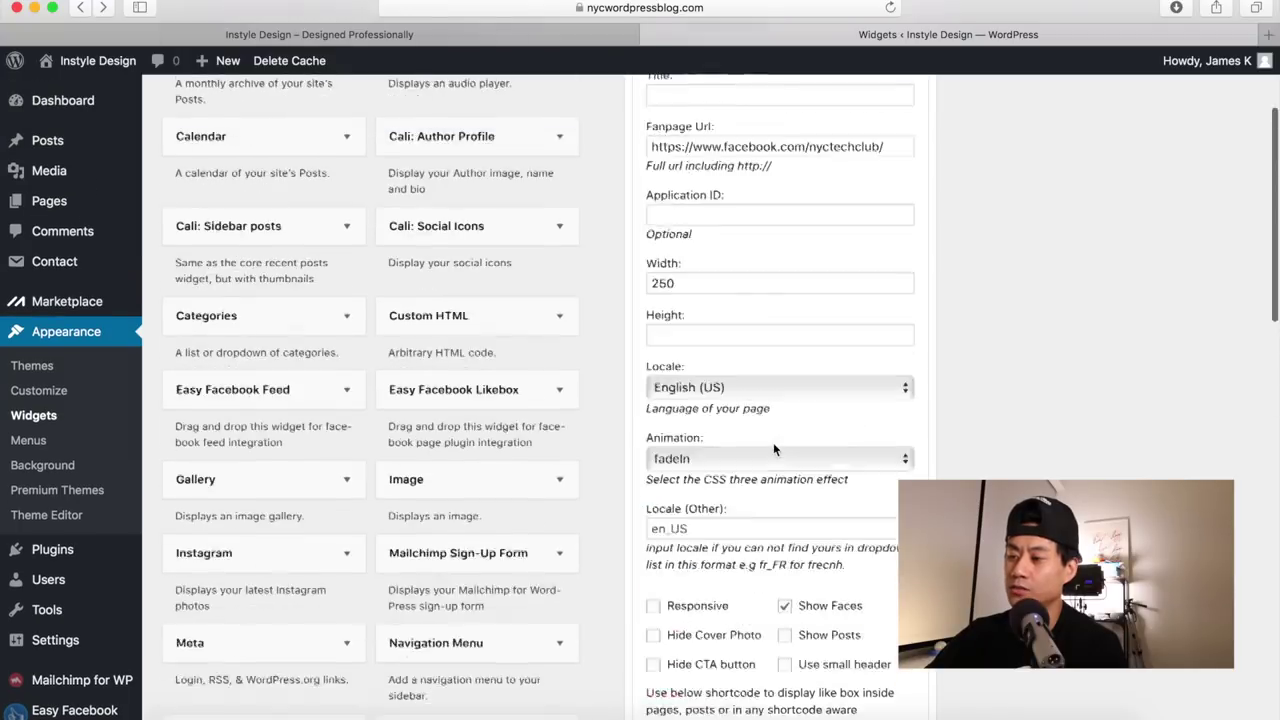
pyautogui.click(814, 206)
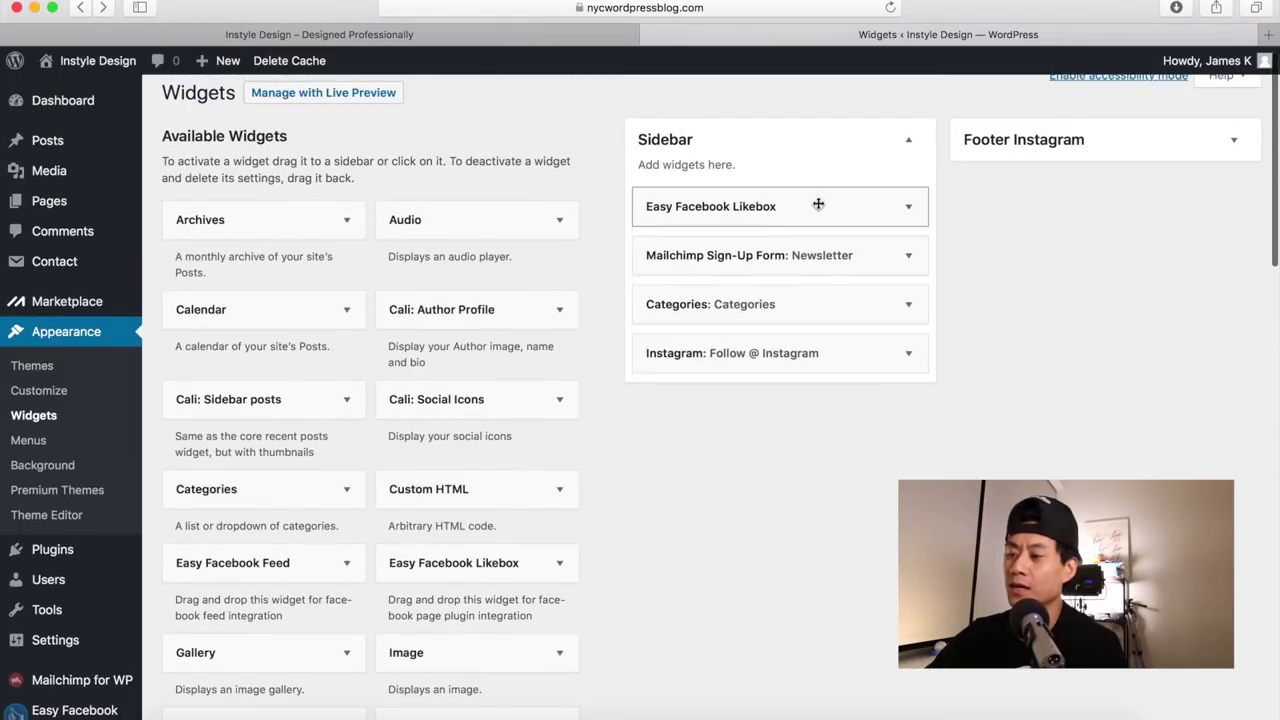
# Step: Inspect the Sidebar's Categories widget settings, collapse them, and look through the available widgets again
pyautogui.click(800, 312)
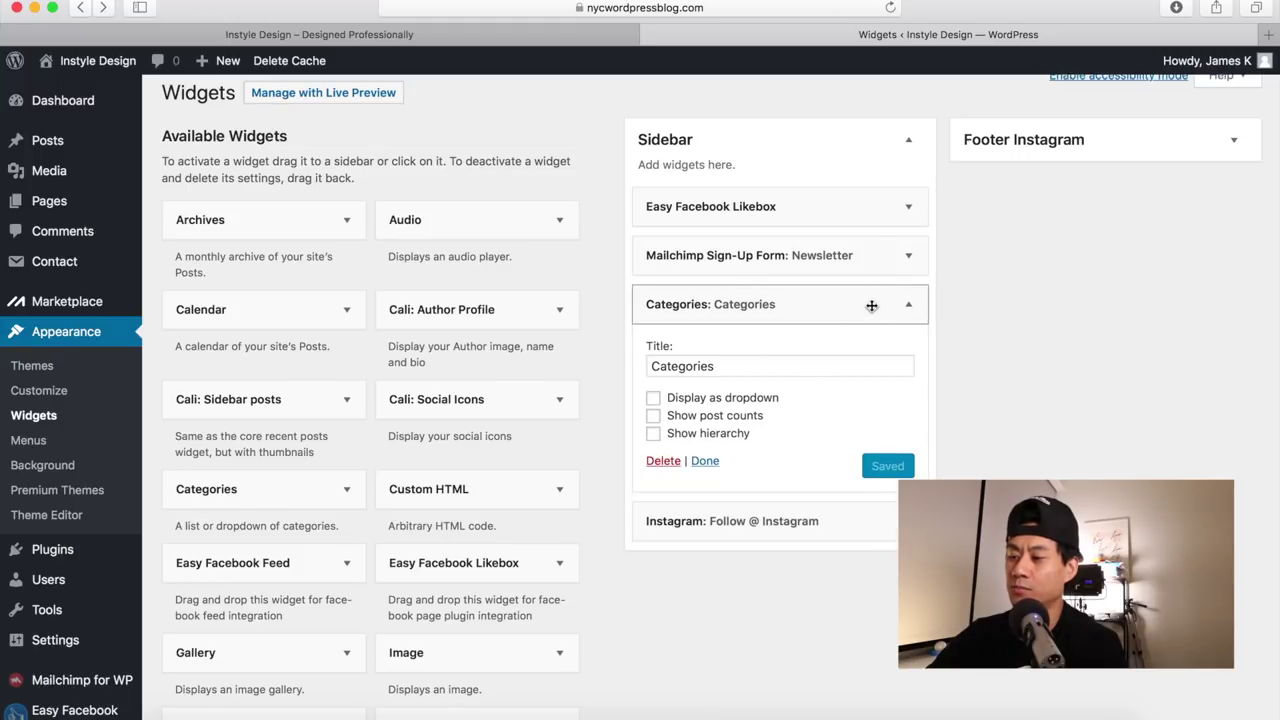
pyautogui.click(906, 304)
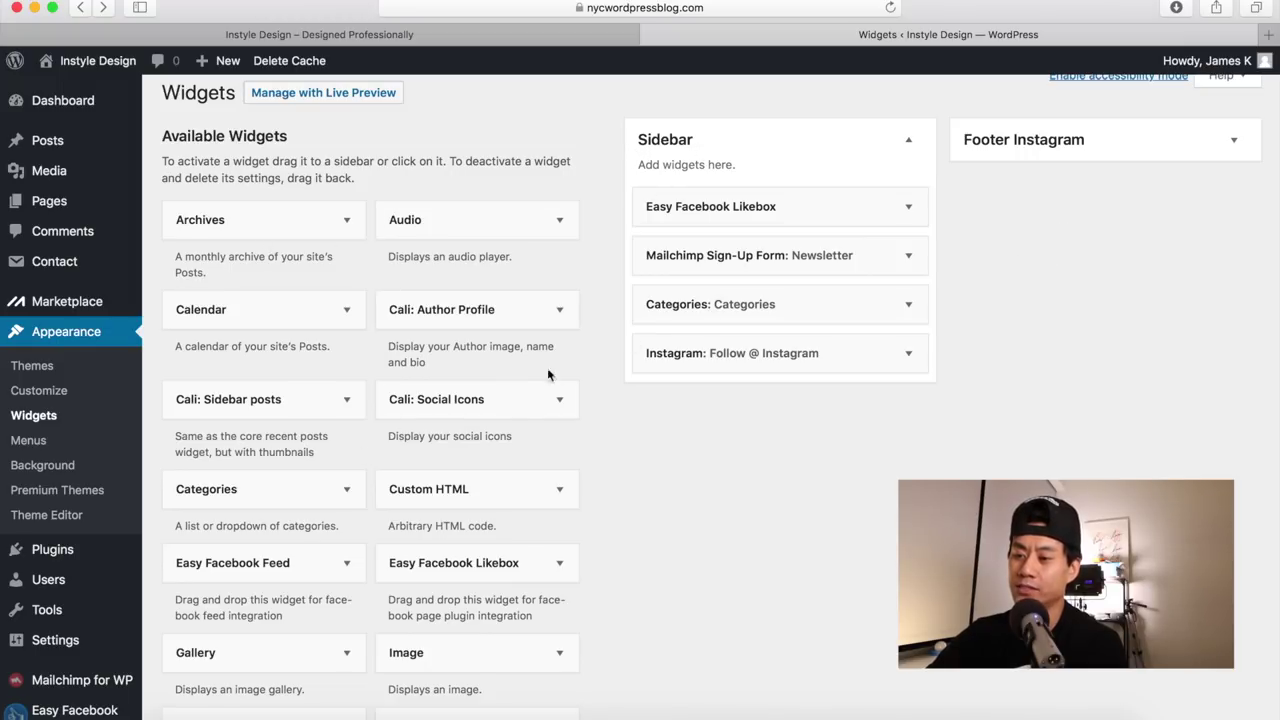
pyautogui.scroll(-5, 400, 462)
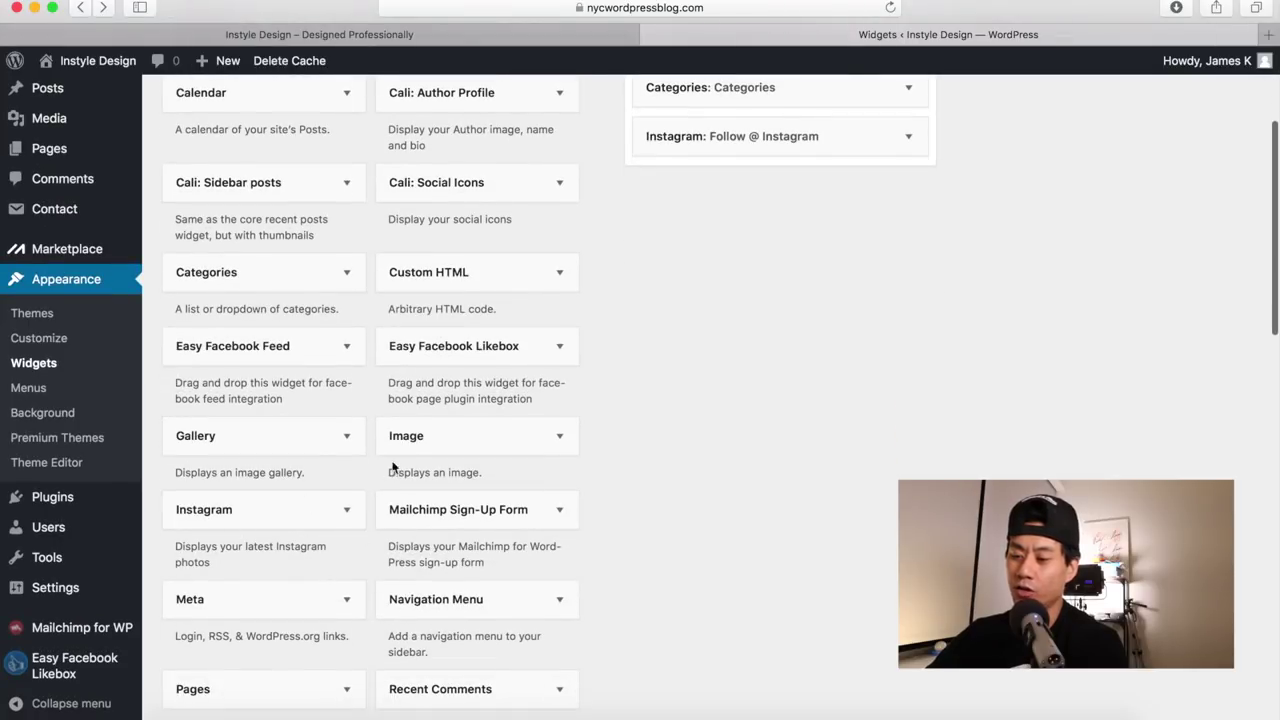
pyautogui.scroll(5, 247, 443)
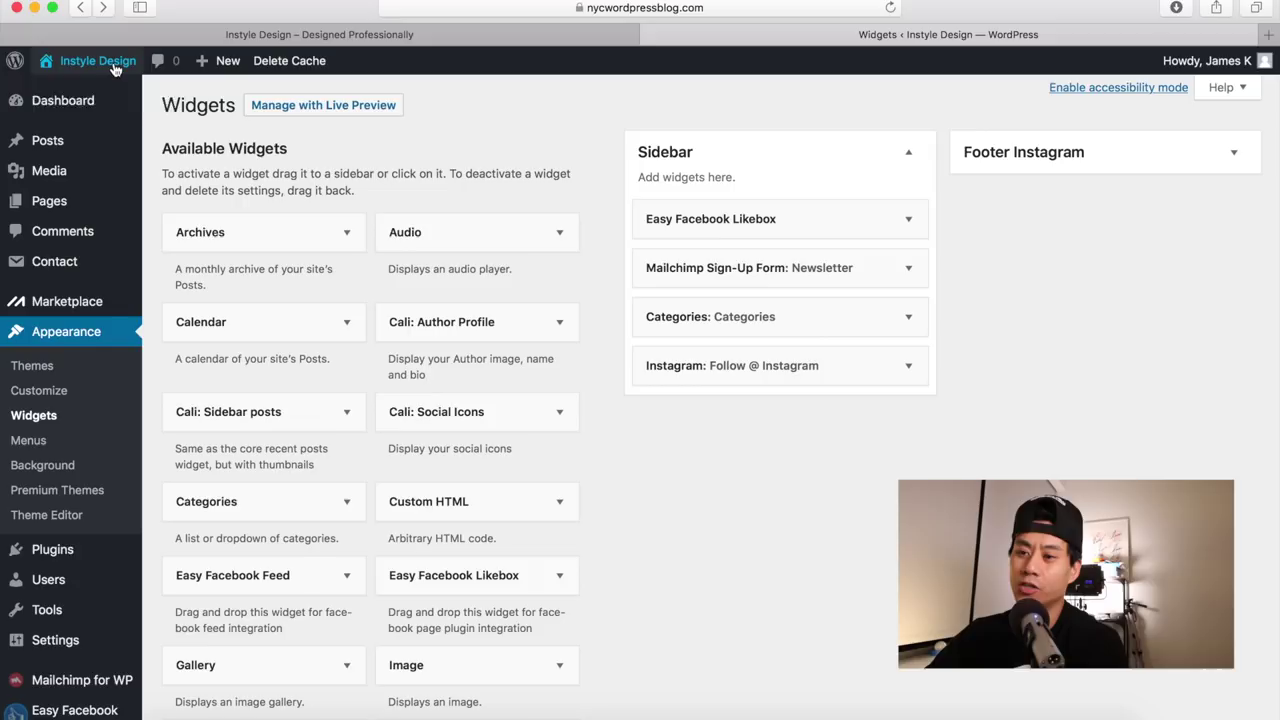
# Step: Visit the live site to examine the sidebar's Facebook, Newsletter, Categories and Instagram widgets, and return to the widget management page
pyautogui.moveTo(115, 66)
pyautogui.click(68, 92)
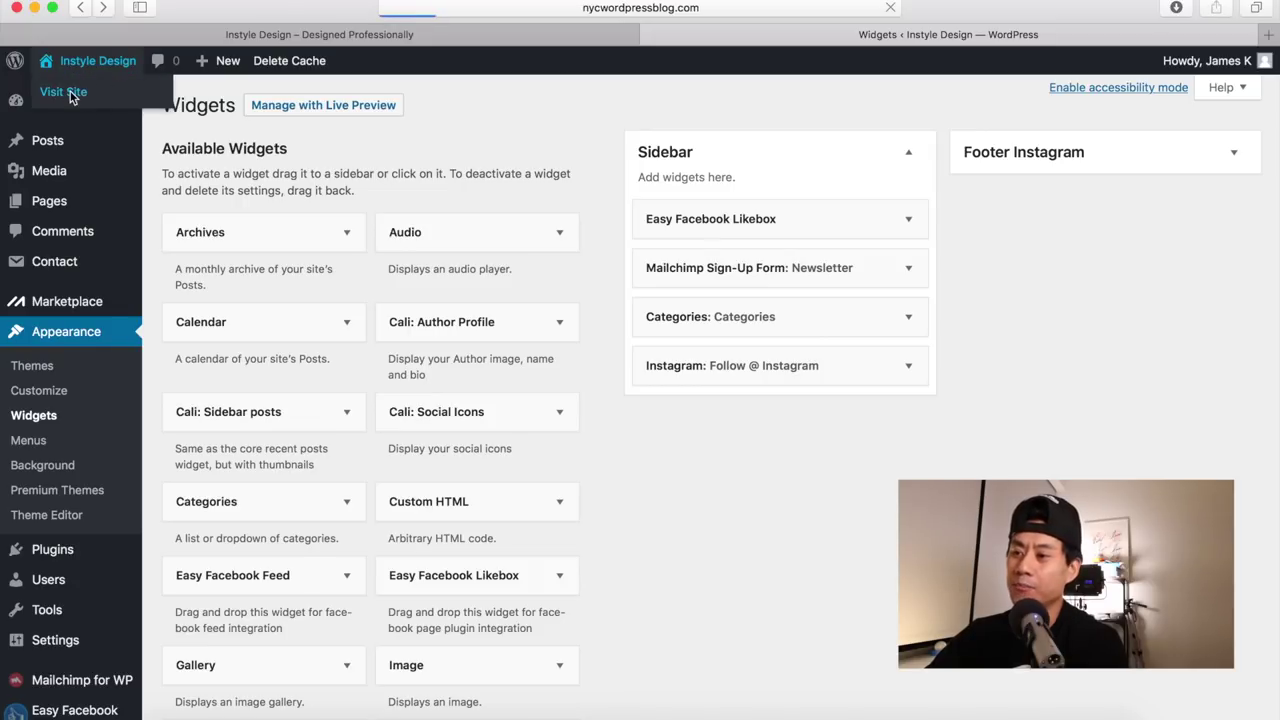
pyautogui.scroll(-5, 313, 190)
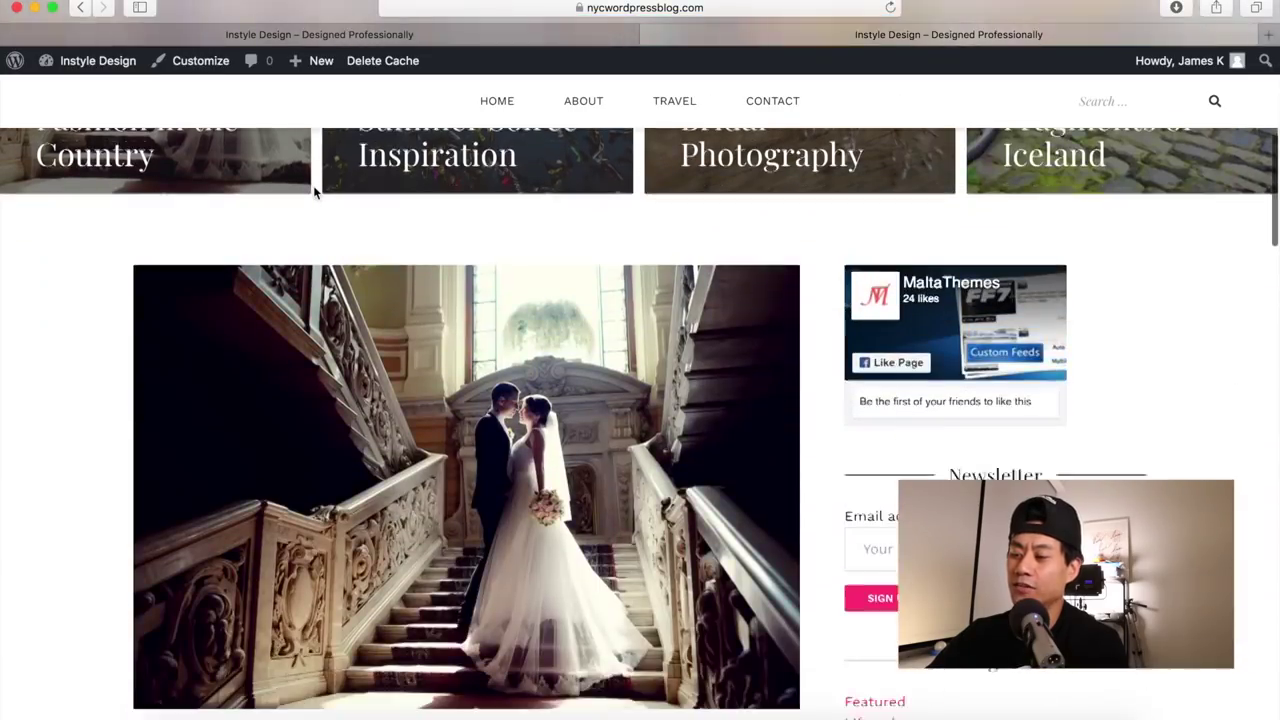
pyautogui.scroll(-1, 313, 190)
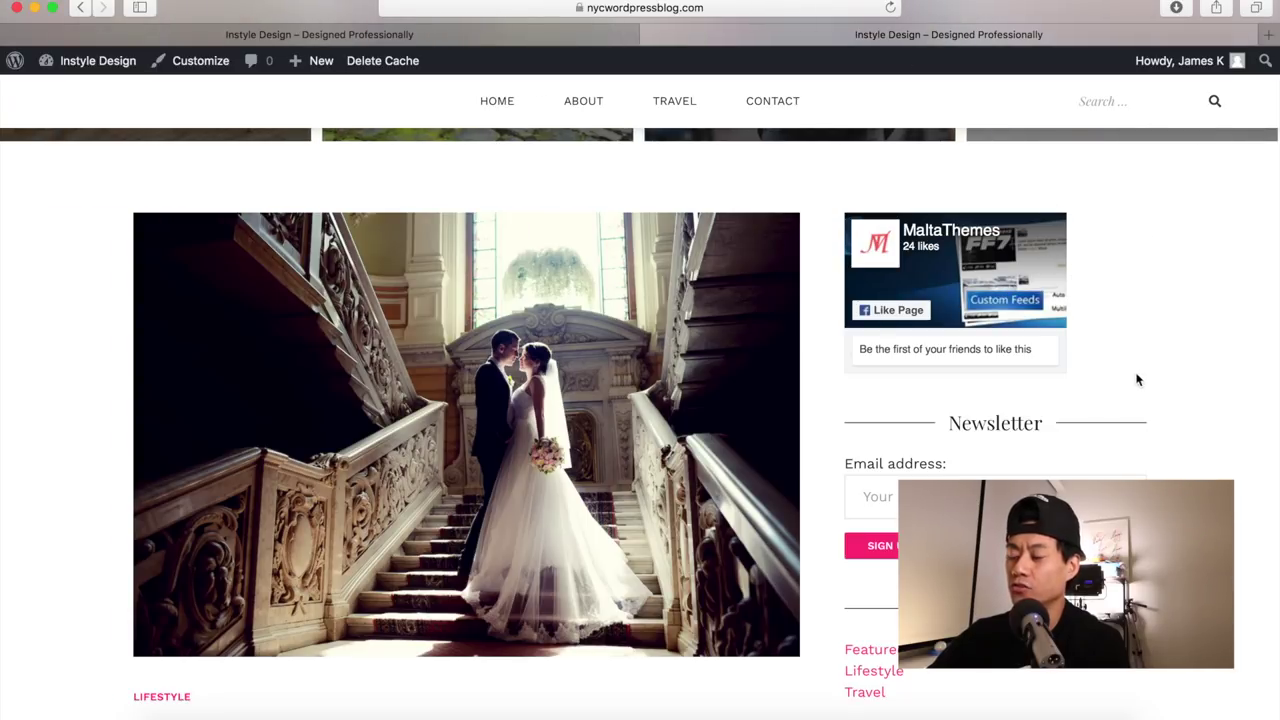
pyautogui.scroll(-5, 995, 348)
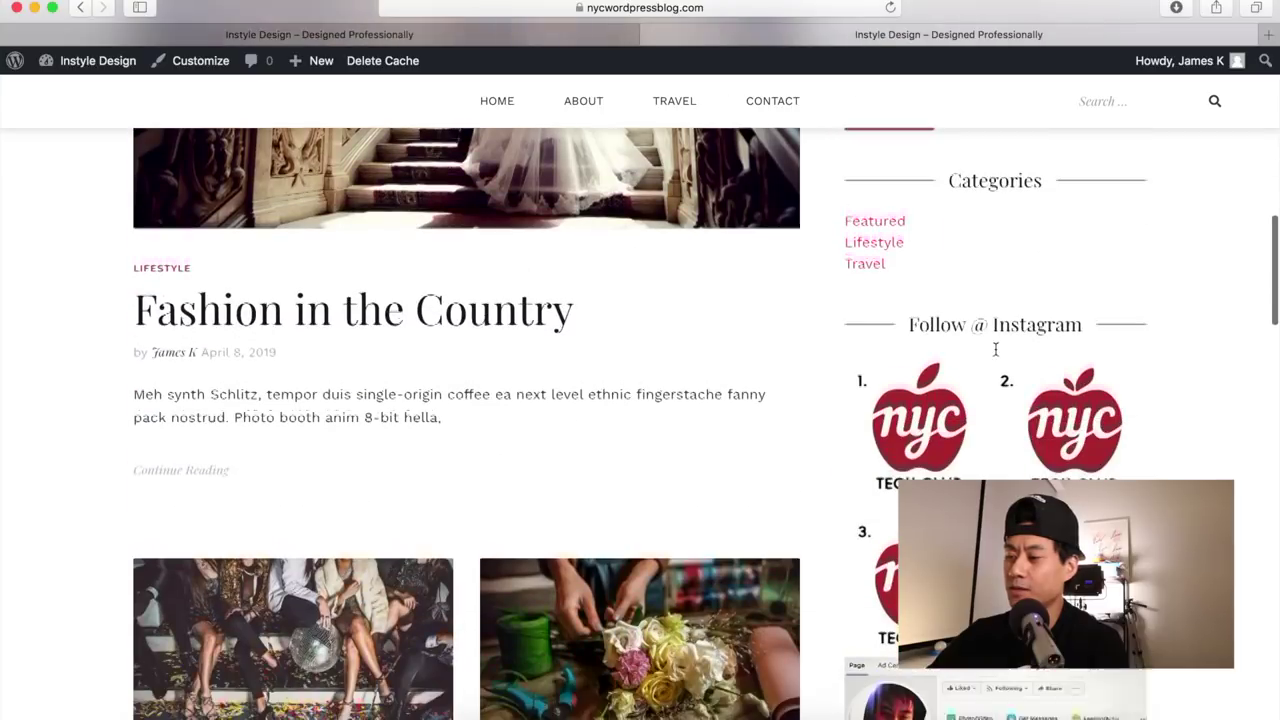
pyautogui.scroll(-5, 990, 405)
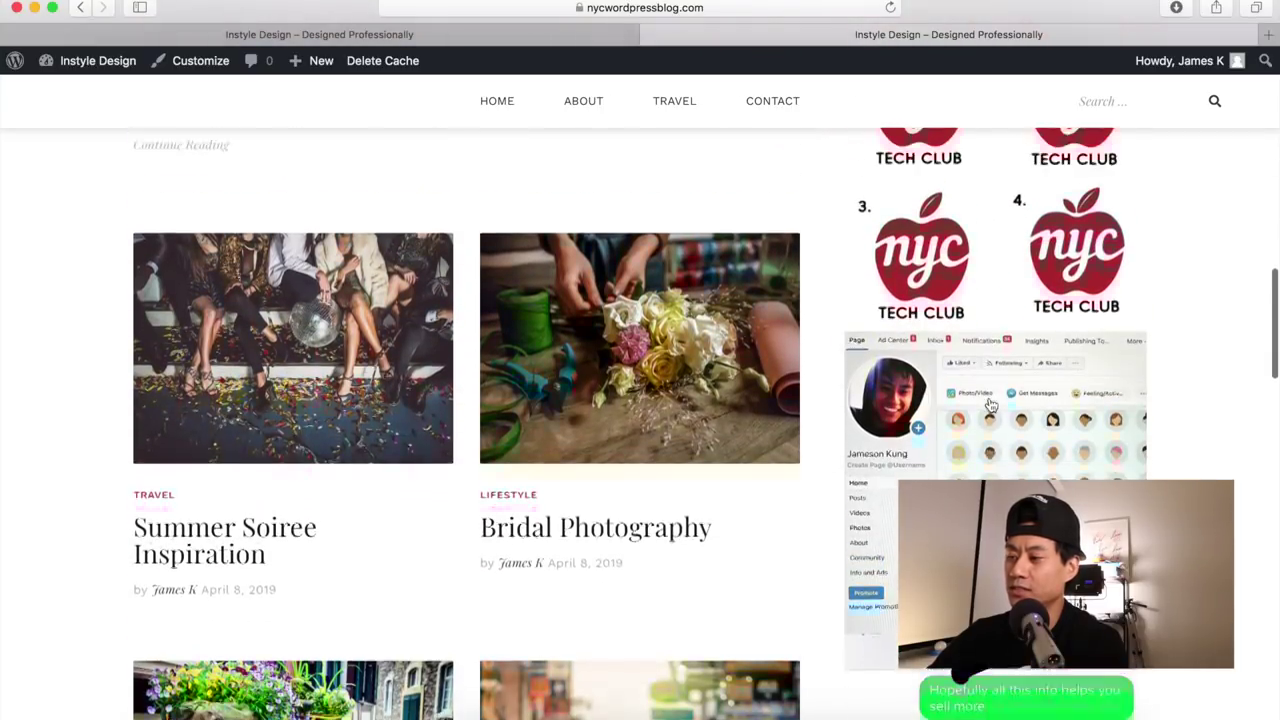
pyautogui.scroll(5, 990, 405)
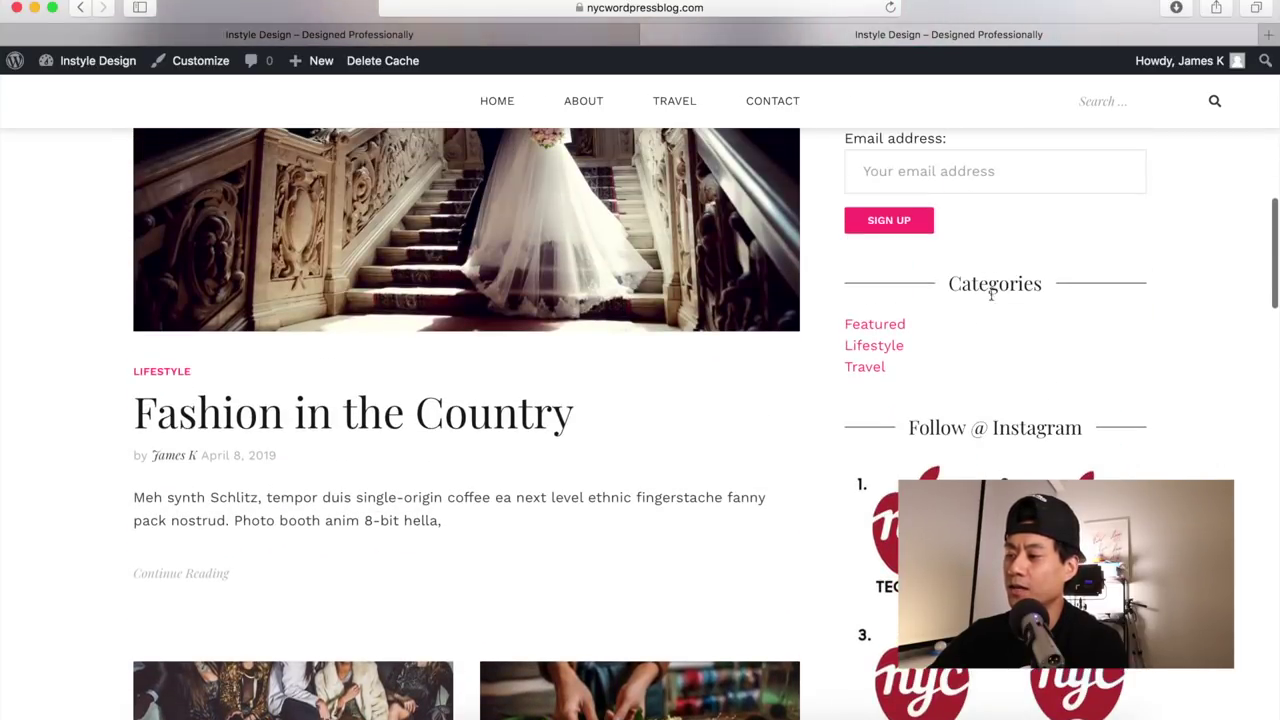
pyautogui.scroll(3, 971, 340)
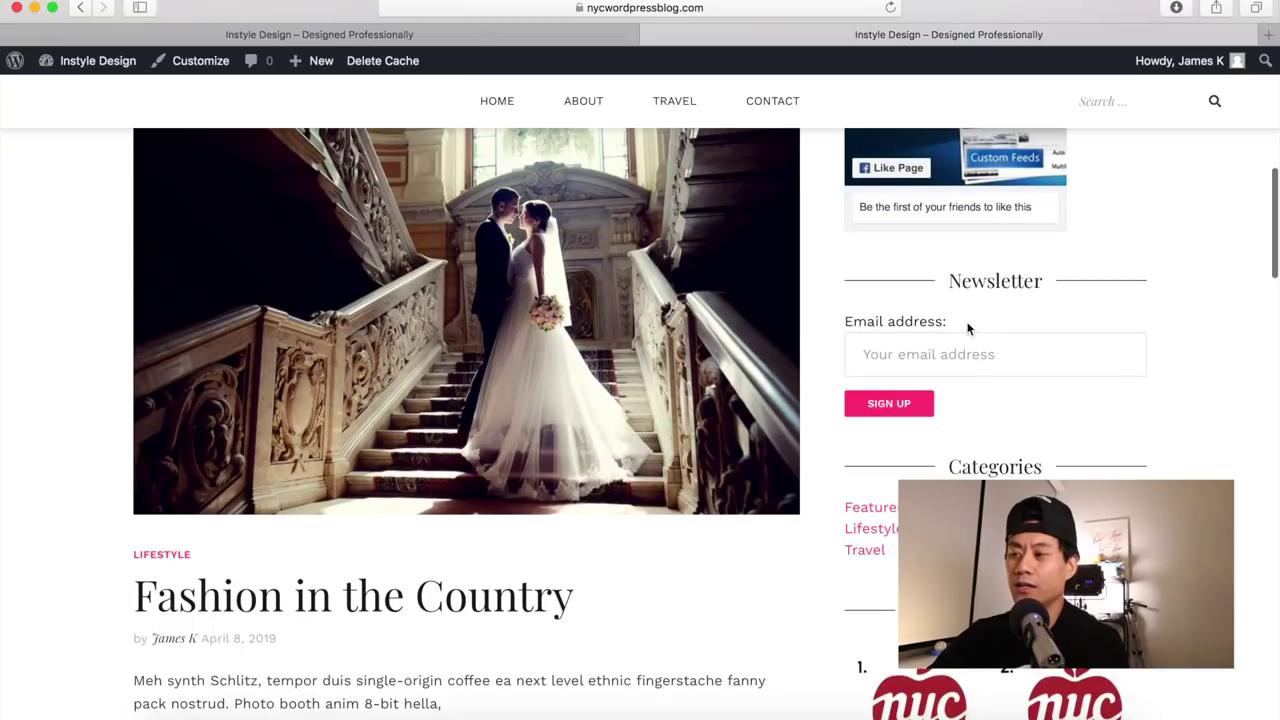
pyautogui.scroll(4, 967, 328)
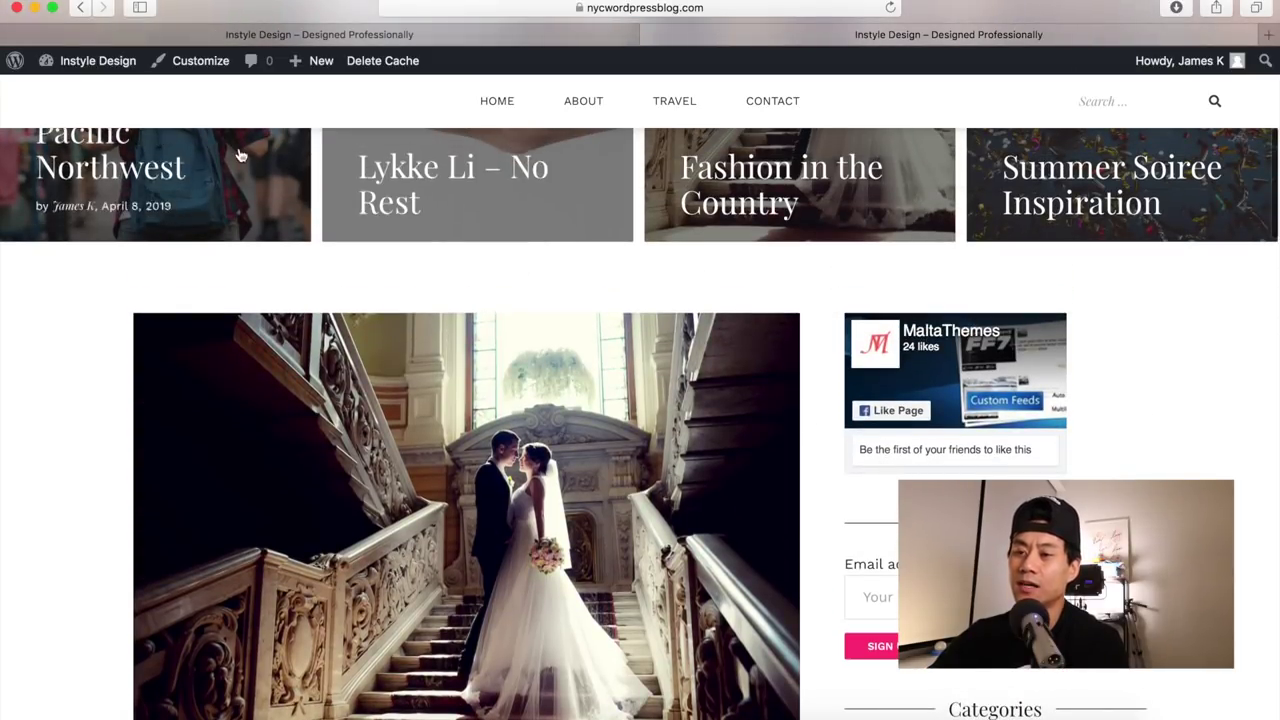
pyautogui.moveTo(95, 74)
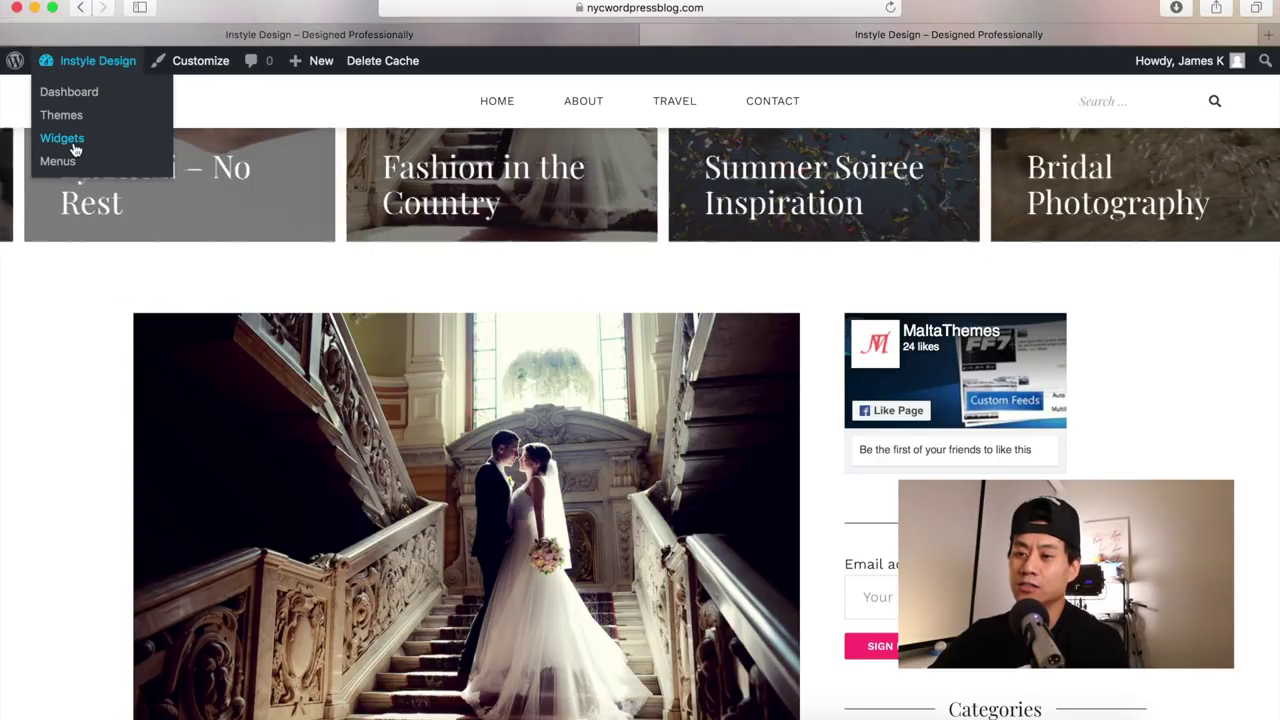
pyautogui.click(74, 143)
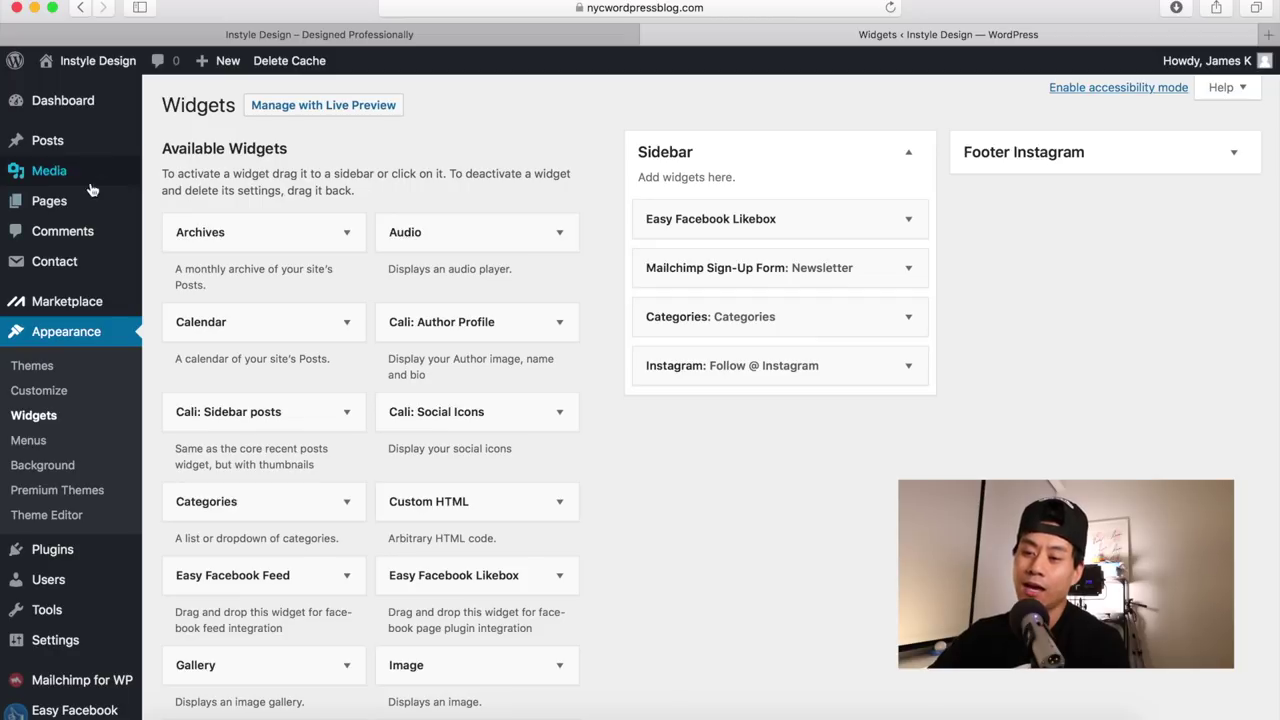
# Step: Open the Media Library and inspect the file upload area for new media, closing it without uploading anything
pyautogui.moveTo(69, 179)
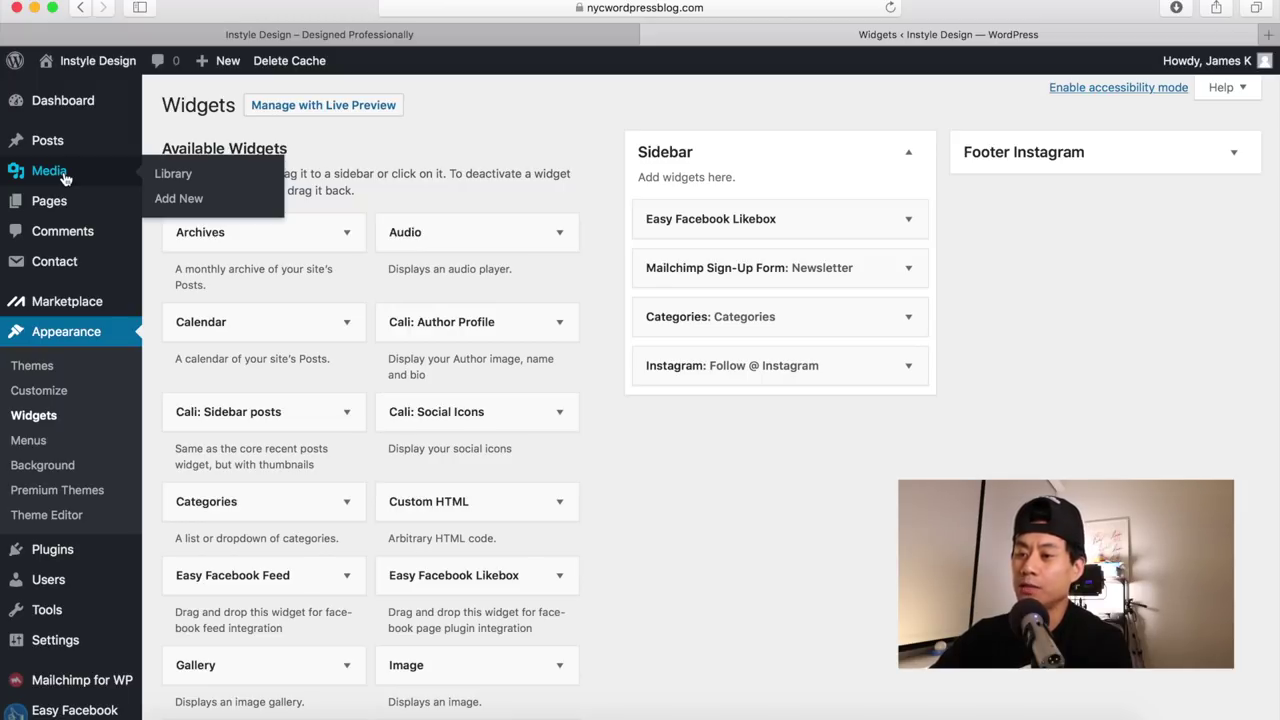
pyautogui.click(173, 175)
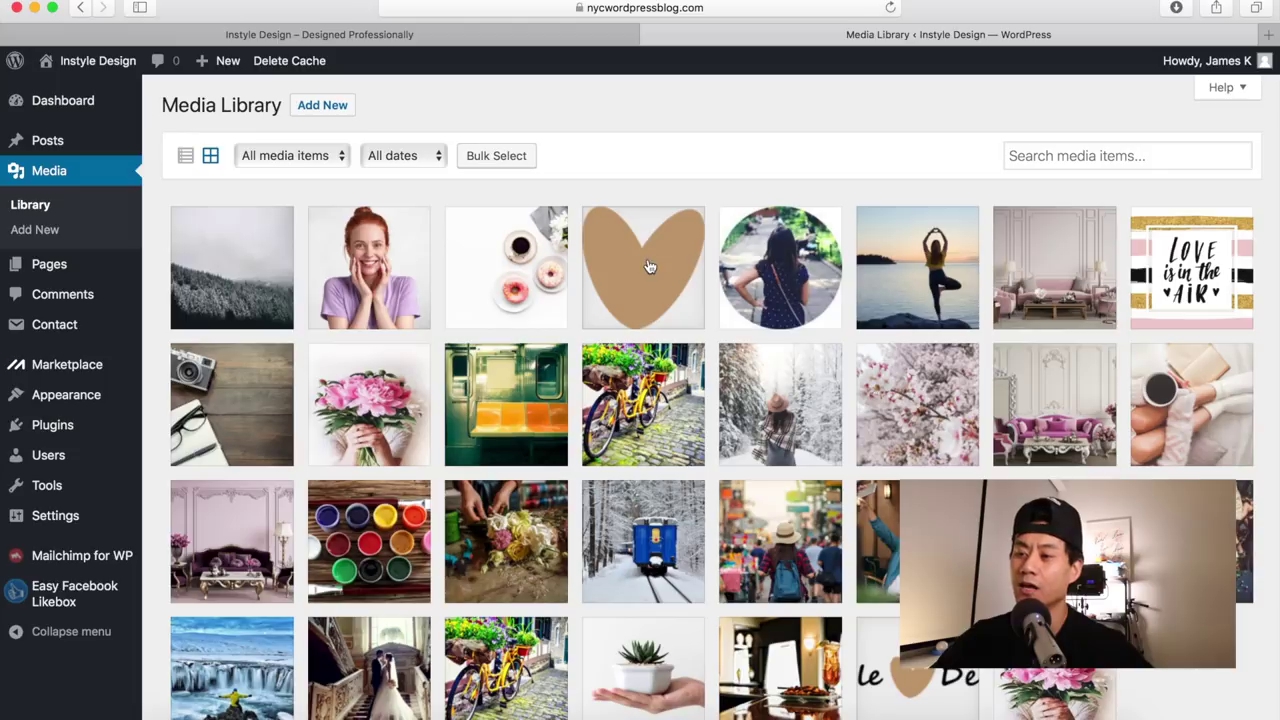
pyautogui.click(312, 110)
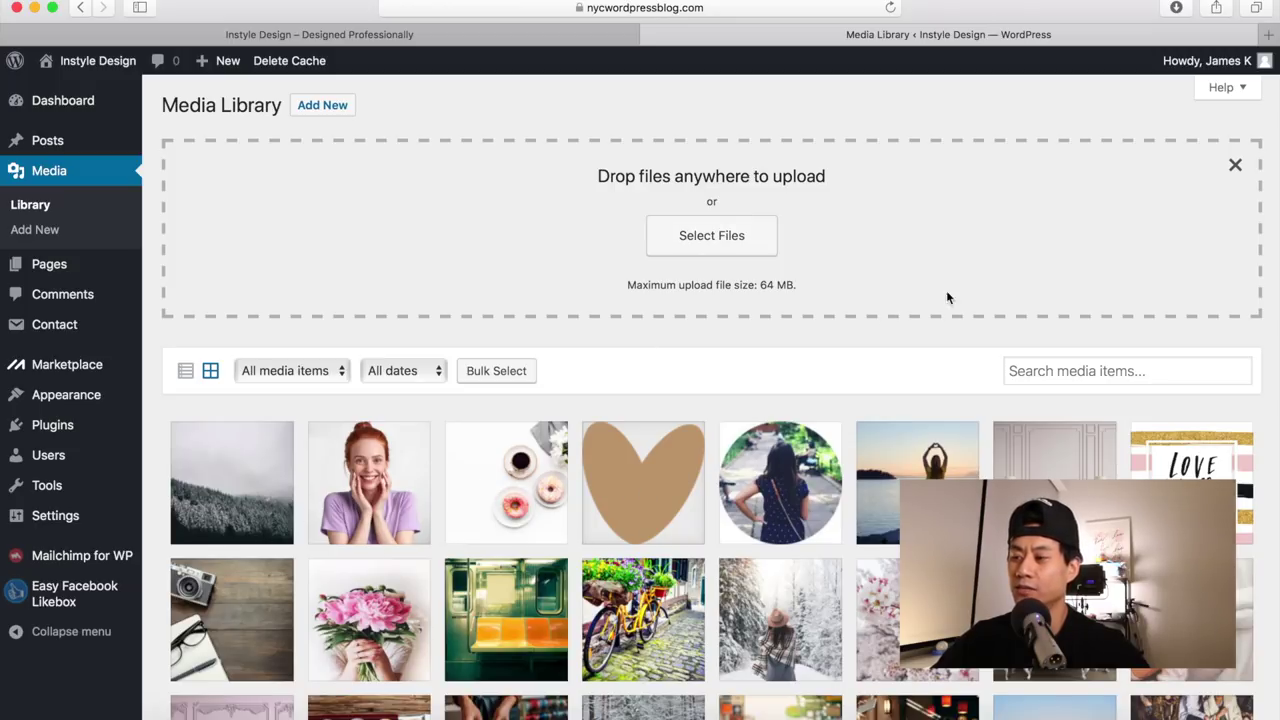
pyautogui.click(1236, 166)
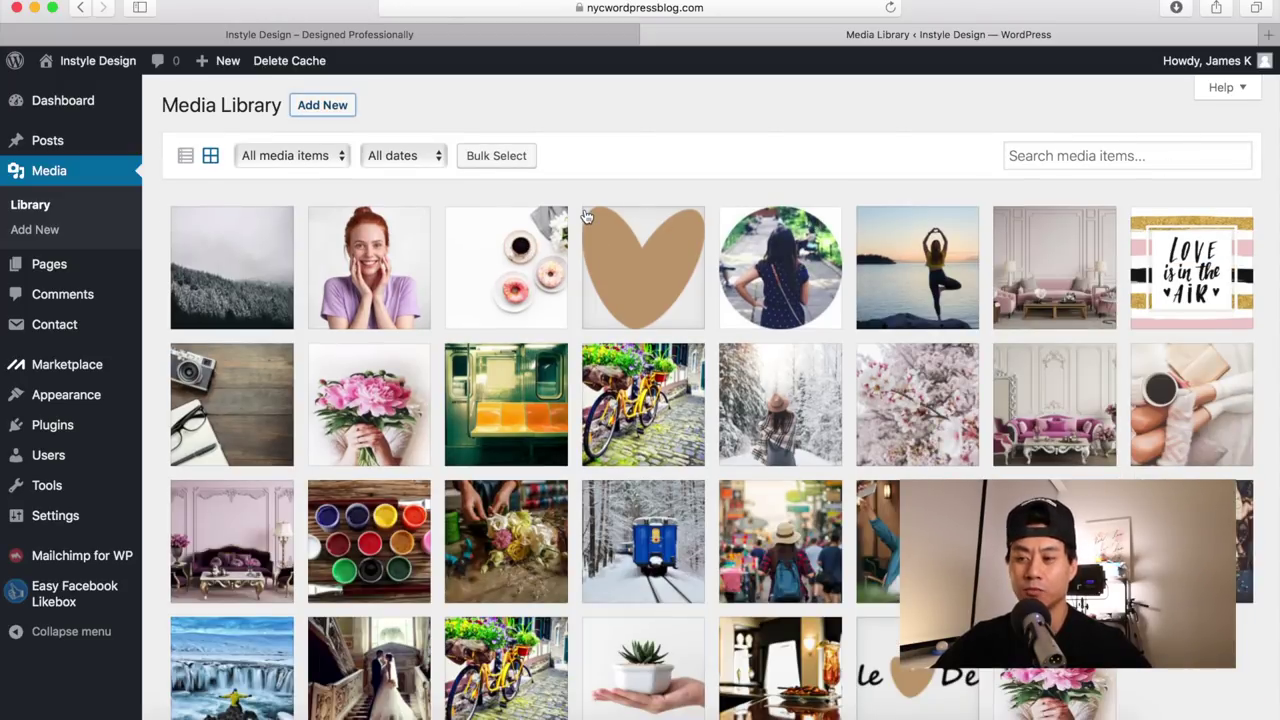
pyautogui.click(335, 104)
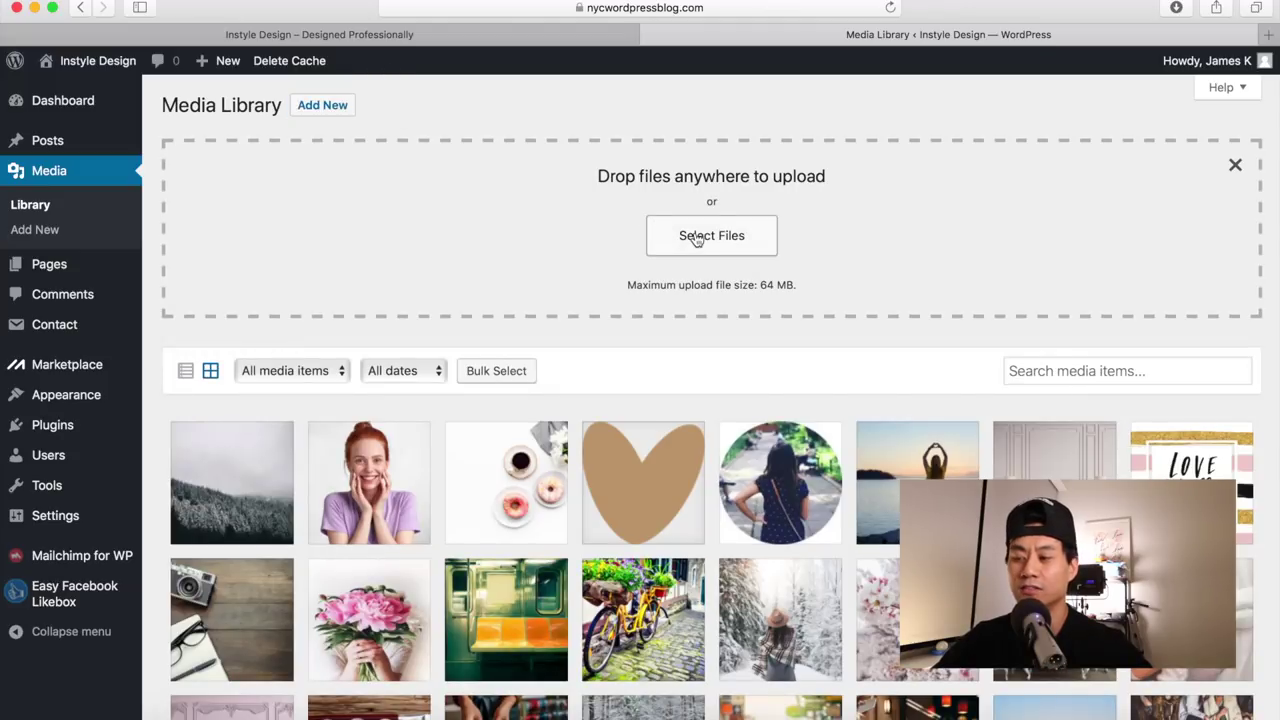
pyautogui.click(1235, 165)
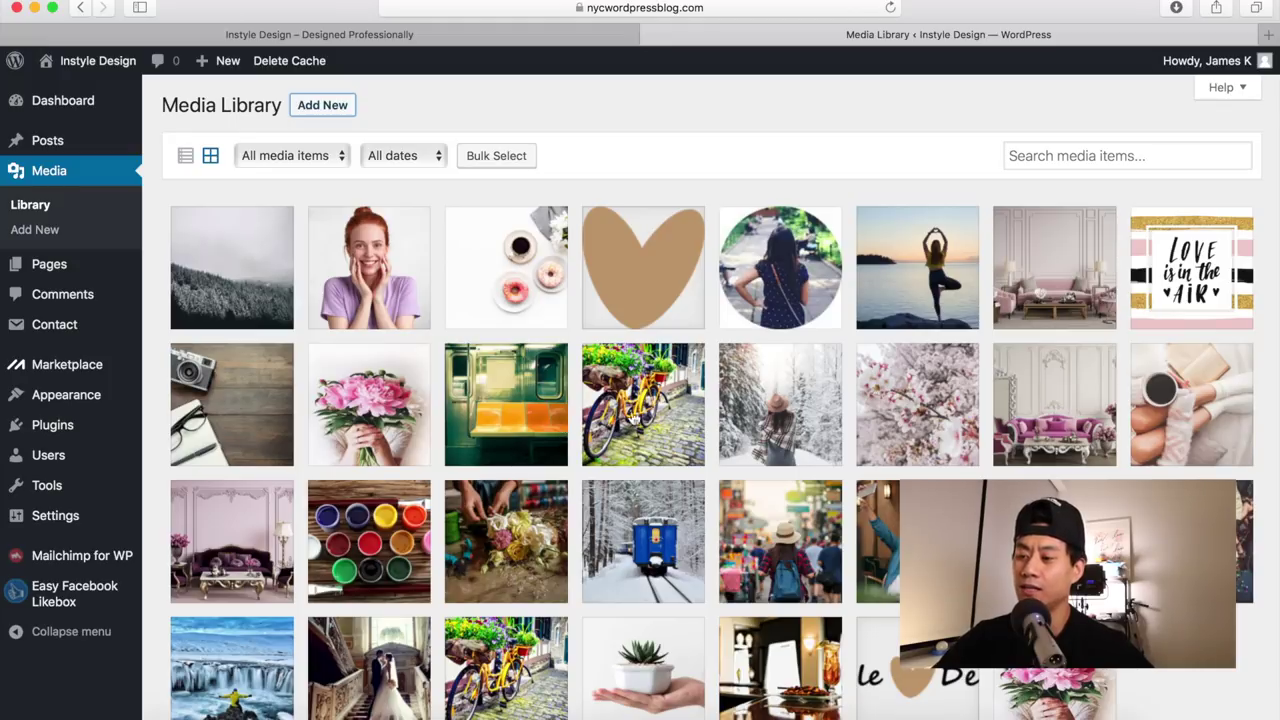
# Step: Open promobox.jpg in the image editor and try cropping it to a 498 × 318 selection and rotating it both ways
pyautogui.click(642, 398)
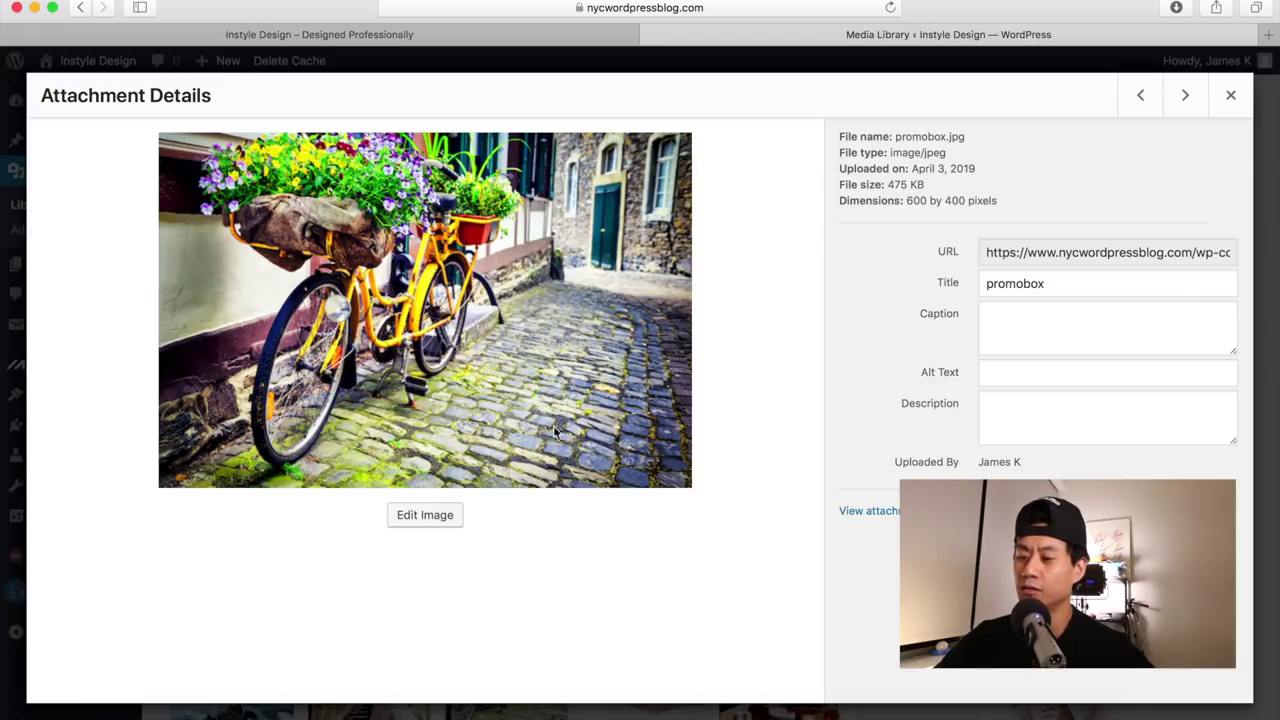
pyautogui.click(412, 518)
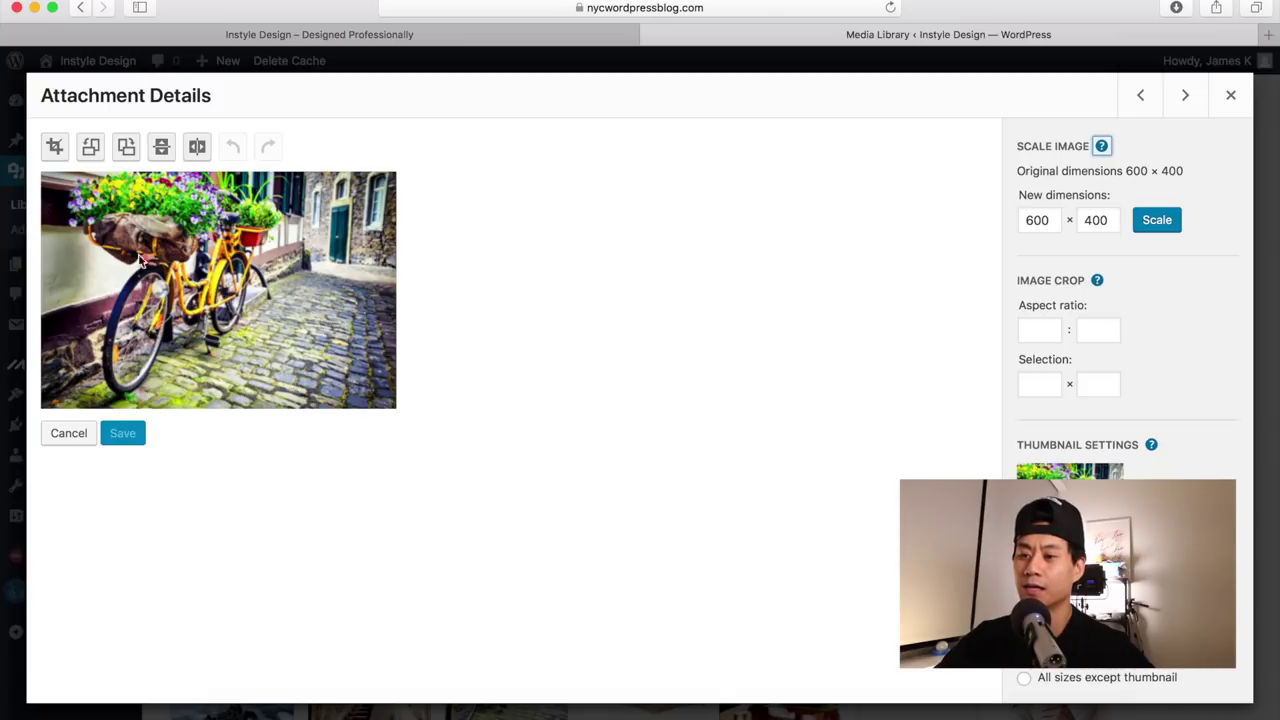
pyautogui.moveTo(72, 190); pyautogui.dragTo(367, 378)
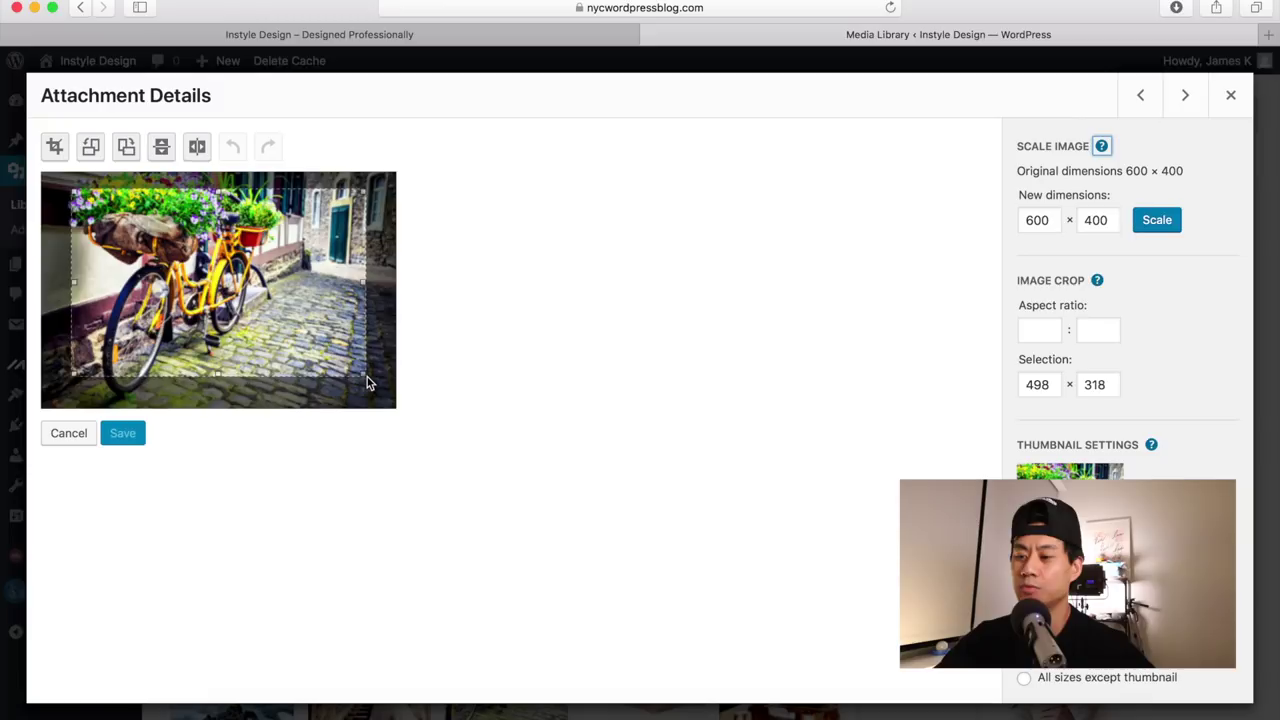
pyautogui.click(55, 148)
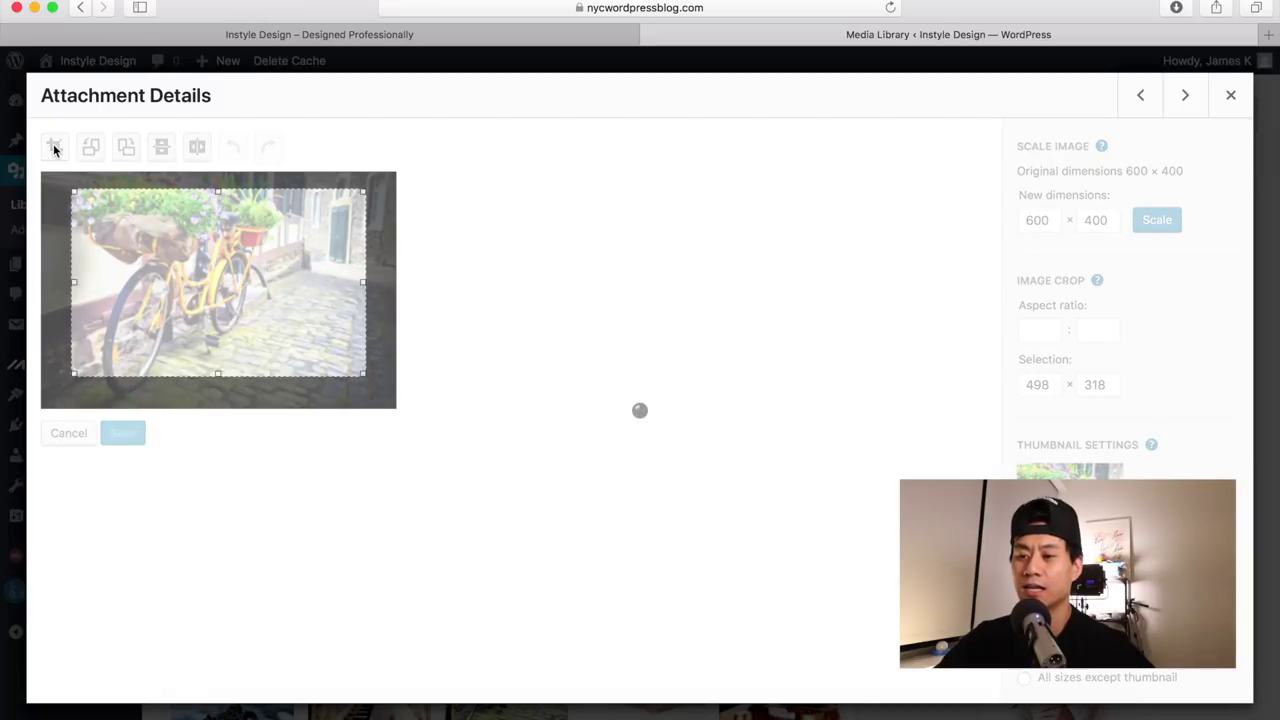
pyautogui.click(91, 149)
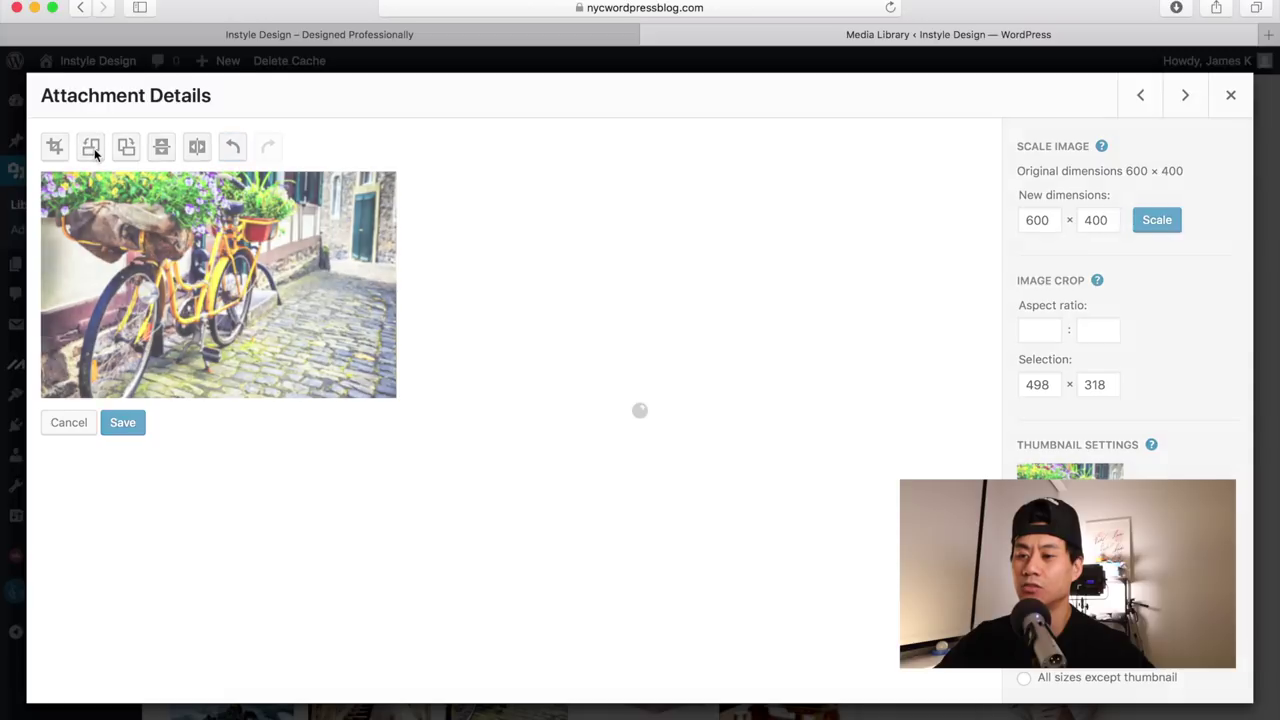
pyautogui.click(126, 148)
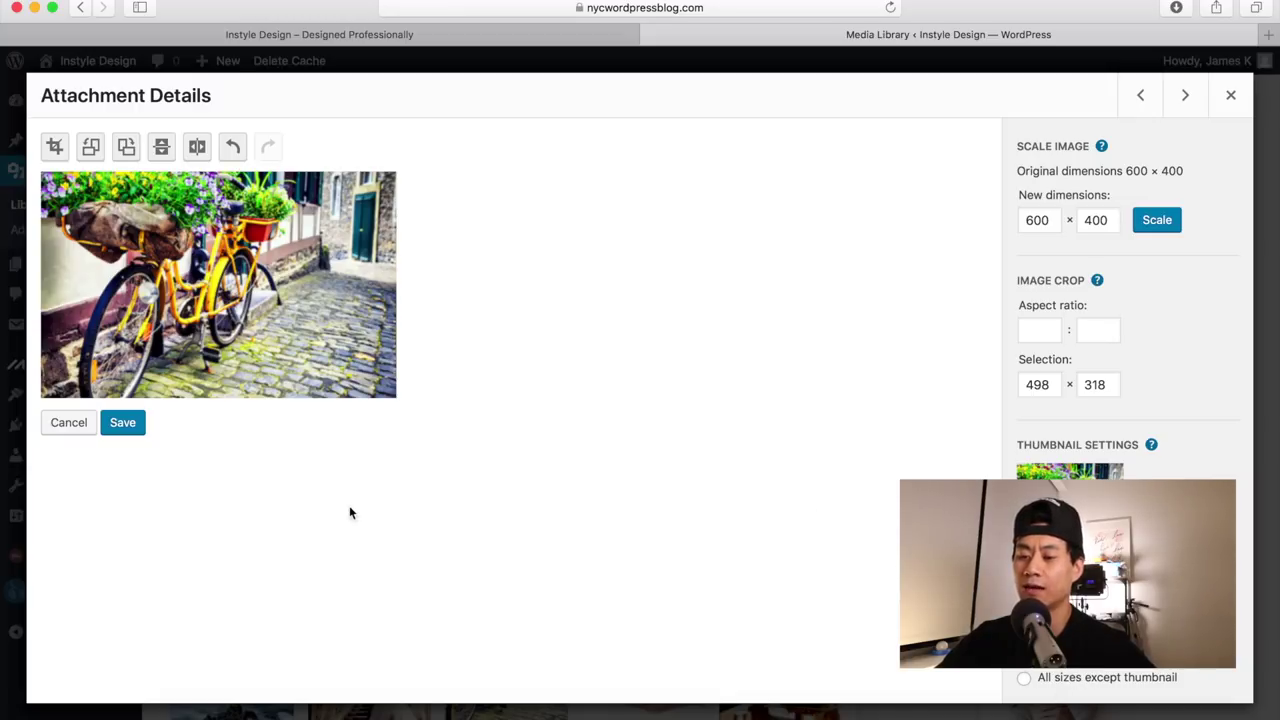
# Step: Discard the unsaved edits to promobox.jpg, close its details, and briefly open and close the foggy forest image's details
pyautogui.click(69, 423)
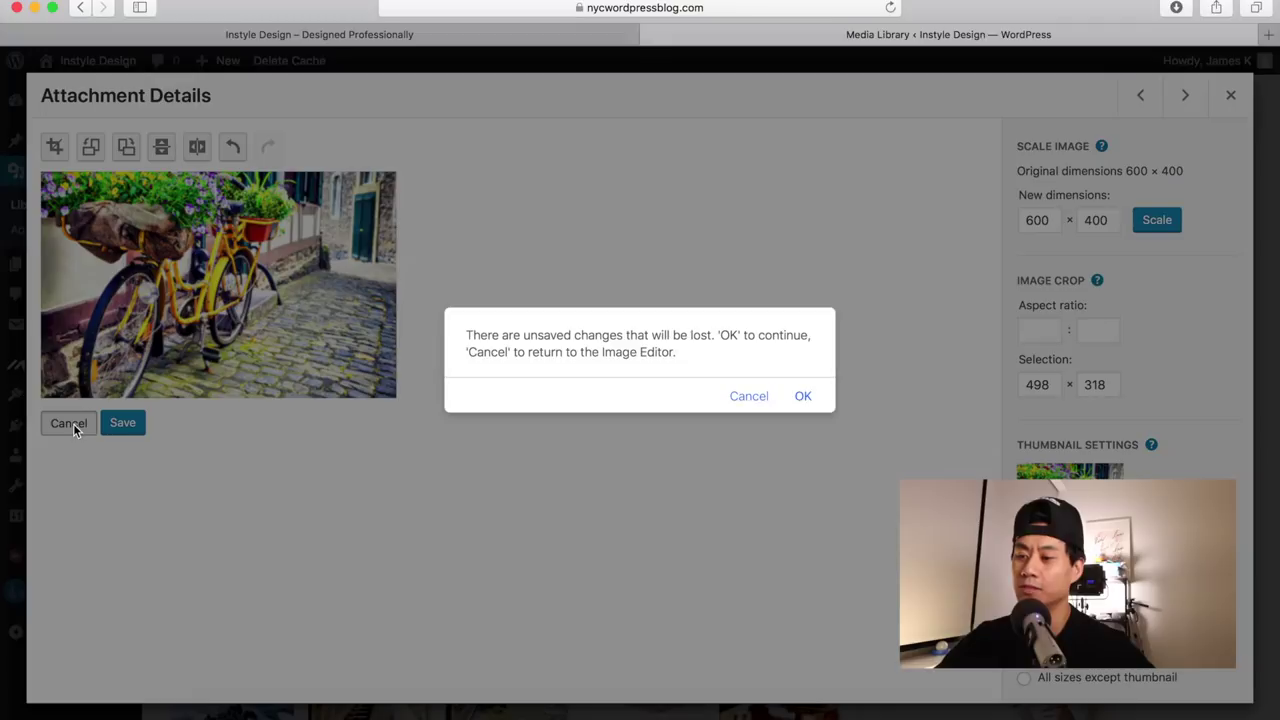
pyautogui.click(797, 402)
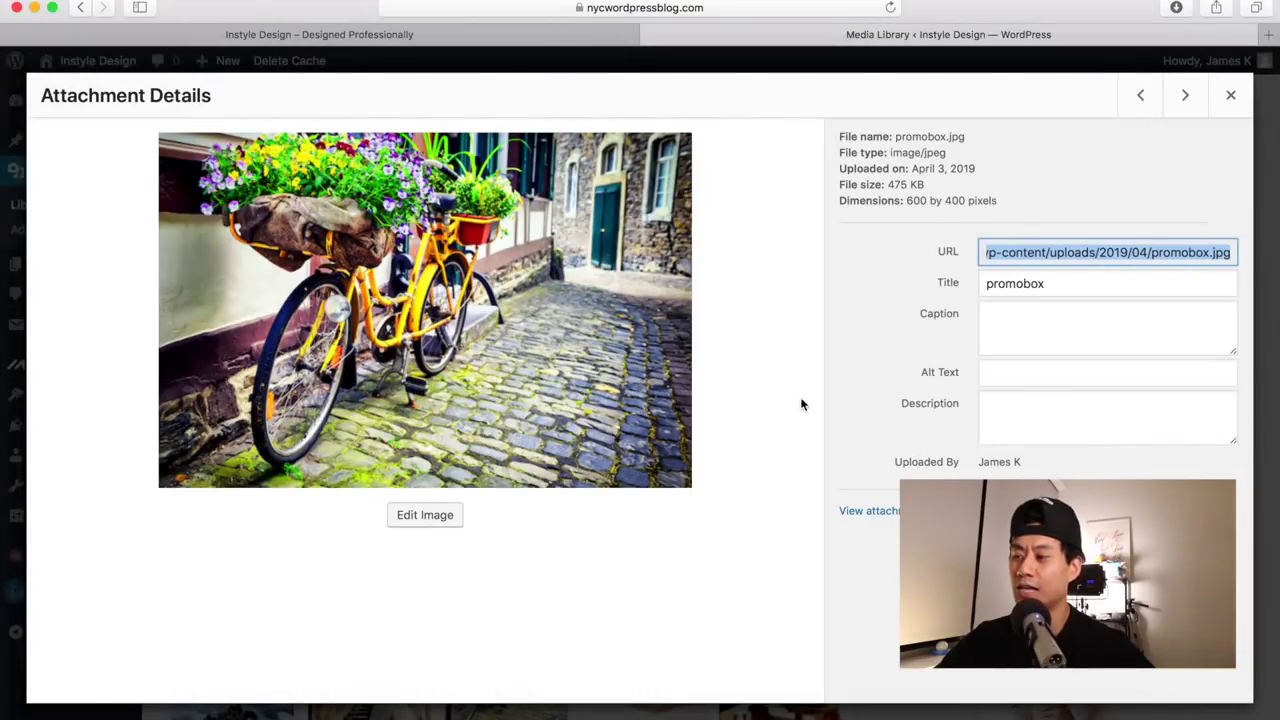
pyautogui.click(1232, 96)
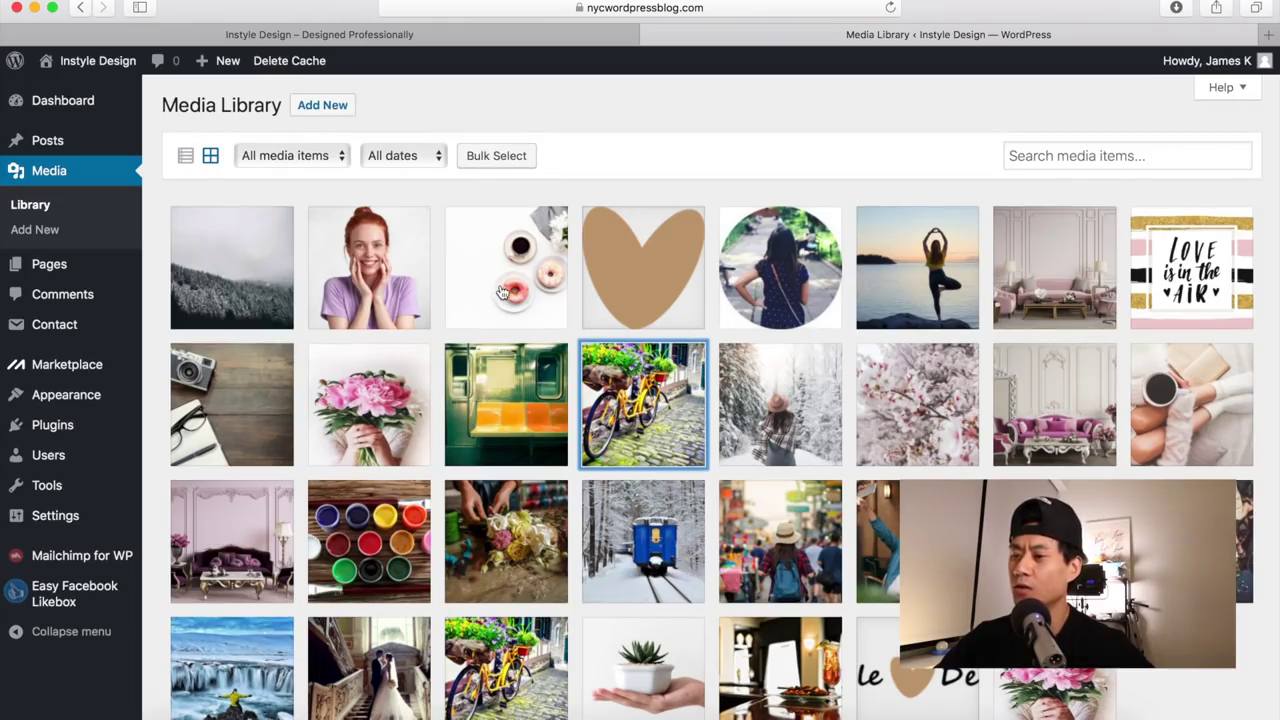
pyautogui.click(240, 270)
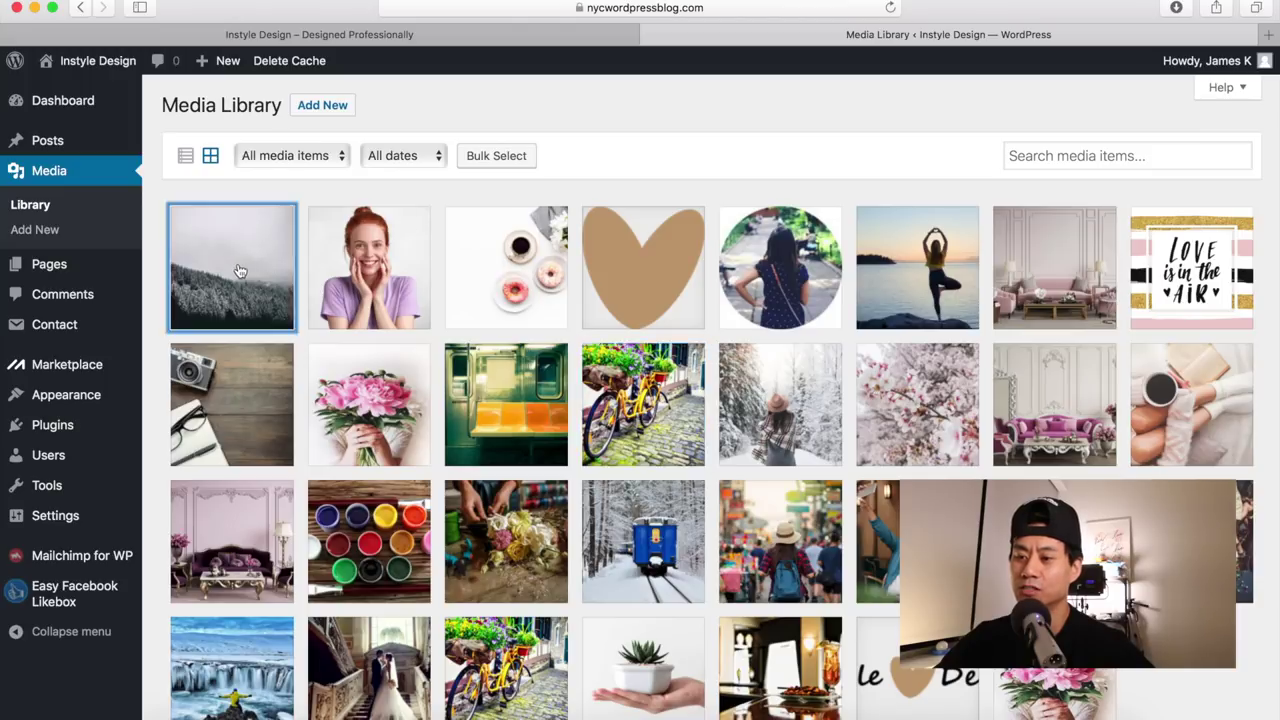
pyautogui.click(1230, 95)
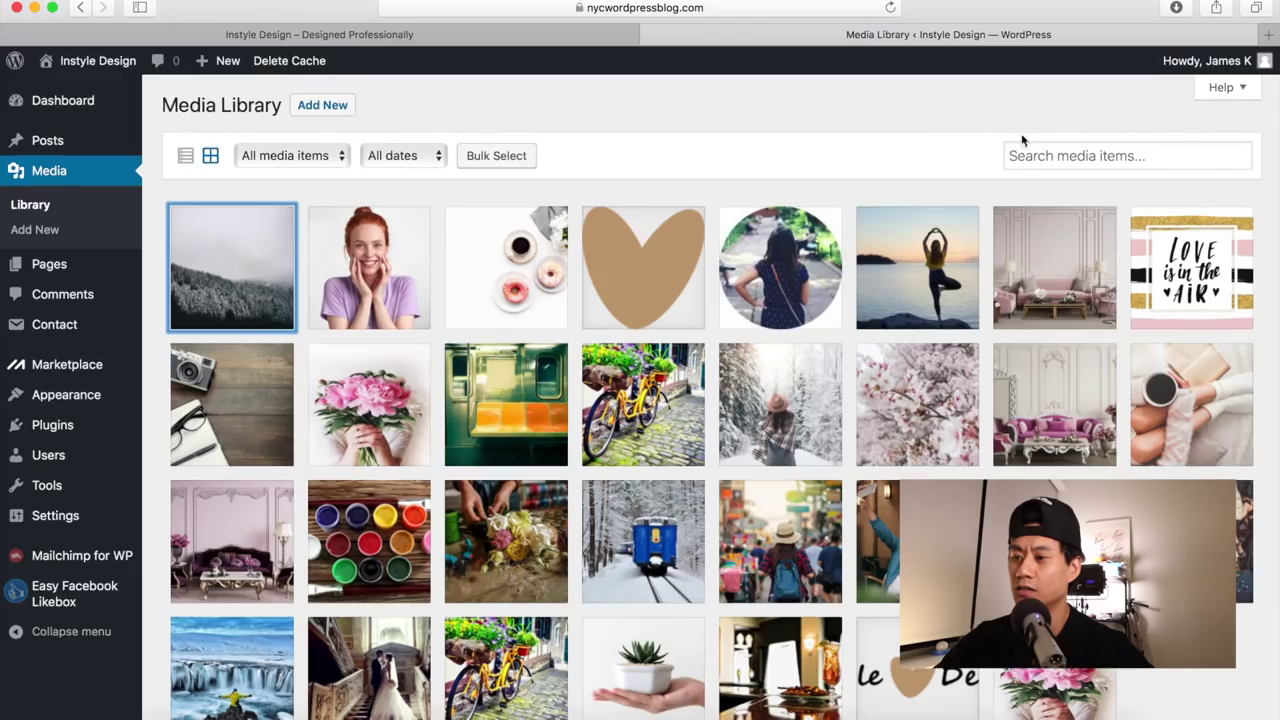
# Step: Try bulk selection on the forest, smiling woman, coffee and donuts, and heart images, and cancel the selection
pyautogui.click(510, 156)
pyautogui.click(236, 276)
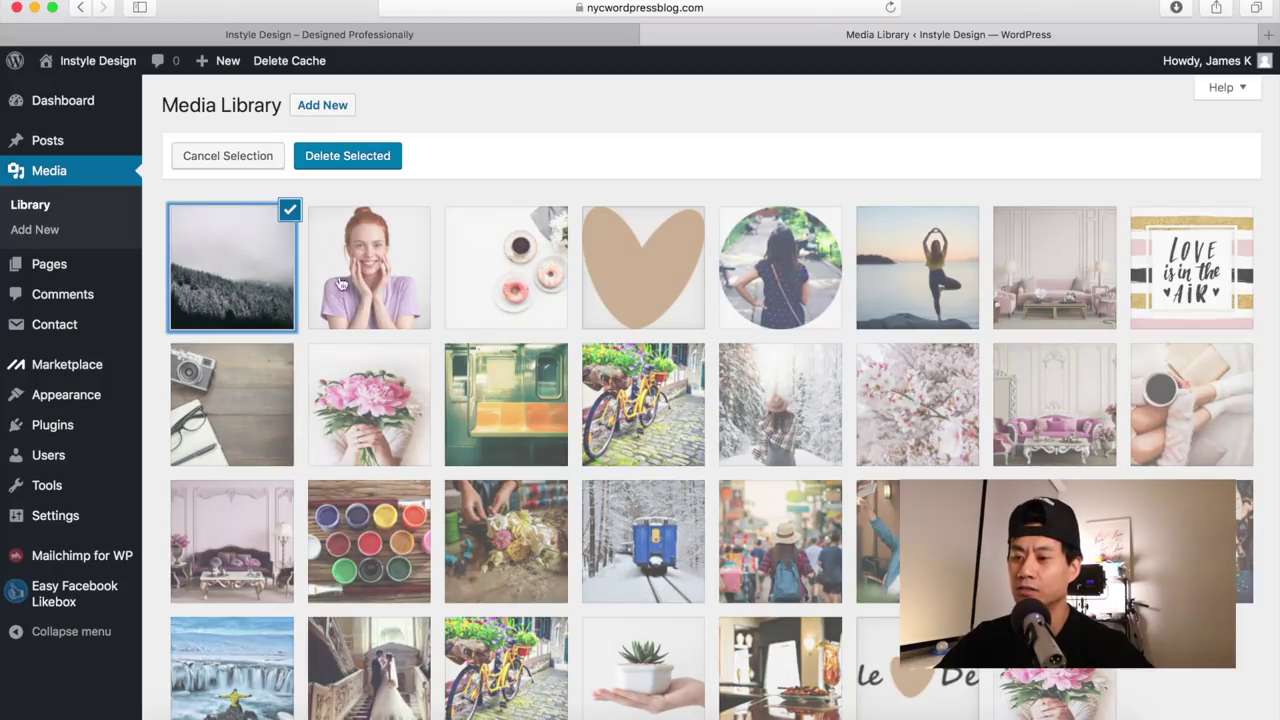
pyautogui.click(342, 284)
pyautogui.click(487, 283)
pyautogui.click(609, 273)
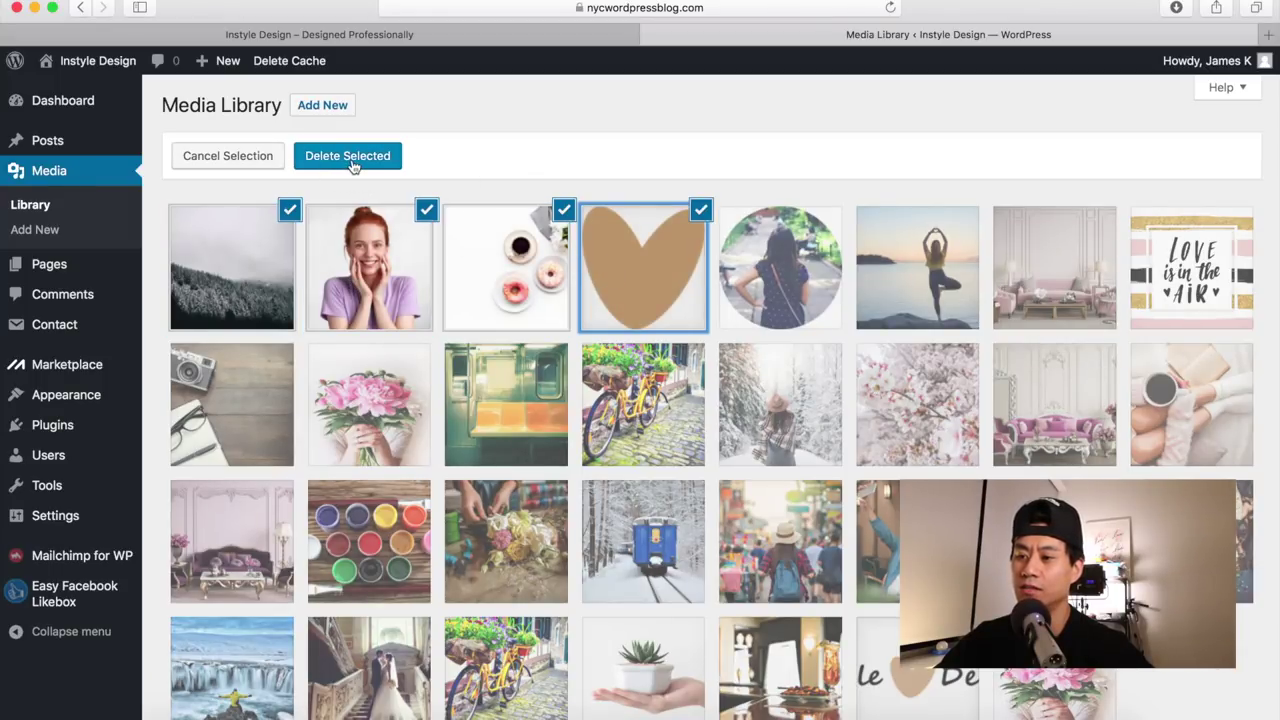
pyautogui.click(228, 156)
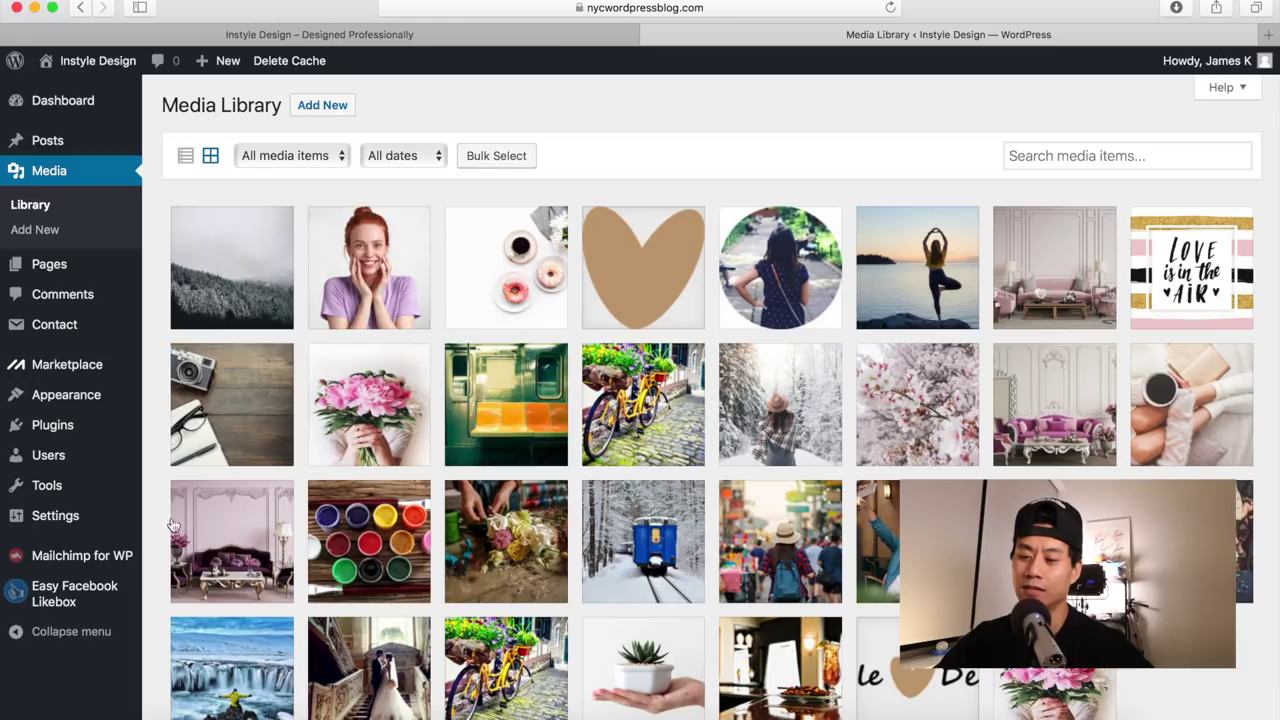
# Step: Open the General Settings and inspect the Site Title and Tagline values without changing them
pyautogui.moveTo(76, 525)
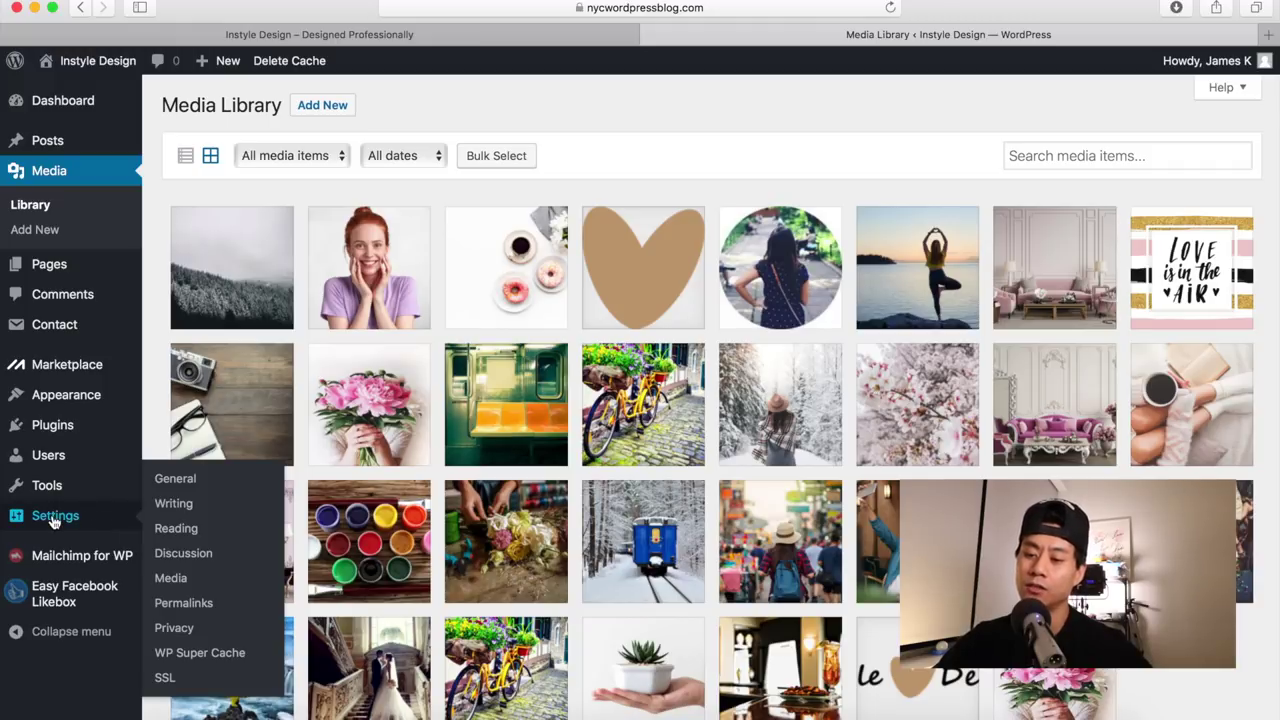
pyautogui.click(176, 480)
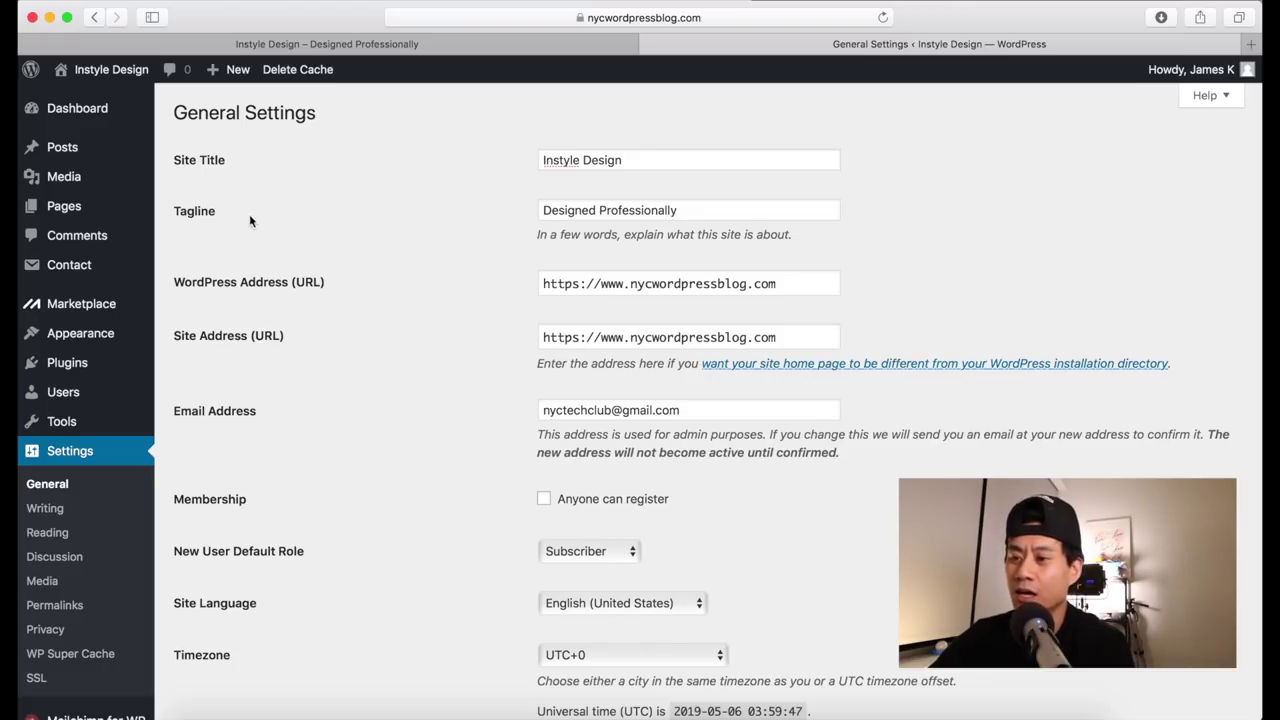
pyautogui.moveTo(638, 152); pyautogui.dragTo(531, 137)
pyautogui.moveTo(700, 208); pyautogui.dragTo(509, 198)
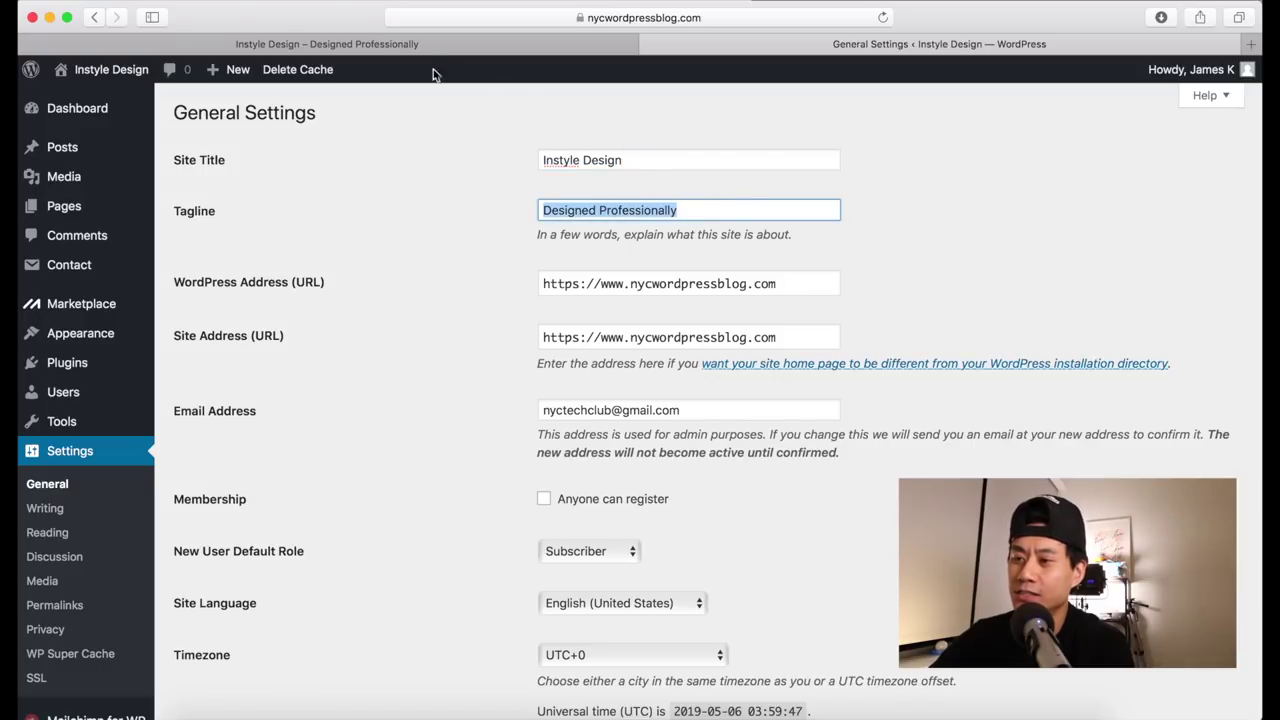
pyautogui.click(444, 199)
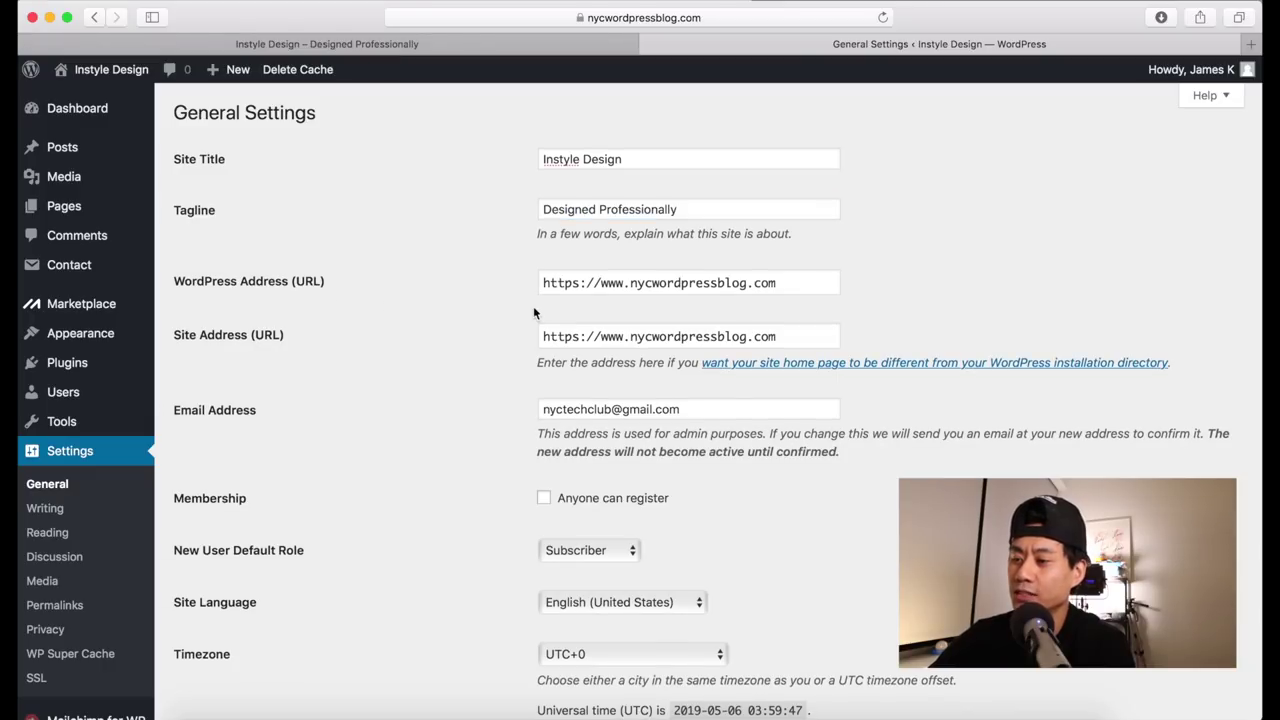
# Step: Inspect the www prefix and https in the WordPress Address and Site Address, and check the admin Email Address
pyautogui.moveTo(631, 284); pyautogui.dragTo(605, 283)
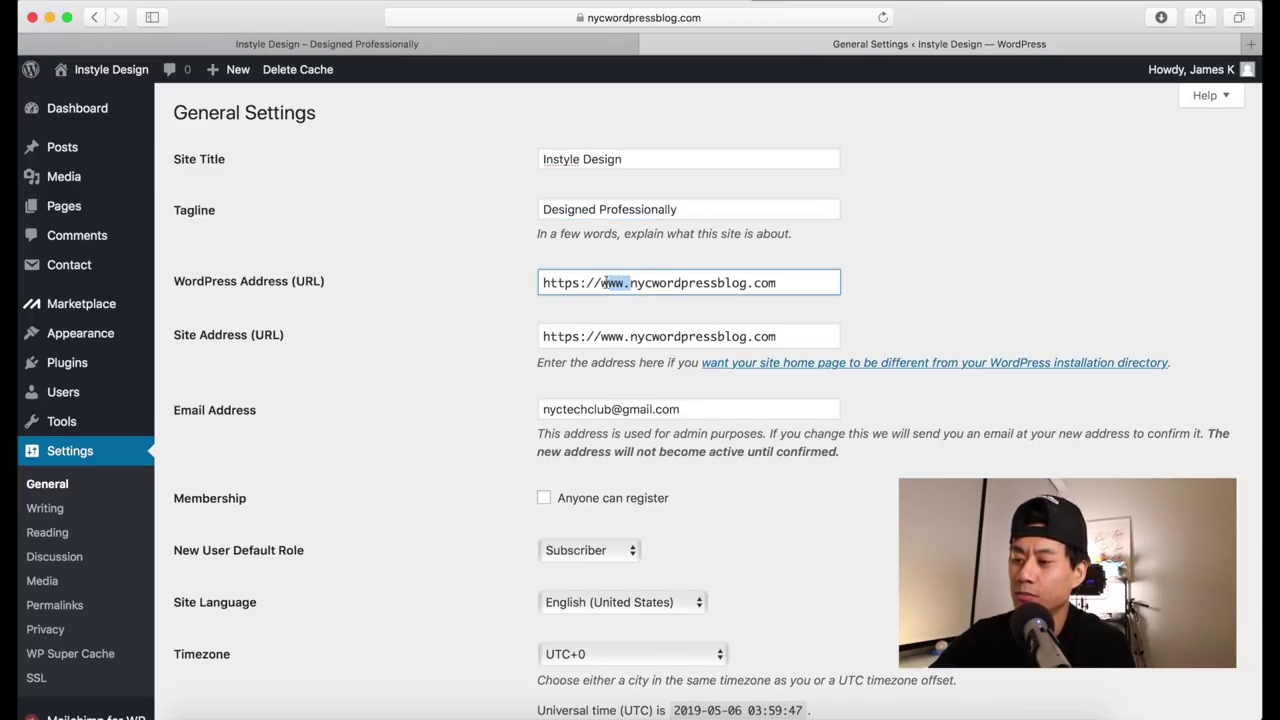
pyautogui.moveTo(630, 336); pyautogui.dragTo(604, 336)
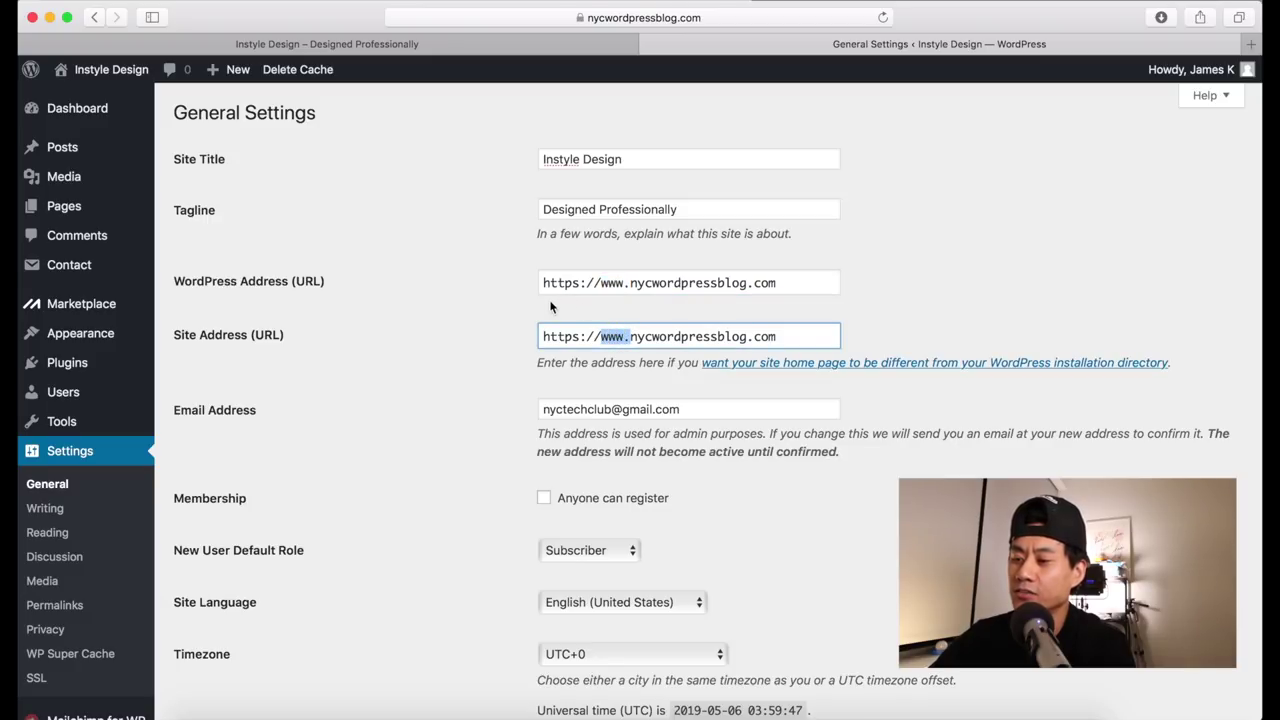
pyautogui.click(580, 283)
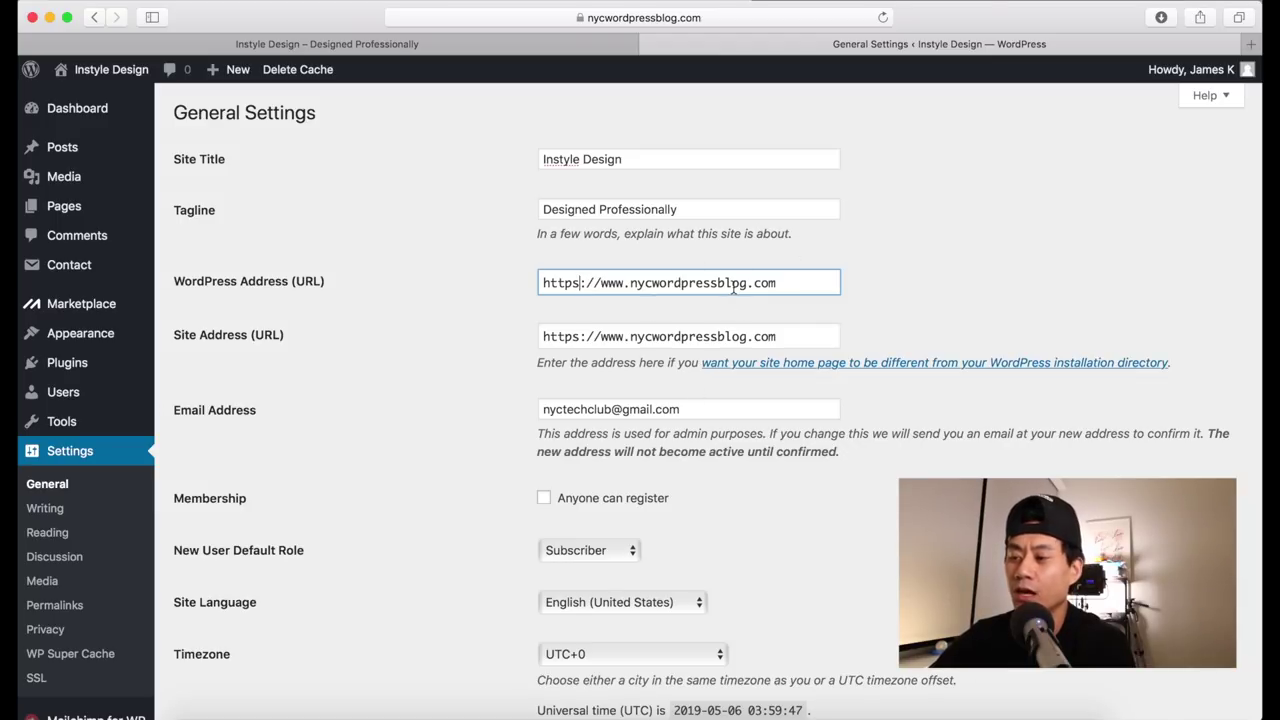
pyautogui.click(799, 335)
pyautogui.click(487, 289)
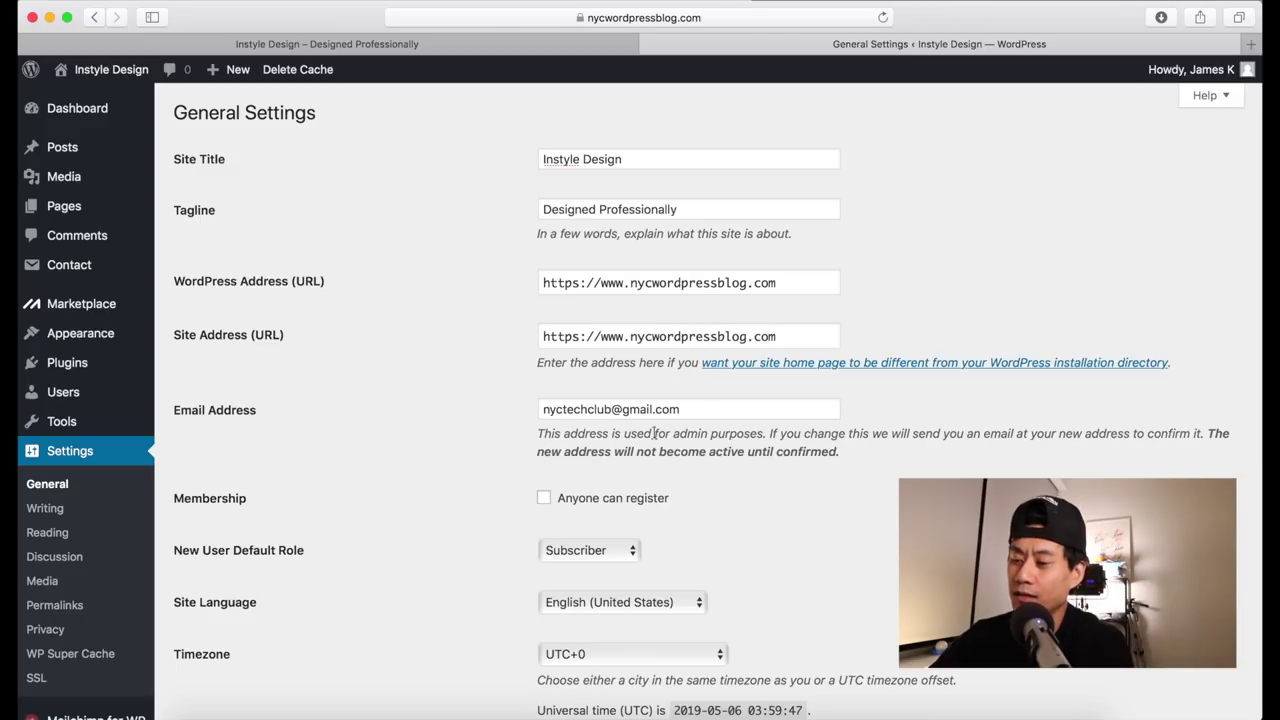
pyautogui.moveTo(704, 418); pyautogui.dragTo(529, 399)
pyautogui.click(509, 404)
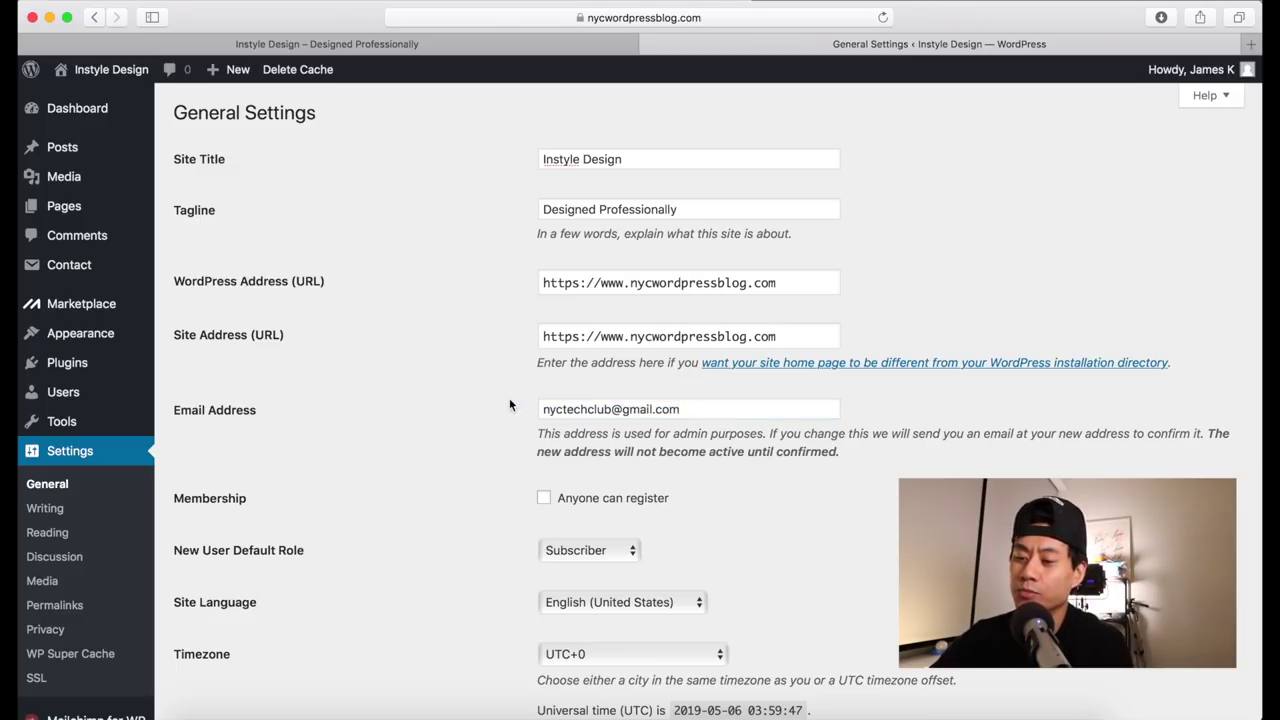
# Step: Review the remaining General Settings, from membership and date formats down to automatic updates and the Coming Soon page option
pyautogui.scroll(-5, 509, 404)
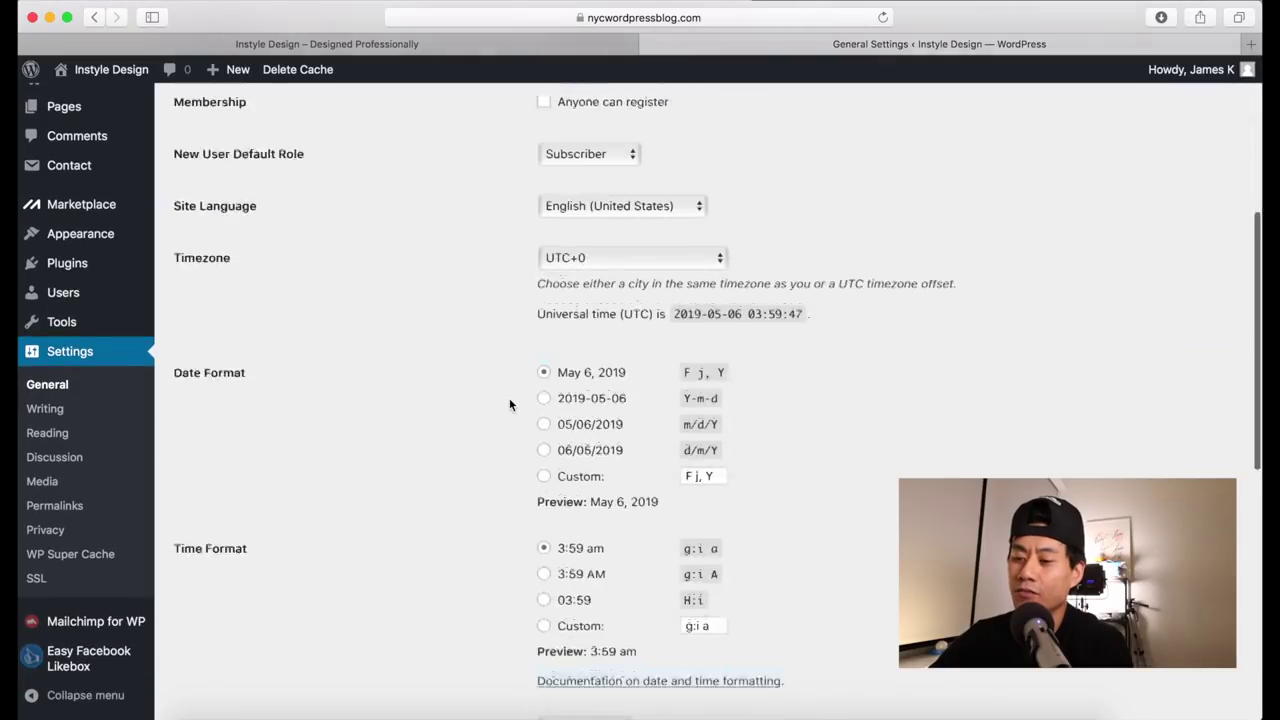
pyautogui.scroll(-7, 492, 262)
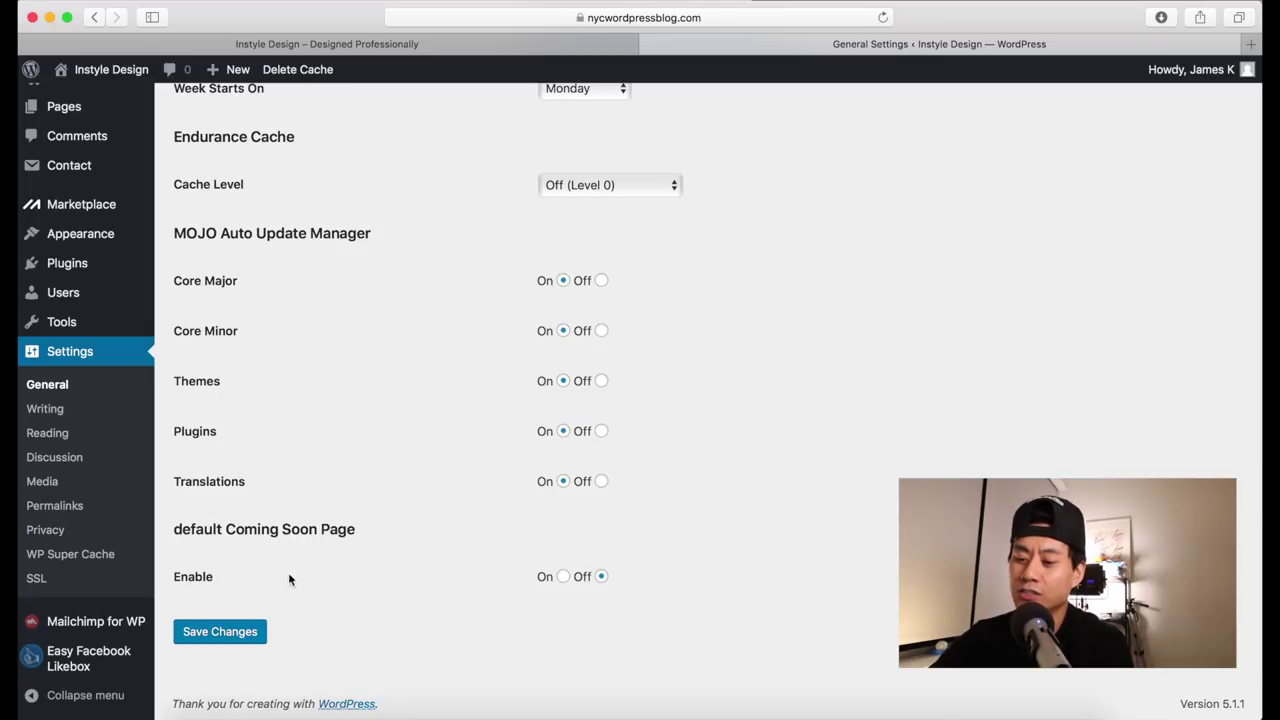
pyautogui.click(224, 633)
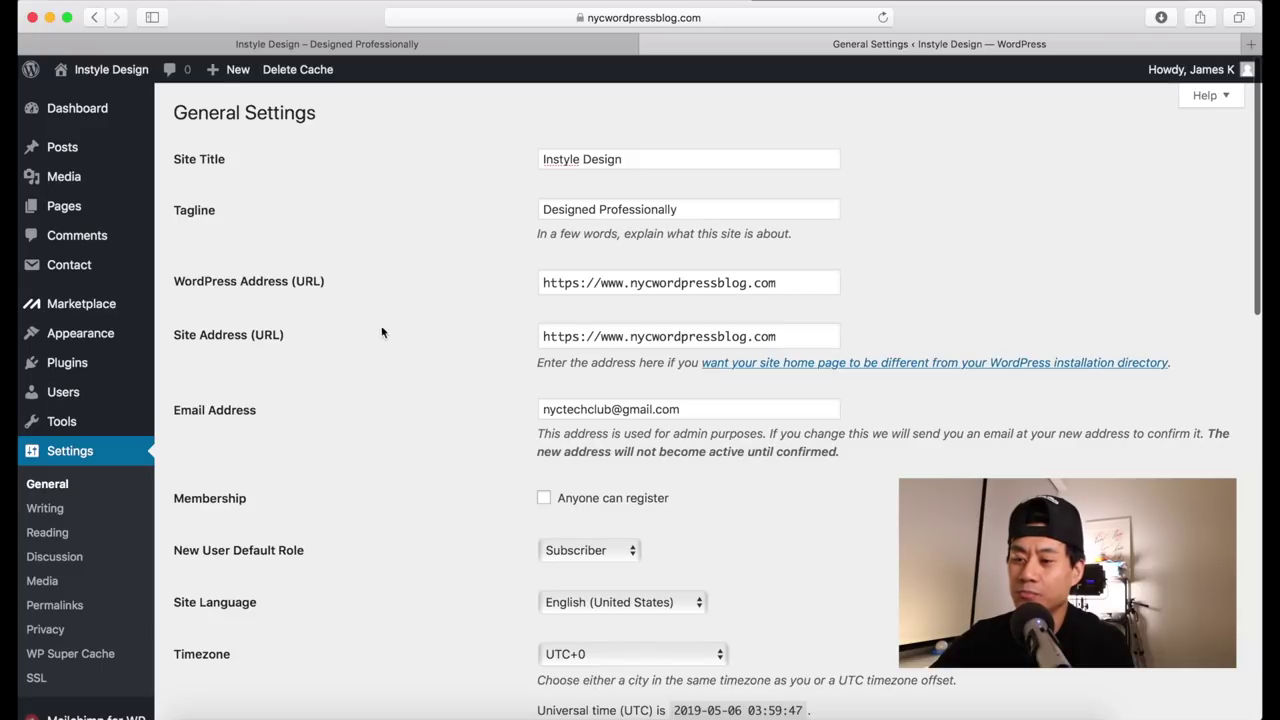
pyautogui.scroll(-8, 380, 334)
pyautogui.scroll(-5, 348, 383)
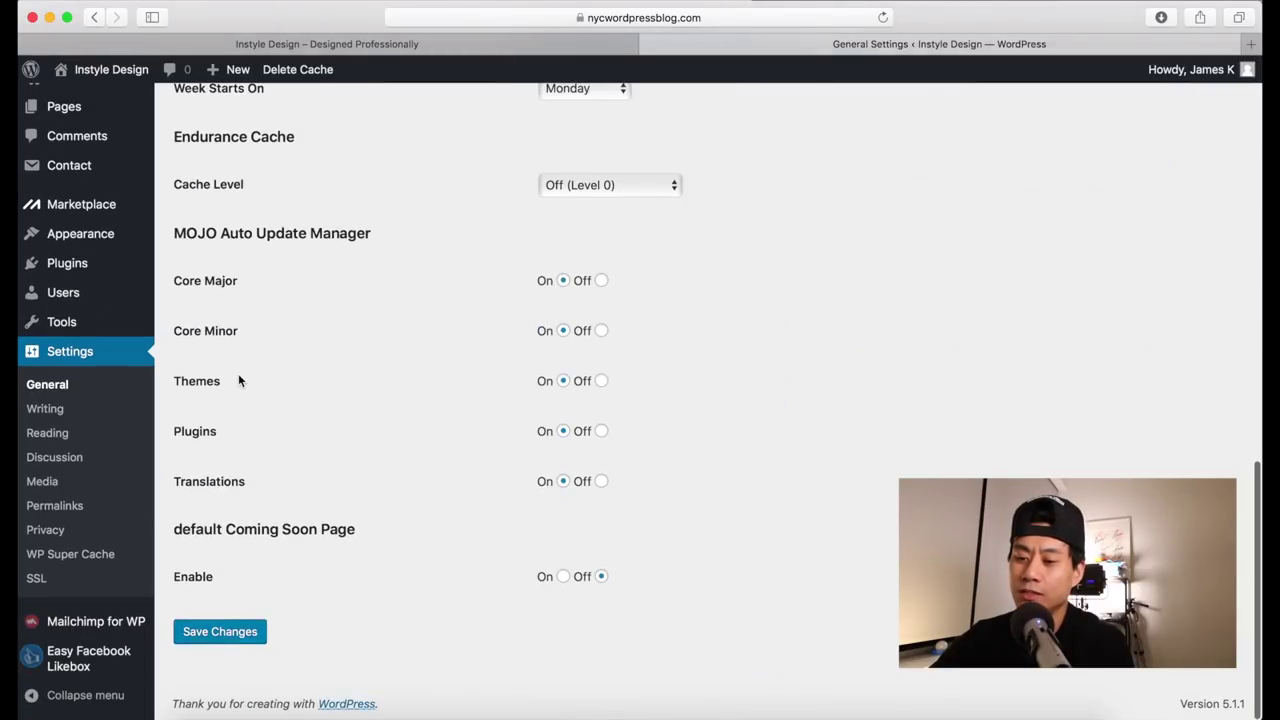
# Step: Open the Writing Settings and inspect the Default Post Category and Default Post Format choices, leaving both unchanged
pyautogui.click(47, 410)
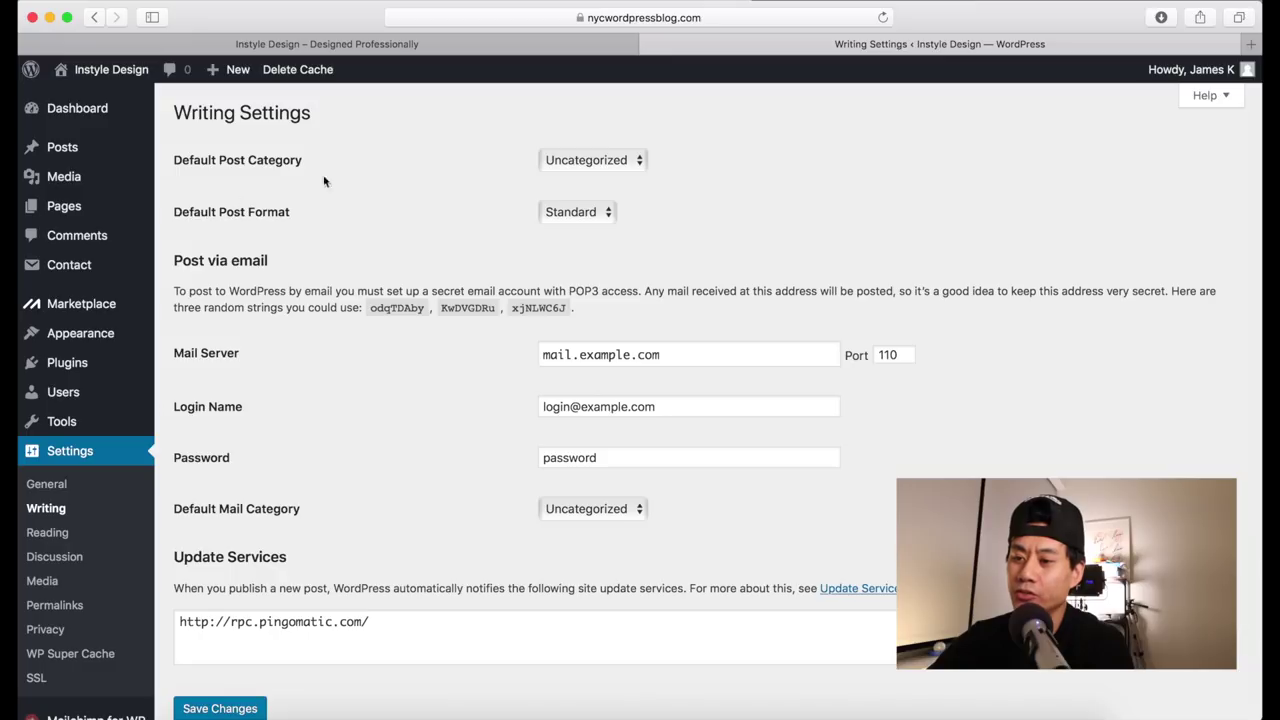
pyautogui.click(572, 162)
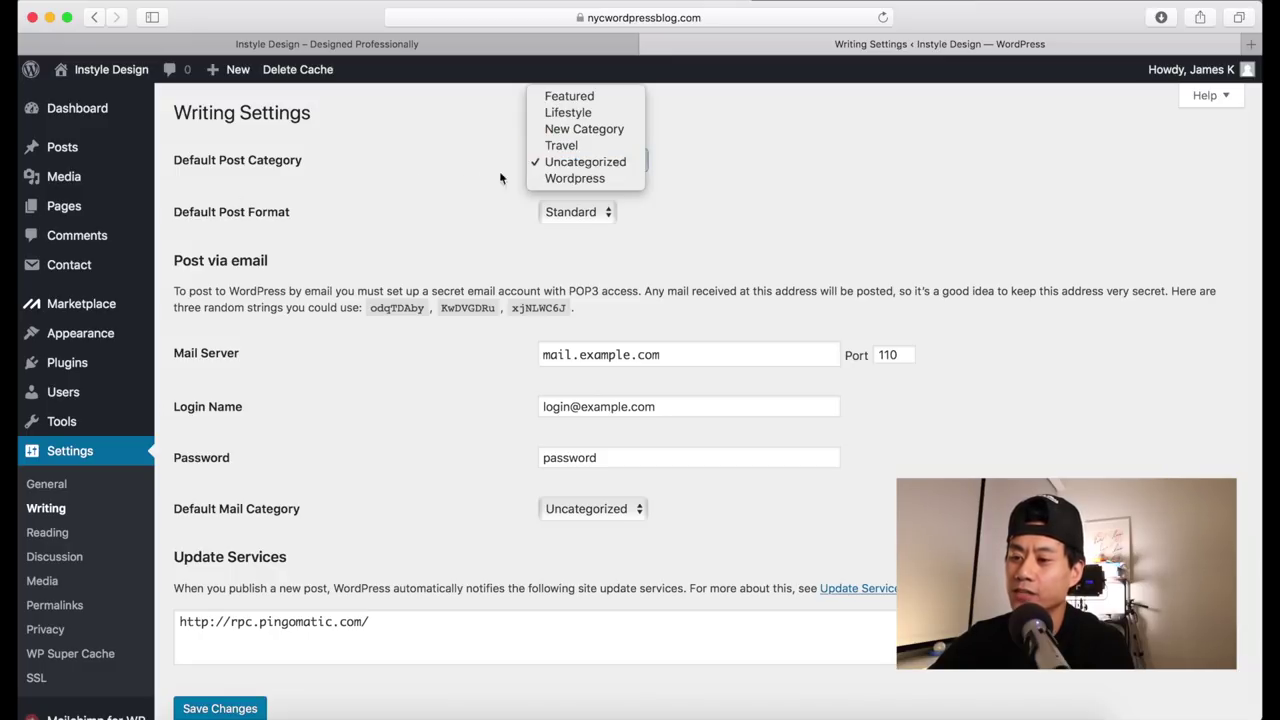
pyautogui.moveTo(504, 179); pyautogui.dragTo(466, 186)
pyautogui.click(293, 233)
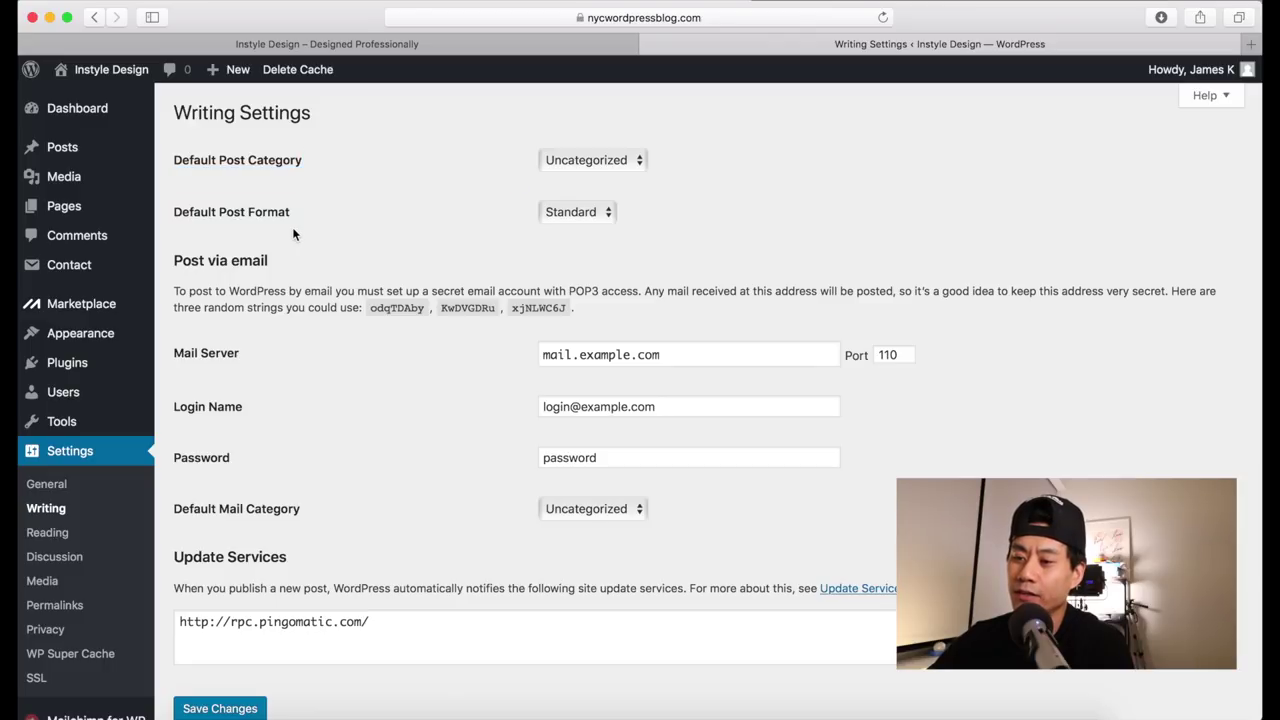
pyautogui.click(560, 213)
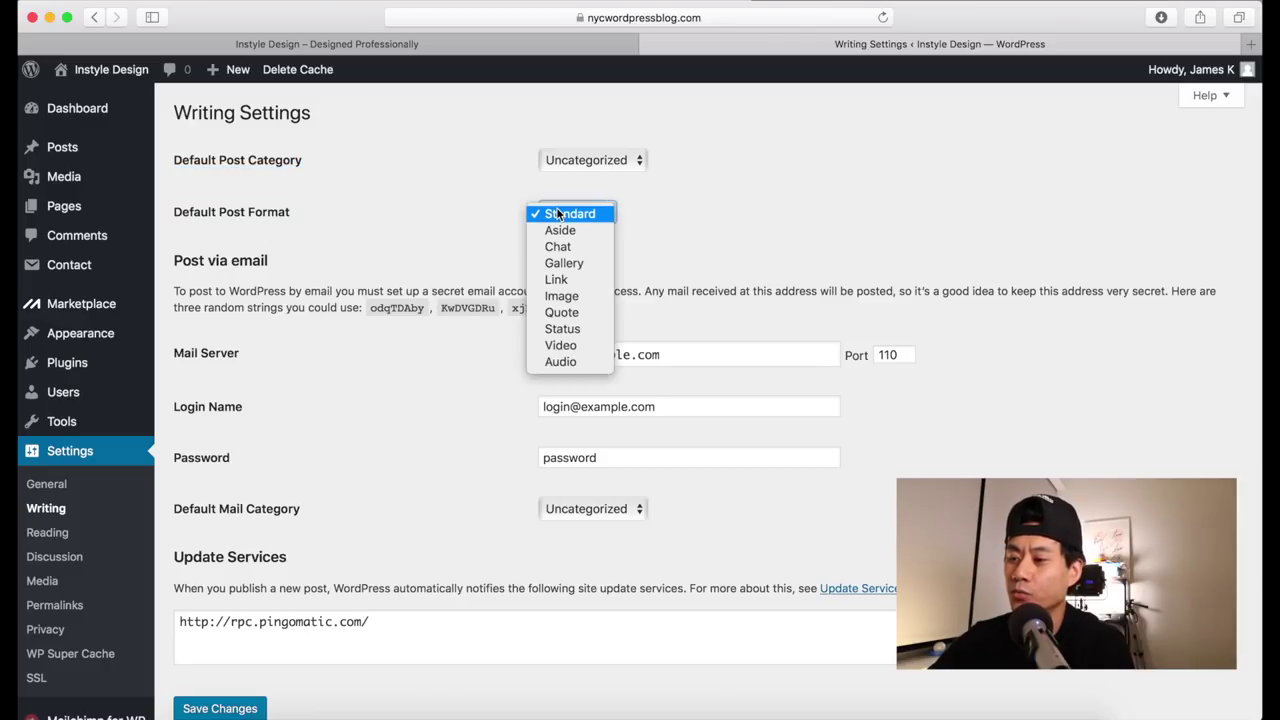
pyautogui.click(481, 222)
pyautogui.scroll(-2, 768, 235)
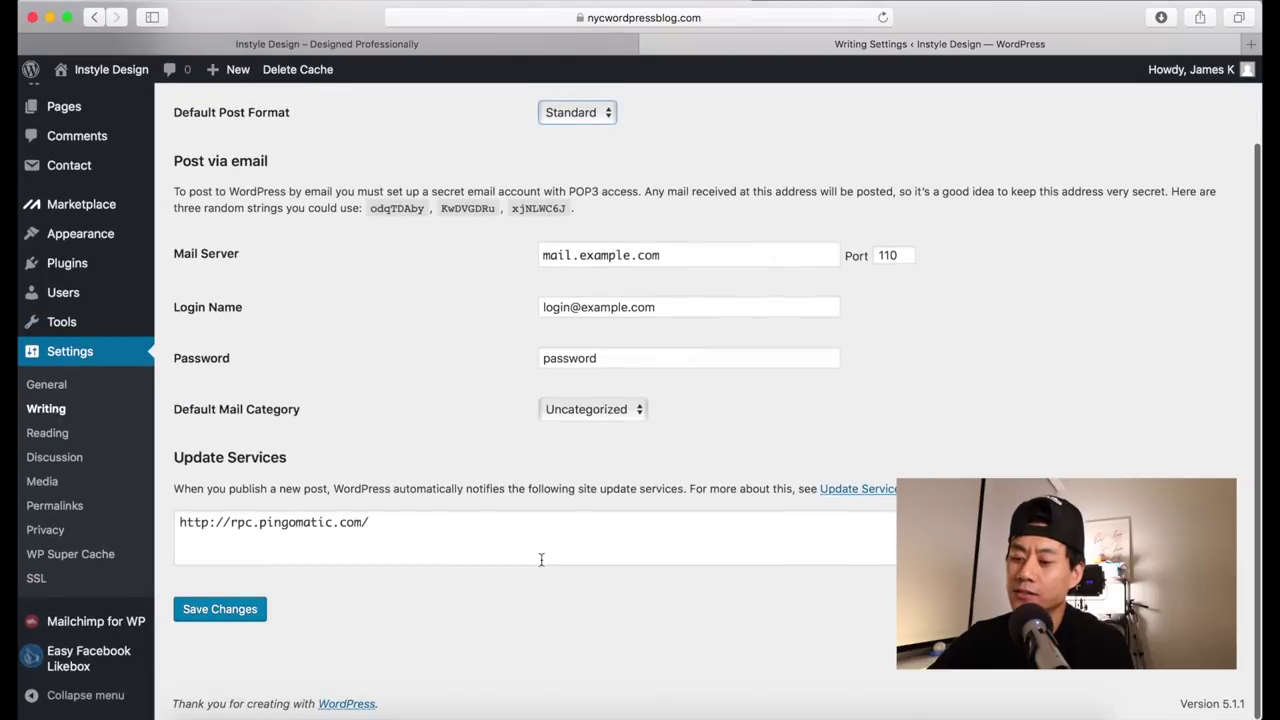
pyautogui.scroll(2, 337, 410)
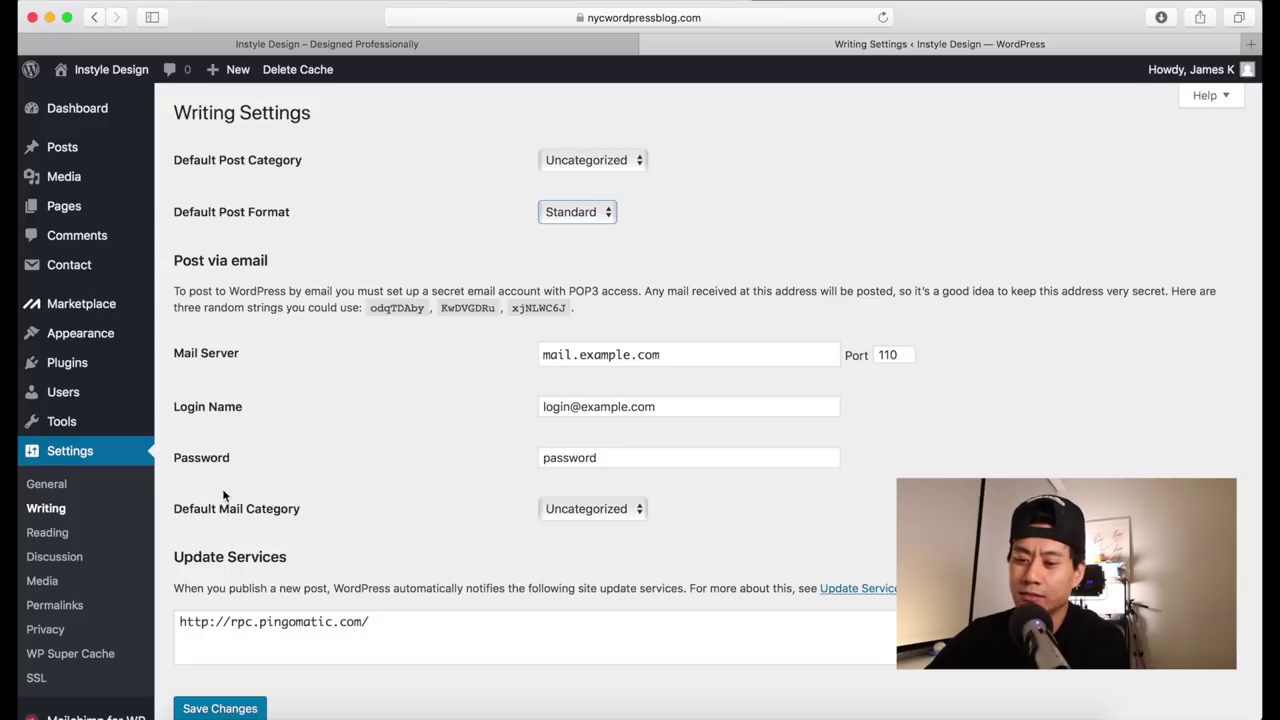
# Step: Open the Reading Settings, try a static page with Homepagev1 as the homepage, and inspect the Posts page choices
pyautogui.click(50, 533)
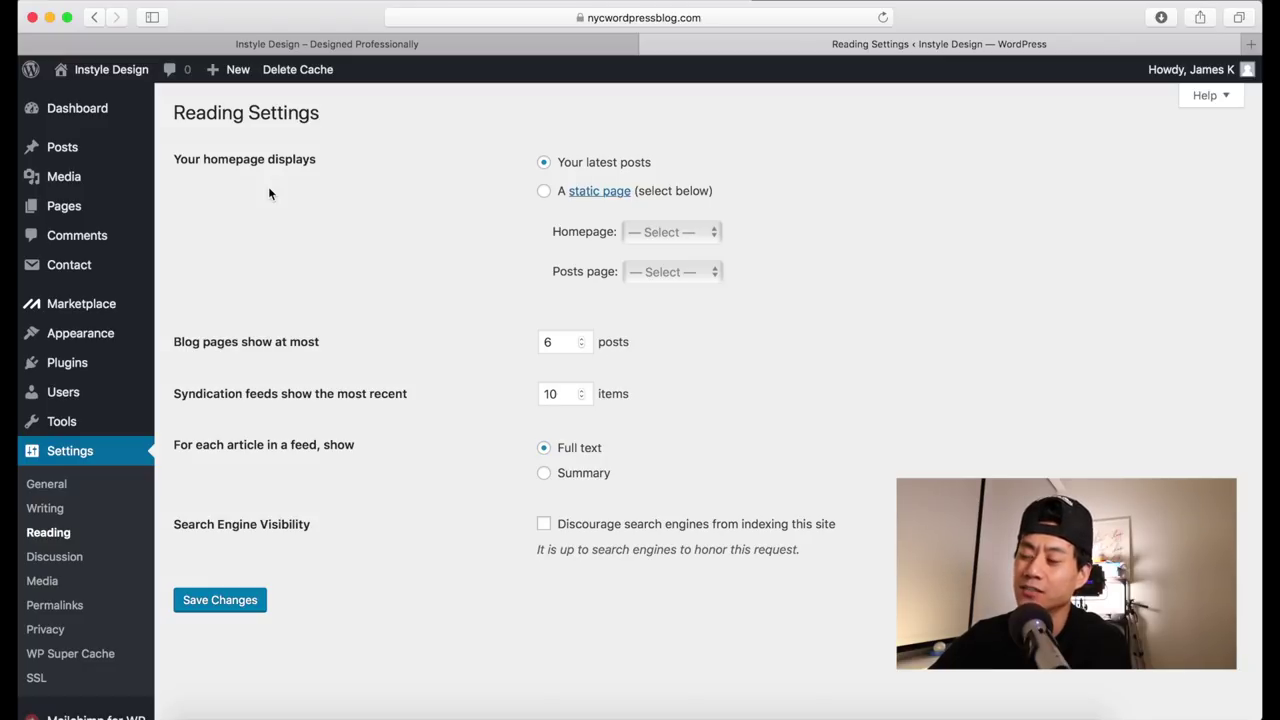
pyautogui.click(546, 196)
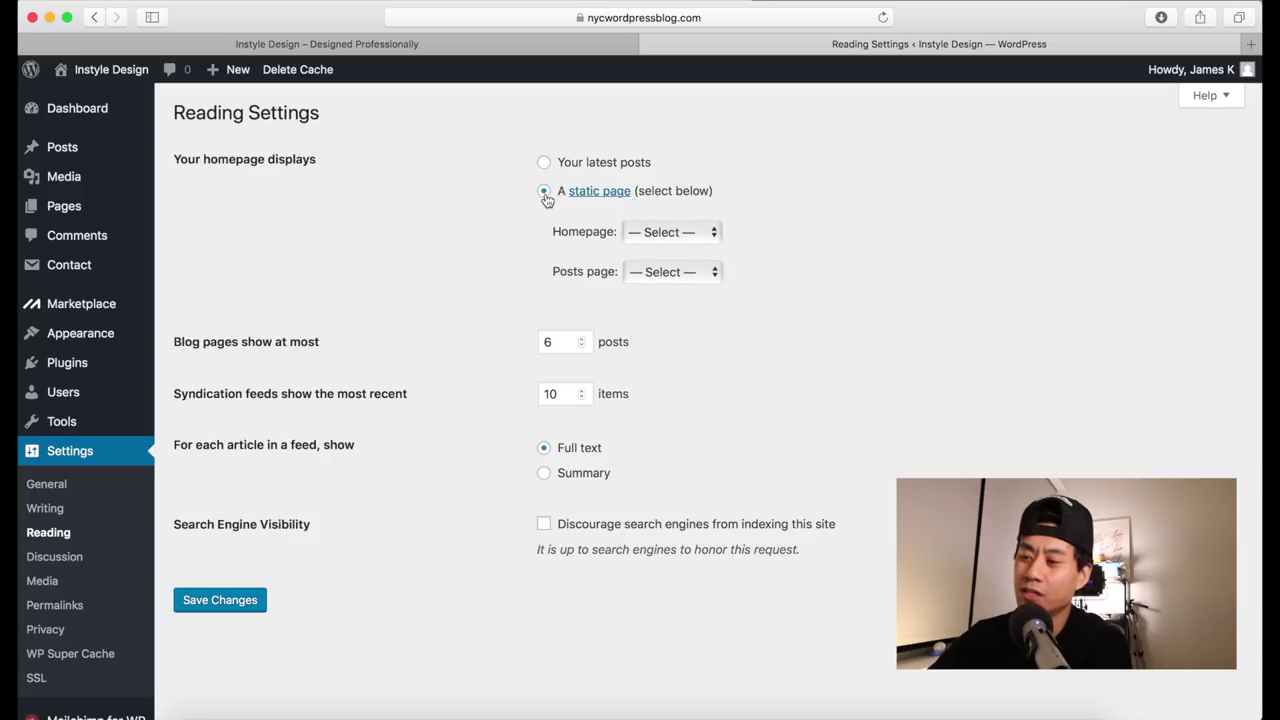
pyautogui.click(659, 232)
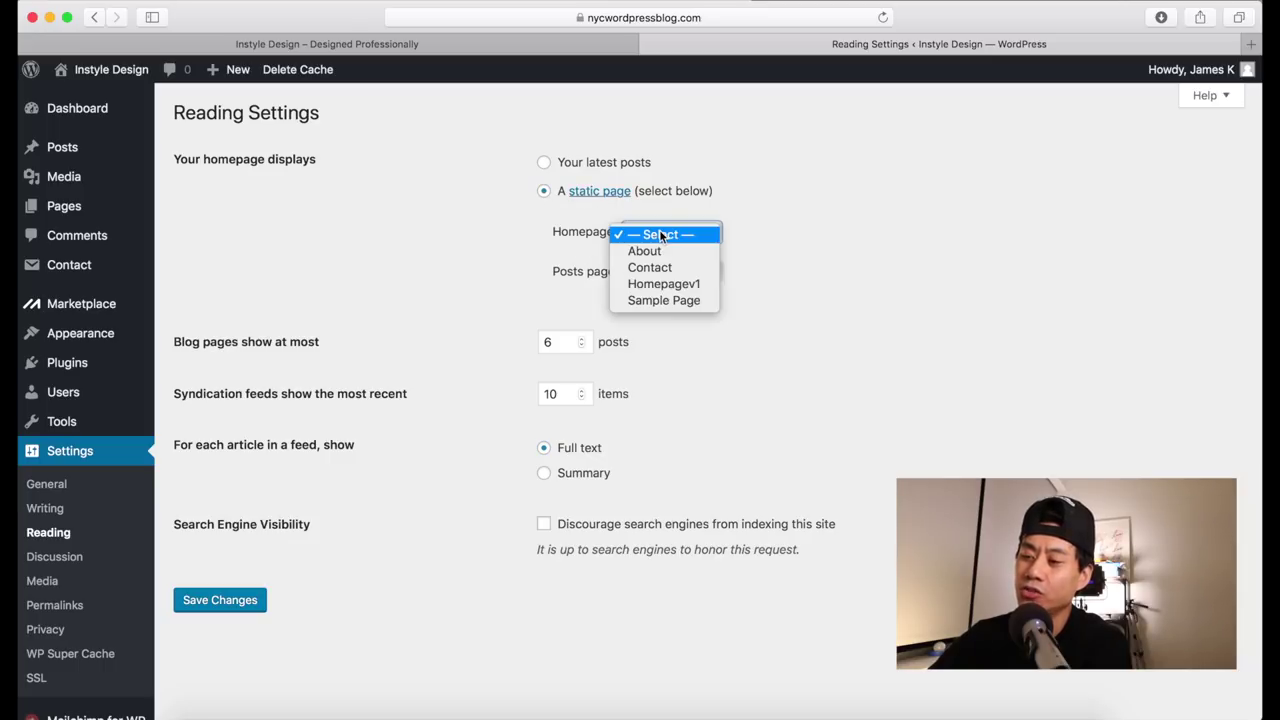
pyautogui.click(657, 284)
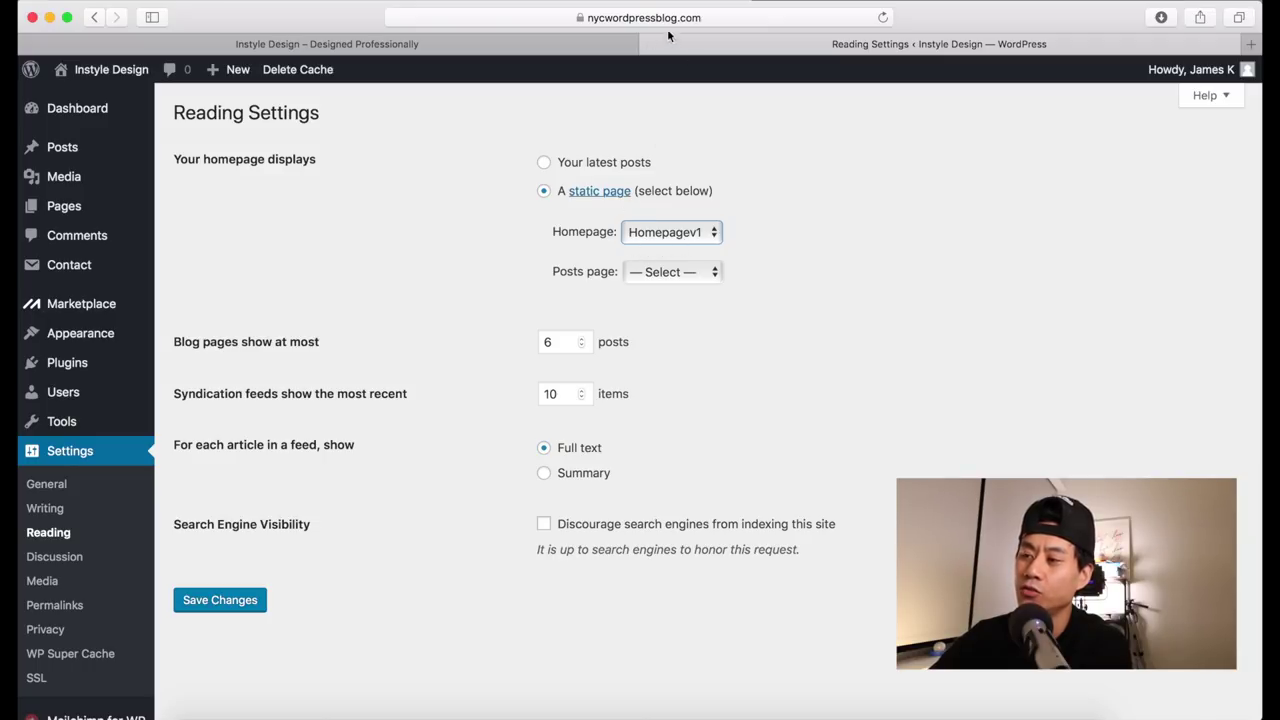
pyautogui.click(655, 272)
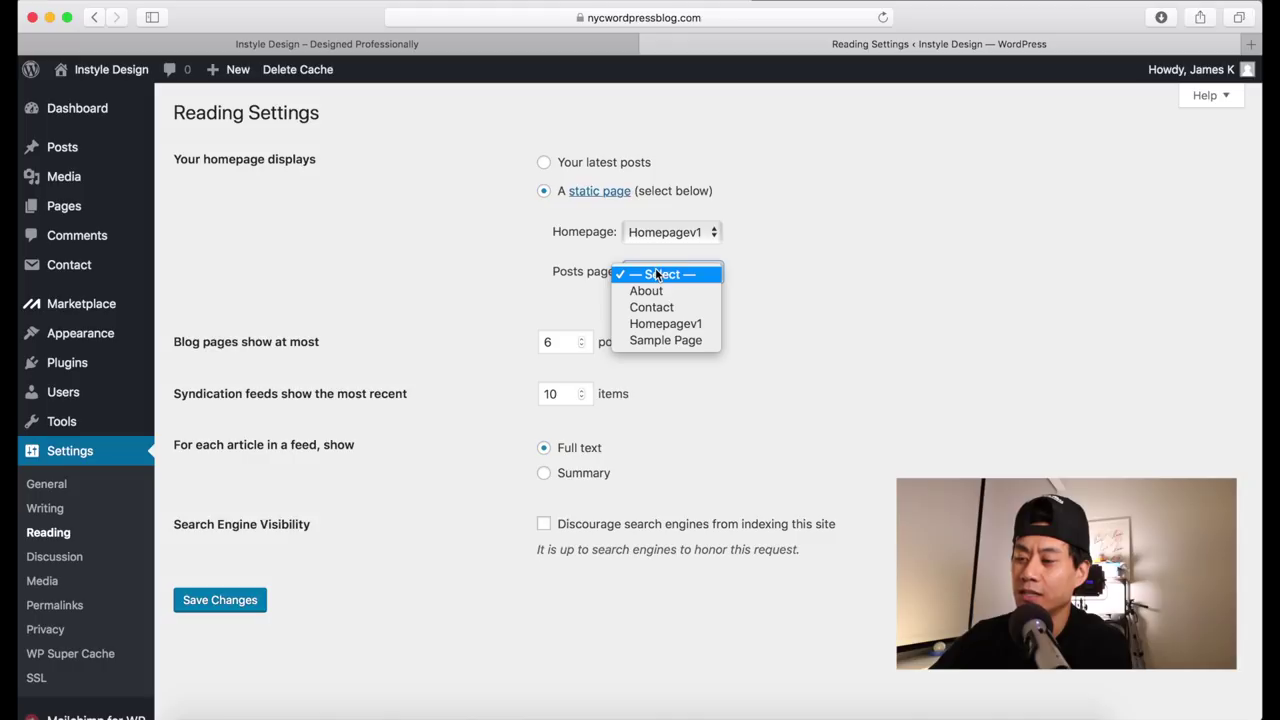
pyautogui.click(558, 300)
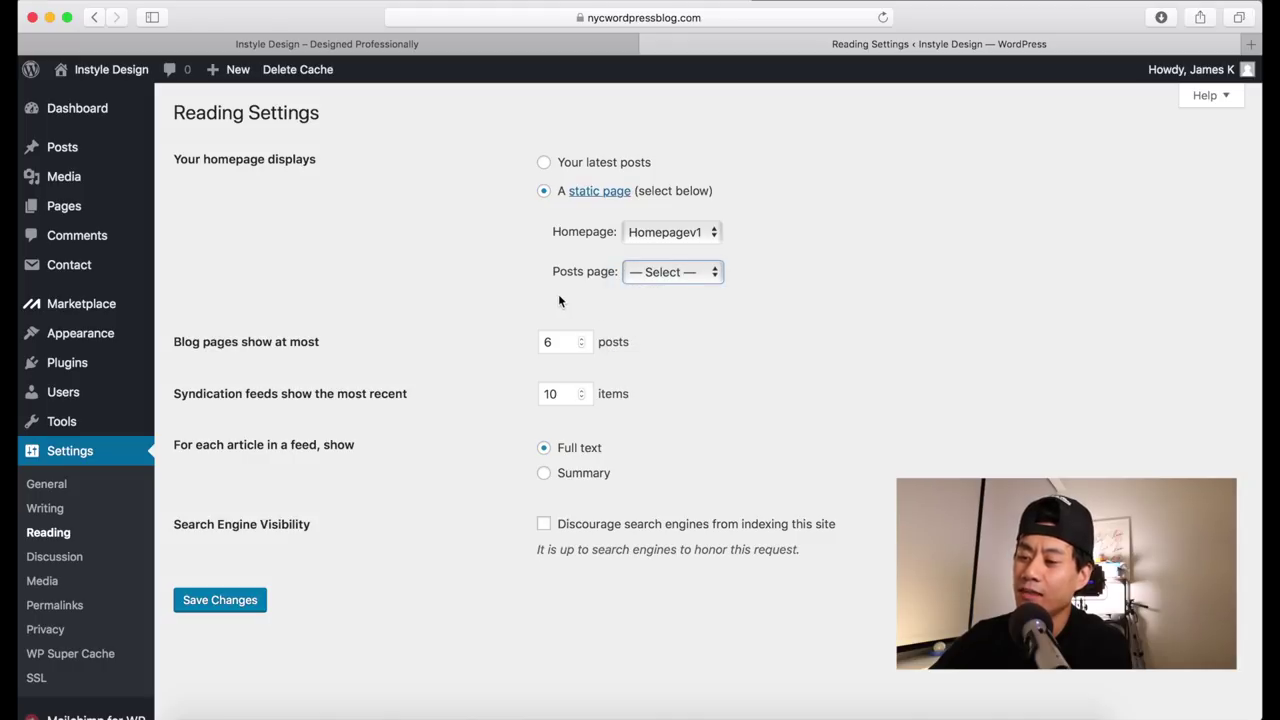
pyautogui.click(659, 230)
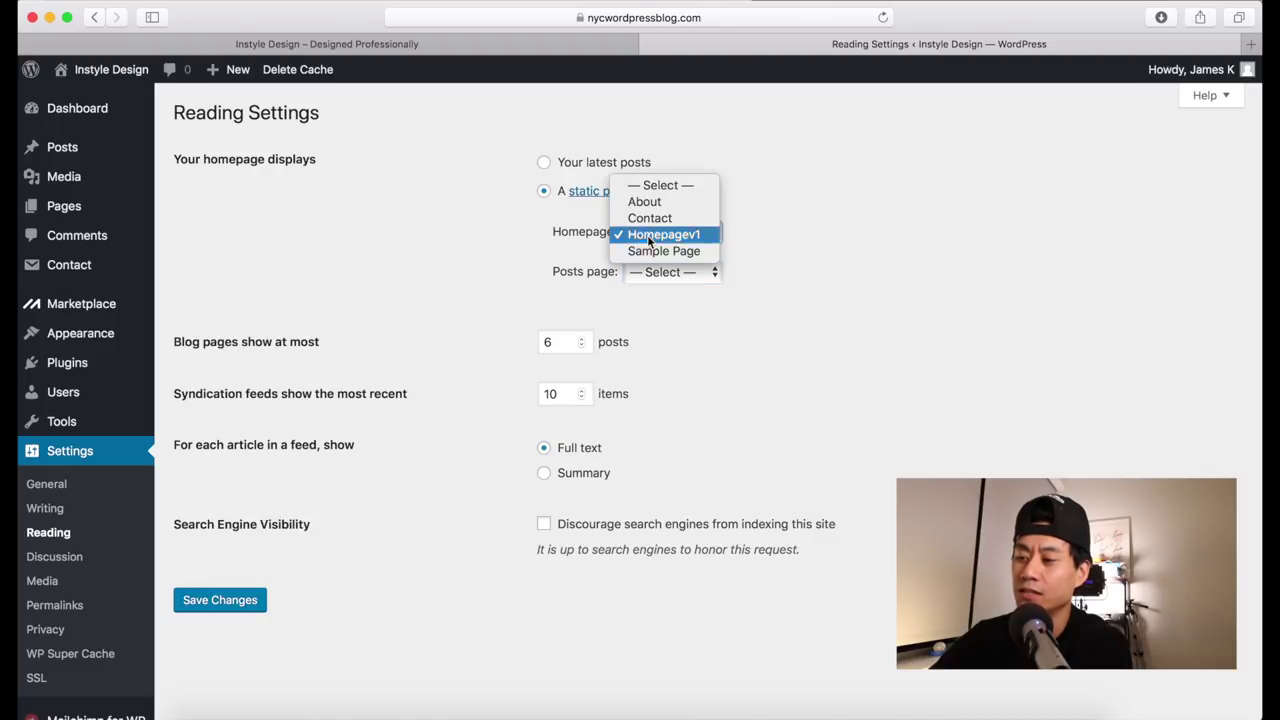
pyautogui.click(637, 235)
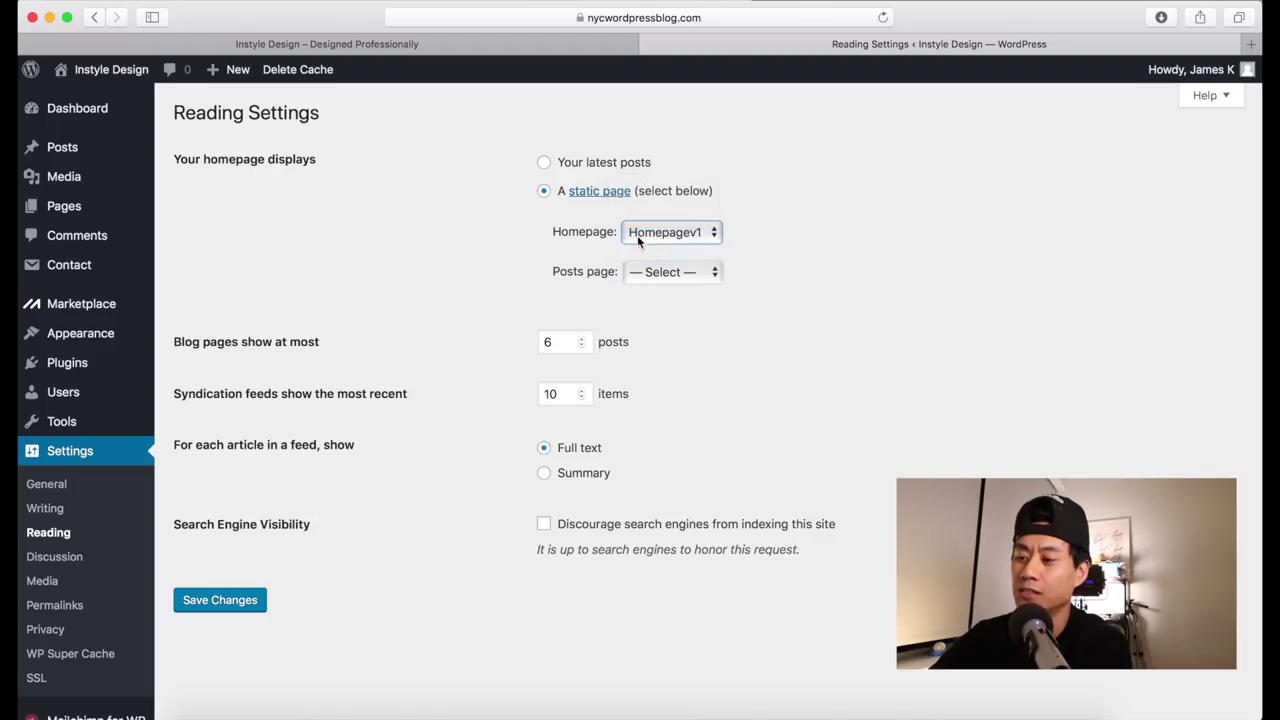
# Step: Switch the homepage display between latest posts and a static page, ending on Your latest posts
pyautogui.click(544, 165)
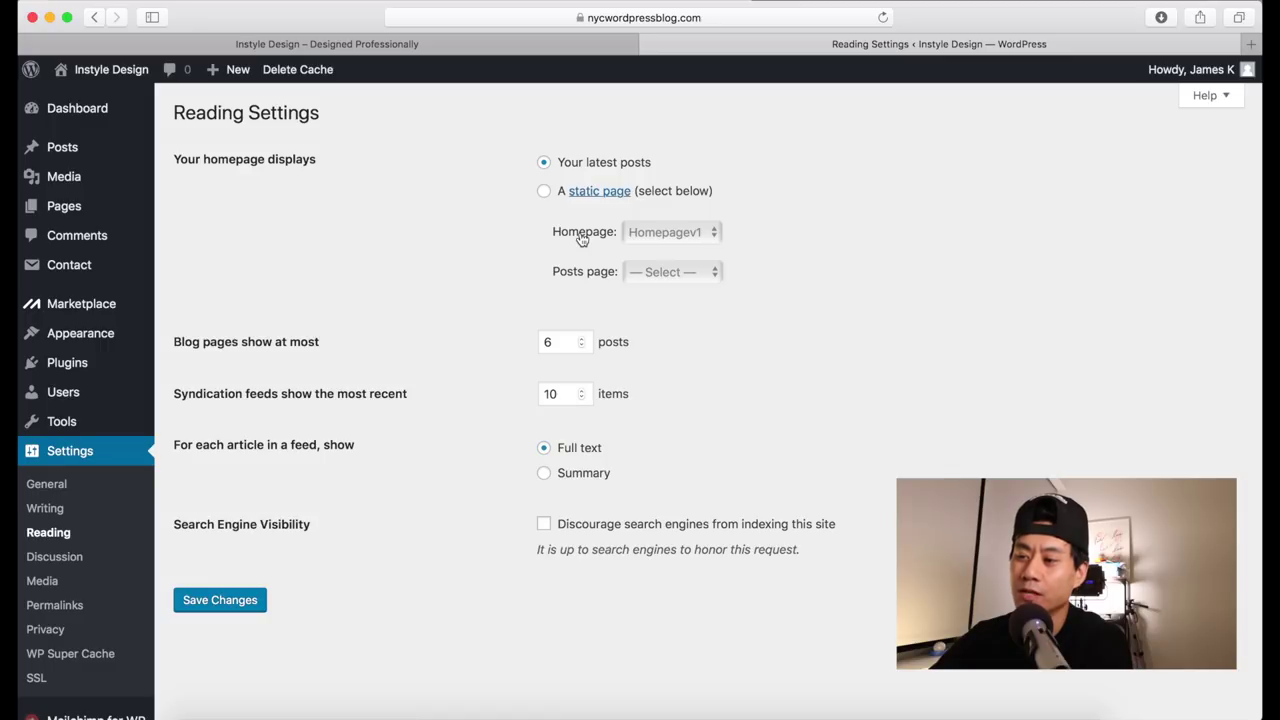
pyautogui.click(544, 191)
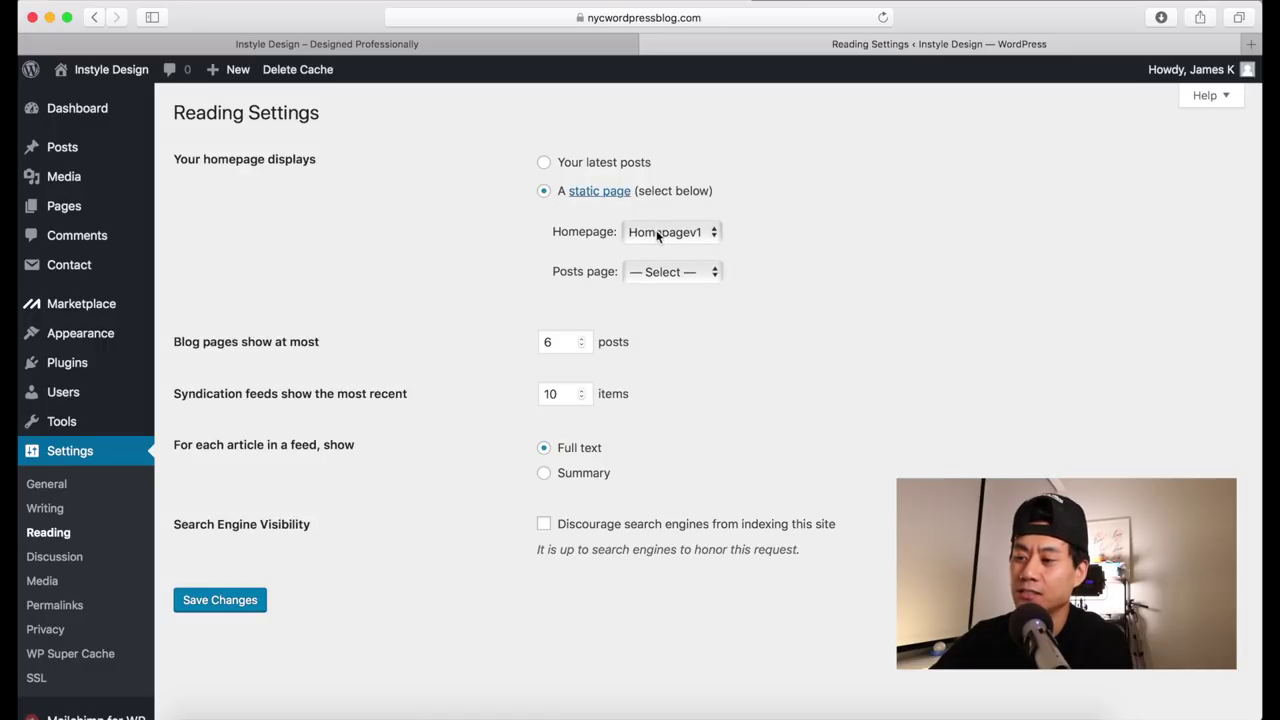
pyautogui.click(543, 162)
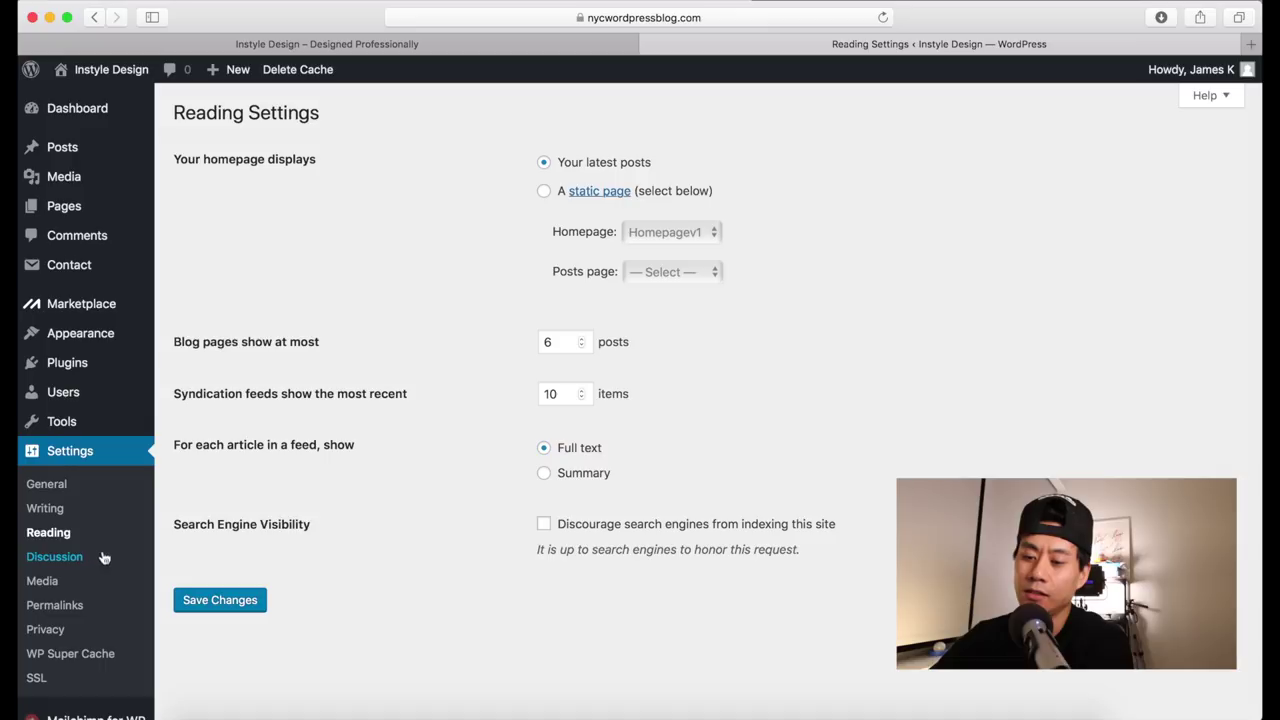
# Step: Open the Discussion Settings and try turning comments on new articles off and back on
pyautogui.click(55, 557)
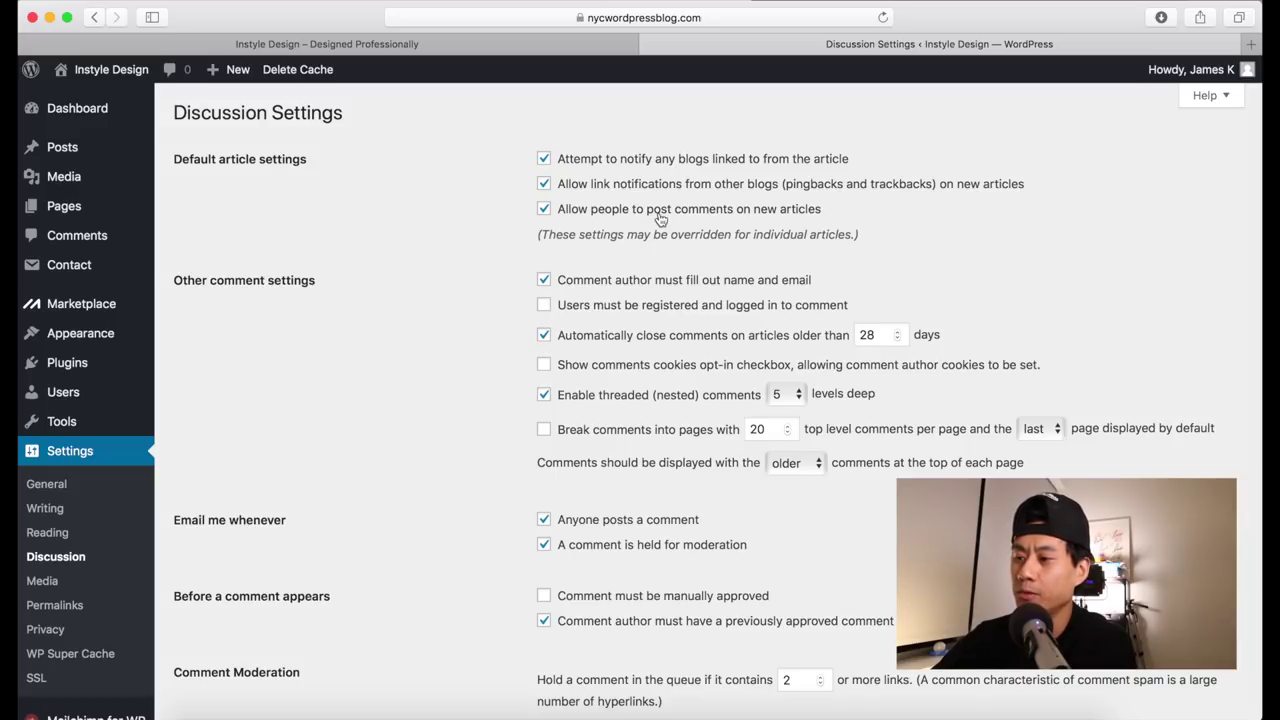
pyautogui.click(545, 212)
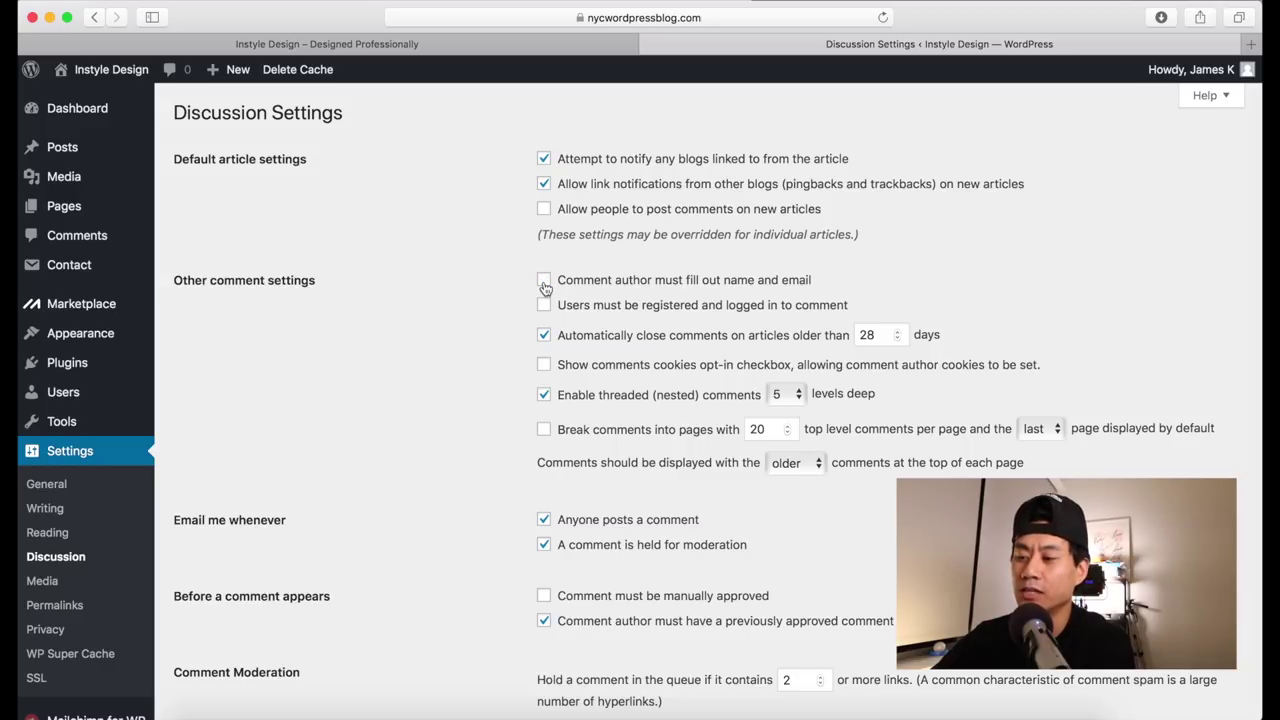
pyautogui.click(543, 208)
# Step: Toggle automatic closing of comments on older articles off and on, and review the moderation, blacklist and avatar settings
pyautogui.click(544, 334)
pyautogui.scroll(-10, 543, 330)
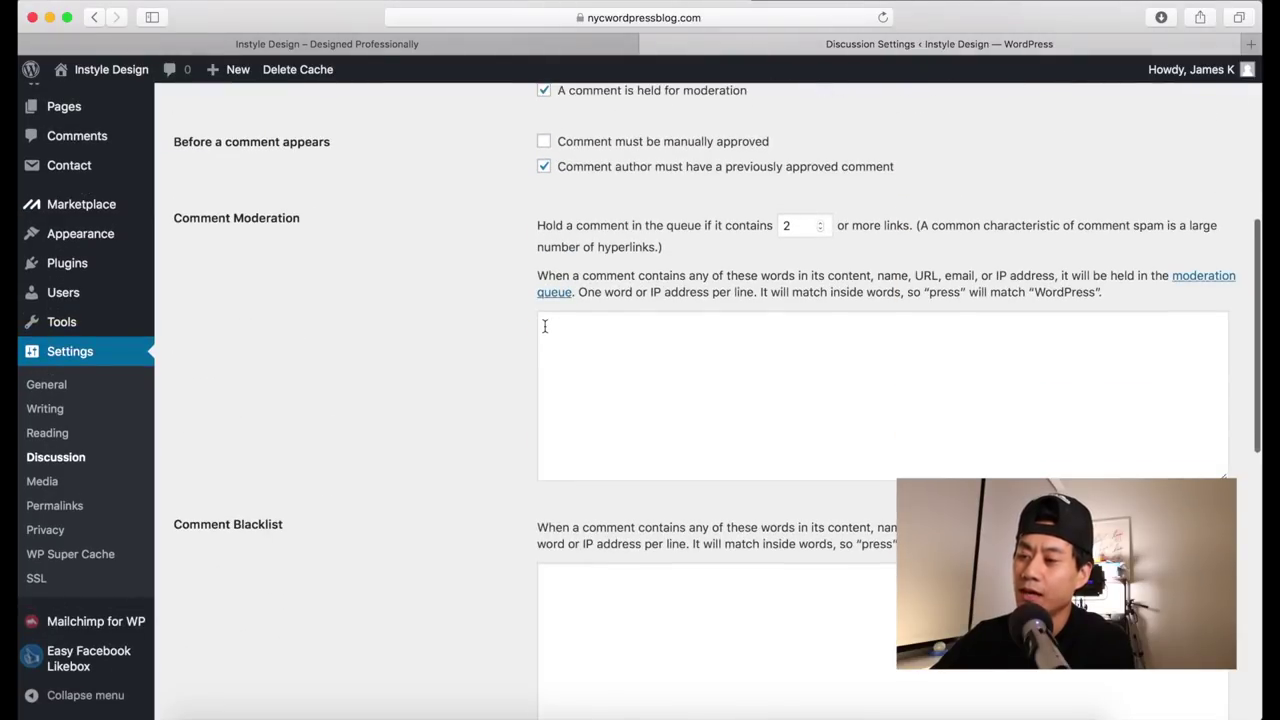
pyautogui.scroll(10, 543, 330)
pyautogui.click(544, 334)
pyautogui.scroll(-8, 543, 403)
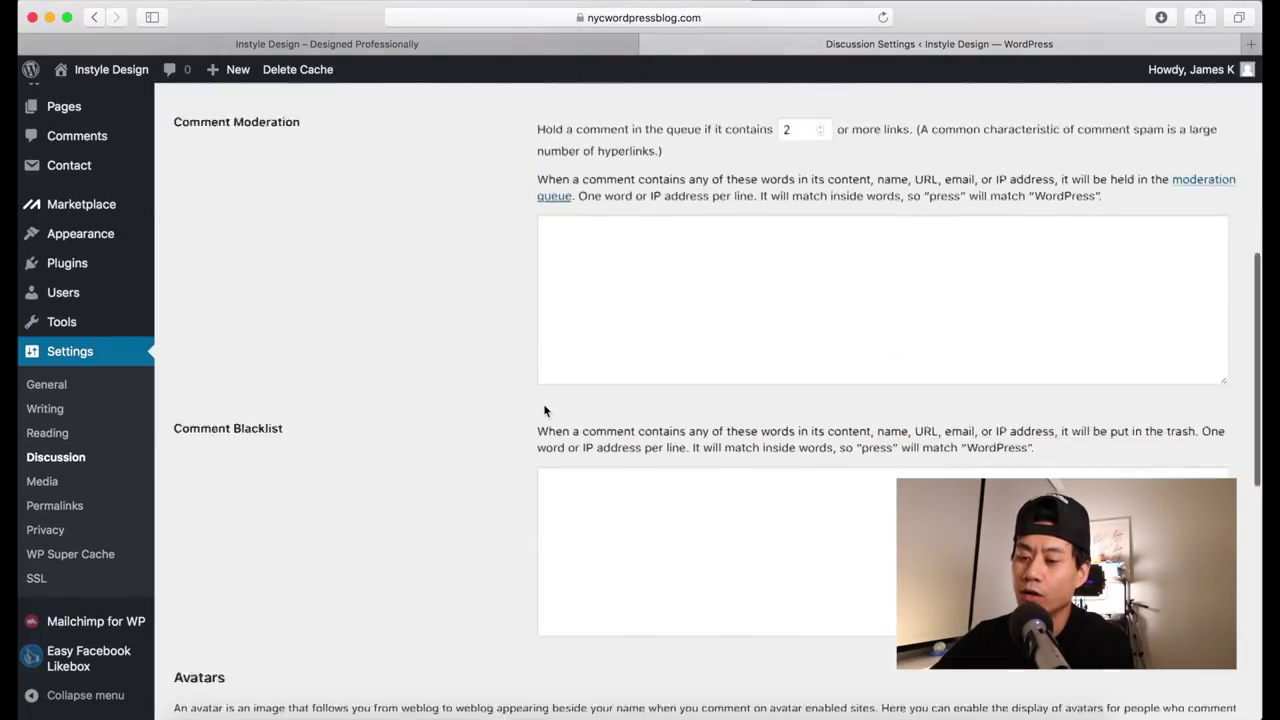
pyautogui.scroll(-5, 479, 337)
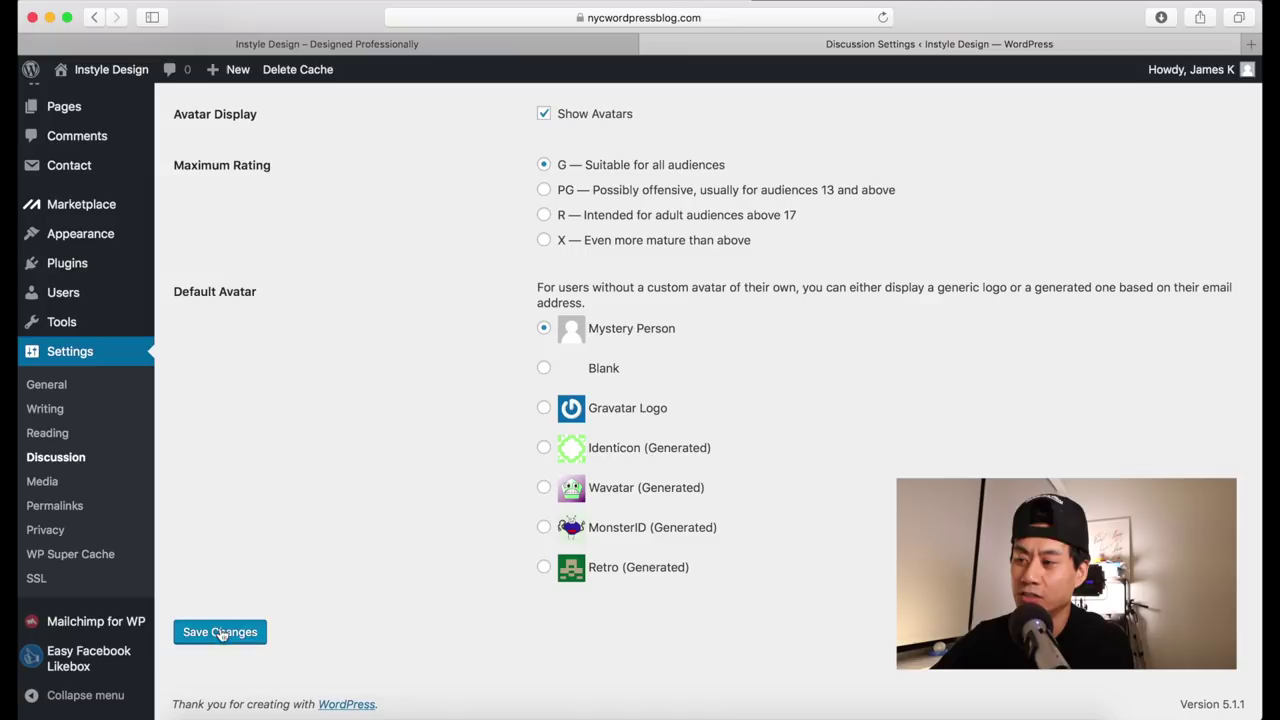
# Step: Finish looking over the Discussion Settings and open the Media Settings to review the image sizes and upload folder option
pyautogui.scroll(3, 357, 444)
pyautogui.scroll(15, 357, 451)
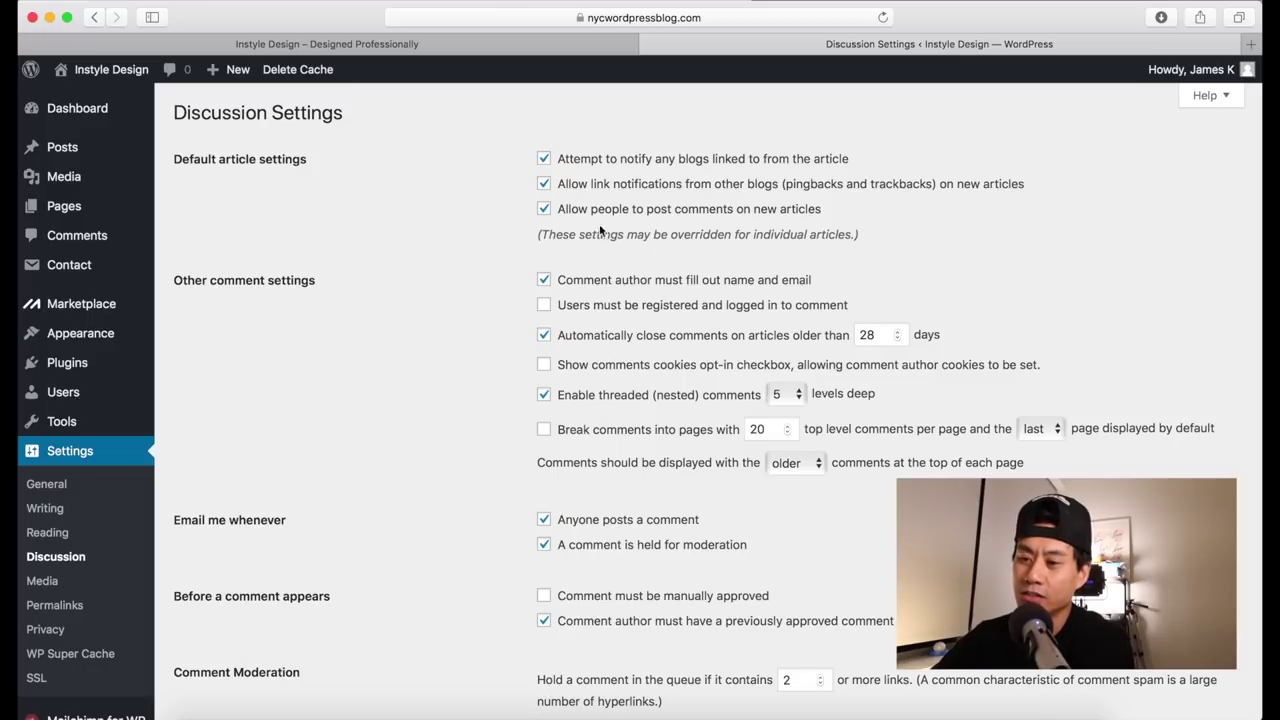
pyautogui.click(44, 585)
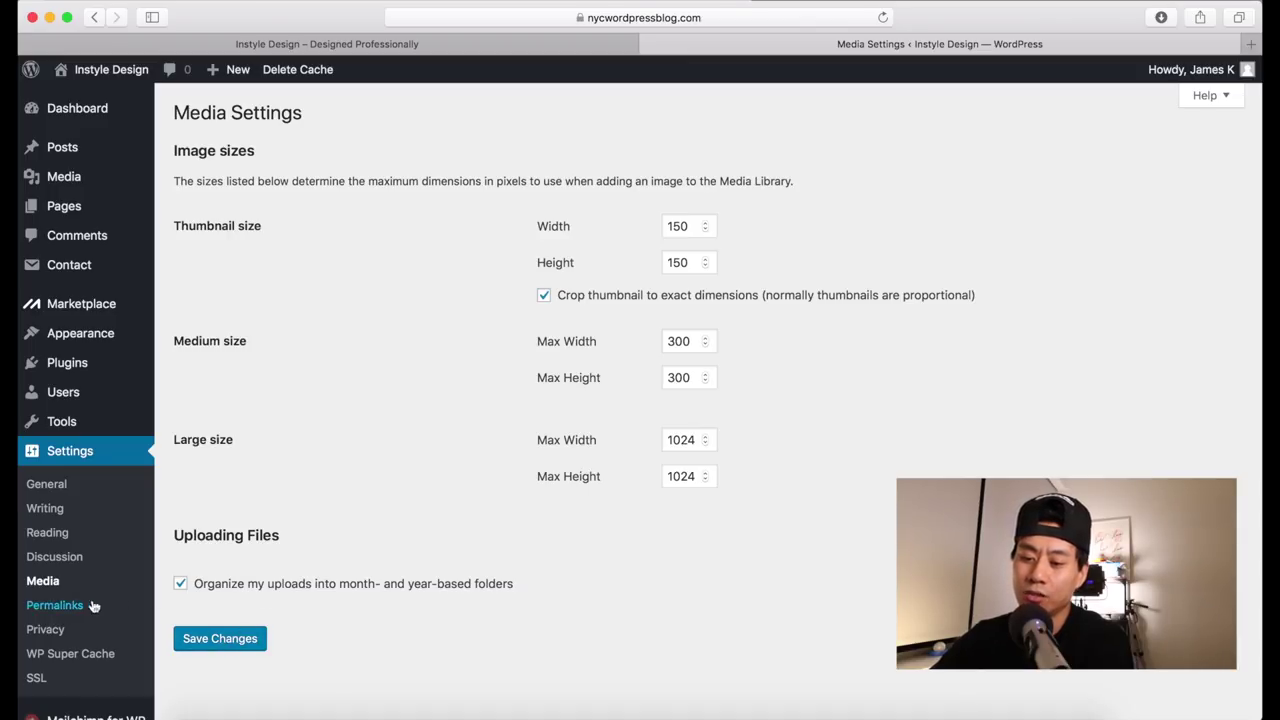
# Step: Open the Permalink Settings and review the URL structures, the domain in the Post name example, and the optional category and tag bases
pyautogui.click(55, 605)
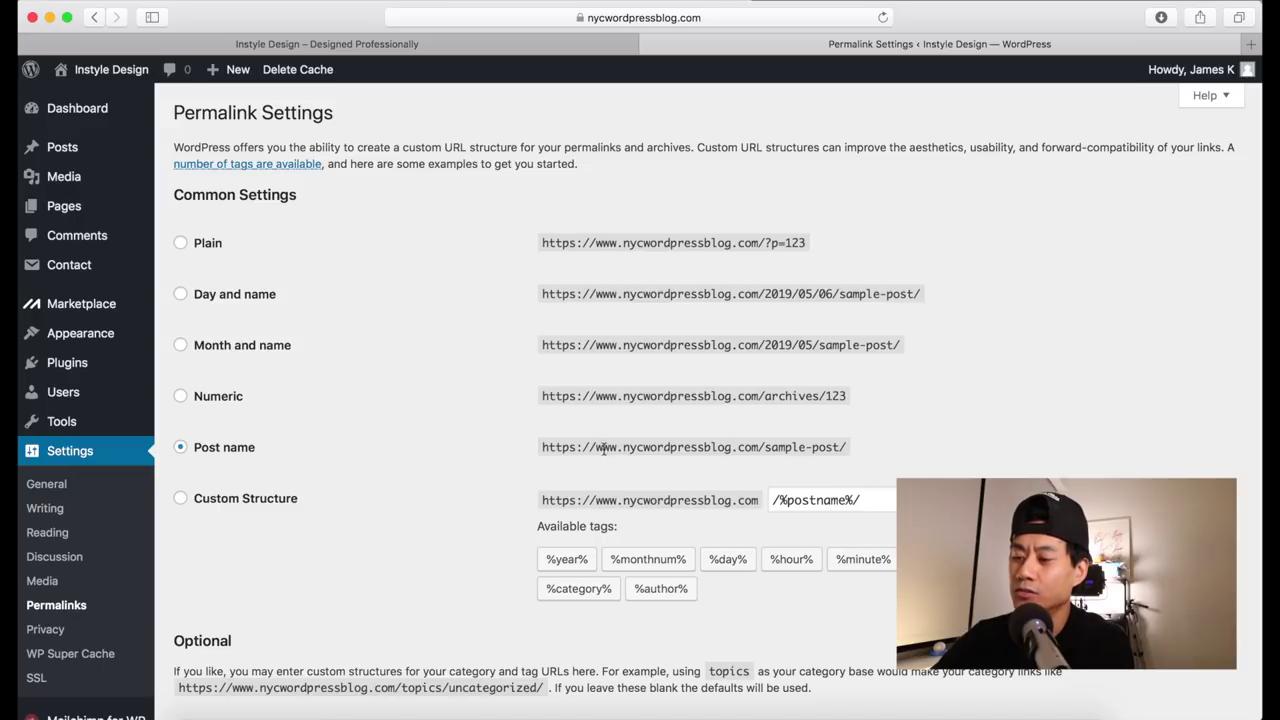
pyautogui.moveTo(596, 447); pyautogui.dragTo(760, 448)
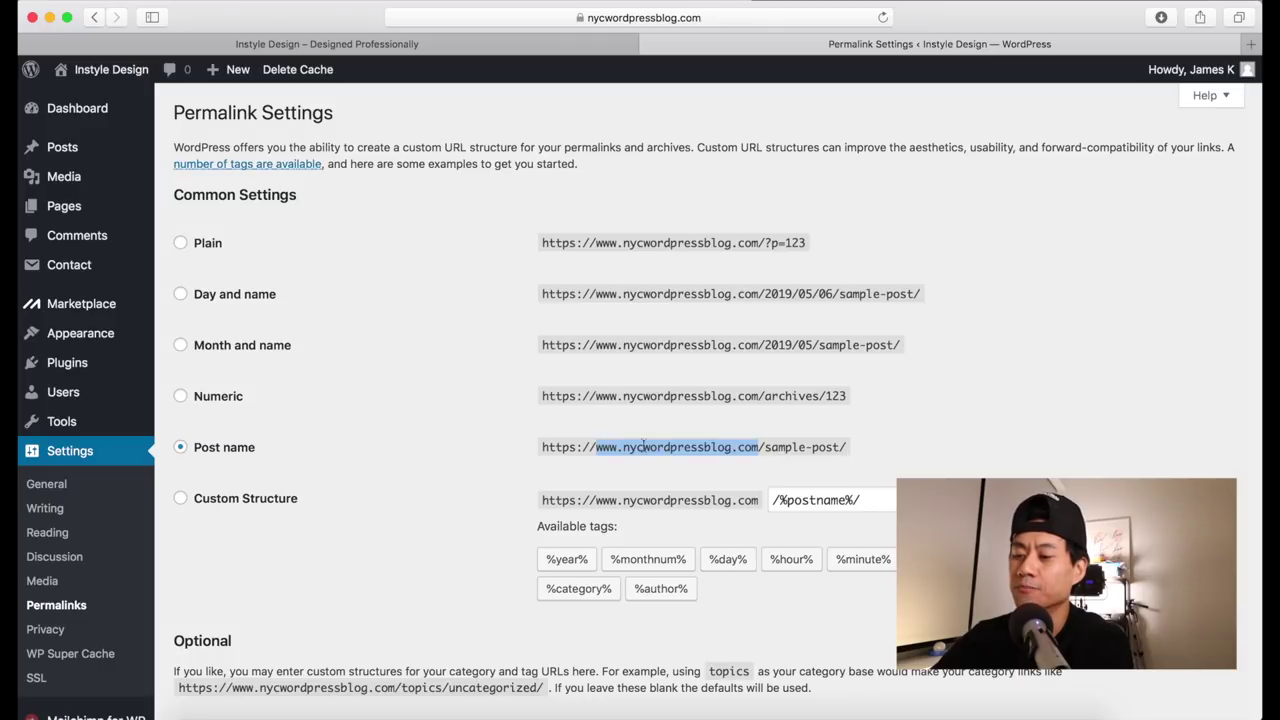
pyautogui.click(416, 445)
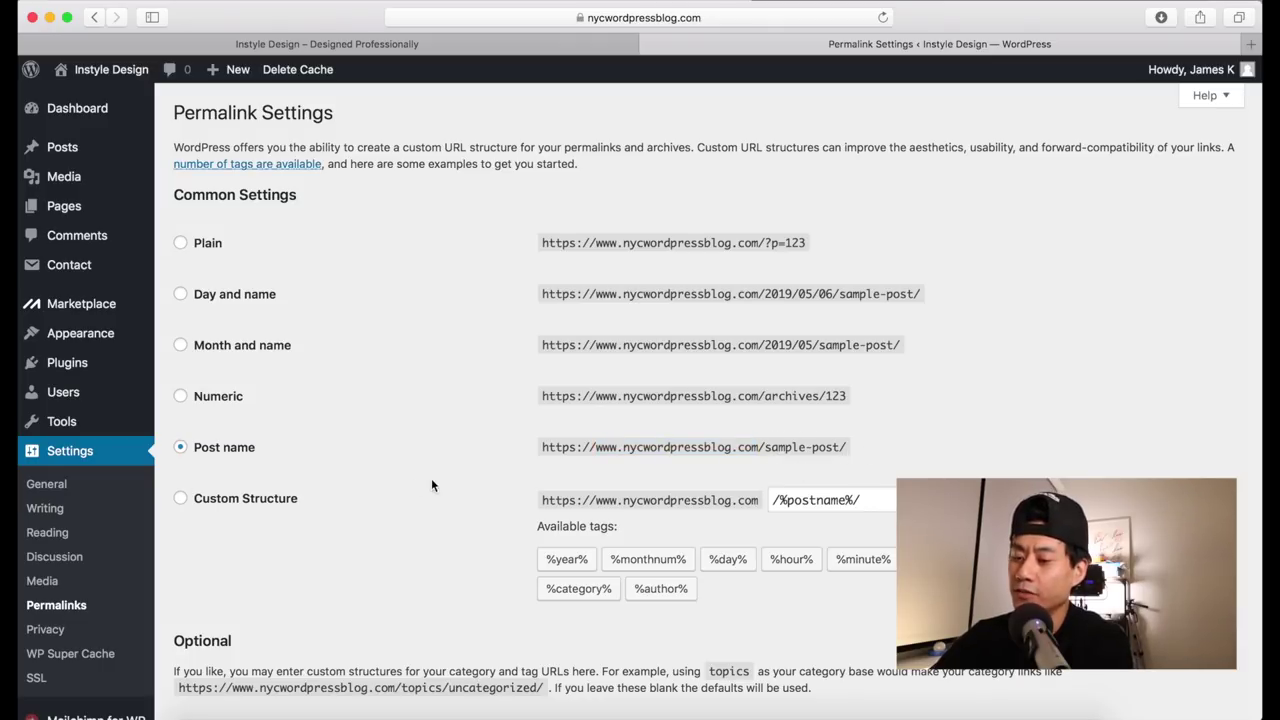
pyautogui.scroll(-5, 416, 468)
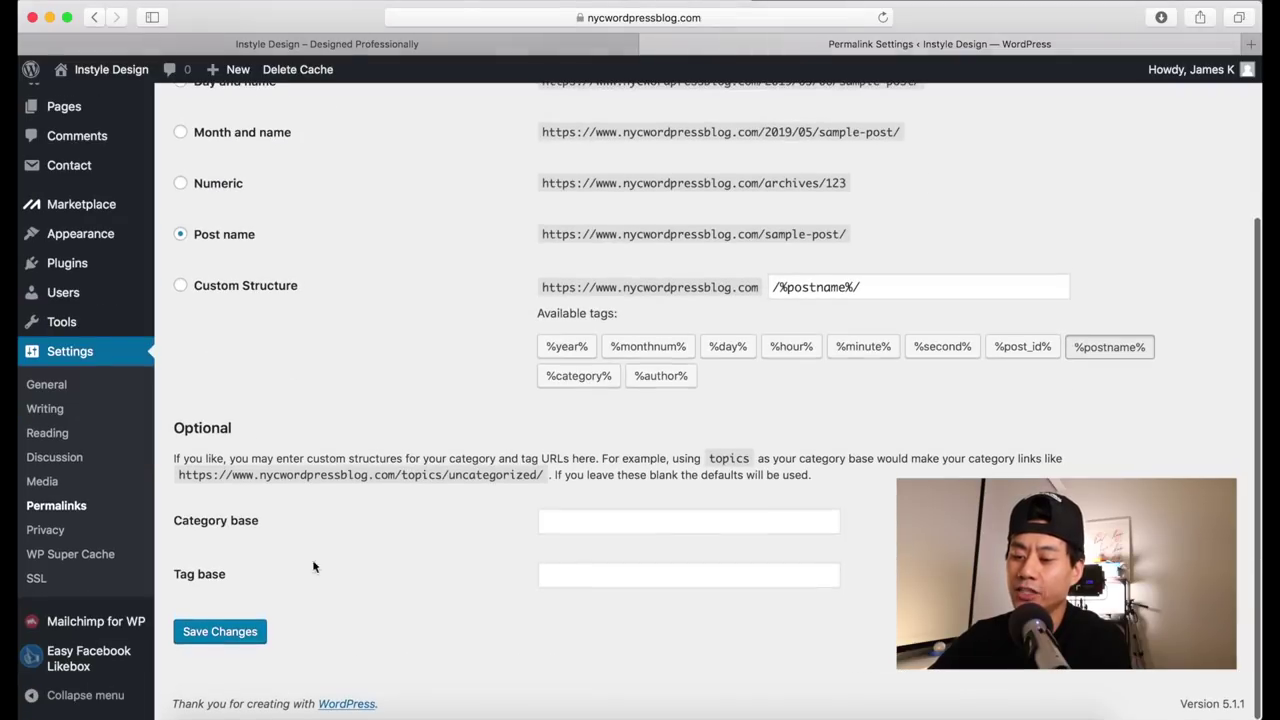
pyautogui.scroll(5, 357, 491)
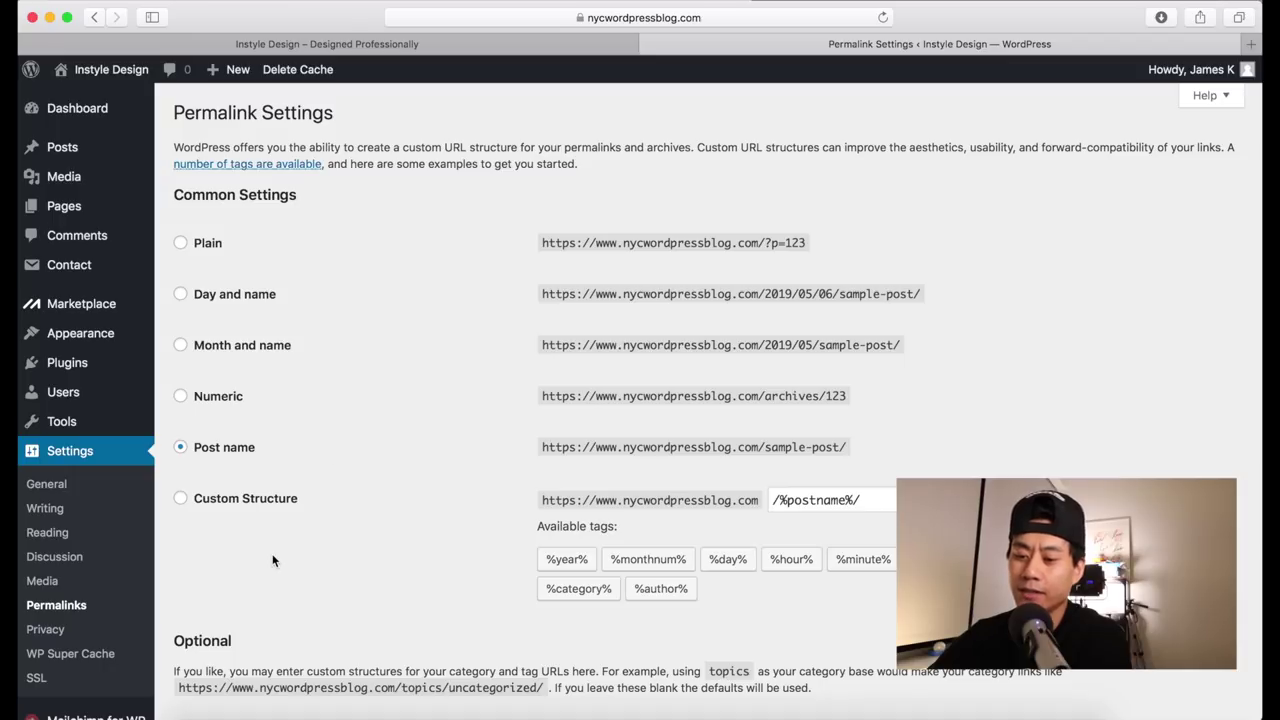
# Step: Open the Privacy Settings, preview the Privacy Policy page in its own tab, read through its sections and close the preview
pyautogui.click(45, 630)
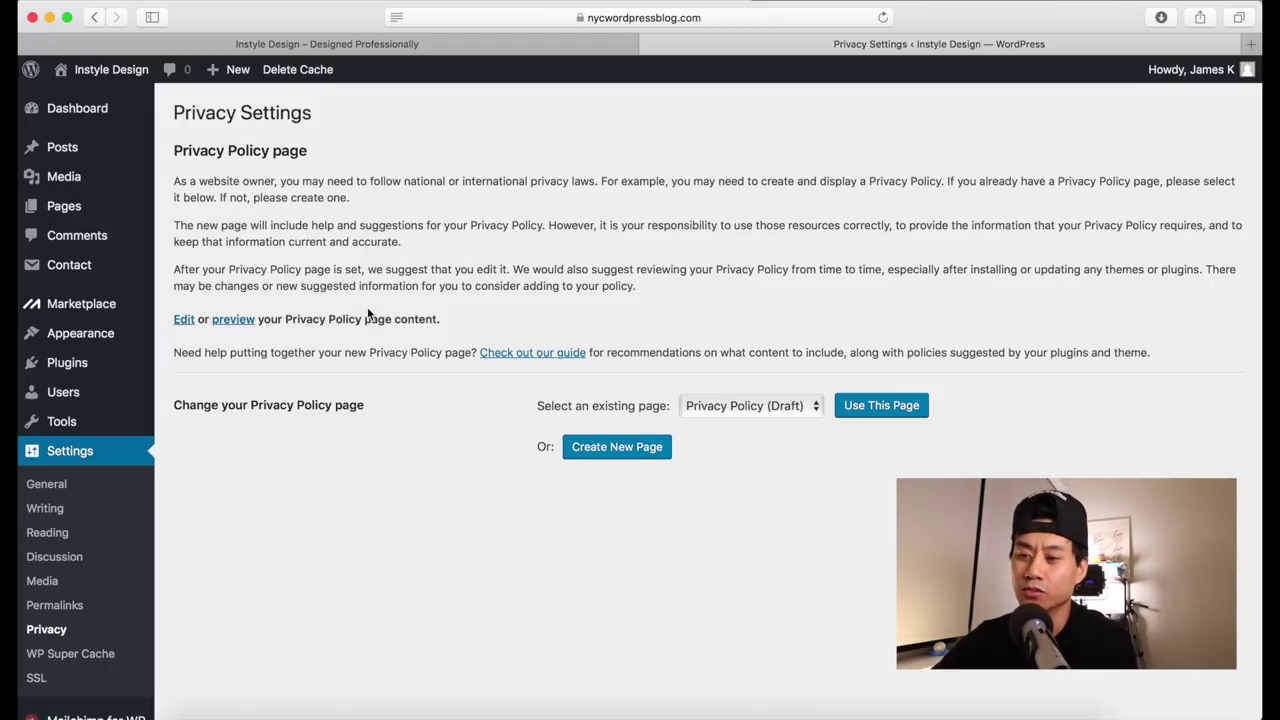
pyautogui.click(233, 320)
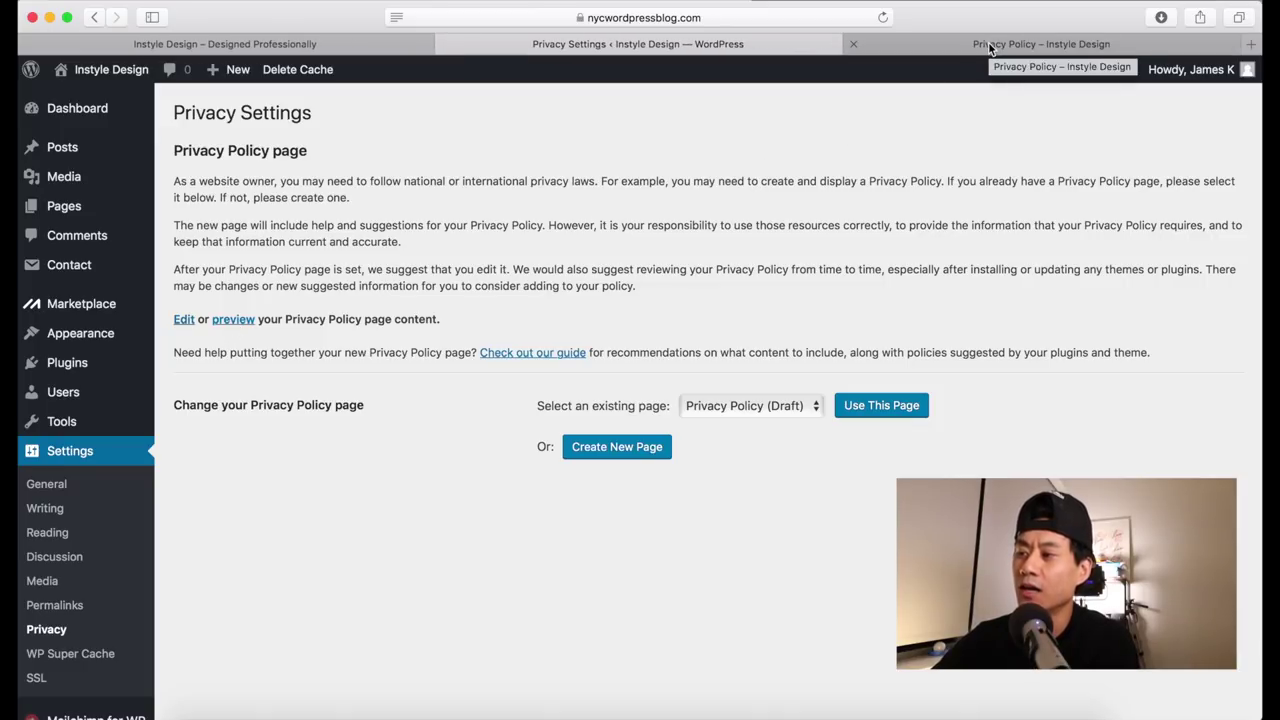
pyautogui.click(990, 47)
pyautogui.scroll(-5, 649, 295)
pyautogui.scroll(-10, 519, 289)
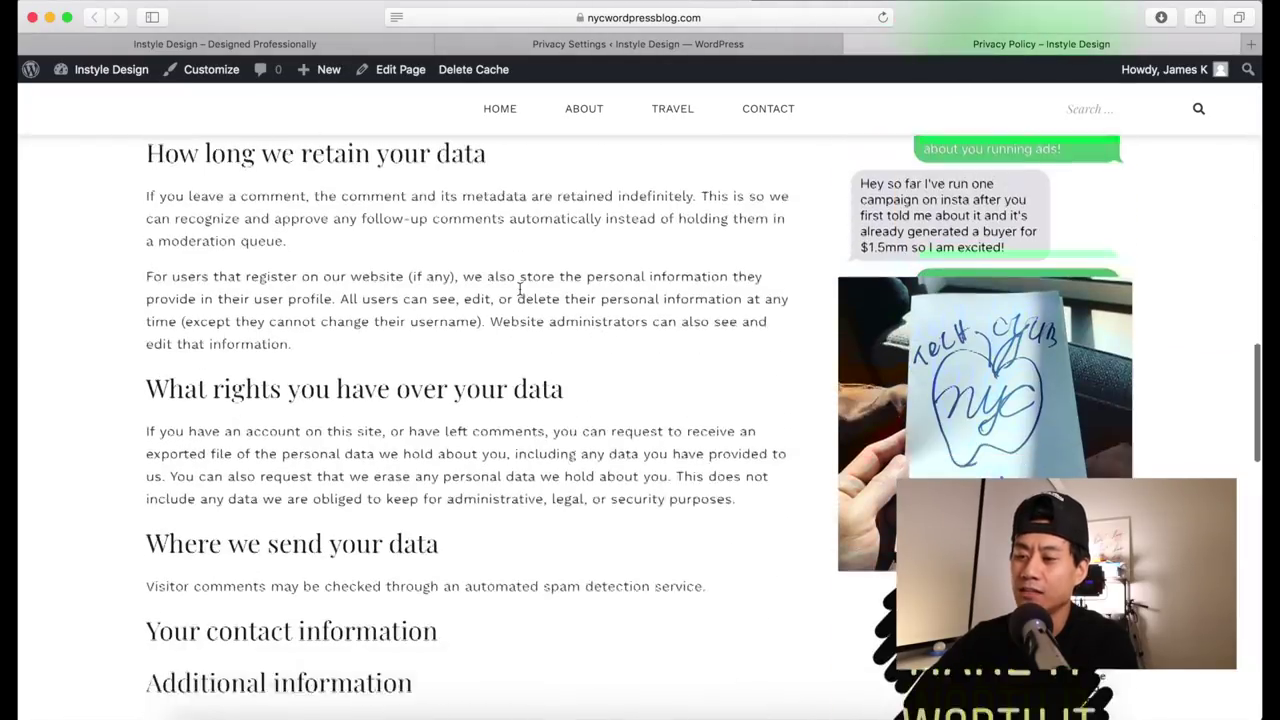
pyautogui.scroll(-5, 418, 355)
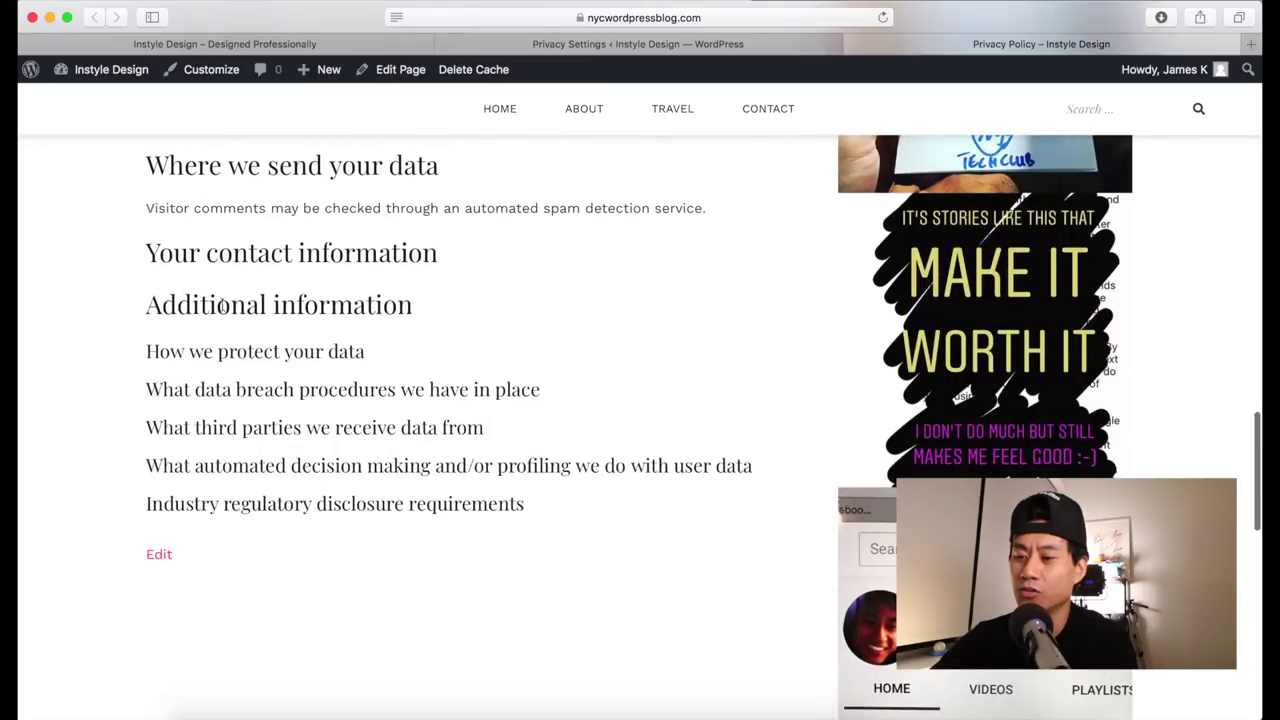
pyautogui.scroll(6, 278, 420)
pyautogui.scroll(6, 277, 421)
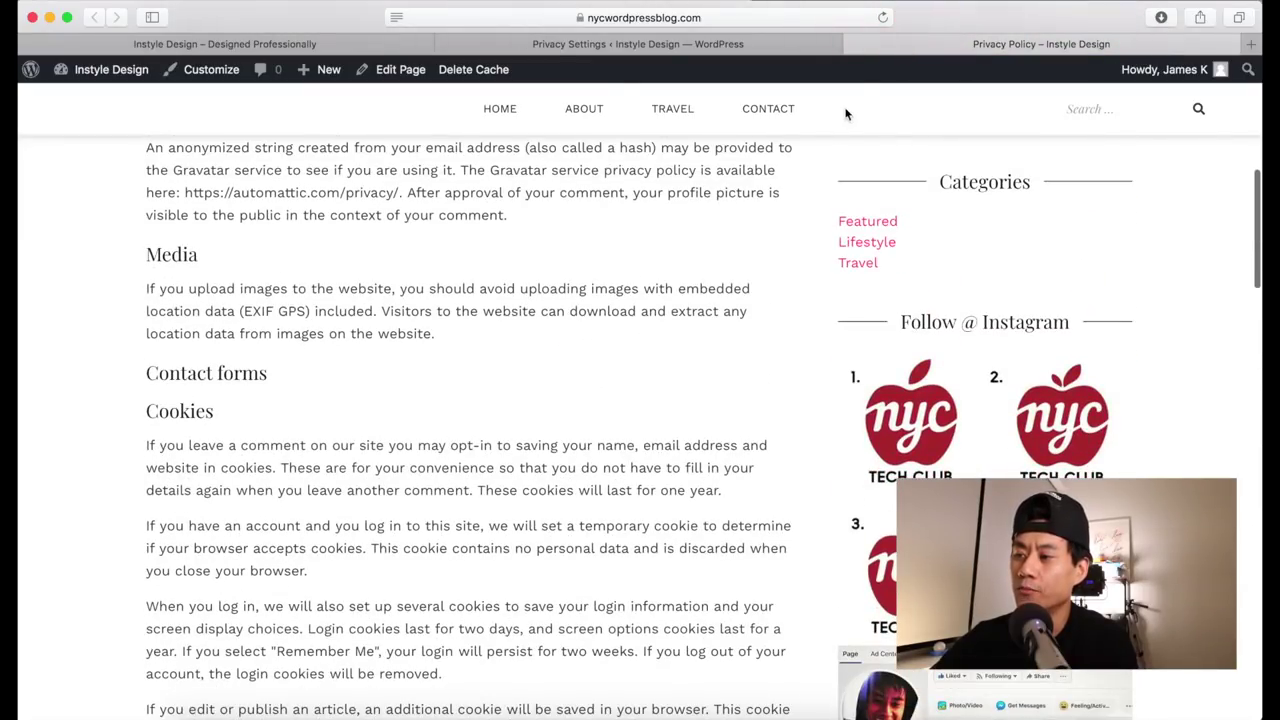
pyautogui.click(857, 44)
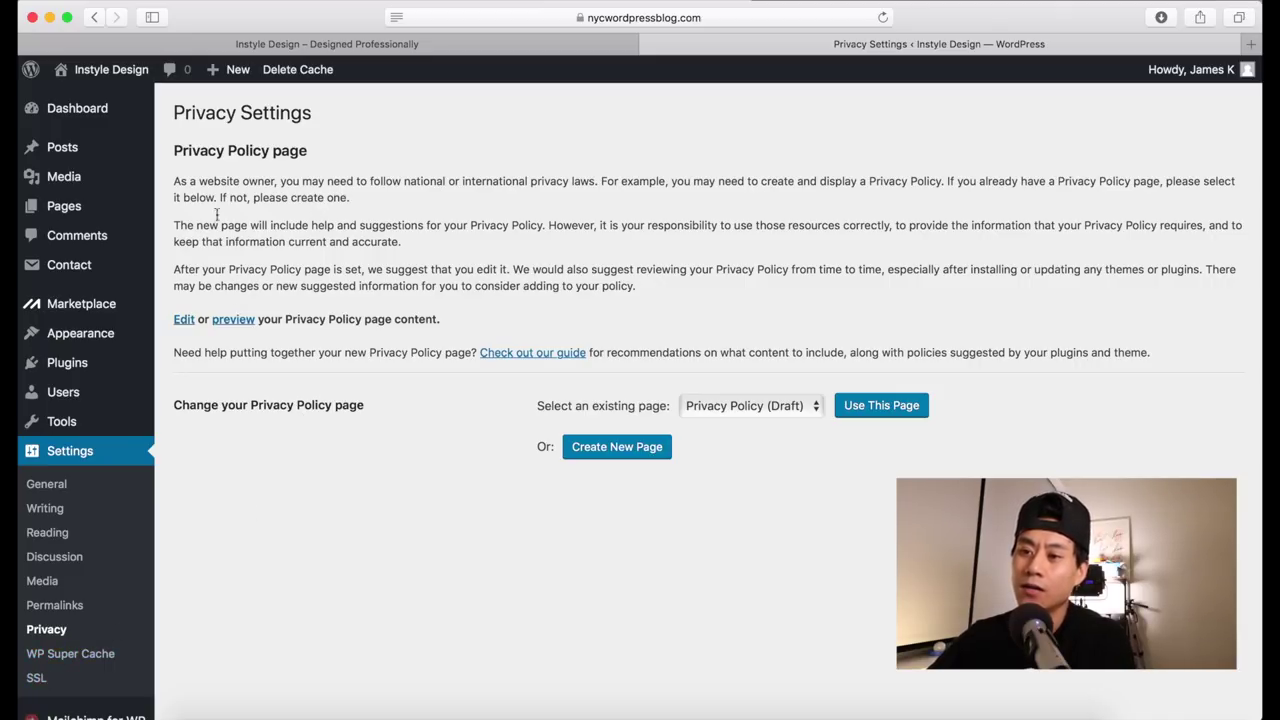
# Step: Revisit the Reading Settings to check the homepage display options, and return to the Dashboard
pyautogui.click(48, 535)
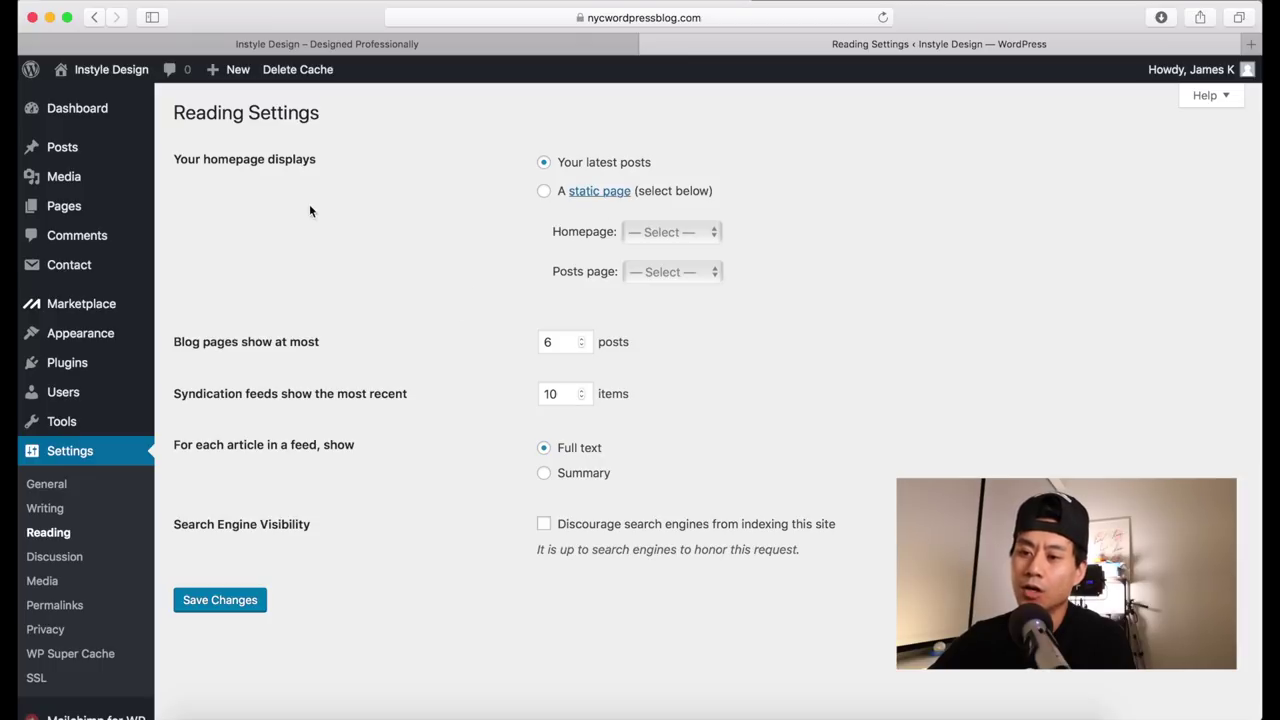
pyautogui.click(64, 110)
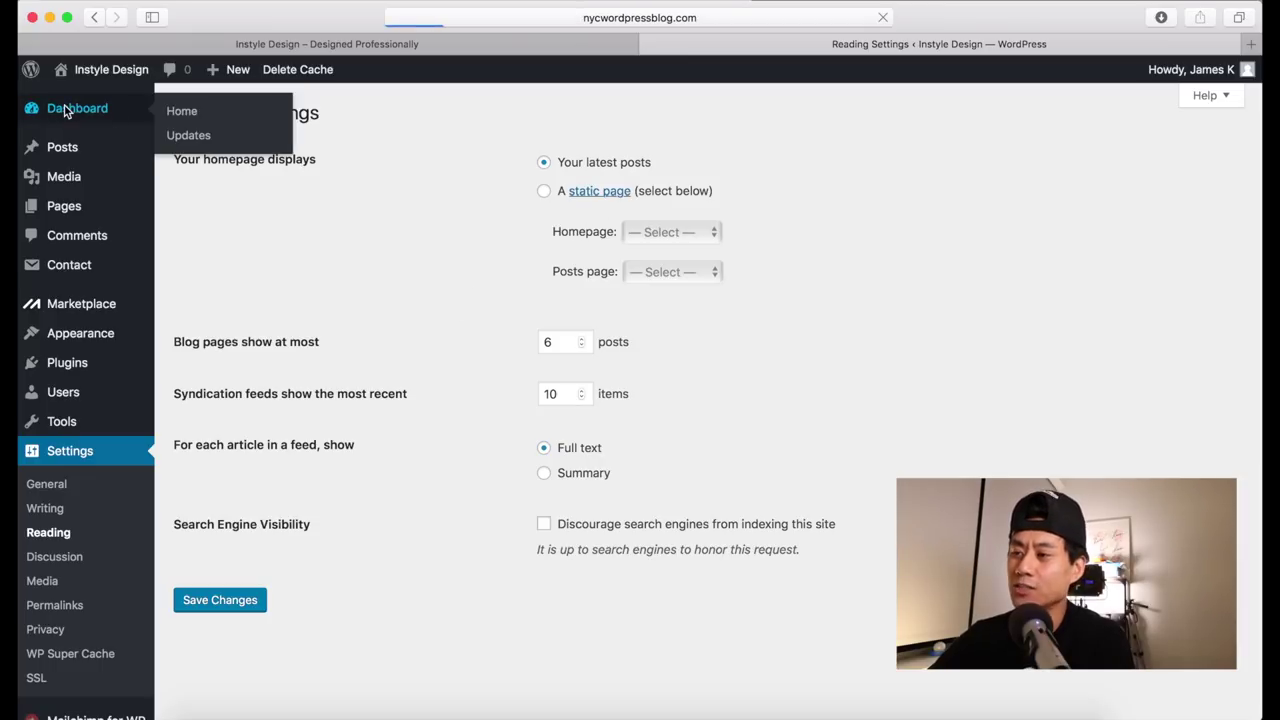